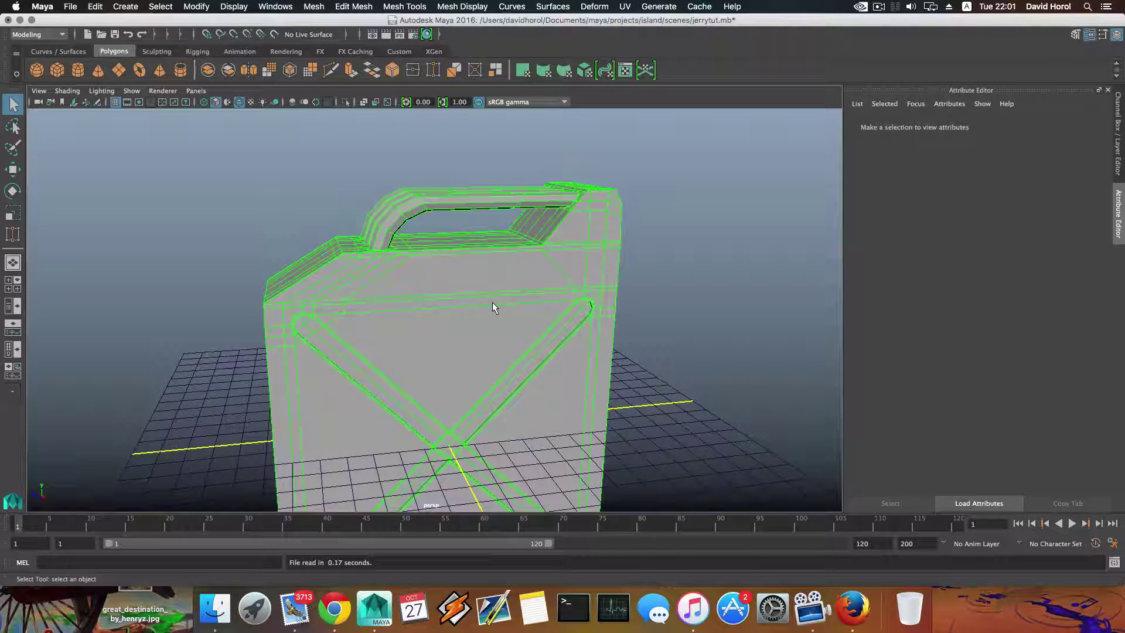
Step: Examine the jerry can's mesh topology where the three handle bars meet the top surface, from several angles
alt+drag(430, 319, 460, 335)
alt+right_drag(460, 336, 593, 360)
alt+drag(593, 360, 515, 369)
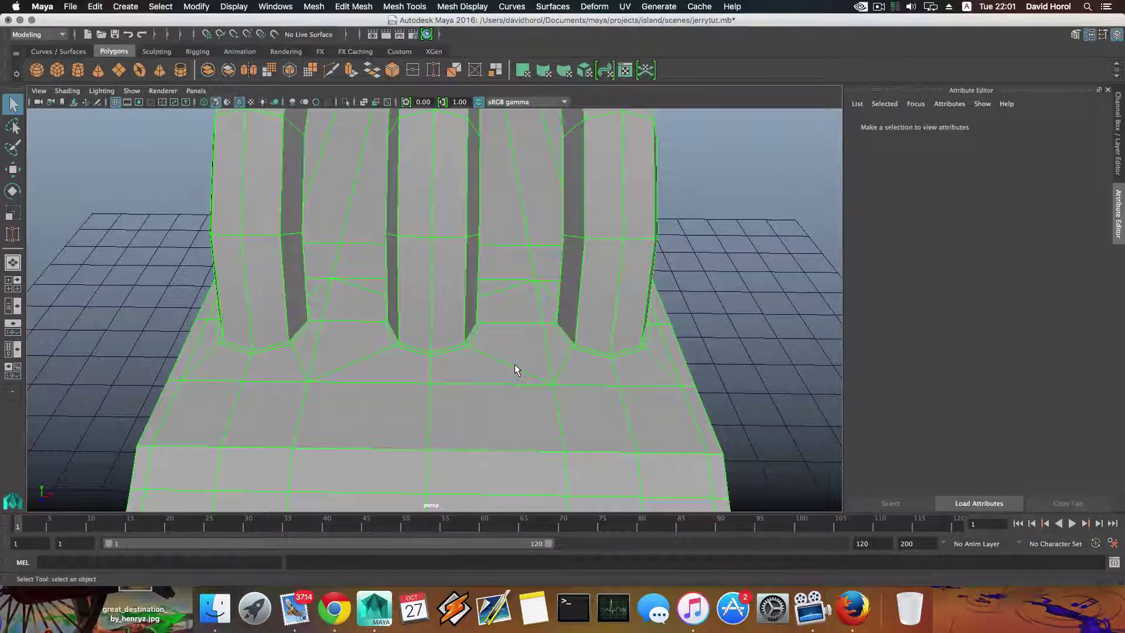
alt+drag(514, 369, 459, 338)
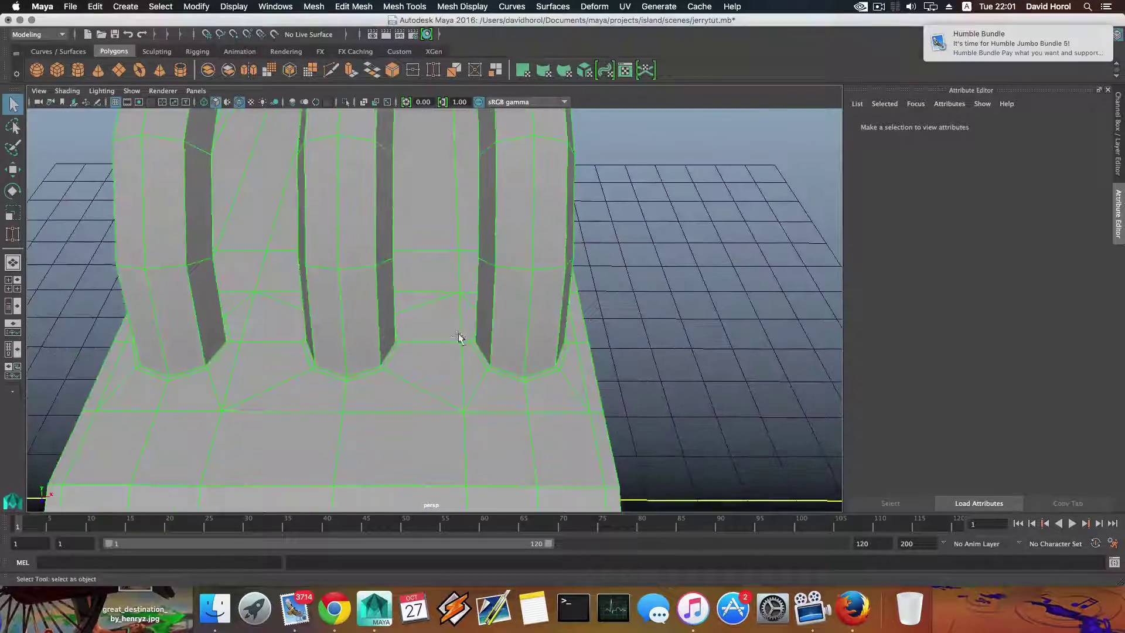
alt+middle_drag(459, 338, 472, 324)
alt+right_drag(425, 329, 444, 355)
alt+middle_drag(445, 355, 452, 365)
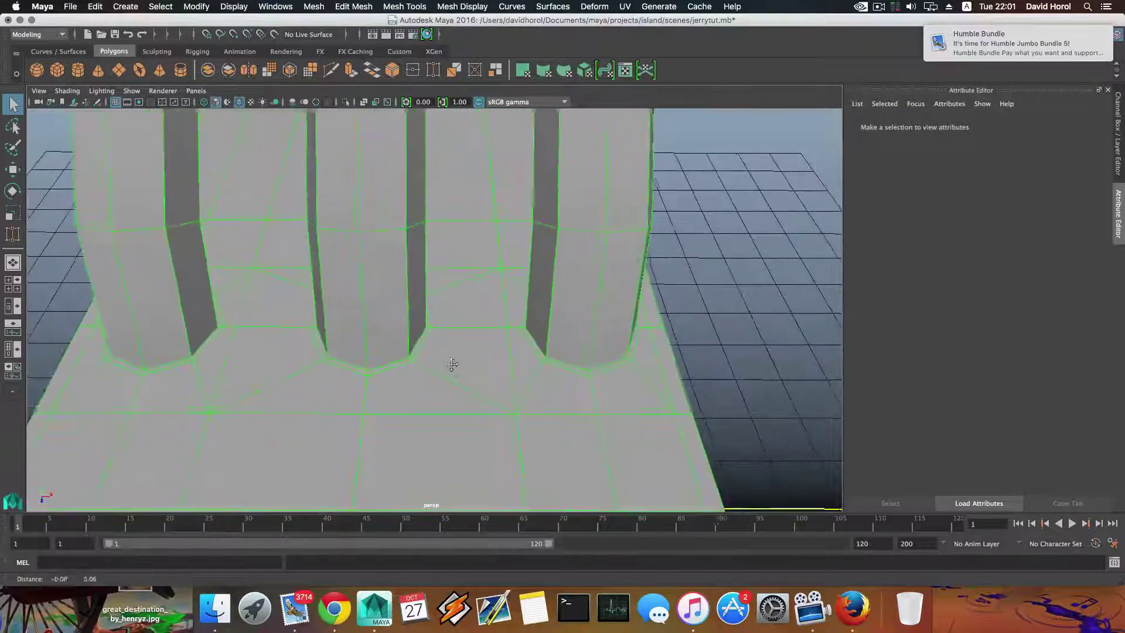
alt+right_drag(452, 365, 453, 369)
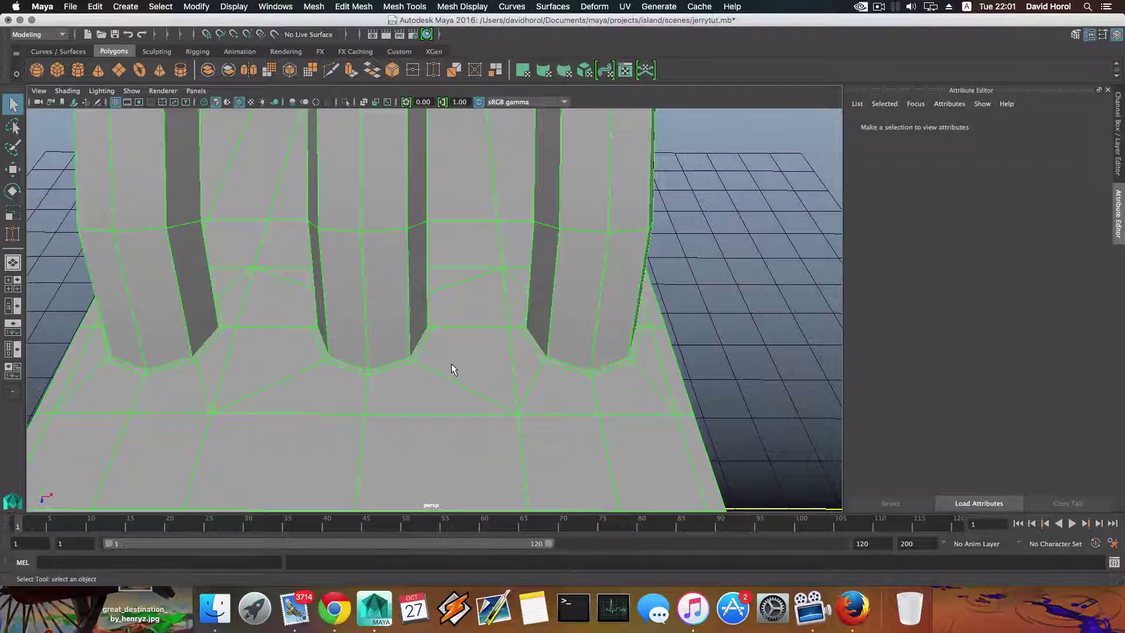
mouse_move(451, 364)
alt+right_down()
mouse_move(472, 340)
mouse_move(458, 339)
mouse_move(568, 372)
mouse_move(473, 367)
alt+right_up()
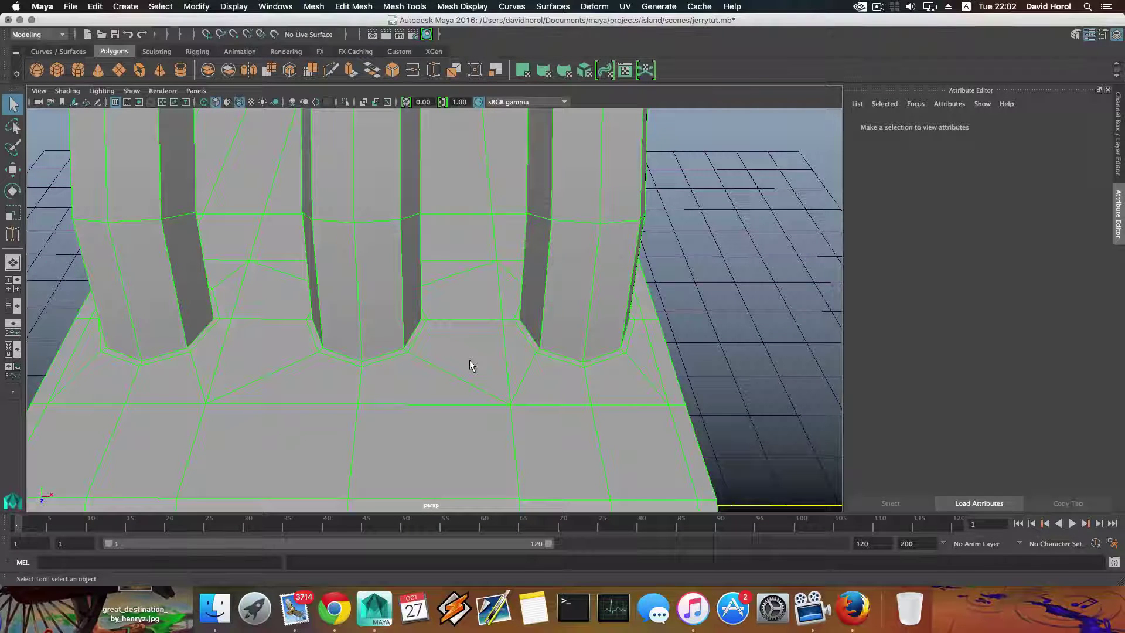
mouse_move(476, 338)
alt+mouse_down()
mouse_move(473, 369)
mouse_move(474, 357)
alt+mouse_up()
mouse_move(474, 357)
alt+middle_down()
mouse_move(469, 297)
mouse_move(478, 338)
alt+middle_up()
alt+right_drag(478, 338, 487, 371)
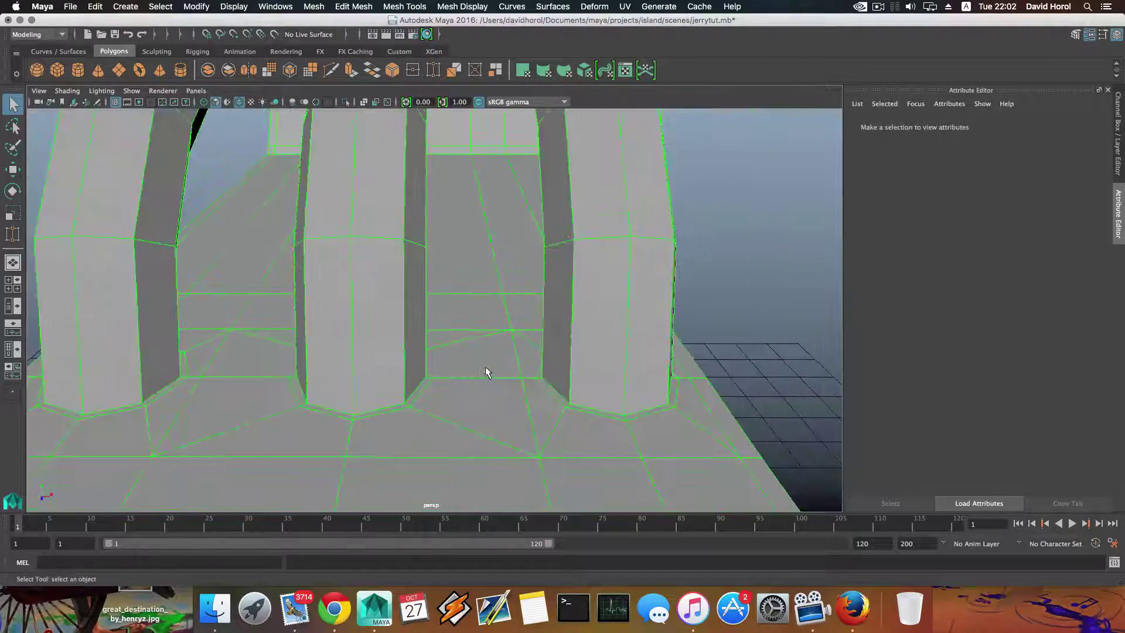
alt+drag(487, 372, 476, 305)
scroll(467, 306, down, 6)
alt+right_drag(475, 305, 472, 342)
alt+middle_drag(472, 342, 443, 328)
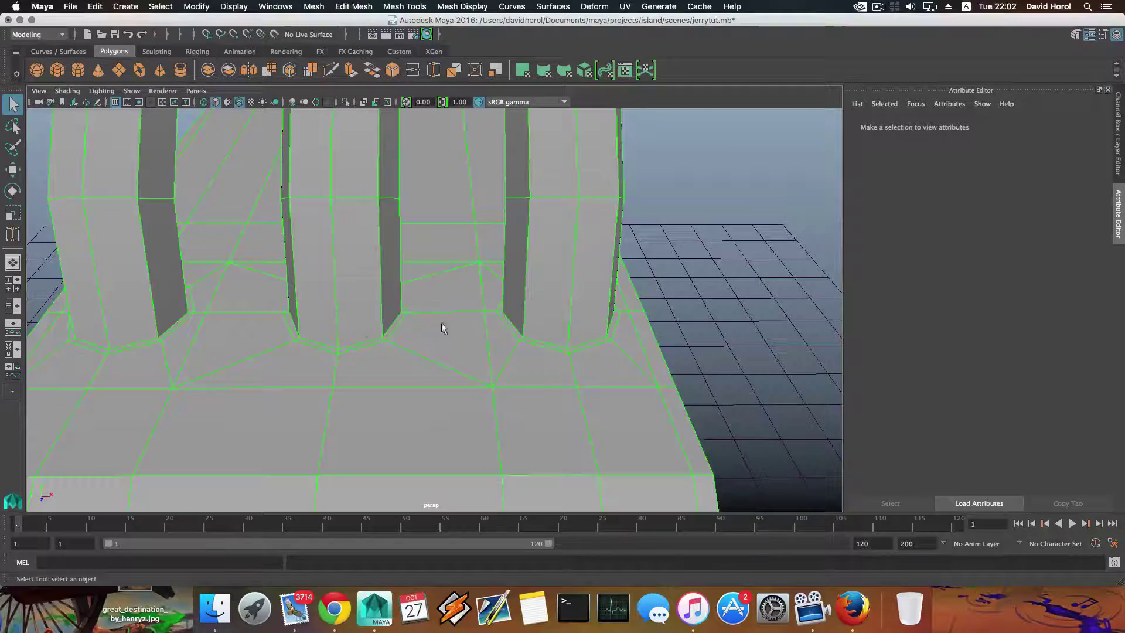
mouse_move(518, 318)
alt+mouse_down()
mouse_move(469, 321)
mouse_move(535, 318)
mouse_move(504, 329)
mouse_move(543, 291)
mouse_move(499, 307)
alt+mouse_up()
alt+drag(320, 353, 340, 341)
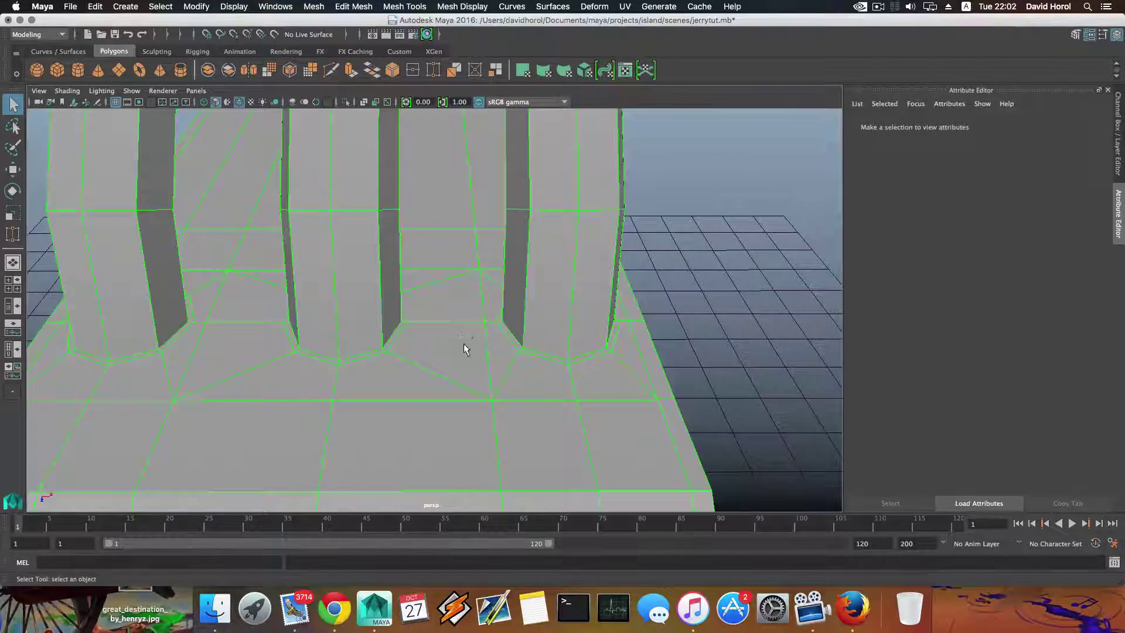
Step: Insert an edge loop along the facing inner sides of the middle and right handle bars, crossing the gap at their bases
alt+drag(521, 209, 538, 229)
right_drag(562, 197, 565, 166)
ctrl+right_drag(567, 226, 601, 256)
alt+drag(564, 290, 533, 295)
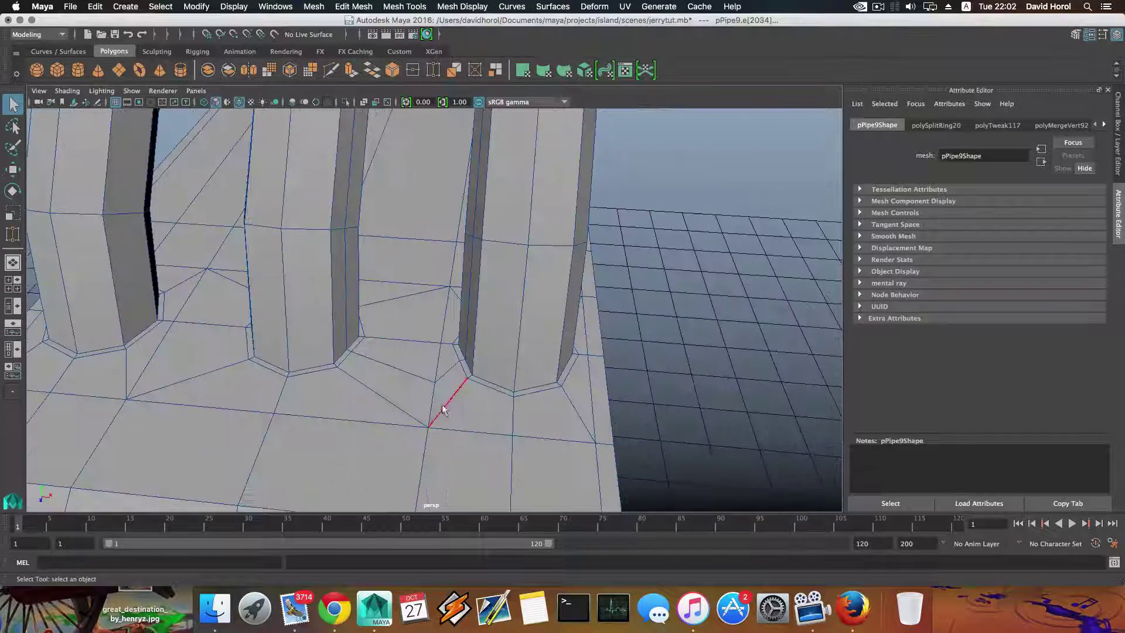
click(403, 375)
alt+drag(479, 356, 492, 356)
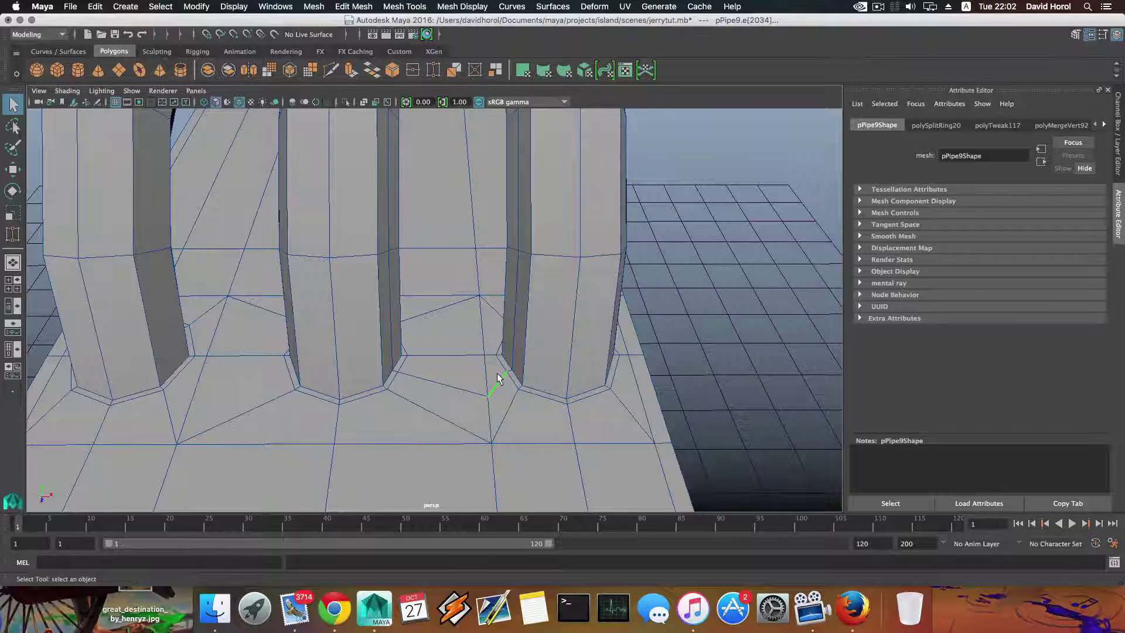
alt+middle_drag(407, 357, 430, 353)
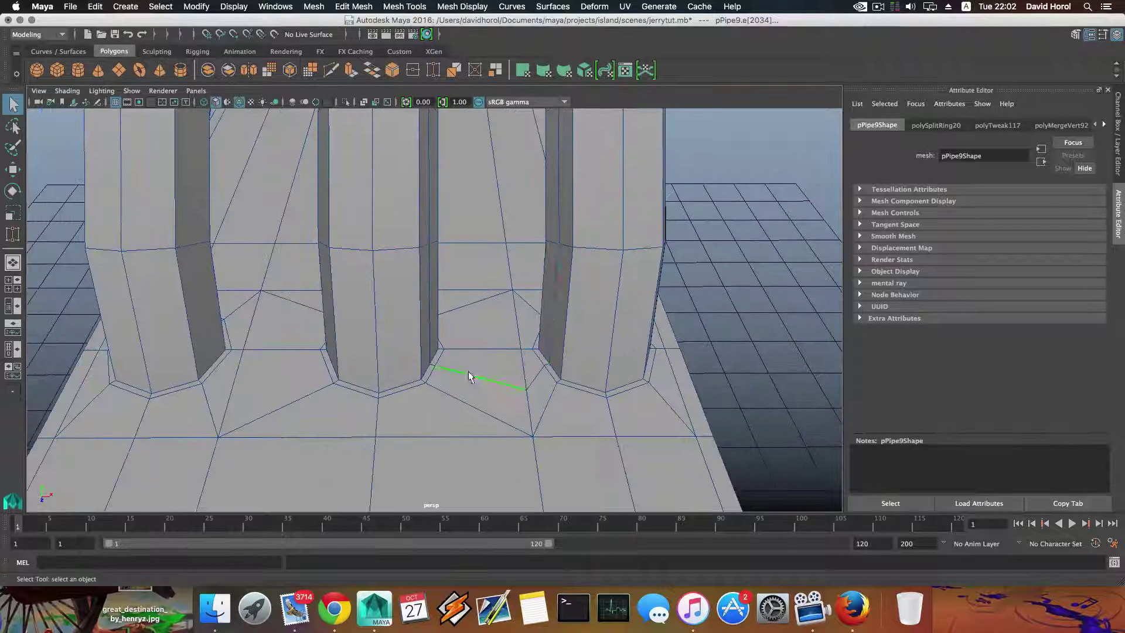
alt+middle_drag(502, 374, 484, 329)
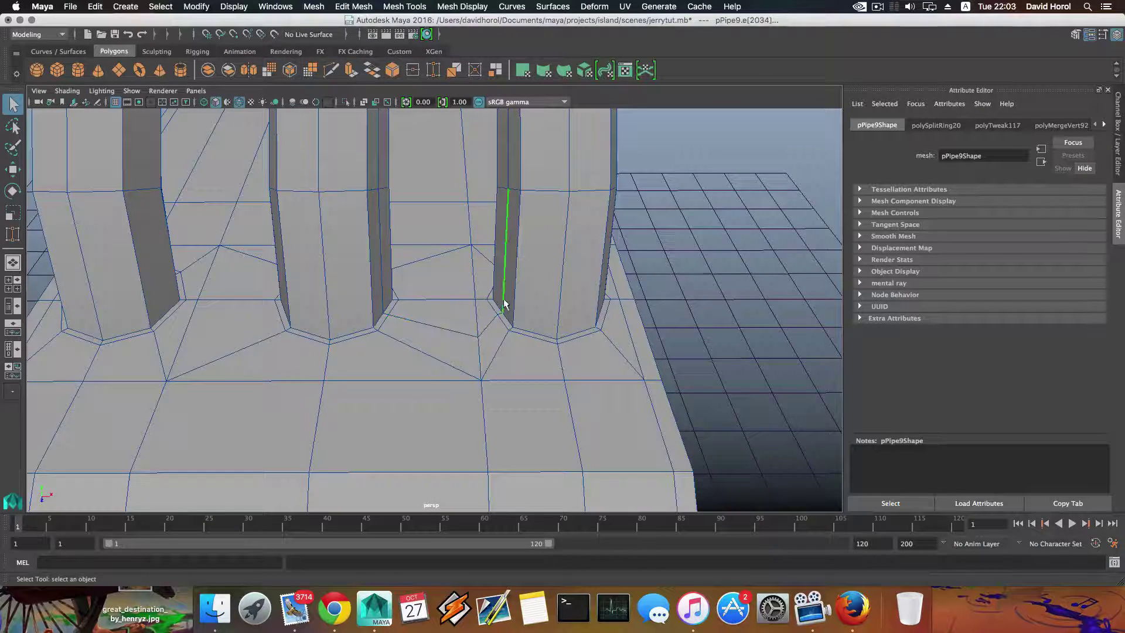
Step: Move the new loop's vertex between the middle and right bars back to about Z 2.68 cm, straightening the loop across the gap
right_drag(477, 298, 423, 303)
click(476, 336)
key(w)
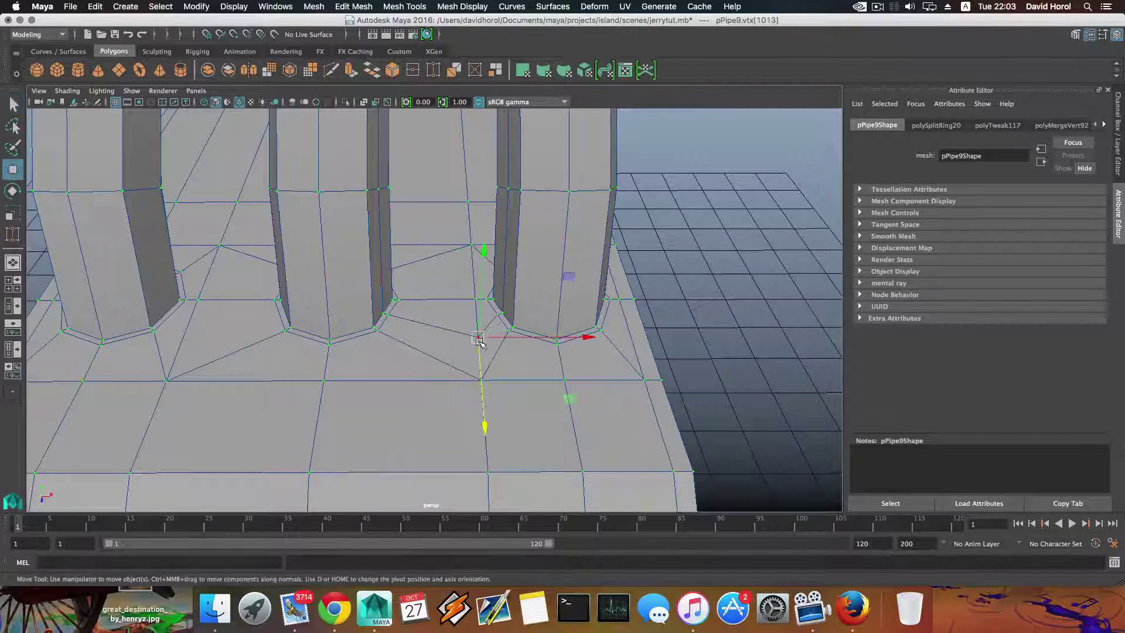
drag(481, 361, 475, 317)
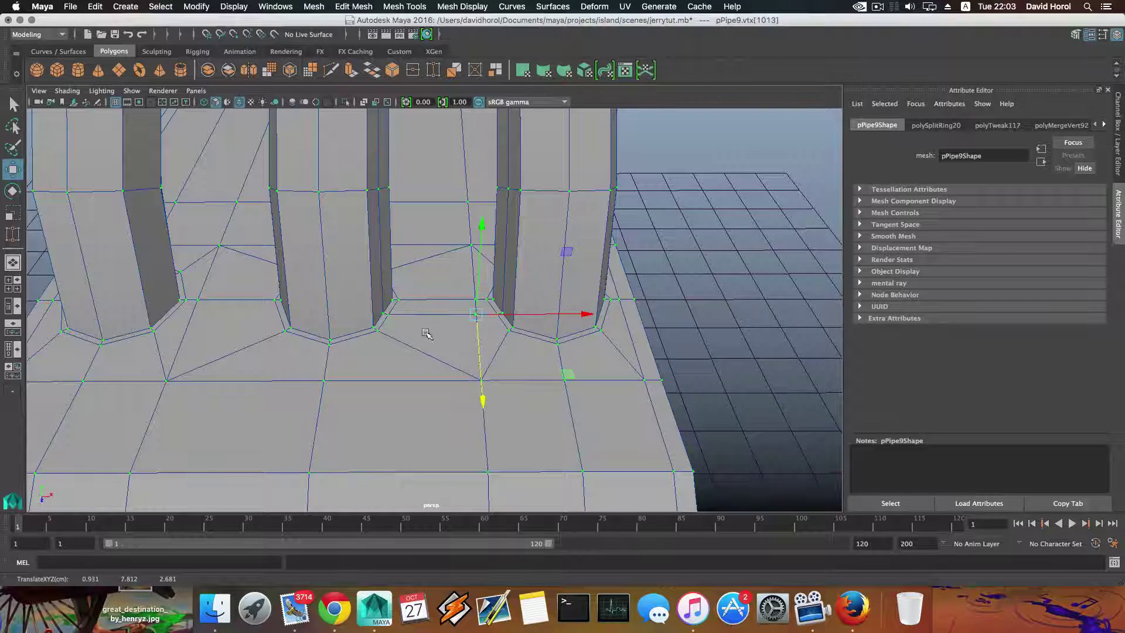
Step: Cut a straight edge with Multi-Cut between the front inner base corners of the middle and right handle bars
shift+right_drag(442, 361, 380, 335)
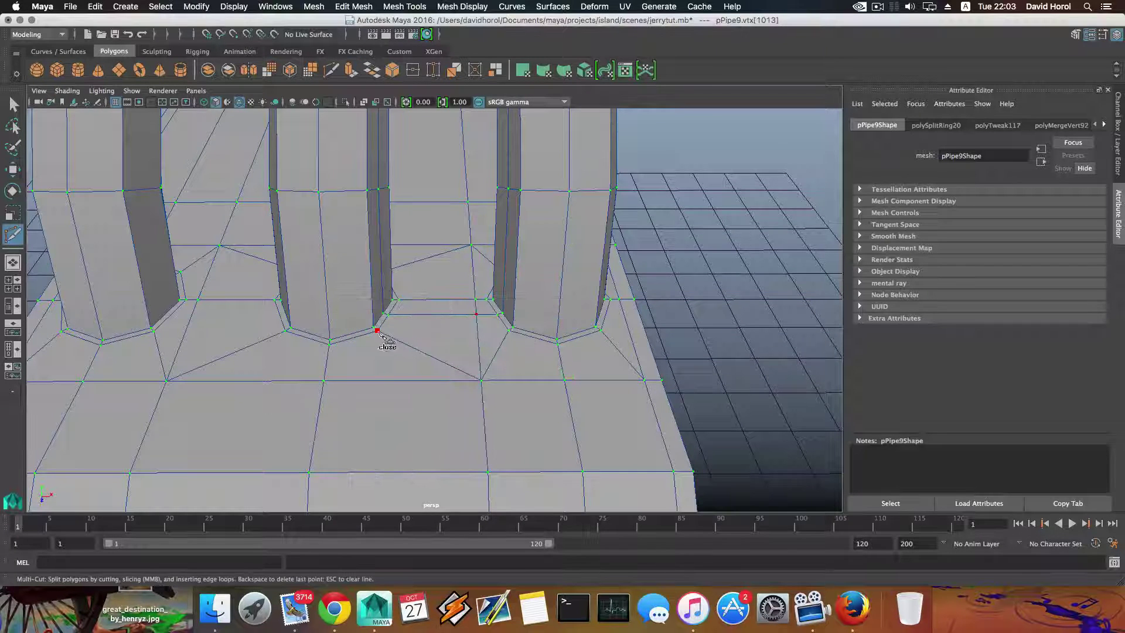
click(377, 331)
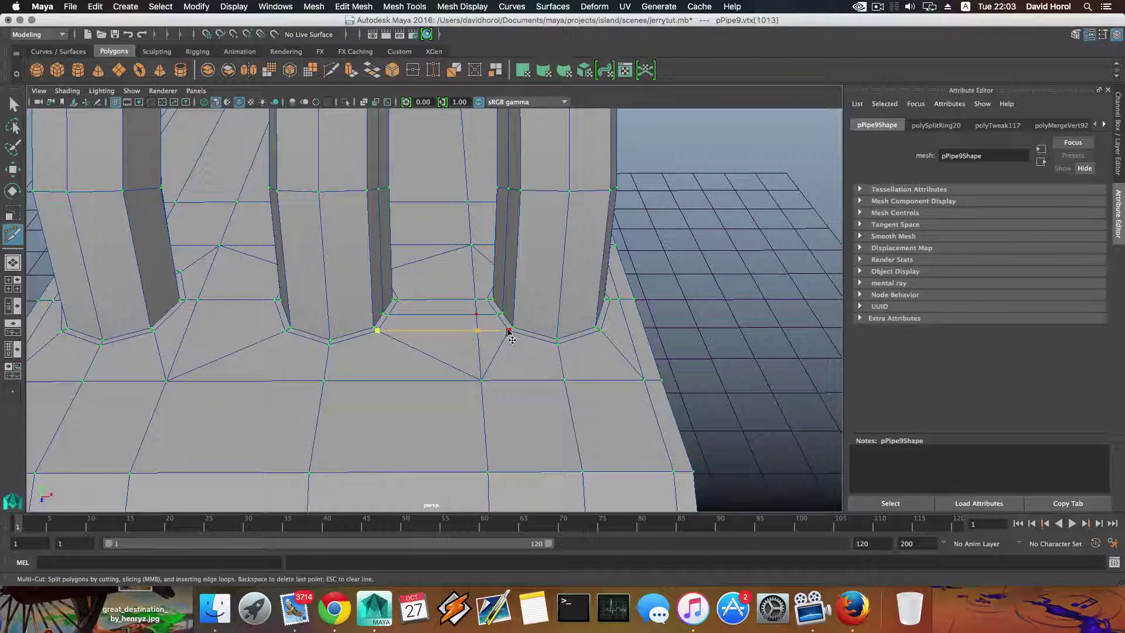
click(507, 330)
key(Return)
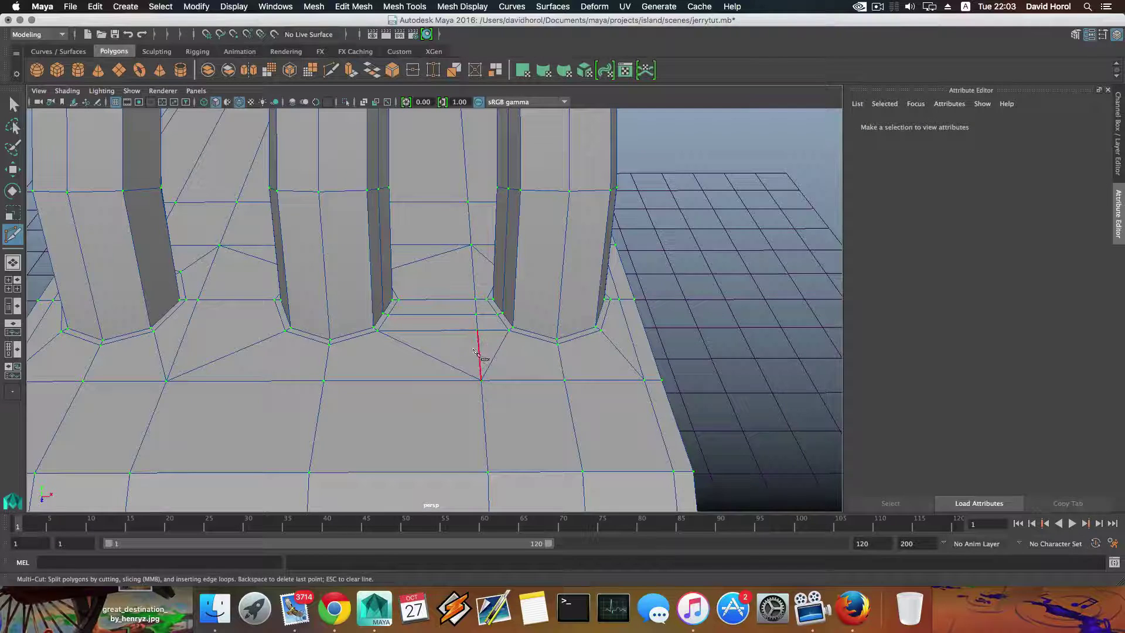
Step: Delete the short edge running from the new cut to the front vertex between the middle and right bars
click(478, 331)
right_drag(476, 343, 469, 267)
key(w)
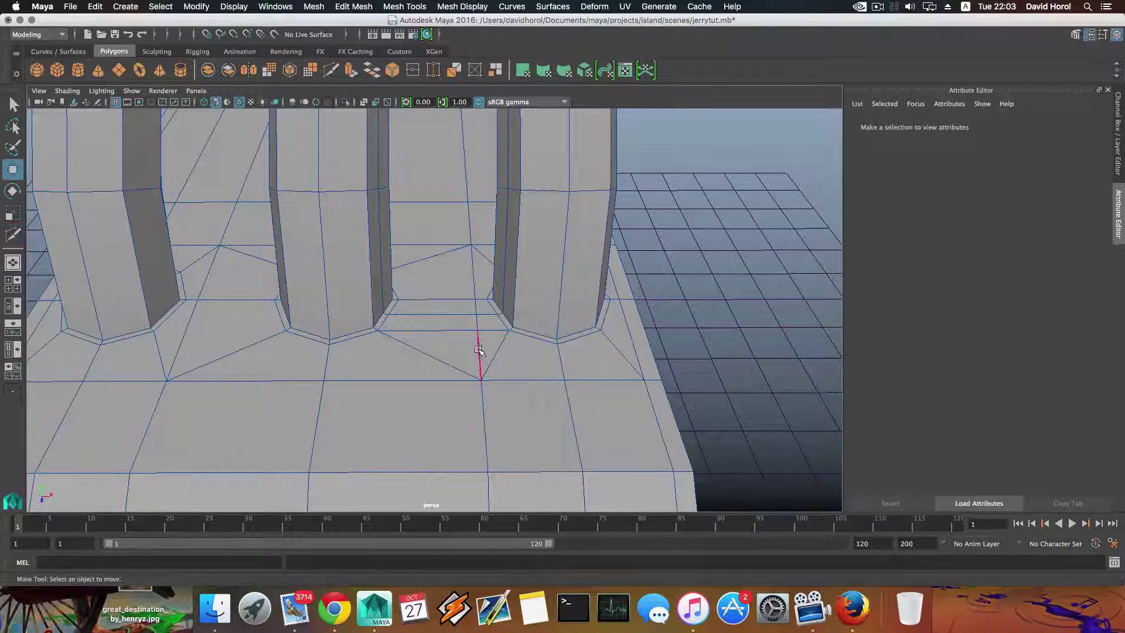
right_click(478, 350)
click(478, 350)
shift+right_drag(478, 349, 434, 361)
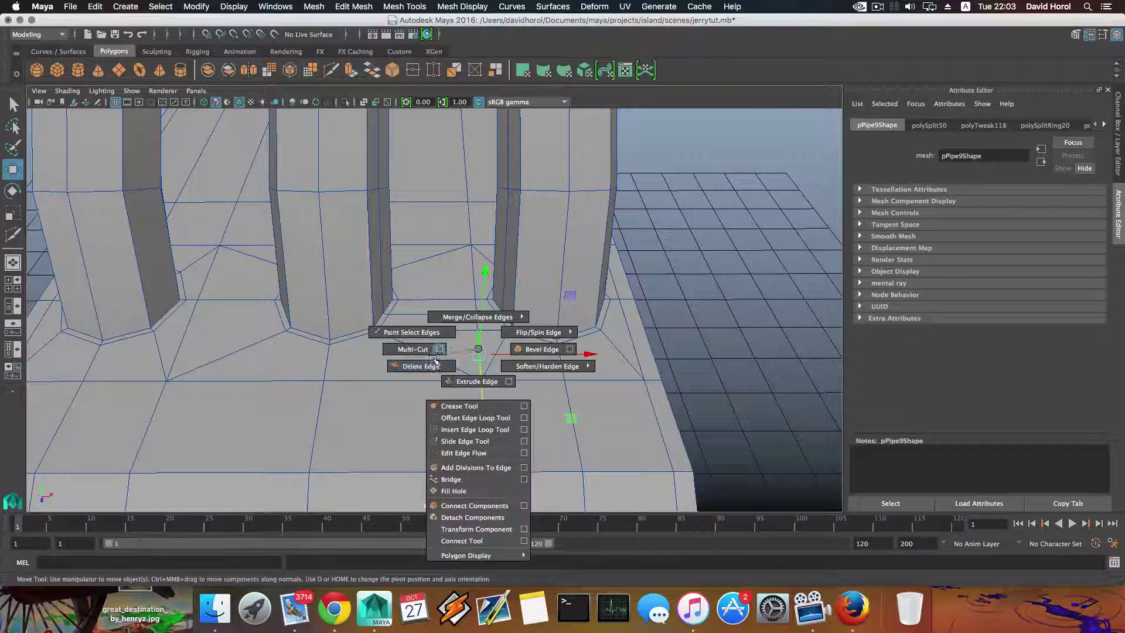
click(434, 363)
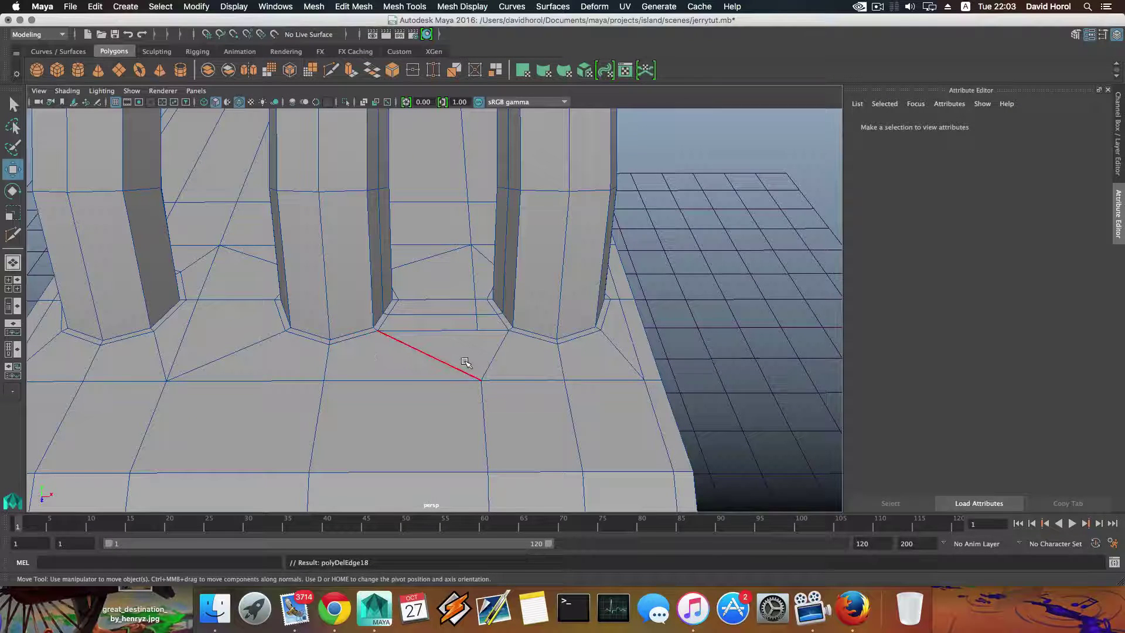
Step: Compare the smoothed preview with the unsmoothed mesh around the bases of the middle and right handle bars
key(3)
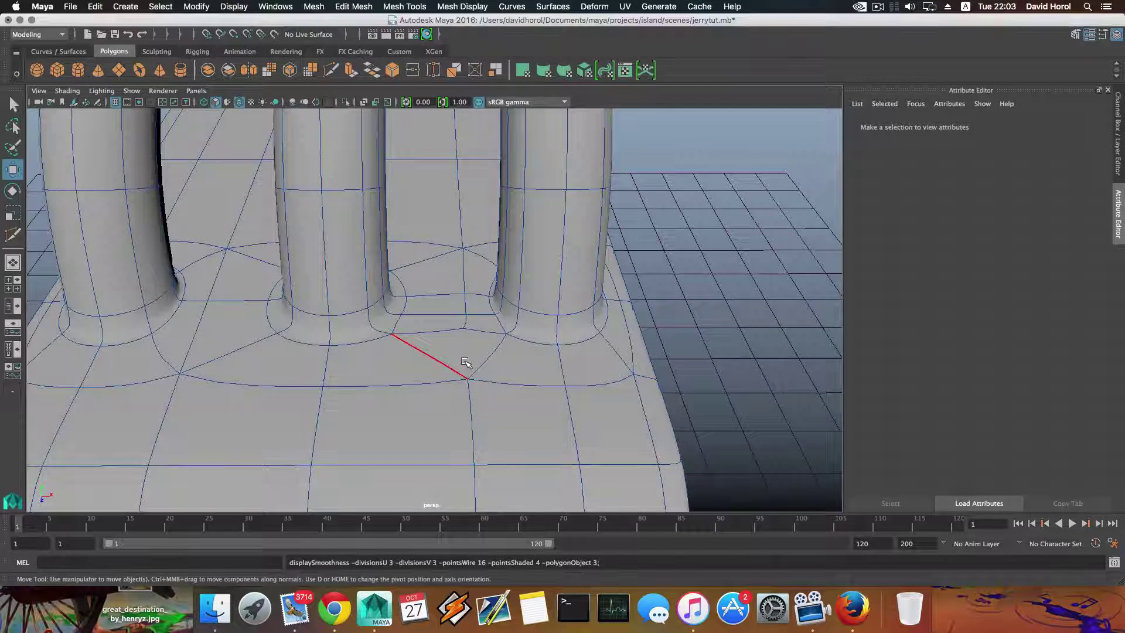
key(1)
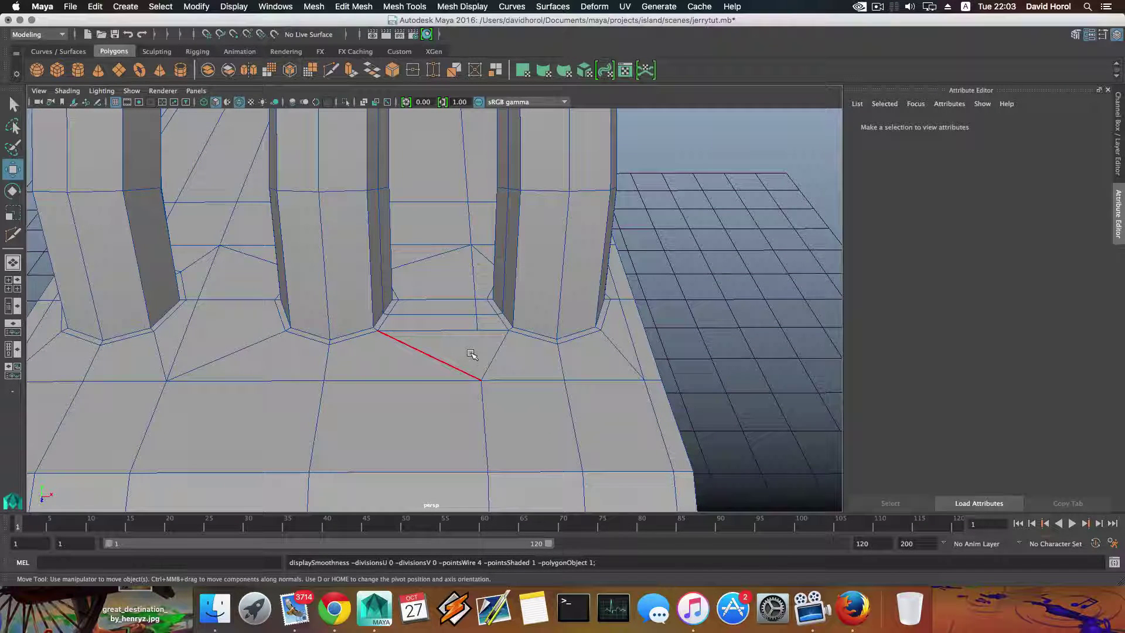
key(3)
key(1)
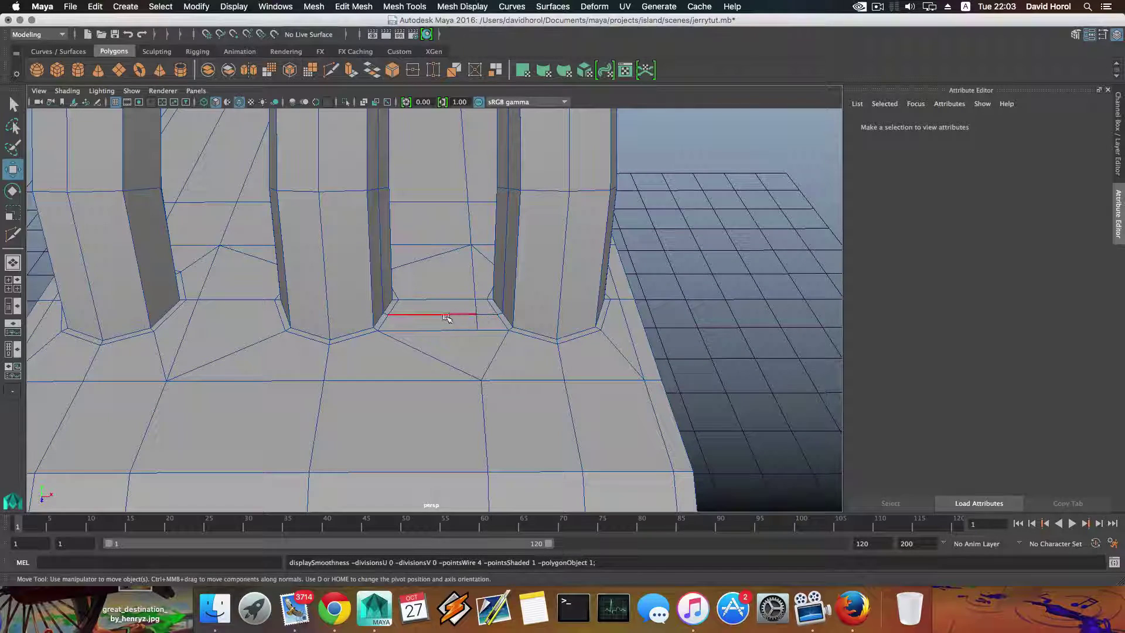
alt+drag(445, 320, 422, 370)
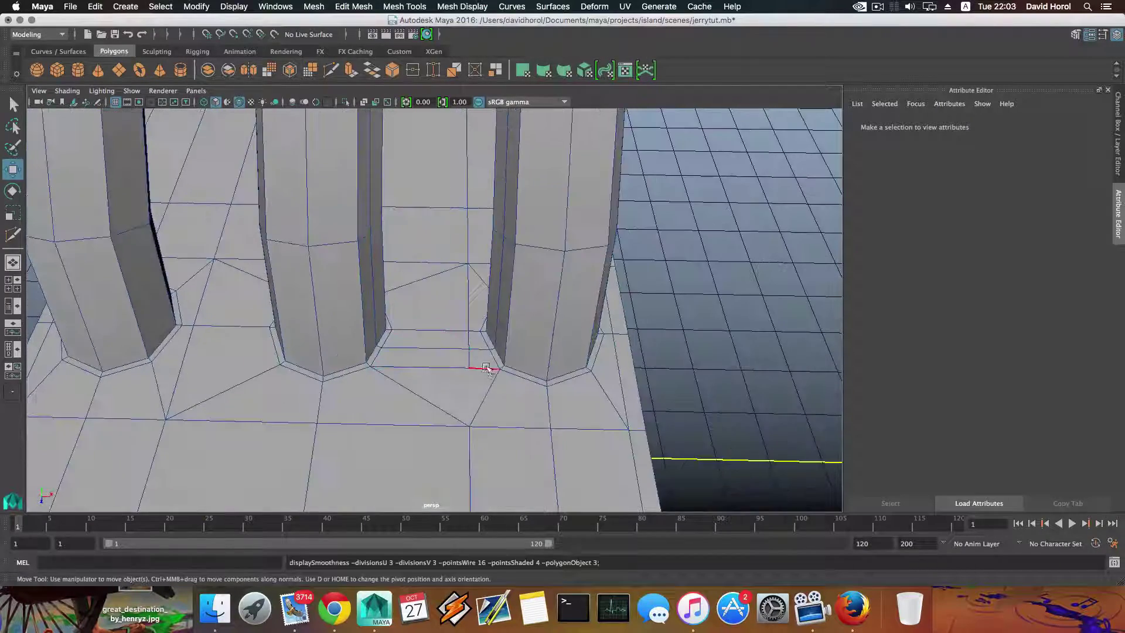
key(3)
key(1)
alt+right_drag(422, 369, 369, 371)
alt+middle_drag(369, 371, 416, 370)
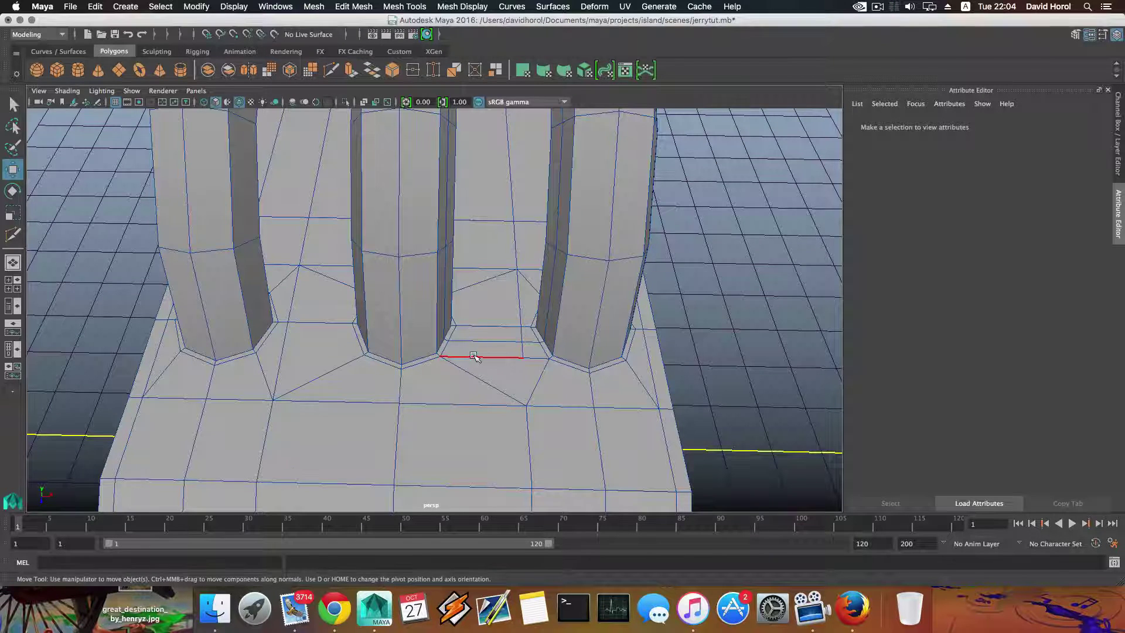
Step: Insert a matching edge loop along the facing inner sides of the left and middle handle bars
alt+drag(474, 356, 475, 353)
alt+middle_drag(464, 352, 534, 355)
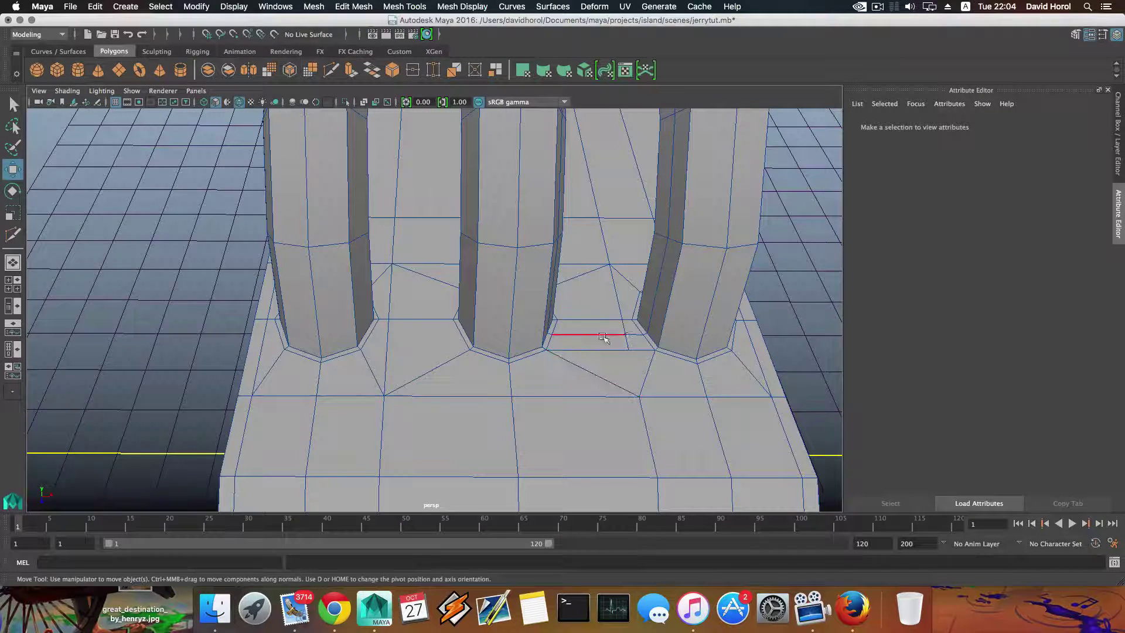
shift+right_drag(440, 331, 352, 268)
key(q)
click(359, 239)
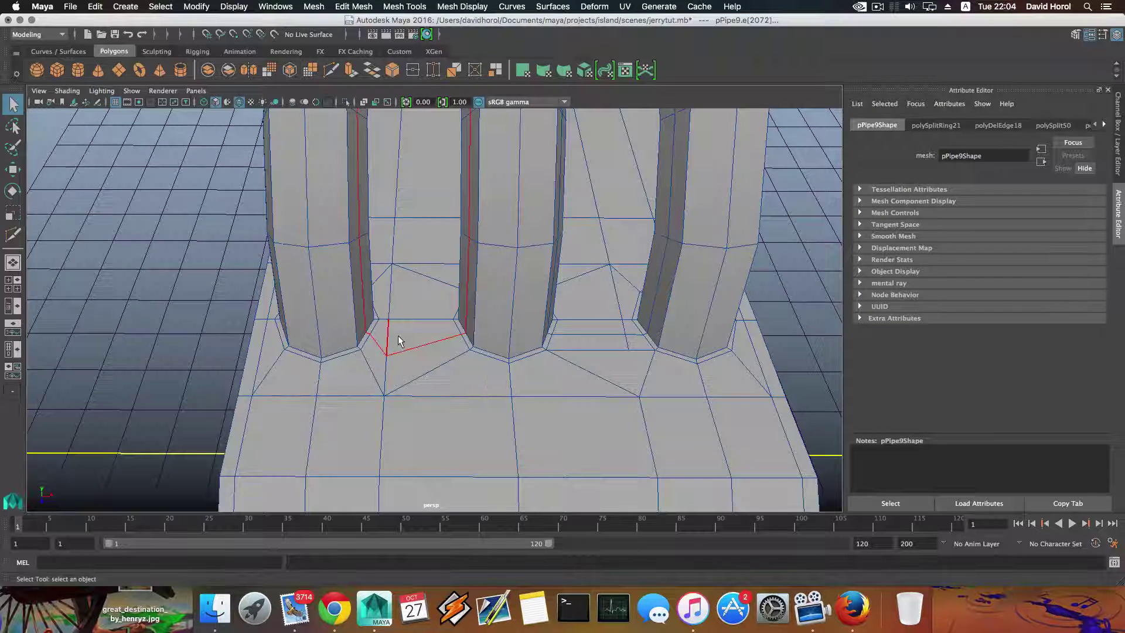
Step: Move the loop's vertex between the left and middle bars back to about Z 2.68 cm, straightening that loop segment
right_drag(399, 341, 350, 306)
key(w)
click(387, 357)
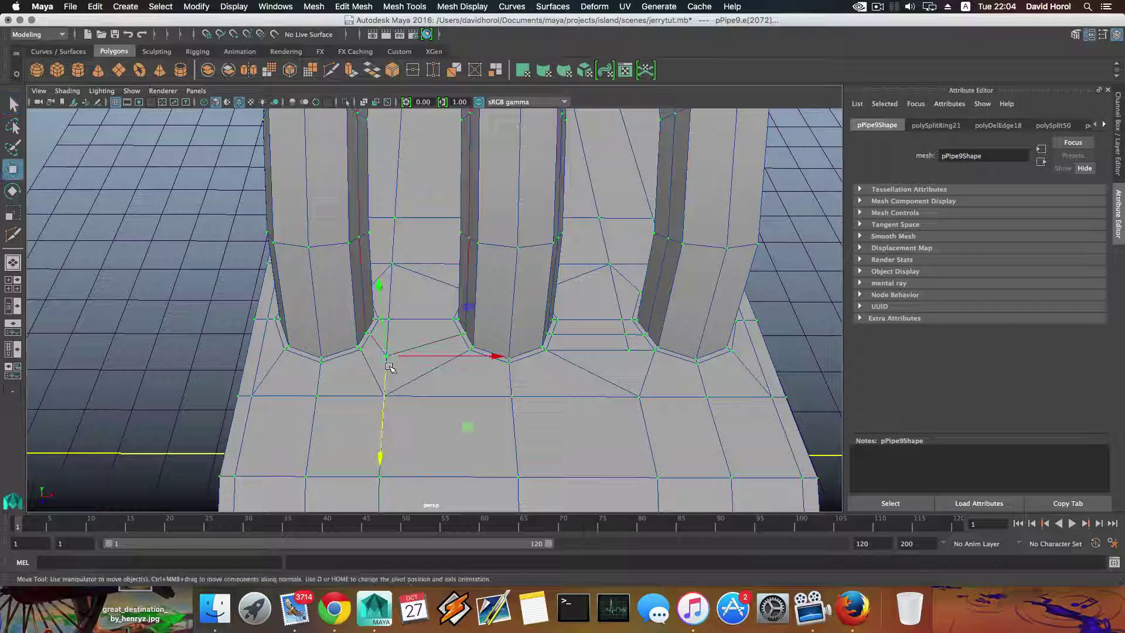
drag(389, 368, 385, 355)
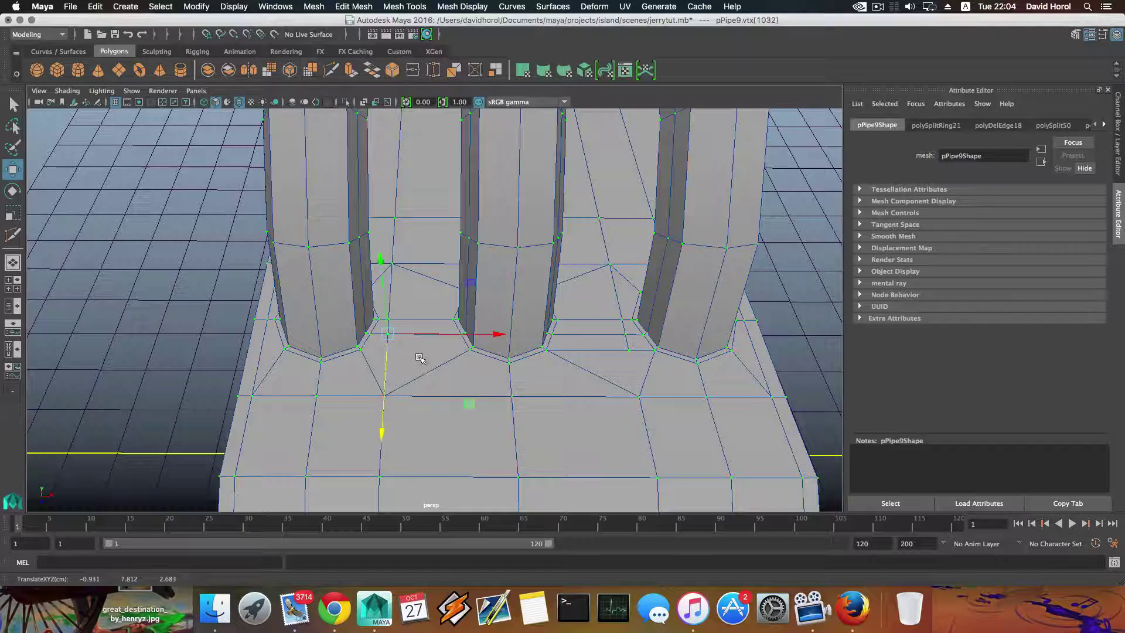
key(F8)
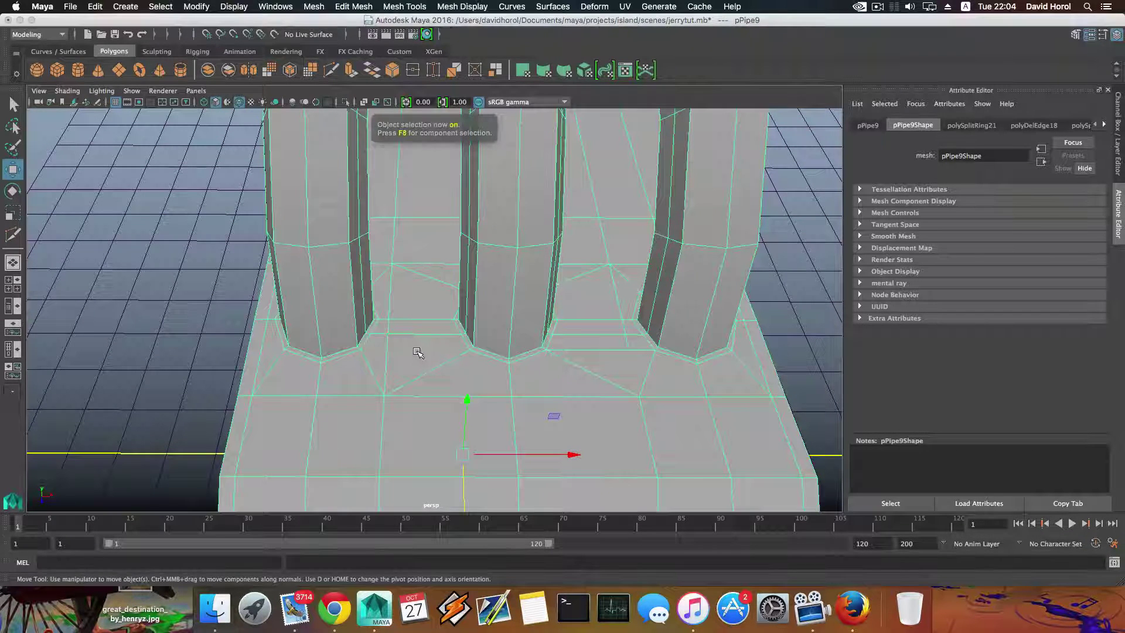
shift+right_drag(417, 352, 337, 364)
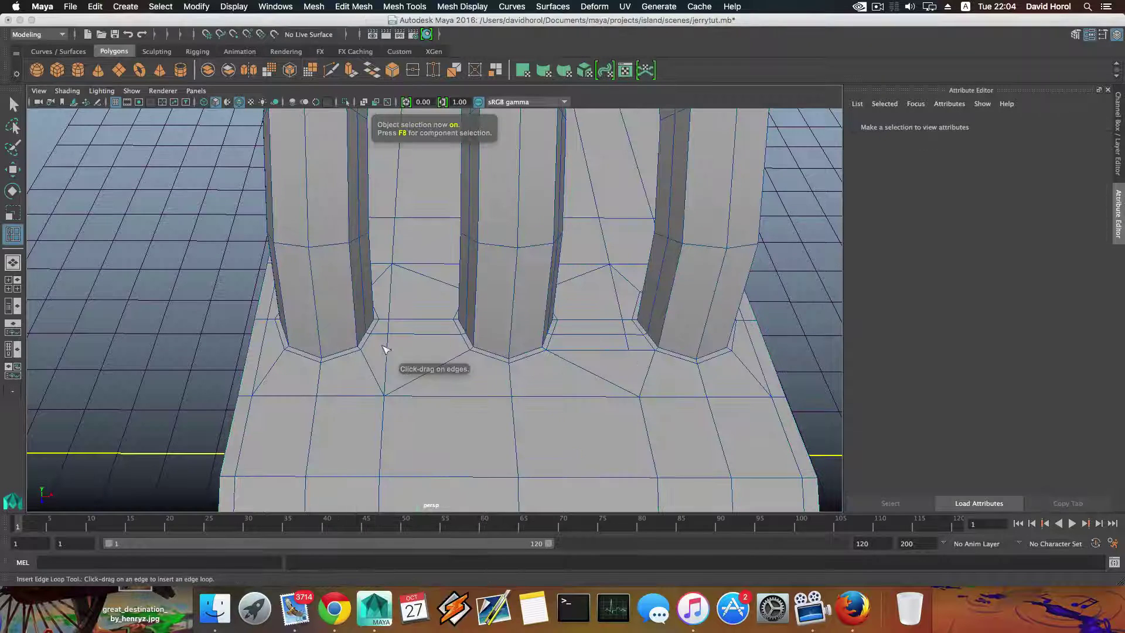
right_drag(393, 298, 396, 342)
right_drag(396, 310, 402, 333)
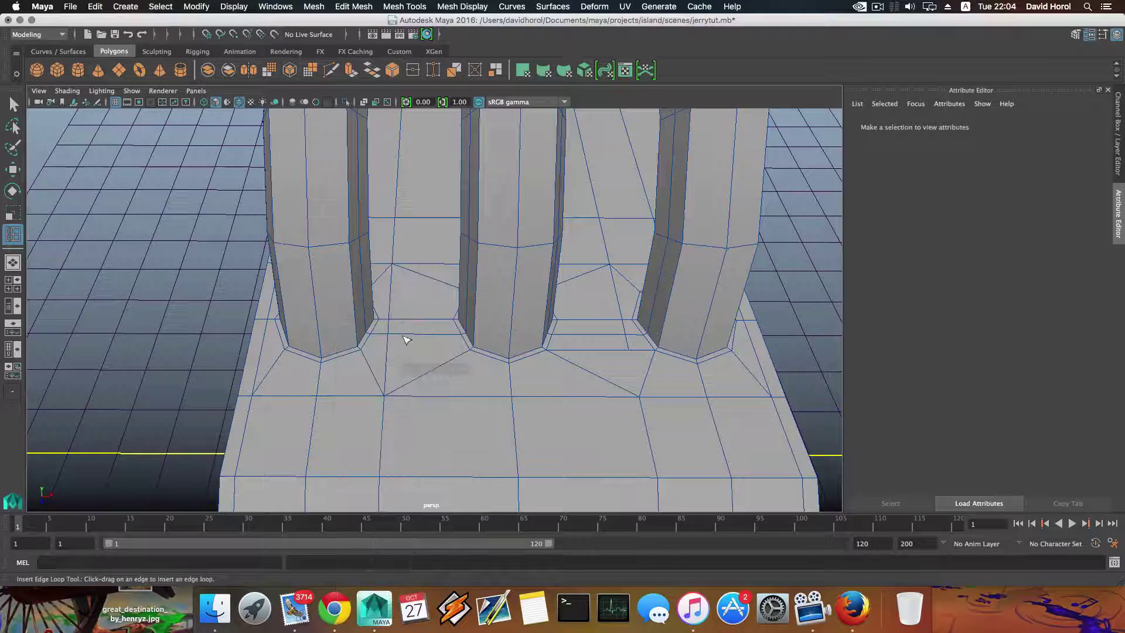
key(super+z)
key(super+z)
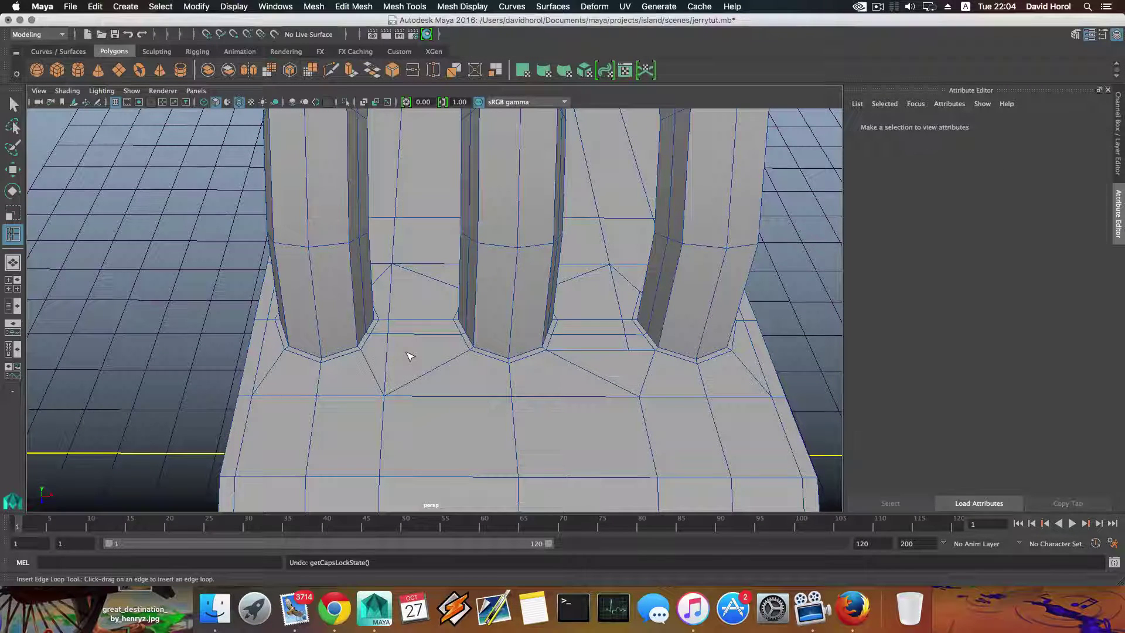
key(F8)
shift+right_drag(408, 355, 410, 353)
right_drag(410, 298, 412, 278)
shift+right_drag(405, 339, 403, 338)
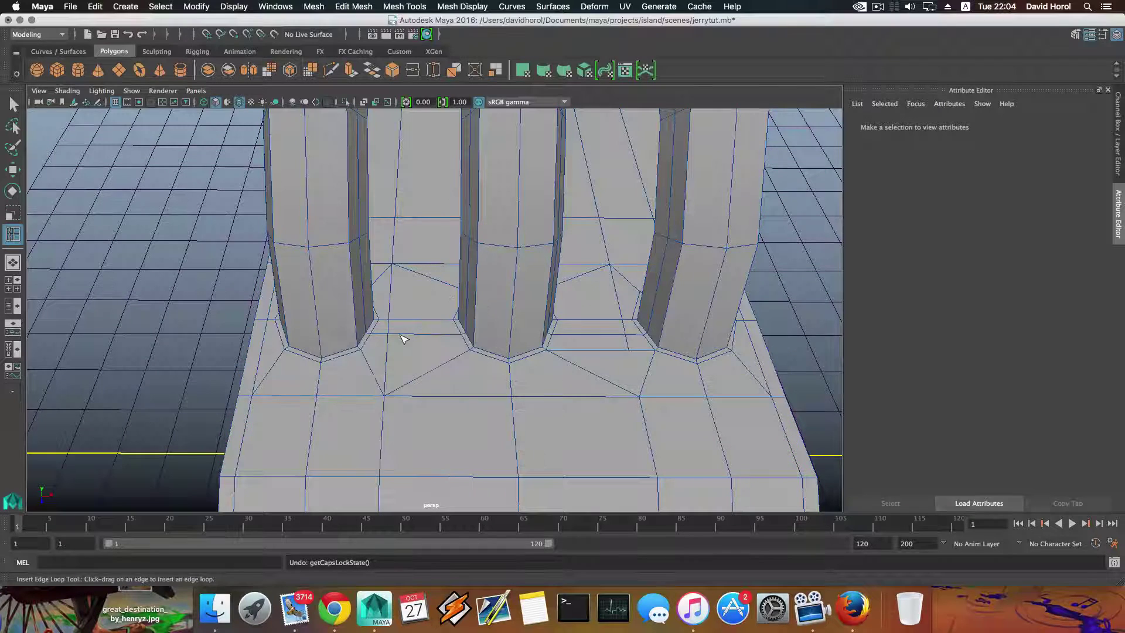
Step: Cut a straight edge with Multi-Cut between the front inner base corners of the left and middle handle bars
right_drag(400, 298, 365, 311)
key(w)
click(408, 295)
key(q)
click(410, 311)
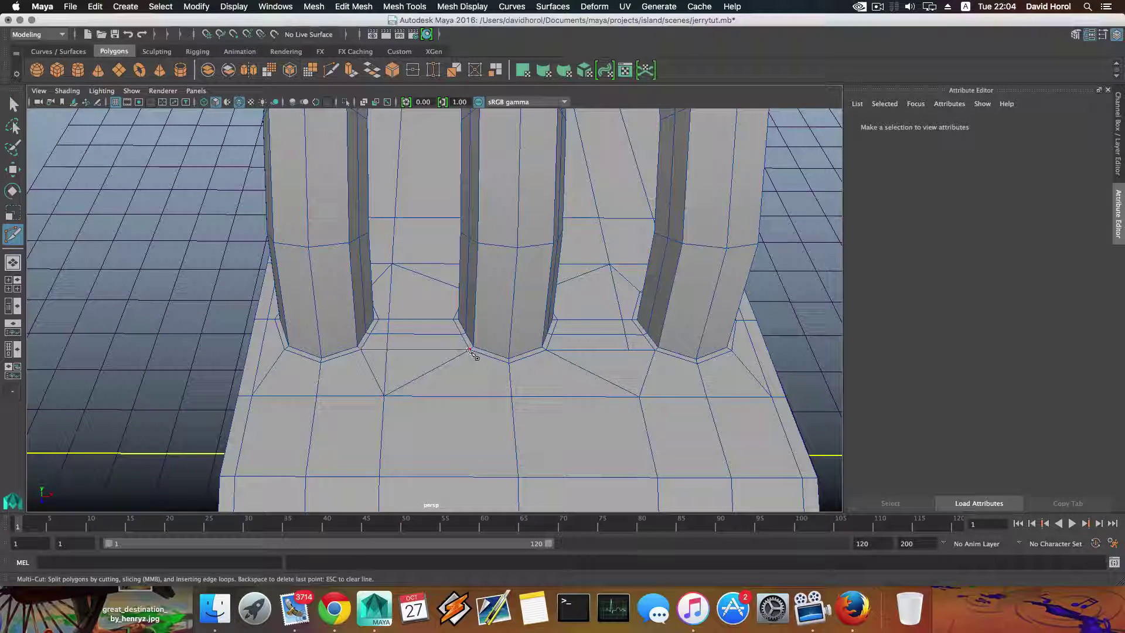
Step: Delete the short edge linking the new front cut to the vertex ahead of it, between the left and middle handle bars
right_drag(410, 336, 410, 266)
key(w)
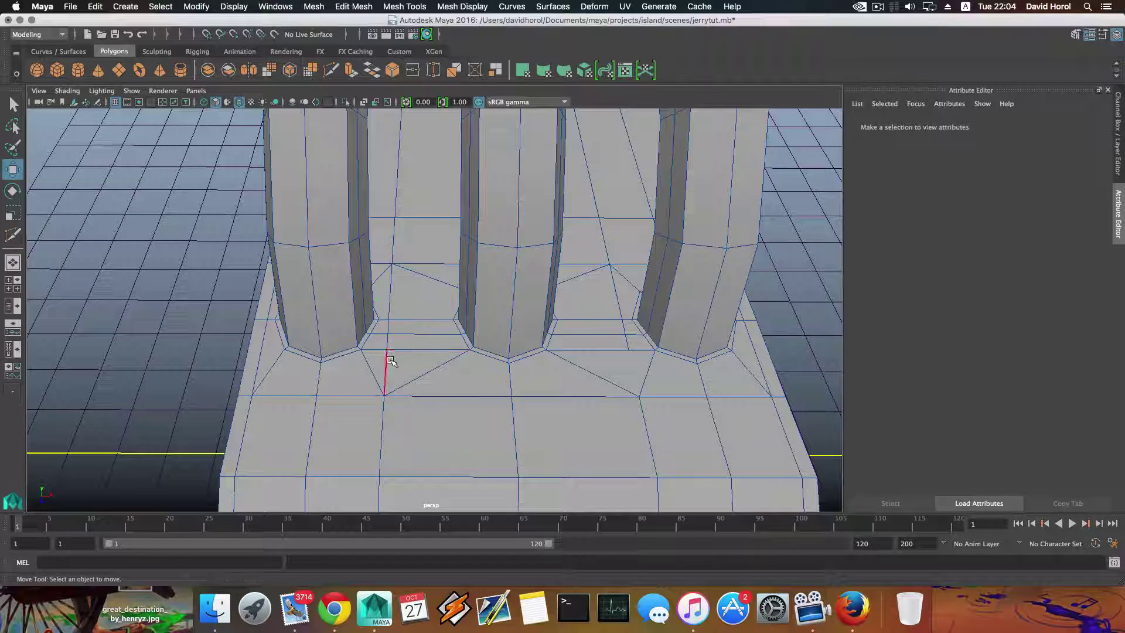
click(391, 361)
shift+right_drag(390, 360, 348, 380)
alt+drag(349, 381, 331, 380)
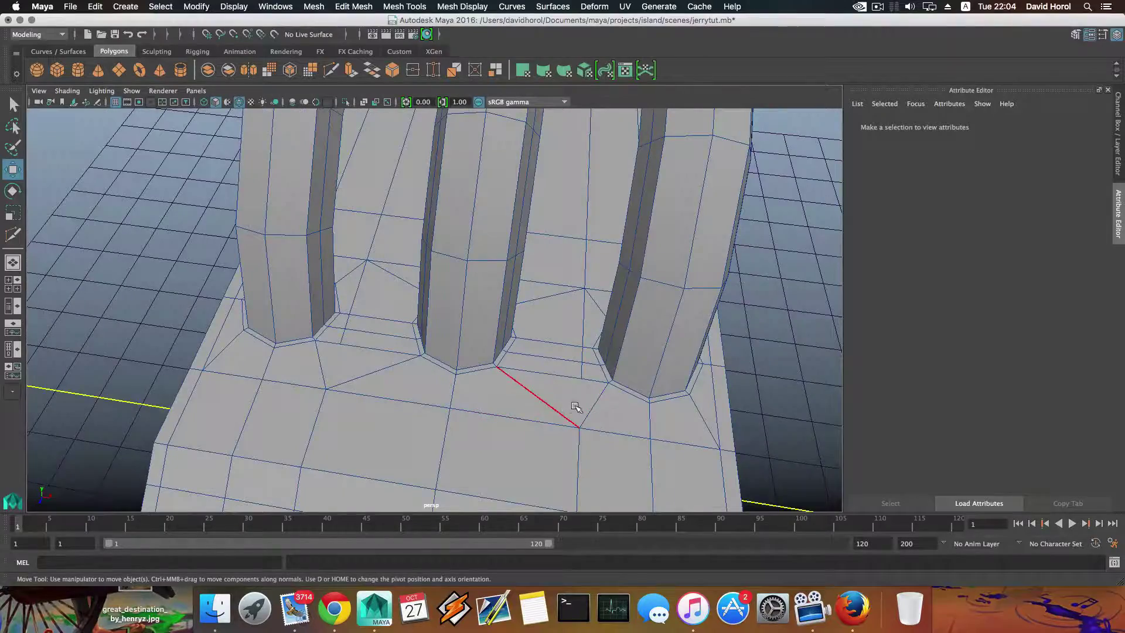
Step: Examine the handle bar bases from the front and from behind, comparing the edge flow on both sides and at the handle's other end
alt+drag(575, 407, 441, 427)
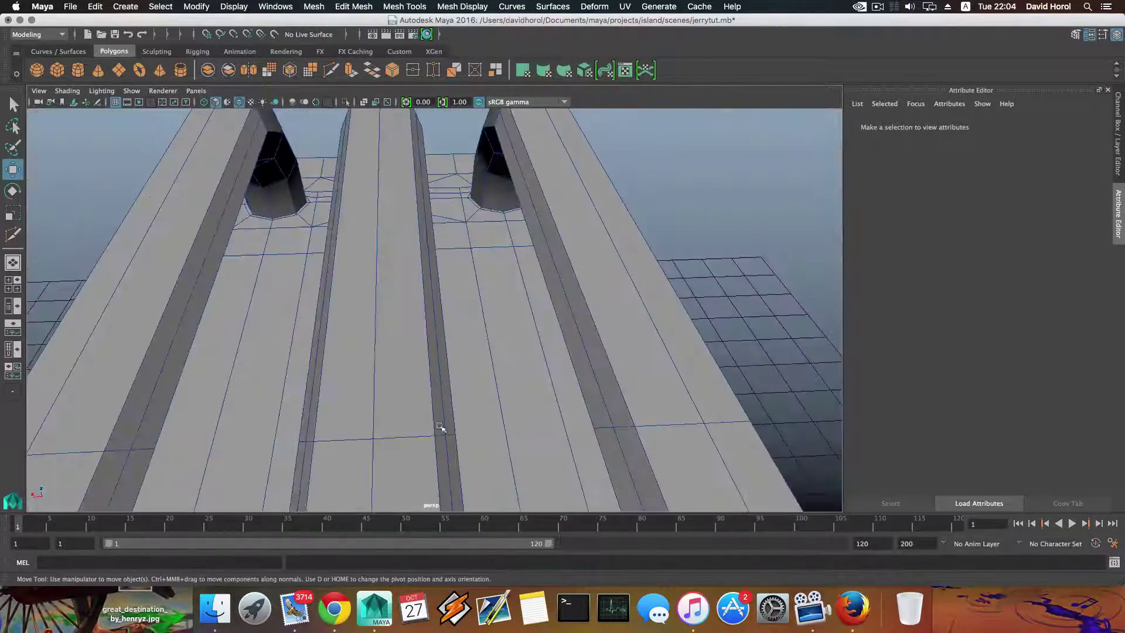
alt+middle_drag(441, 428, 467, 409)
mouse_move(467, 409)
alt+mouse_down()
mouse_move(477, 376)
mouse_move(452, 394)
alt+mouse_up()
alt+right_drag(452, 394, 656, 440)
alt+drag(482, 389, 438, 360)
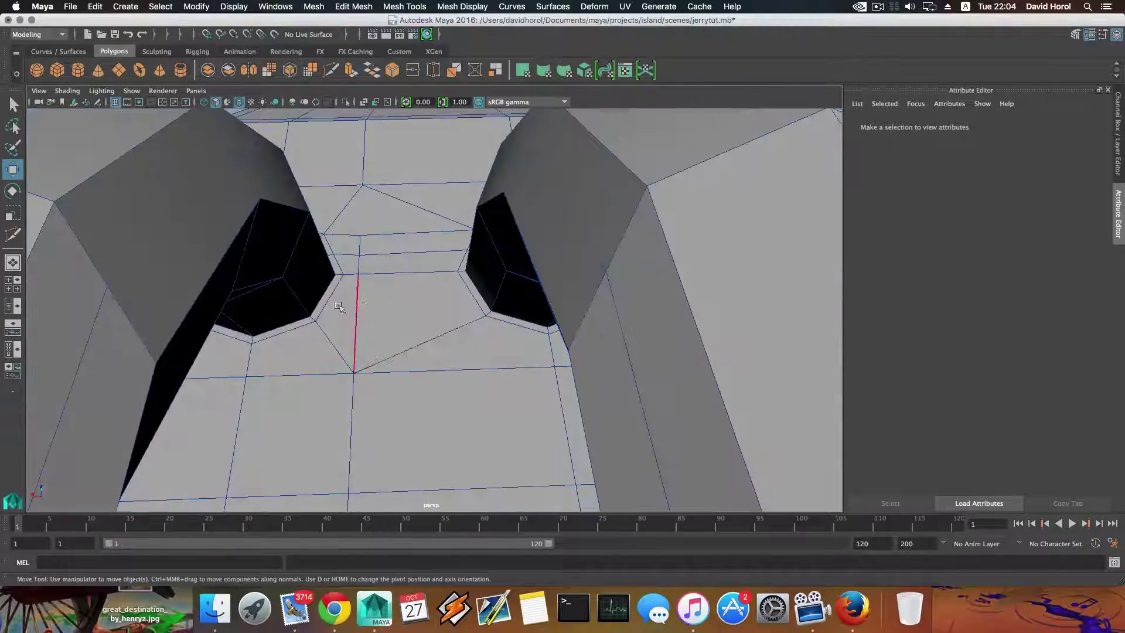
scroll(384, 341, down, 6)
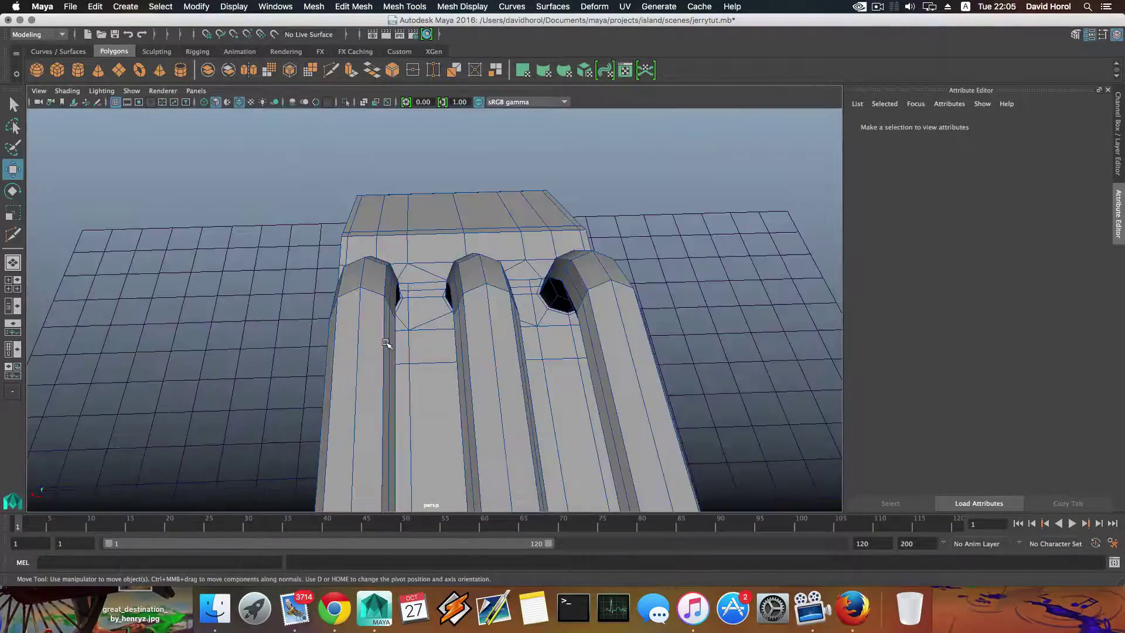
alt+drag(389, 344, 452, 251)
key(1)
scroll(454, 370, up, 5)
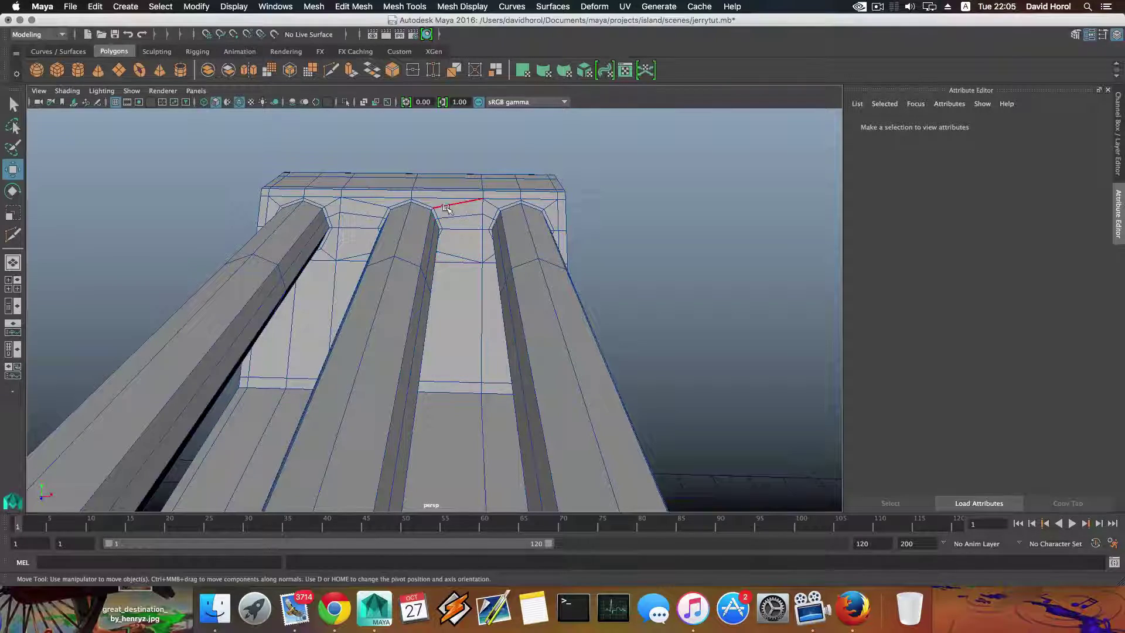
scroll(413, 269, down, 5)
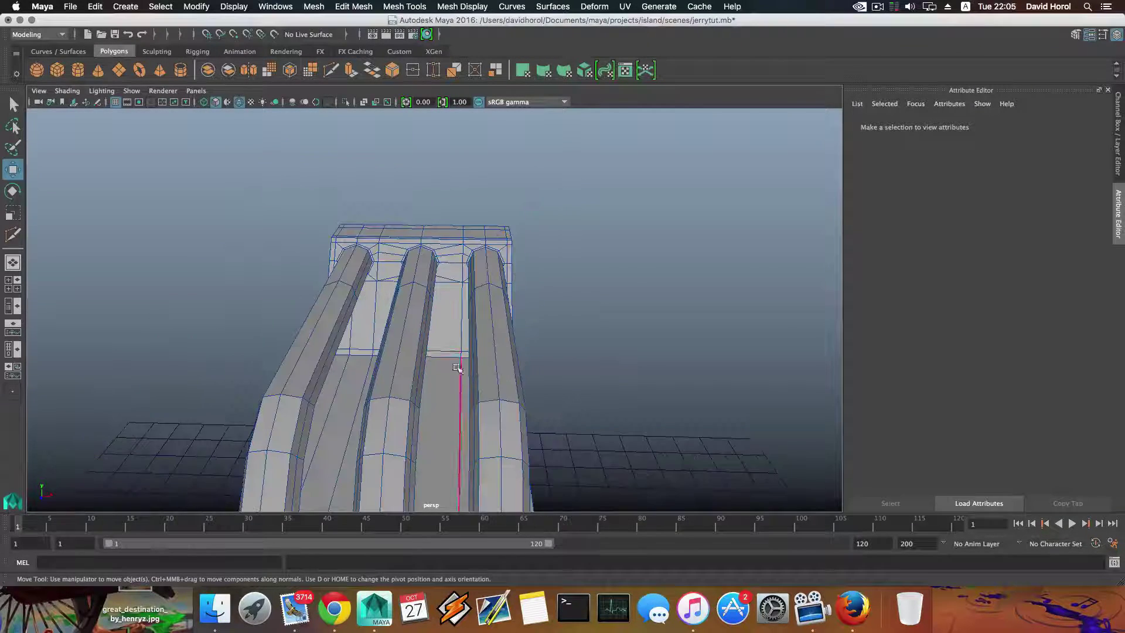
alt+middle_drag(459, 369, 437, 251)
alt+drag(431, 352, 451, 305)
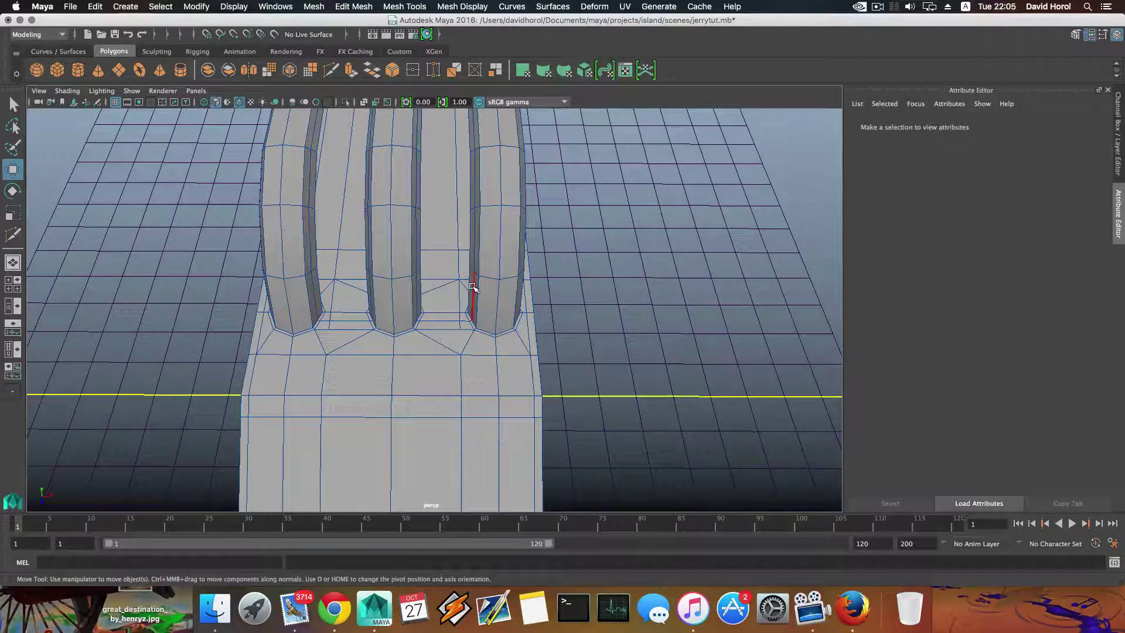
scroll(459, 352, up, 5)
scroll(459, 351, down, 2)
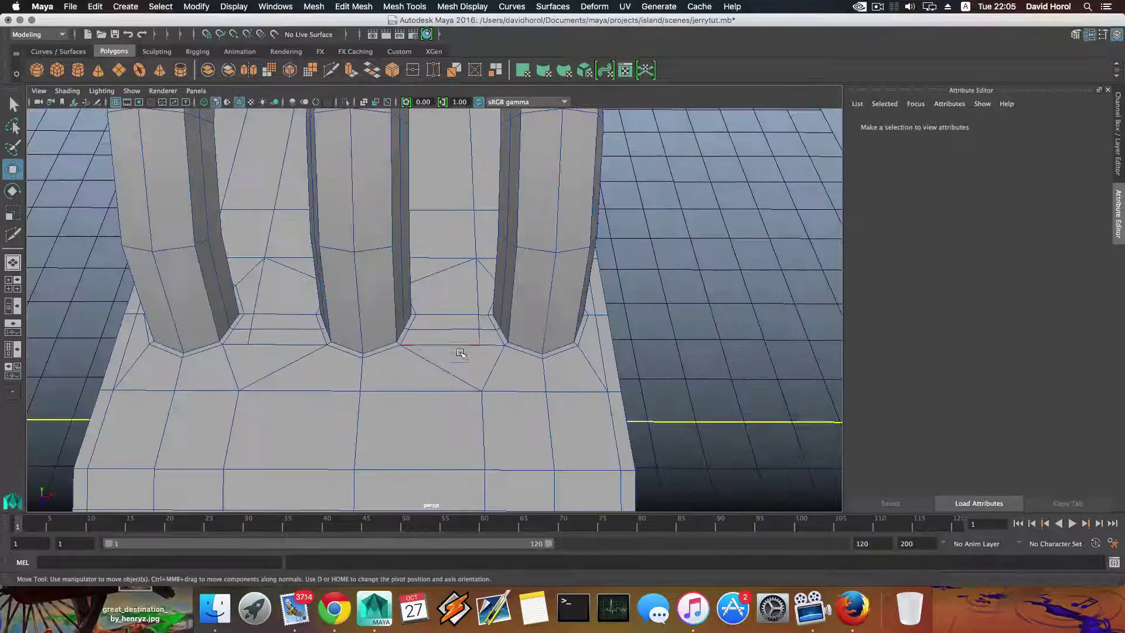
alt+middle_drag(400, 343, 460, 342)
key(w)
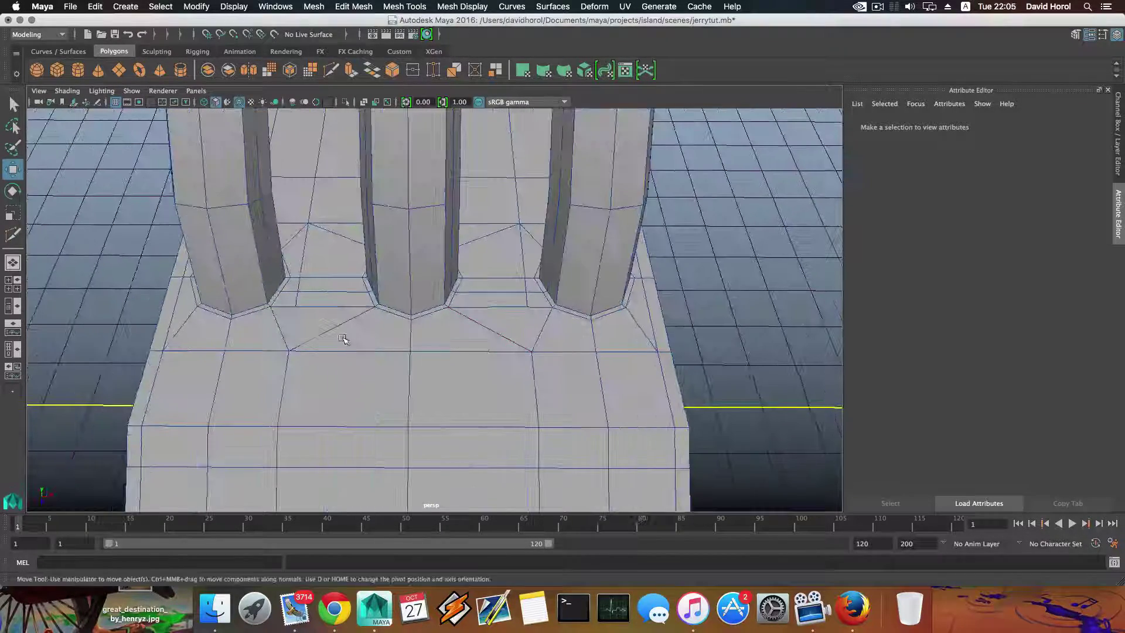
alt+middle_drag(344, 337, 440, 338)
alt+right_drag(440, 338, 585, 381)
alt+middle_drag(553, 358, 522, 364)
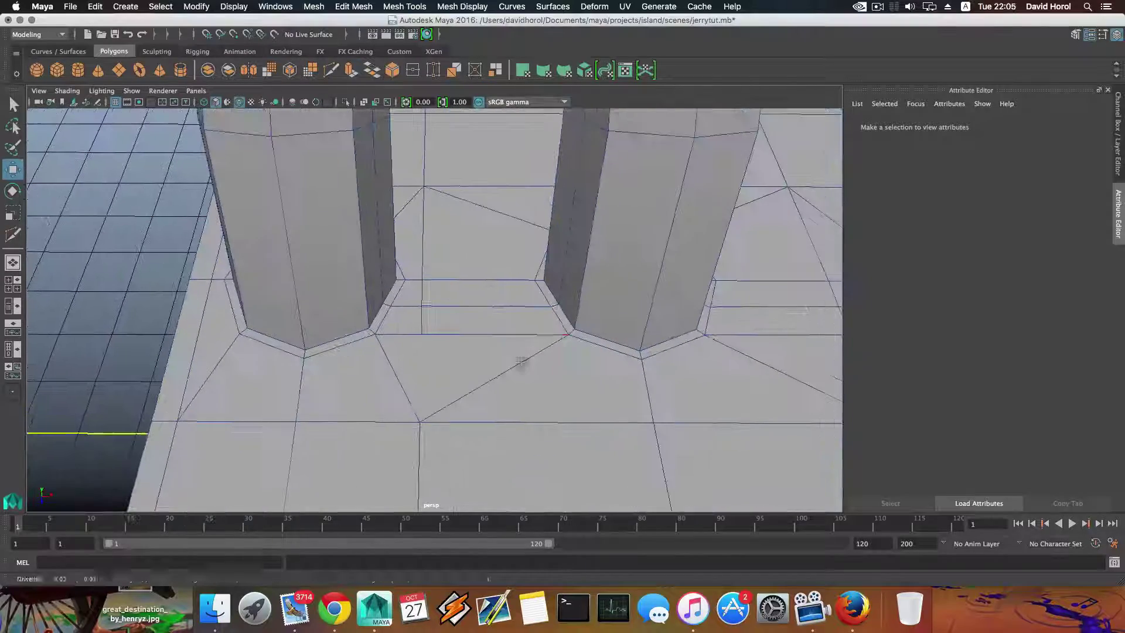
Step: Insert an edge loop along the facing inner sides of the left and middle handle bars, on the back half of their bases
mouse_move(446, 311)
alt+mouse_down()
mouse_move(497, 332)
mouse_move(462, 325)
alt+mouse_up()
right_drag(461, 326, 525, 297)
click(531, 261)
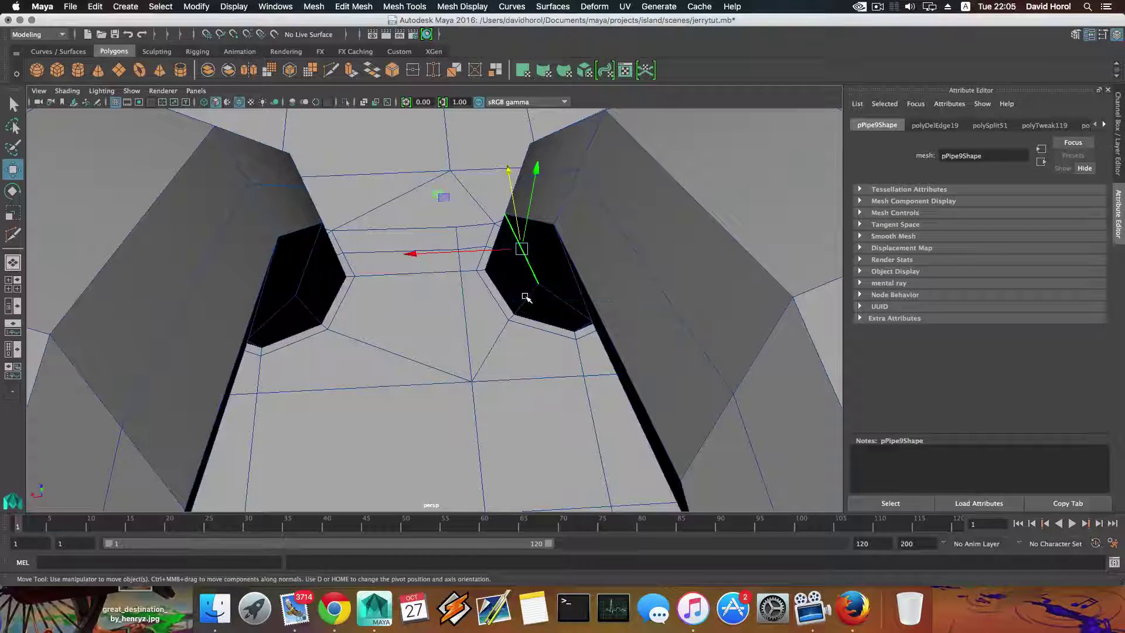
click(878, 8)
click(885, 43)
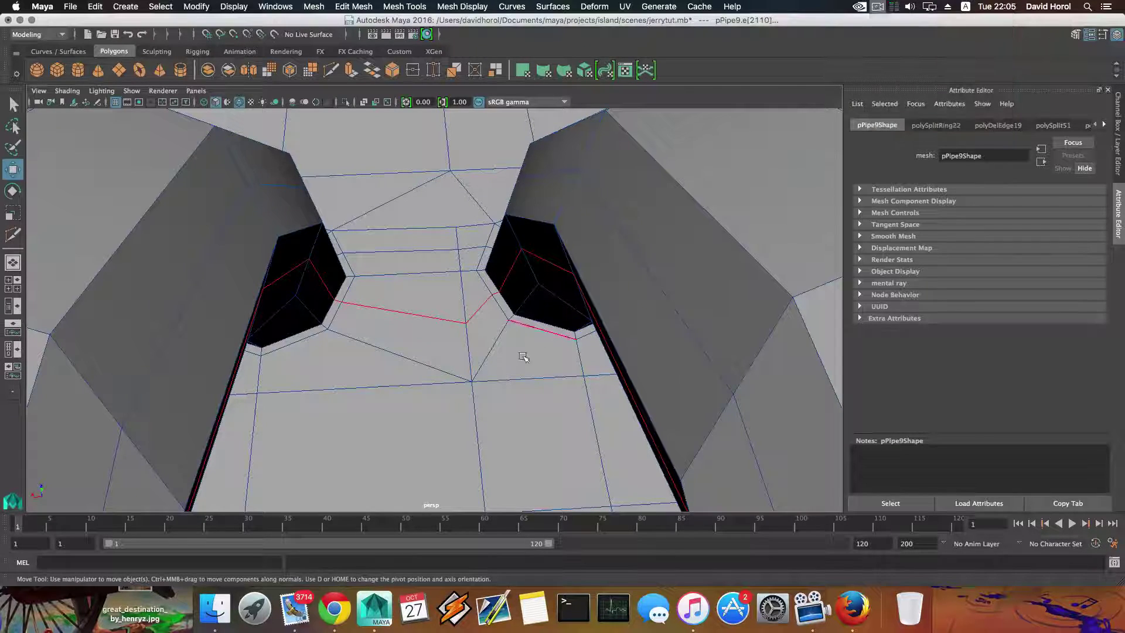
Step: Move the new loop's vertex between the left and middle bars to about Z 2.395 cm, straightening that loop segment
alt+drag(522, 354, 491, 303)
right_drag(472, 293, 397, 288)
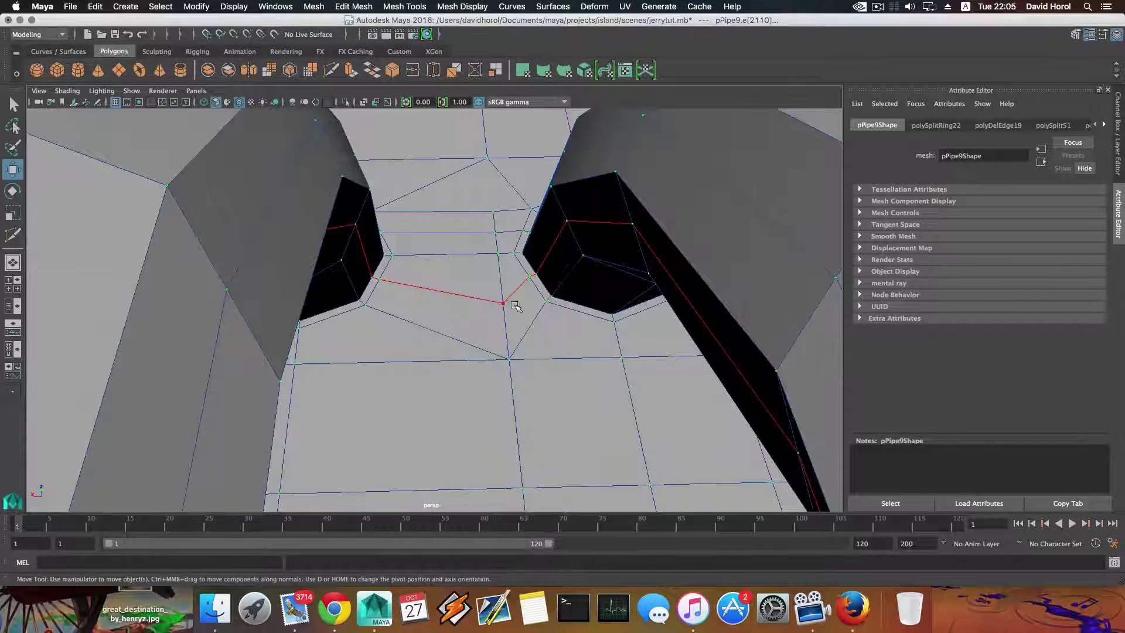
click(504, 305)
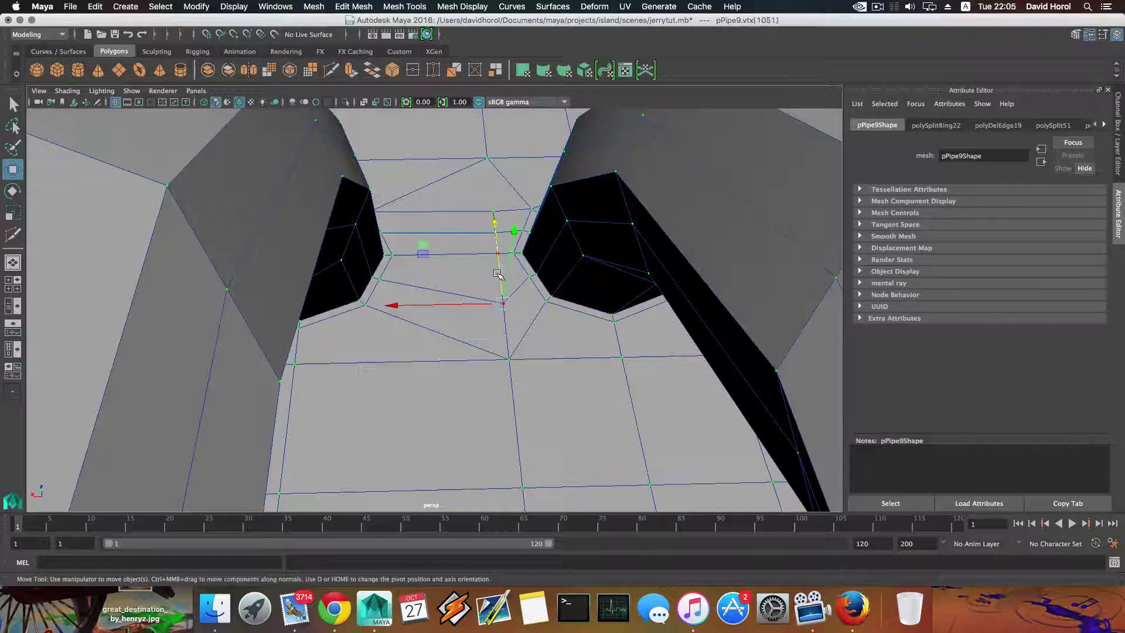
drag(500, 273, 497, 246)
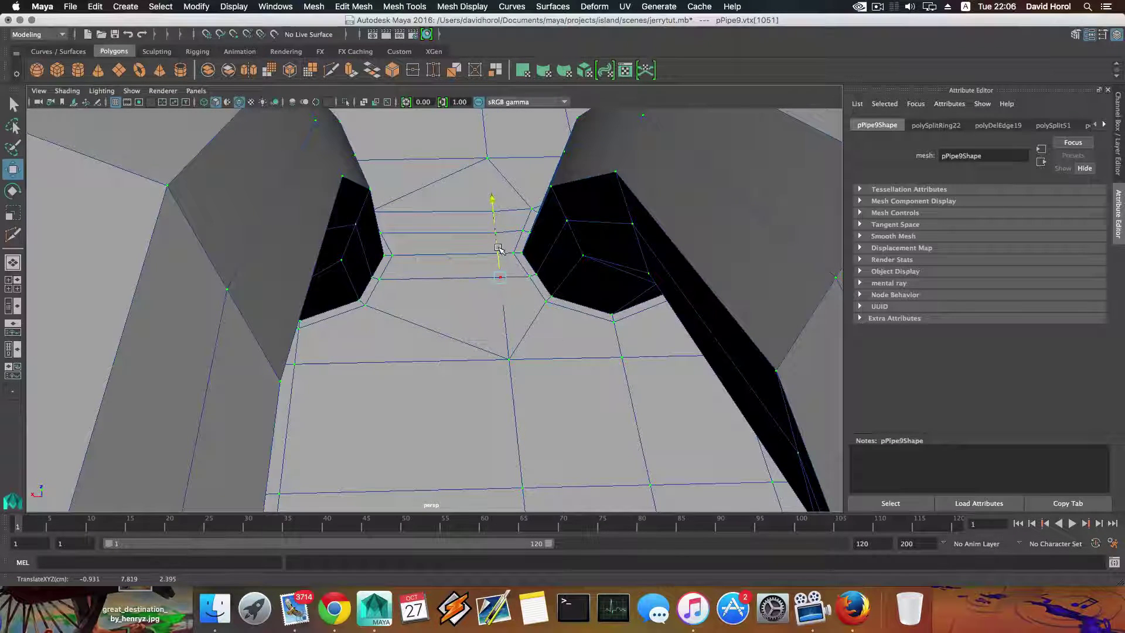
Step: Cut a straight edge with Multi-Cut between the rear inner base corners of the left and middle handle bars
key(F8)
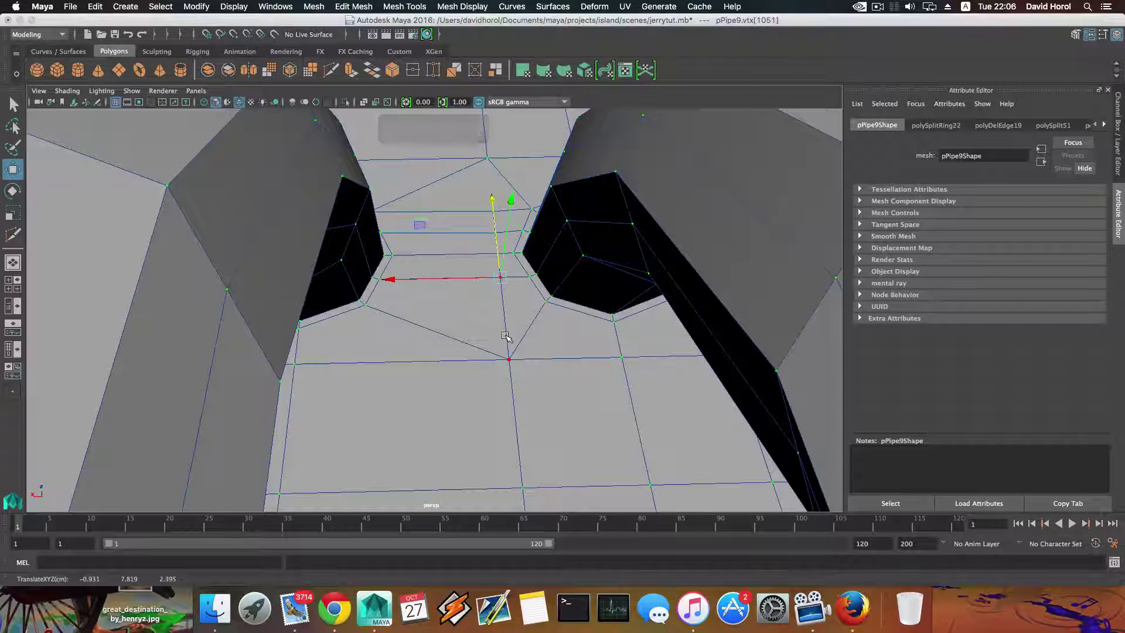
key(F8)
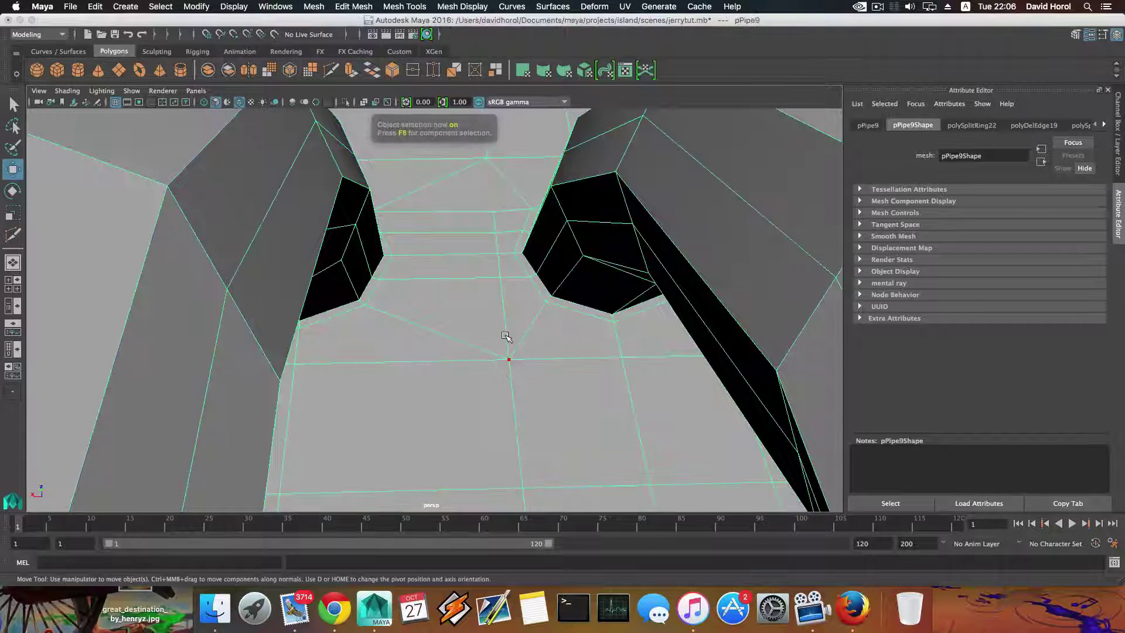
shift+right_drag(498, 319, 403, 316)
click(364, 305)
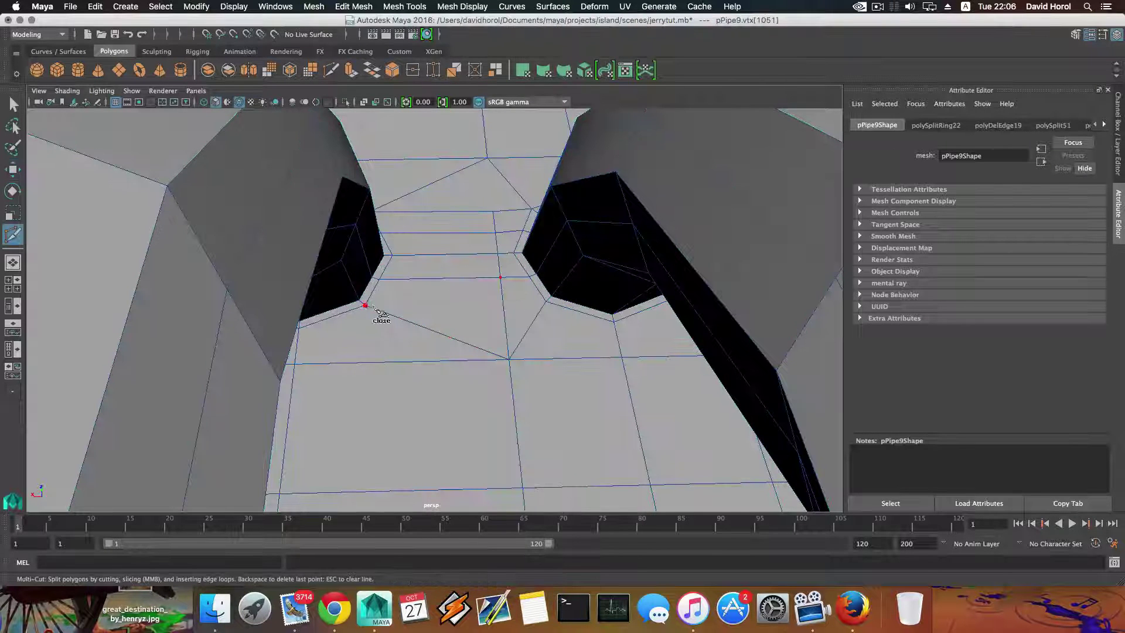
click(547, 302)
right_click(546, 303)
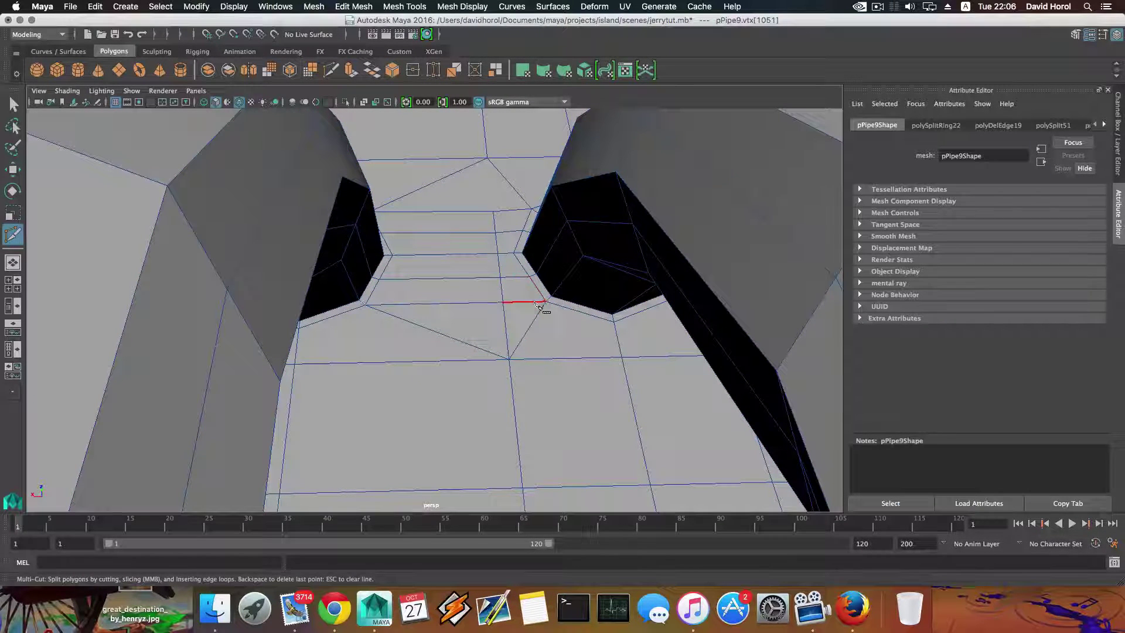
Step: Insert a matching edge loop along the facing inner sides of the middle and right handle bars, on the back half of their bases
mouse_move(545, 304)
alt+mouse_down()
mouse_move(525, 306)
mouse_move(514, 328)
mouse_move(533, 303)
alt+mouse_up()
alt+middle_drag(533, 303, 519, 321)
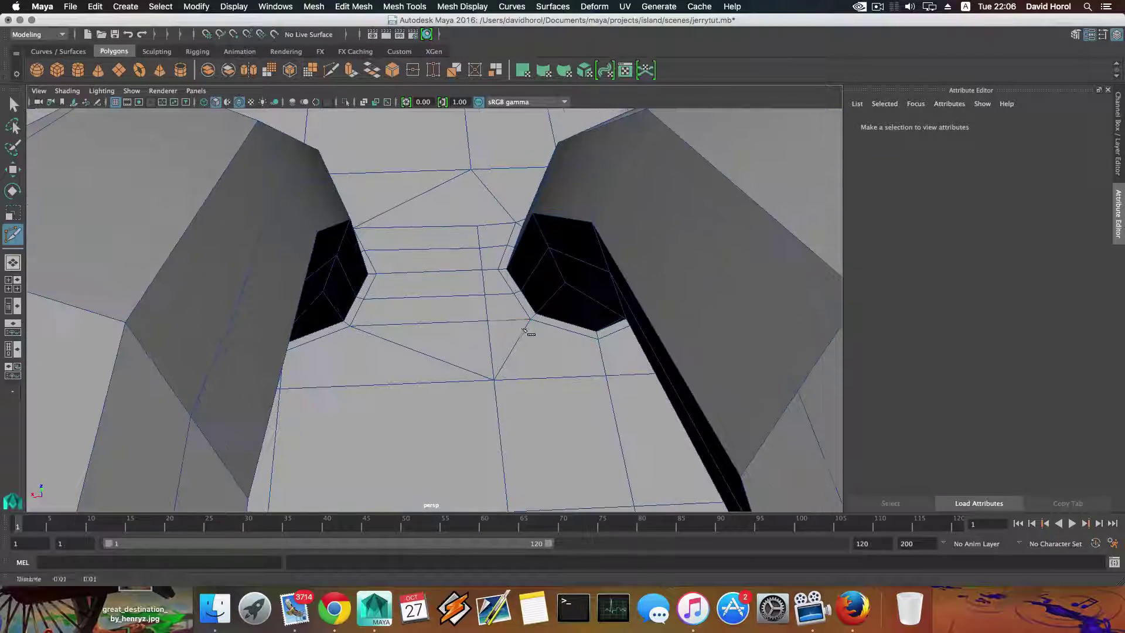
alt+drag(499, 337, 467, 352)
alt+middle_drag(467, 352, 497, 395)
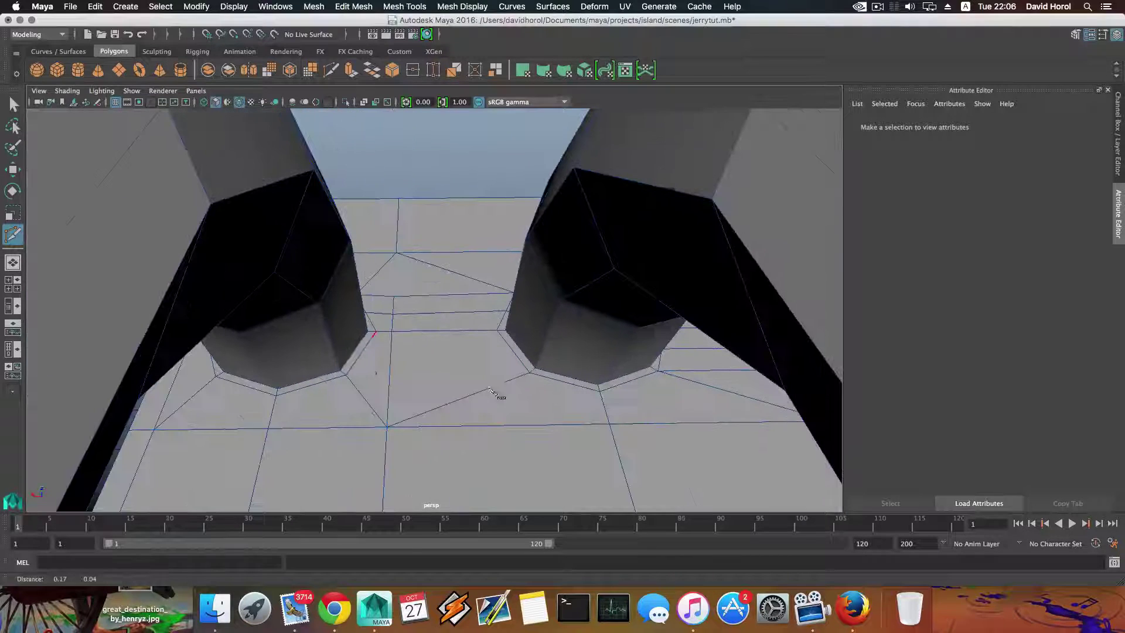
click(340, 371)
mouse_move(353, 328)
right_down()
mouse_move(328, 268)
mouse_move(322, 283)
mouse_move(360, 308)
right_up()
click(337, 278)
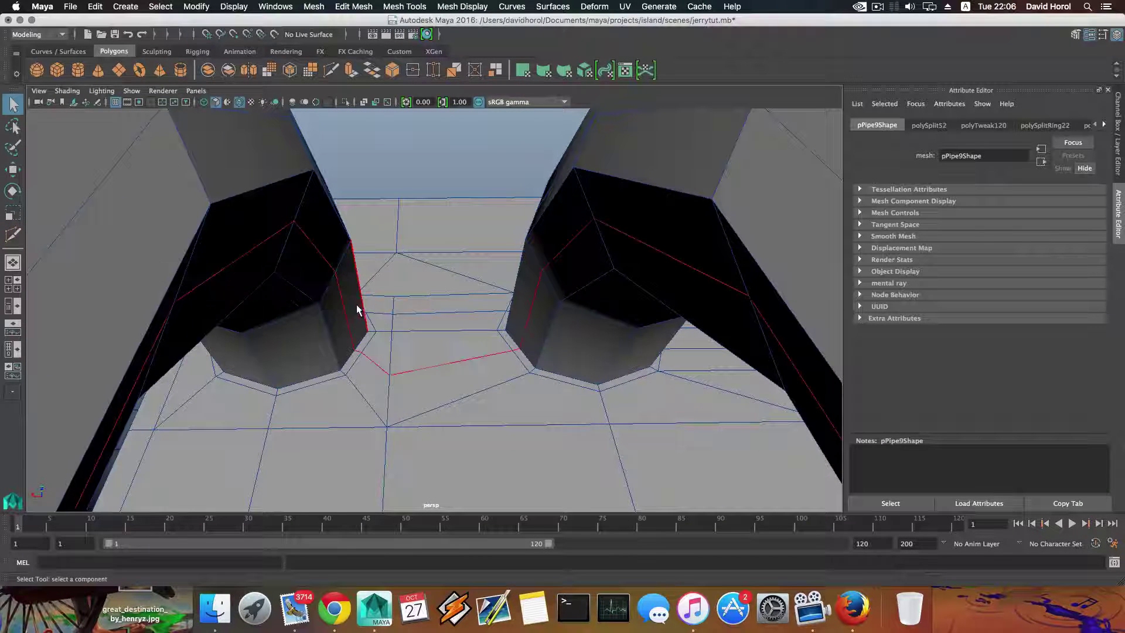
Step: Move the new loop's vertex between the middle and right bars to about Z 2.398 cm, straightening that loop segment
right_drag(388, 375, 330, 298)
key(w)
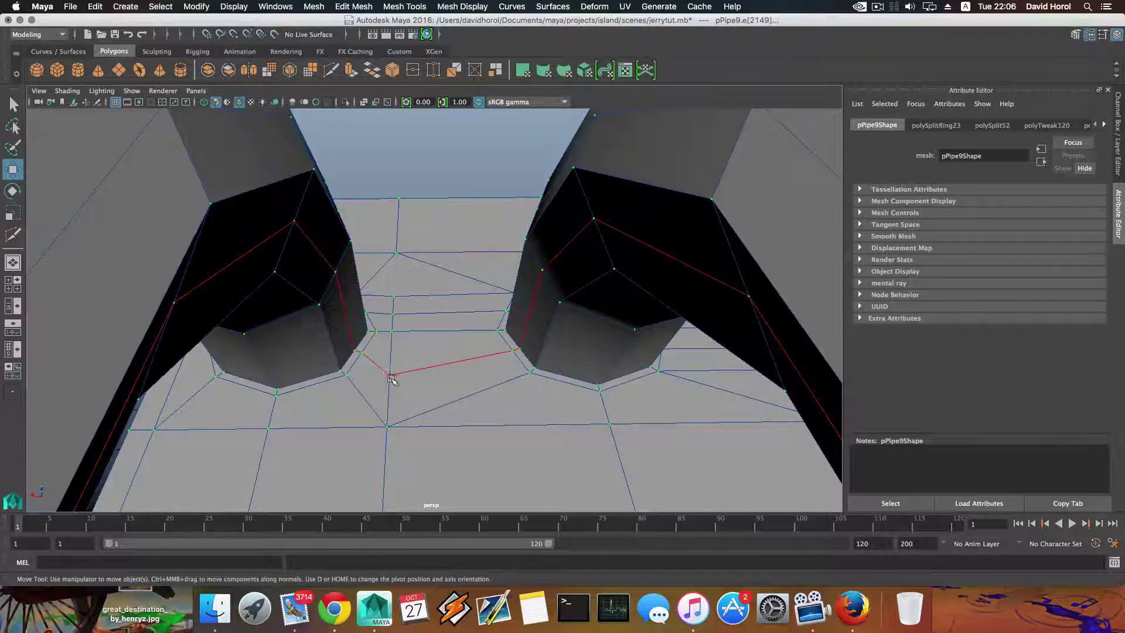
click(390, 378)
drag(393, 314, 396, 294)
Step: Cut a straight edge with Multi-Cut between the rear inner base corners of the middle and right handle bars
key(F8)
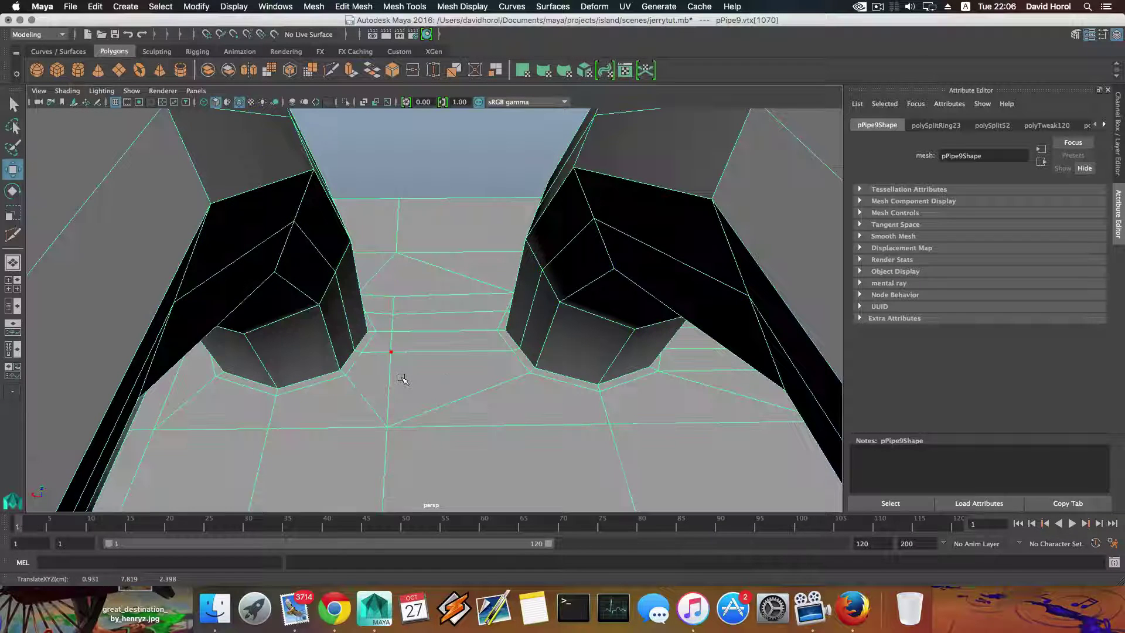
shift+right_drag(409, 347, 335, 366)
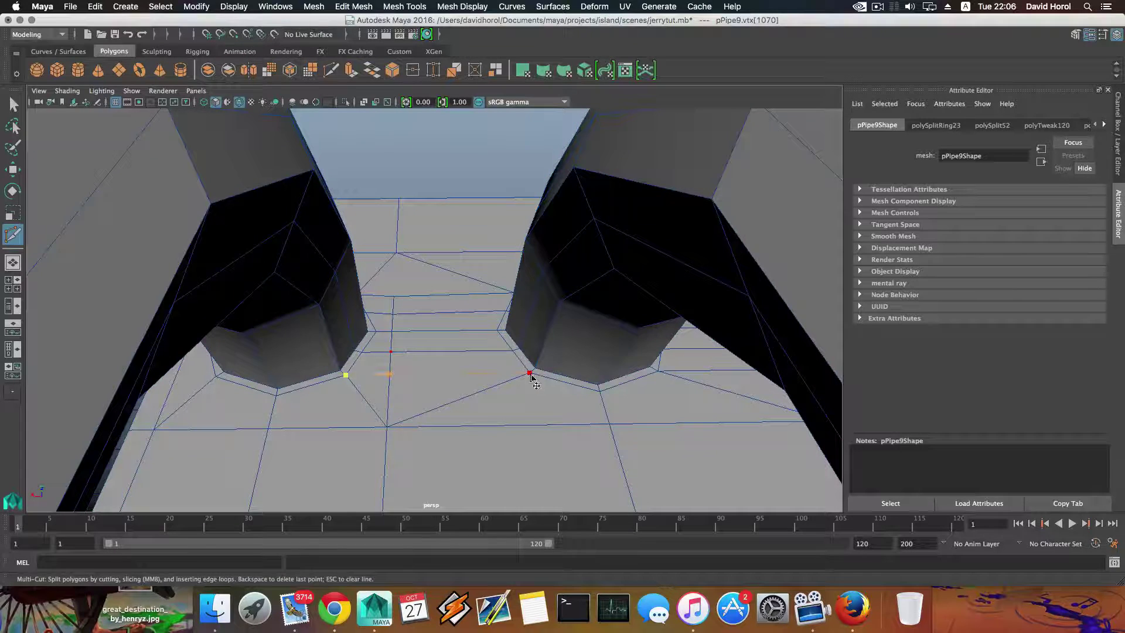
click(530, 373)
key(Return)
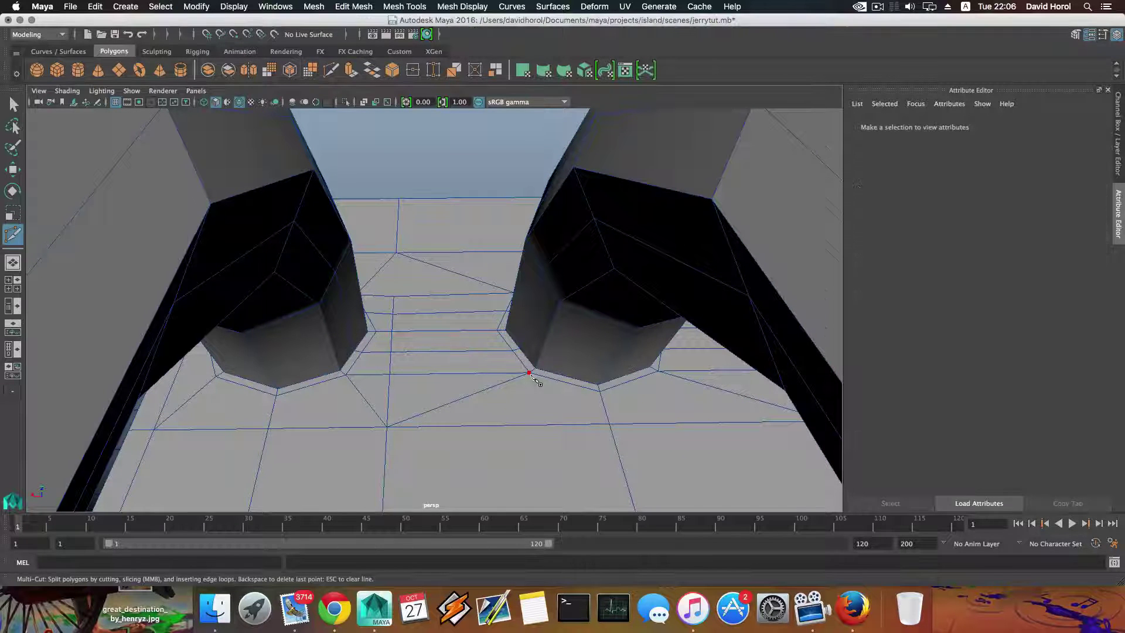
Step: Delete the short edge linking each rear cut to the vertex behind it, in both gaps between the handle bars
right_drag(440, 369, 445, 273)
right_drag(391, 389, 396, 262)
key(w)
click(391, 387)
shift+right_drag(391, 388, 345, 404)
alt+middle_drag(548, 389, 273, 368)
click(472, 366)
shift+right_drag(472, 368, 473, 394)
alt+middle_drag(485, 342, 463, 300)
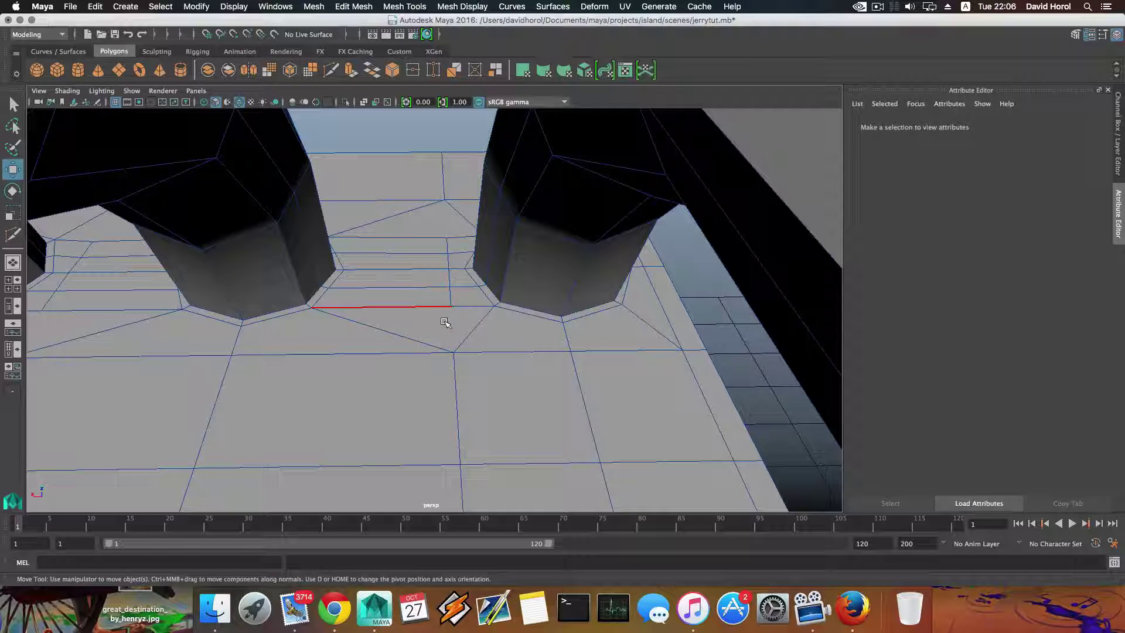
Step: Check the edge flow behind the handle bar bases, comparing the smoothed preview with the unsmoothed mesh
mouse_move(422, 325)
alt+mouse_down()
mouse_move(502, 338)
mouse_move(427, 347)
alt+mouse_up()
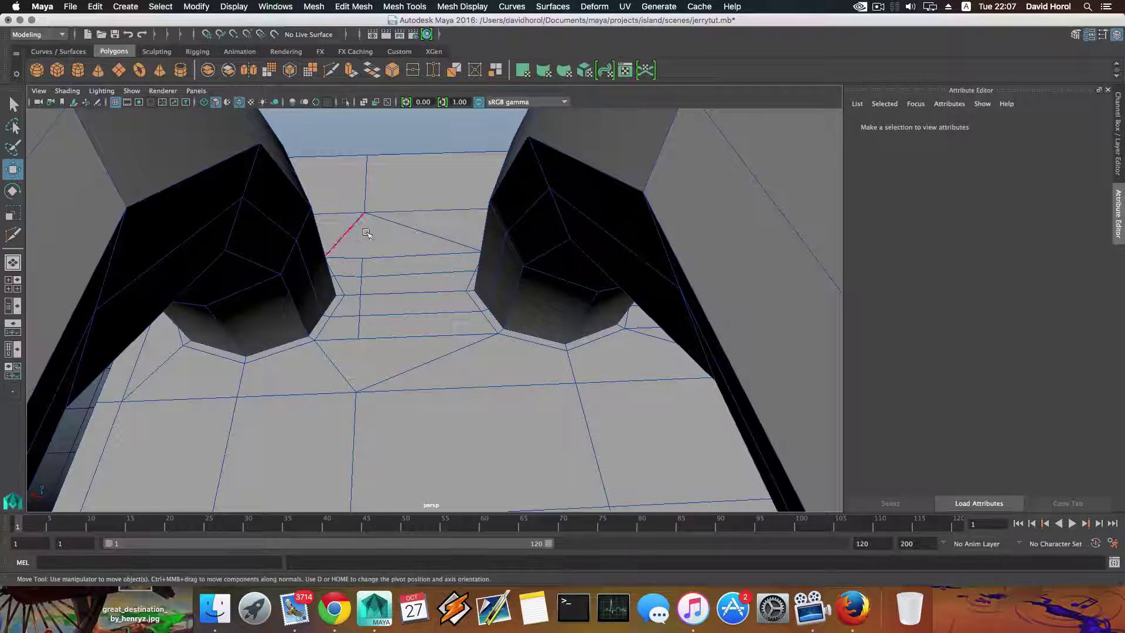
alt+drag(411, 288, 368, 273)
alt+middle_drag(397, 297, 399, 302)
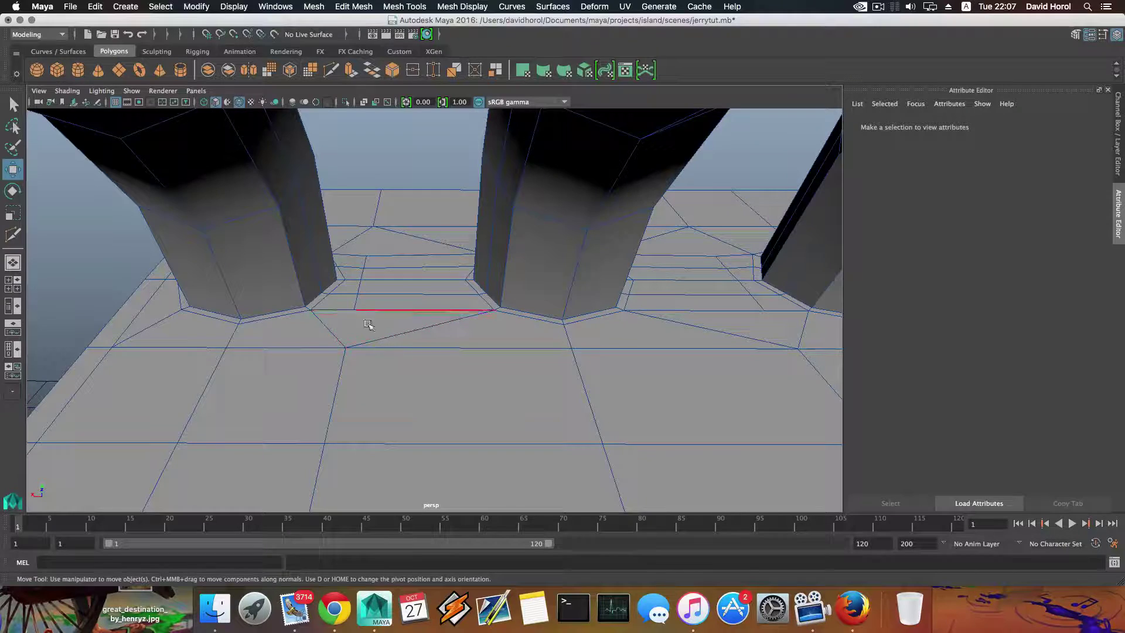
alt+middle_drag(363, 316, 409, 319)
alt+drag(409, 306, 407, 321)
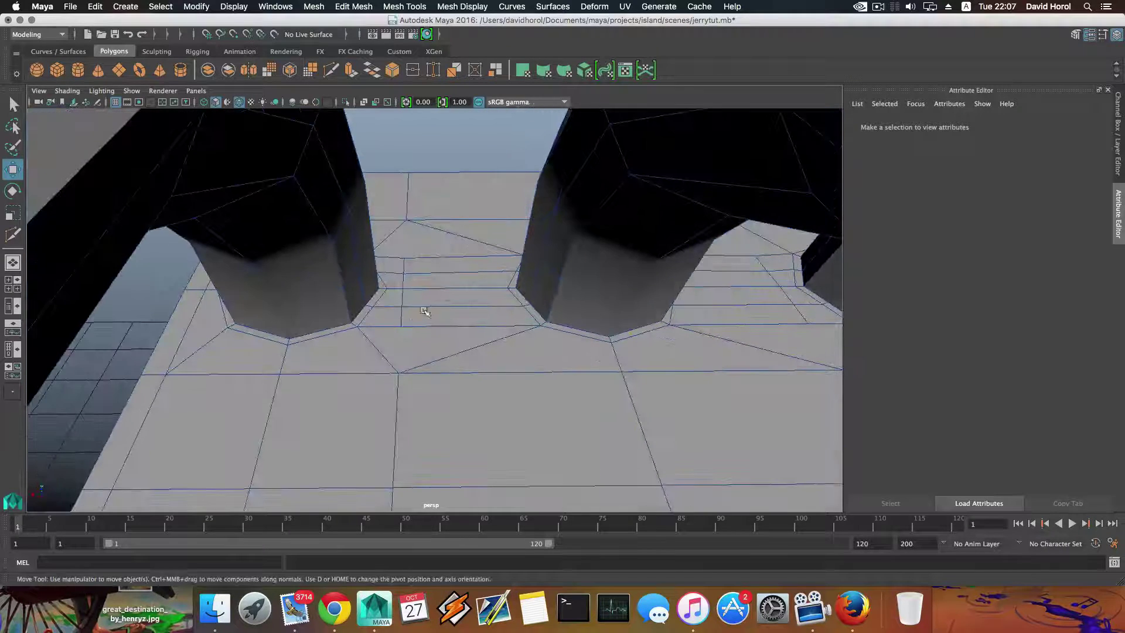
alt+middle_drag(445, 293, 434, 334)
key(3)
scroll(434, 334, down, 5)
key(1)
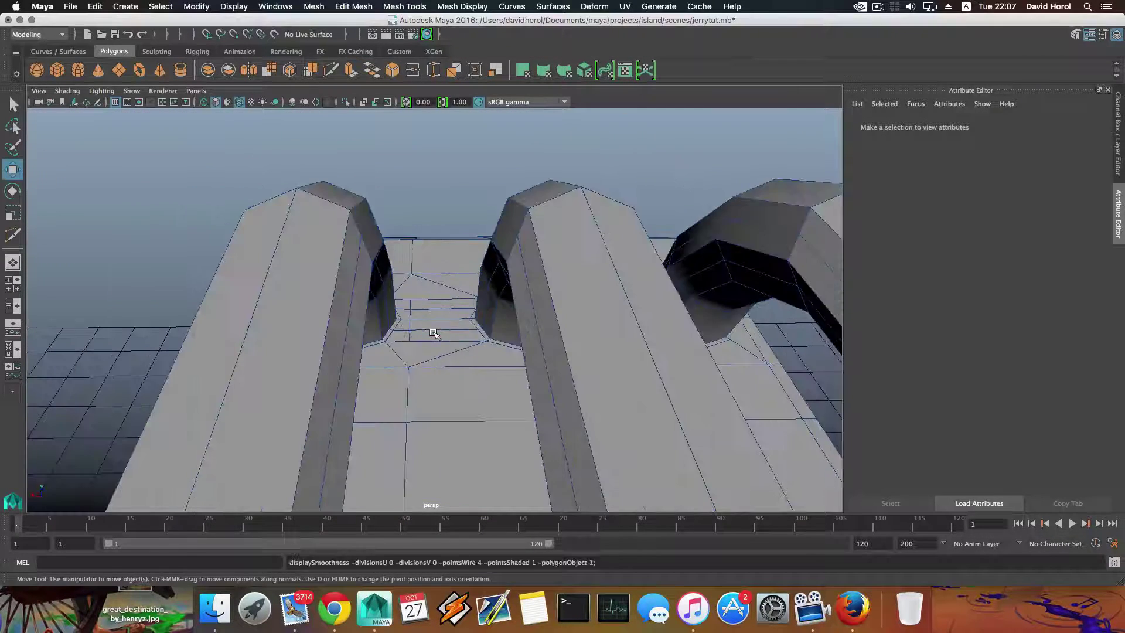
Step: Inspect the whole handle from above and from the front, including its bases in the smoothed preview
scroll(433, 334, up, 3)
alt+drag(433, 333, 491, 306)
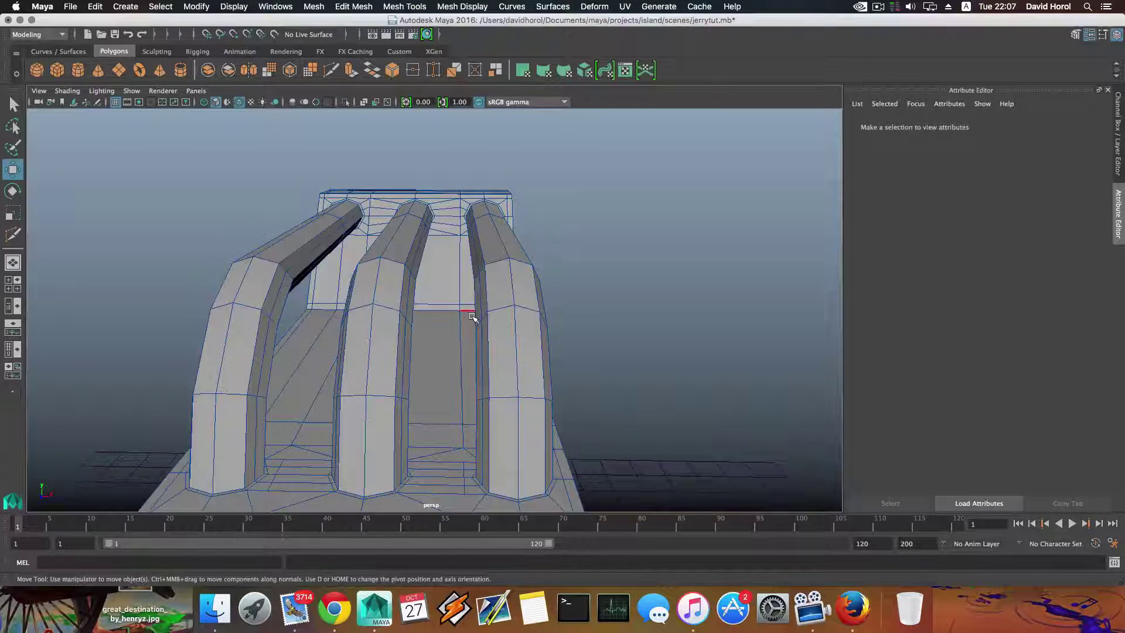
scroll(472, 317, down, 5)
scroll(473, 316, up, 6)
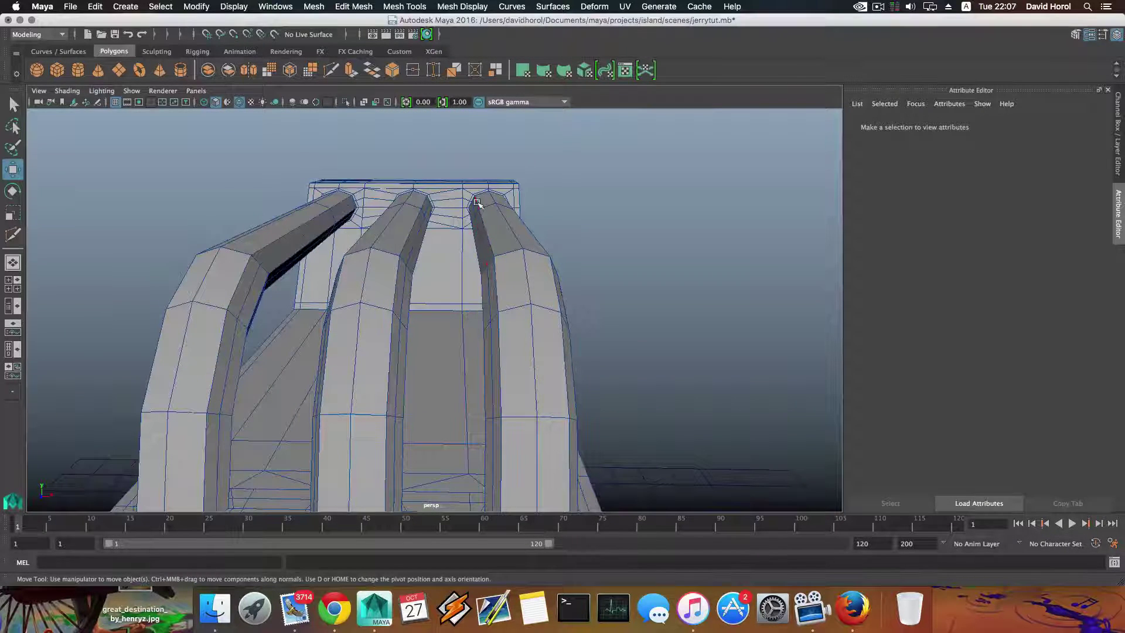
key(3)
alt+drag(478, 203, 470, 360)
scroll(468, 362, down, 3)
scroll(467, 363, up, 8)
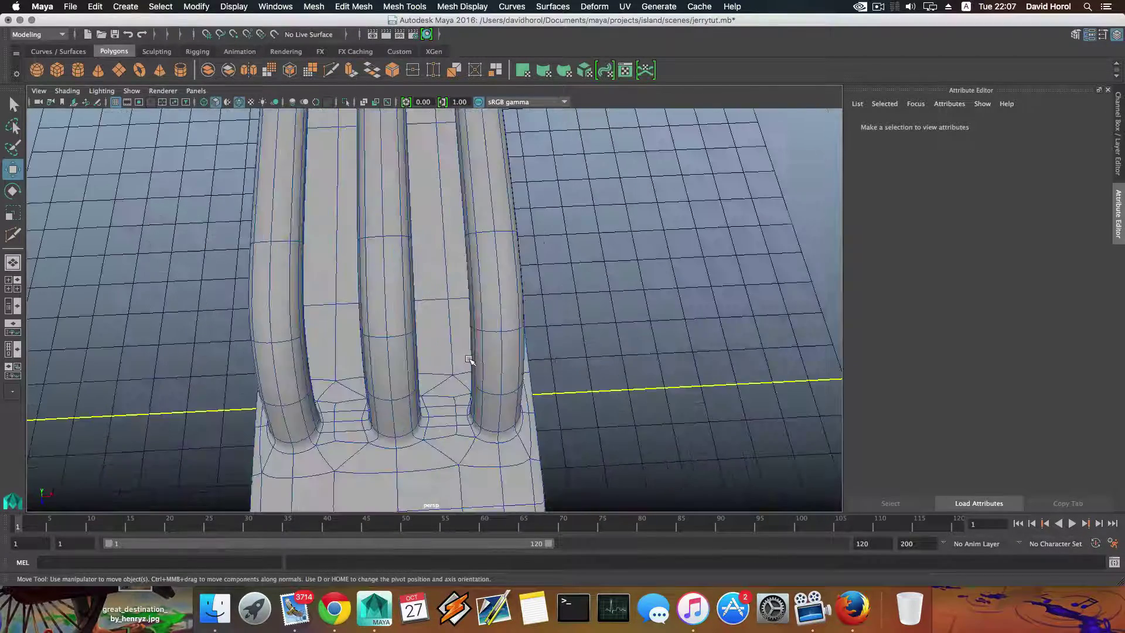
Step: Inspect the unsmoothed handle bars and the edge flow around their bases from the front and the side
alt+middle_drag(465, 346, 464, 303)
key(1)
alt+drag(469, 349, 478, 223)
alt+drag(508, 280, 550, 254)
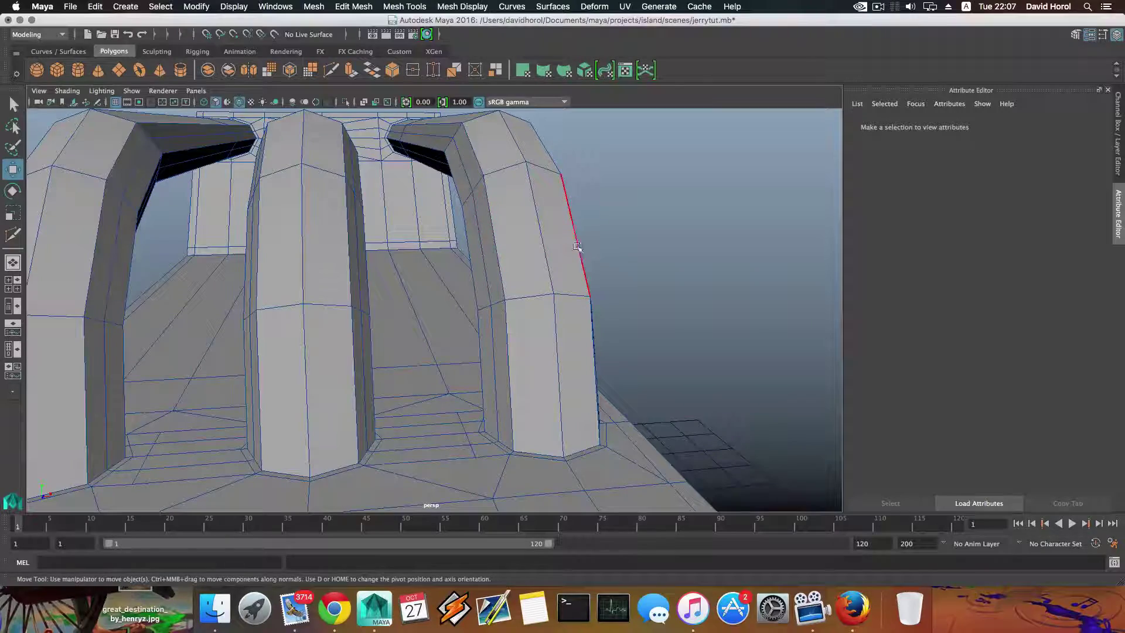
alt+drag(553, 234, 611, 304)
alt+drag(542, 240, 433, 272)
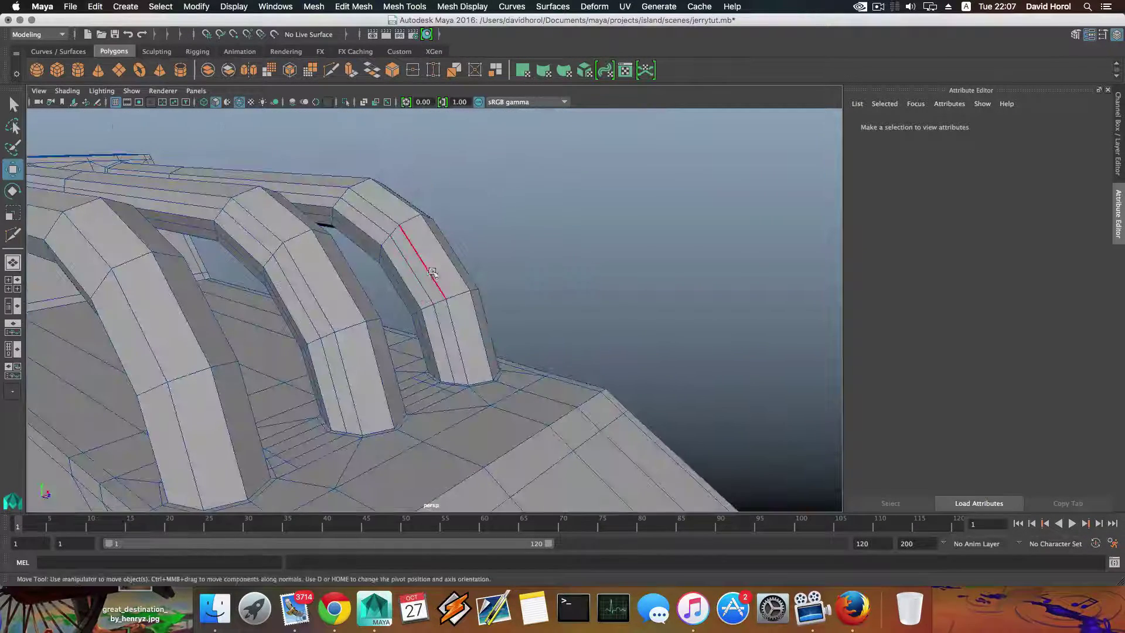
scroll(434, 287, up, 6)
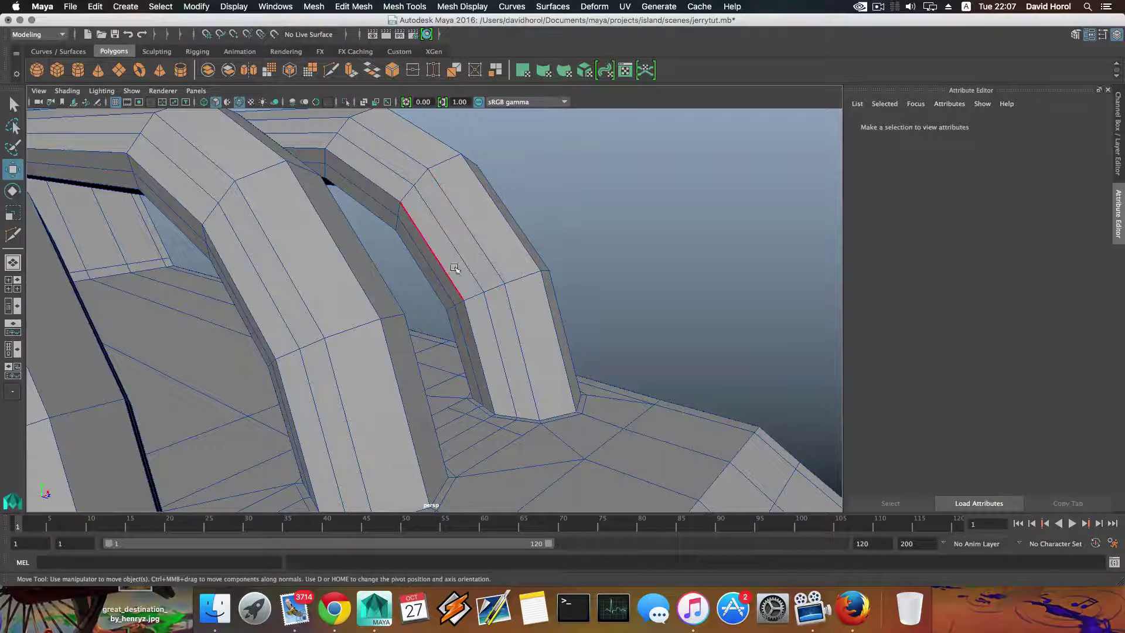
scroll(487, 286, down, 4)
mouse_move(502, 276)
alt+mouse_down()
mouse_move(432, 283)
mouse_move(507, 267)
alt+mouse_up()
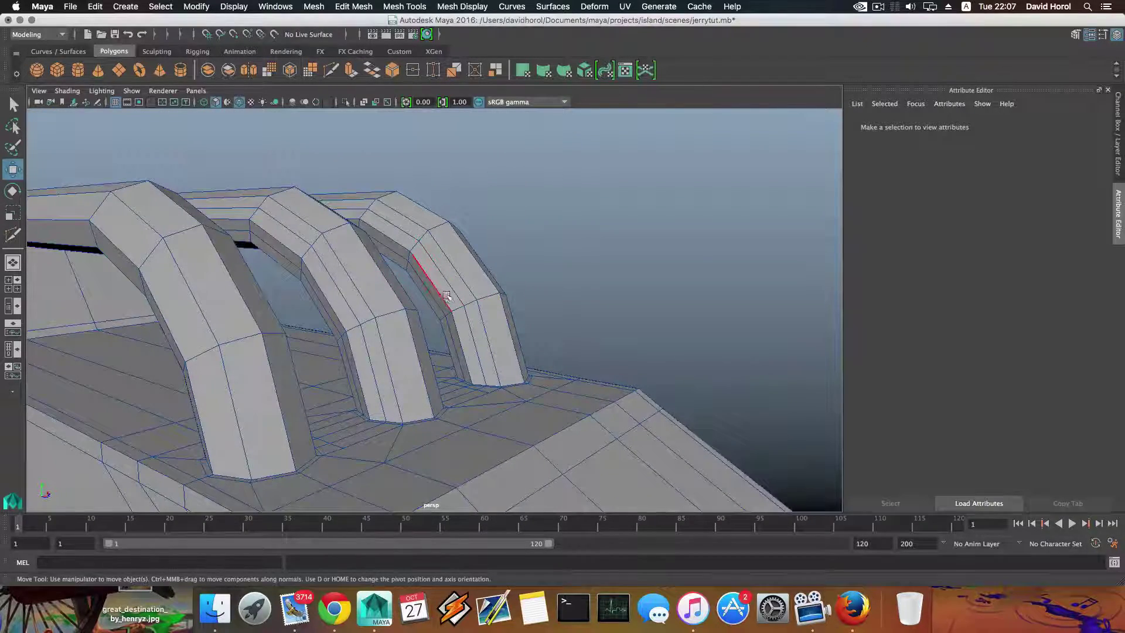
alt+drag(446, 294, 550, 291)
alt+drag(548, 291, 568, 339)
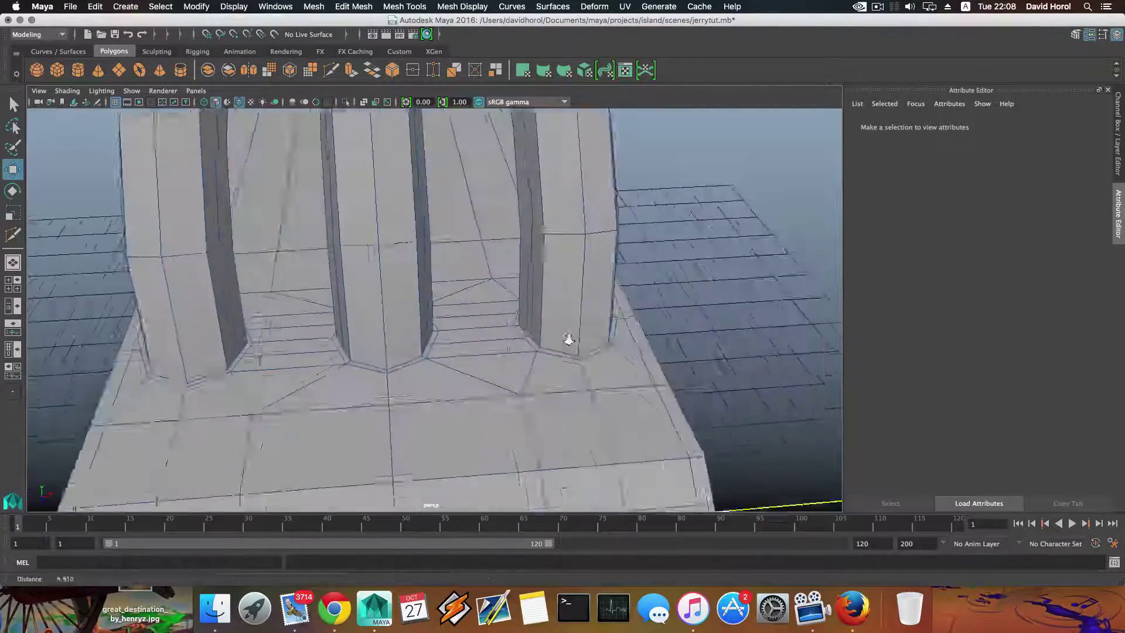
Step: Delete the strip of faces at the near end of the gap between the middle and right handle bar bases
scroll(562, 338, up, 2)
alt+middle_drag(542, 332, 524, 346)
alt+drag(525, 347, 542, 270)
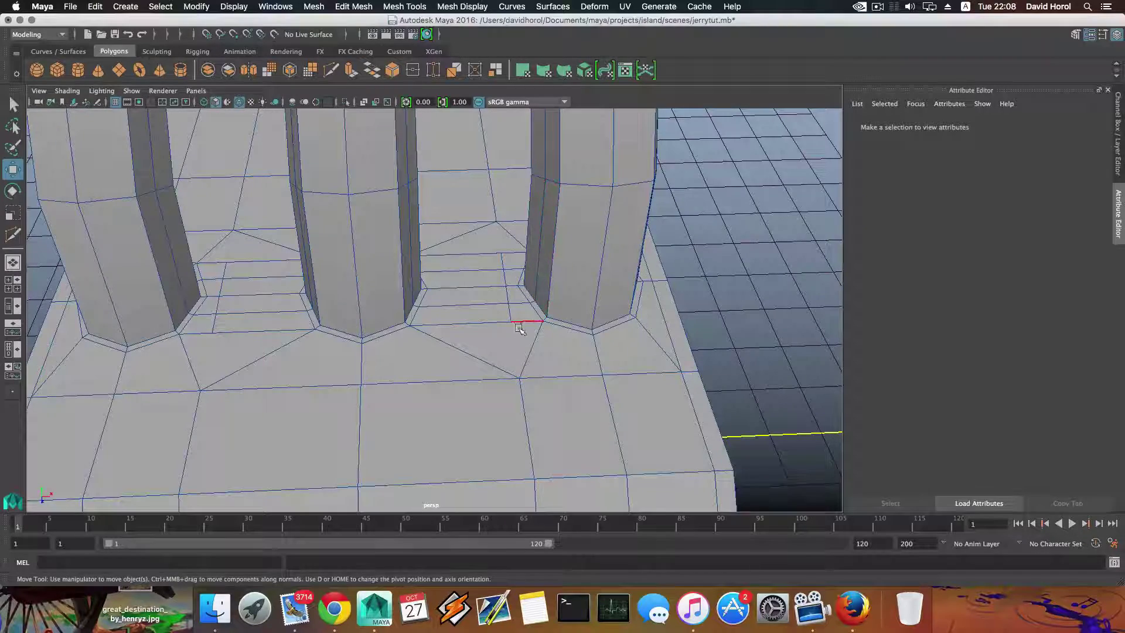
alt+middle_drag(519, 328, 502, 286)
alt+right_drag(502, 286, 554, 280)
alt+middle_drag(553, 280, 486, 321)
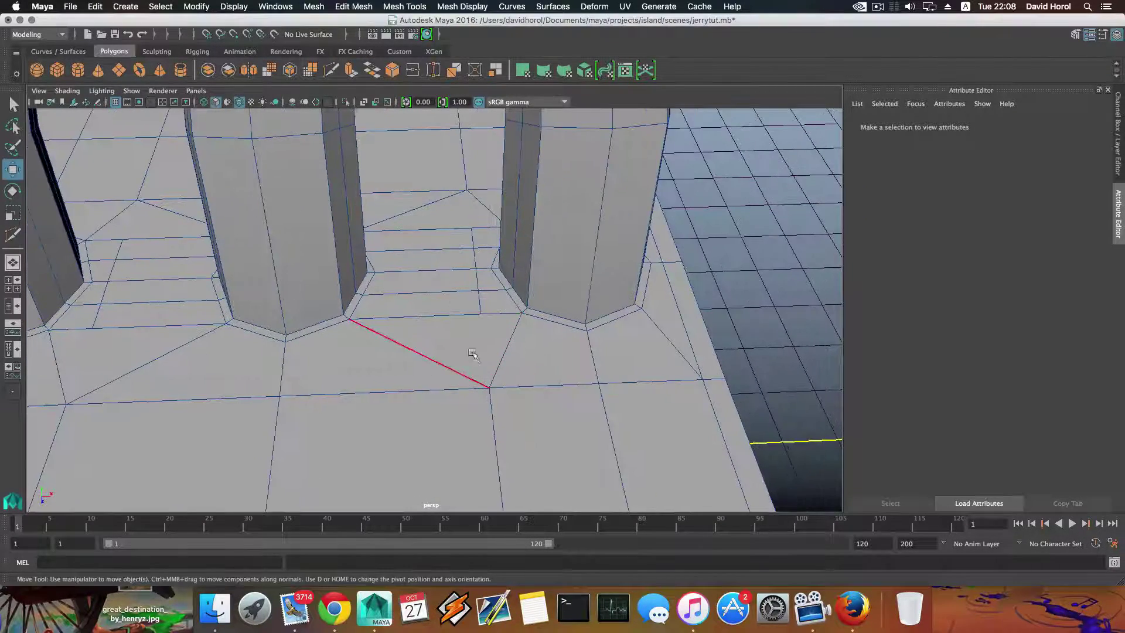
right_click(465, 299)
click(466, 330)
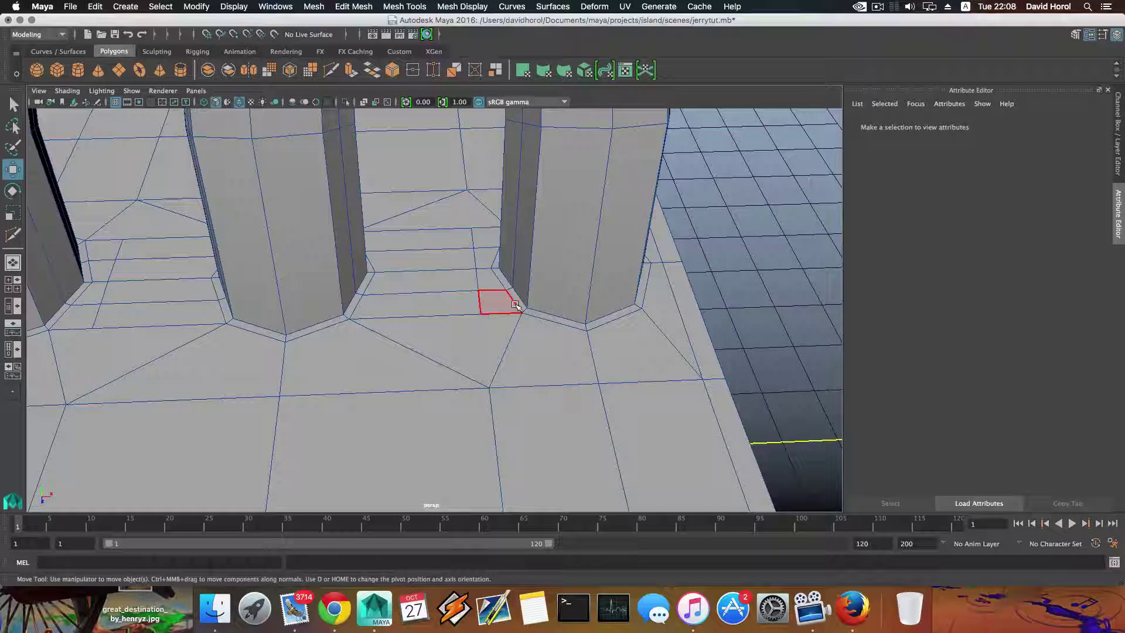
click(518, 300)
shift+click(497, 302)
shift+click(429, 303)
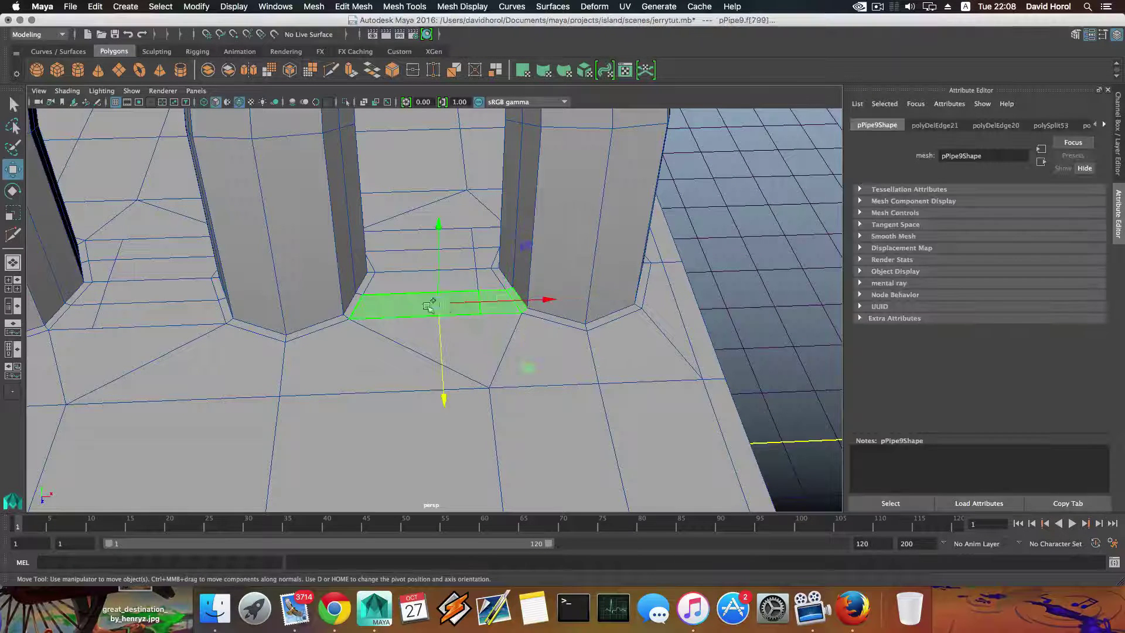
shift+click(355, 304)
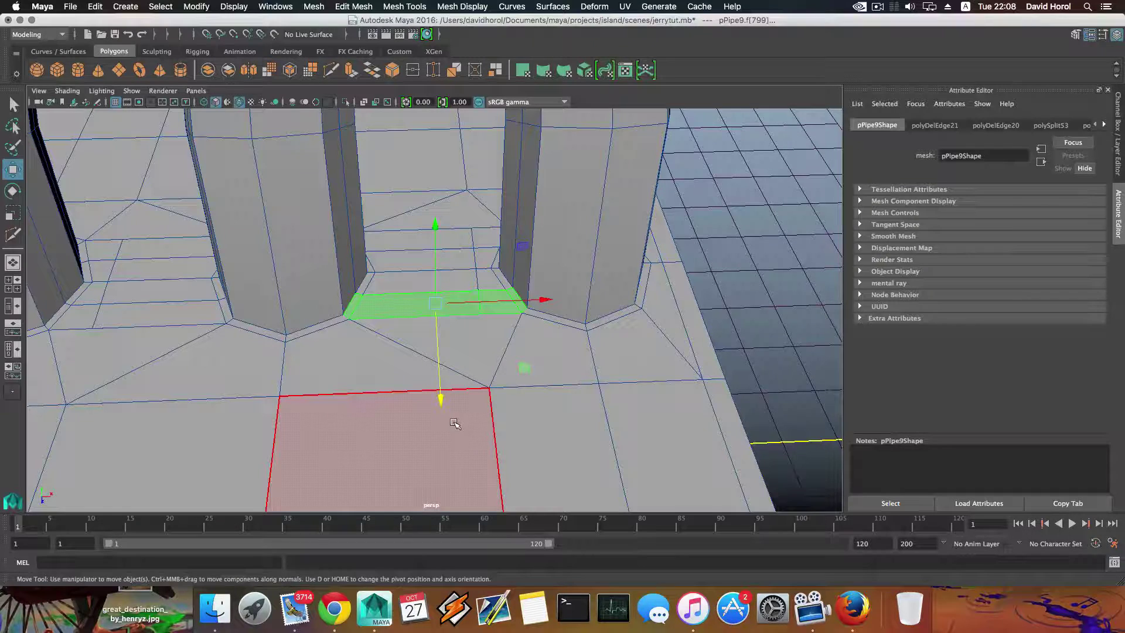
key(Delete)
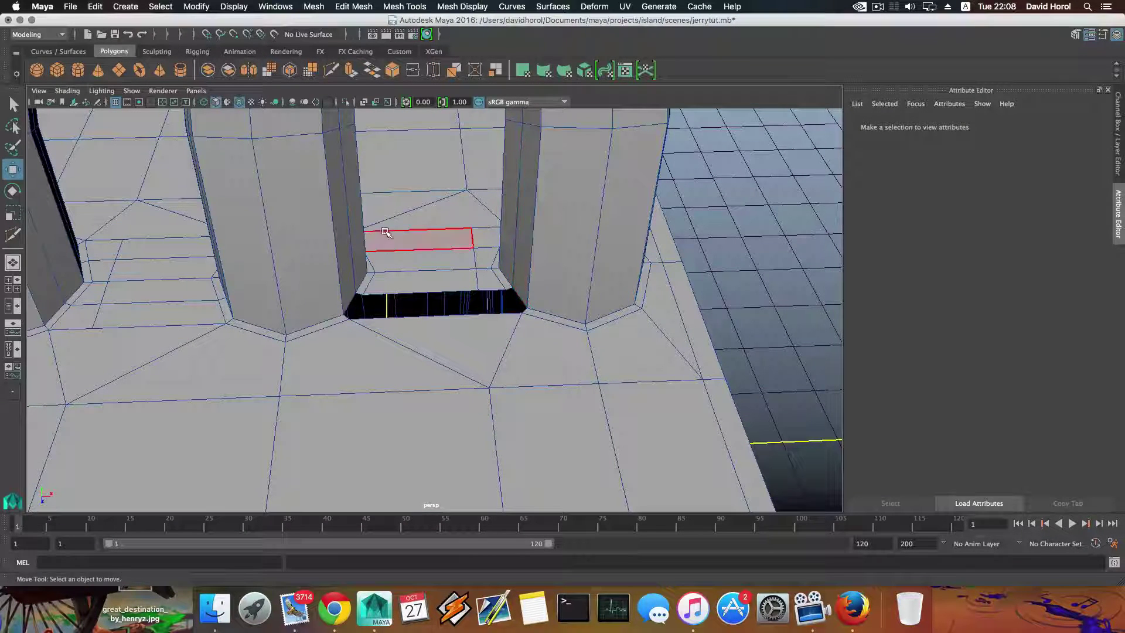
alt+middle_drag(497, 332, 505, 355)
alt+drag(505, 356, 508, 366)
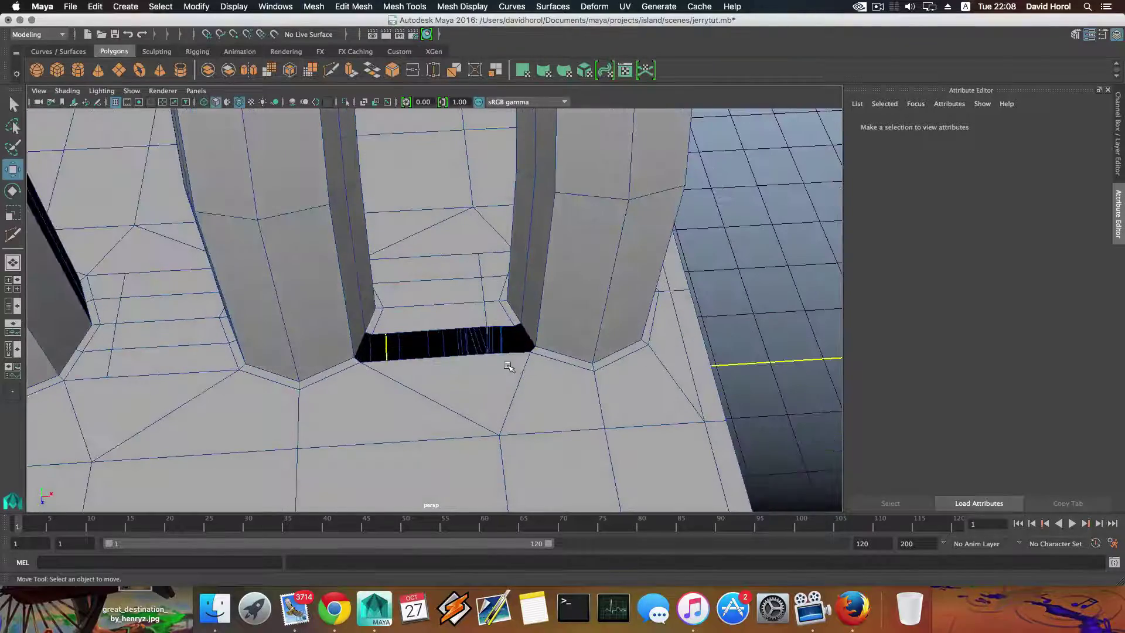
alt+middle_drag(507, 366, 516, 381)
alt+right_drag(516, 381, 592, 367)
click(581, 307)
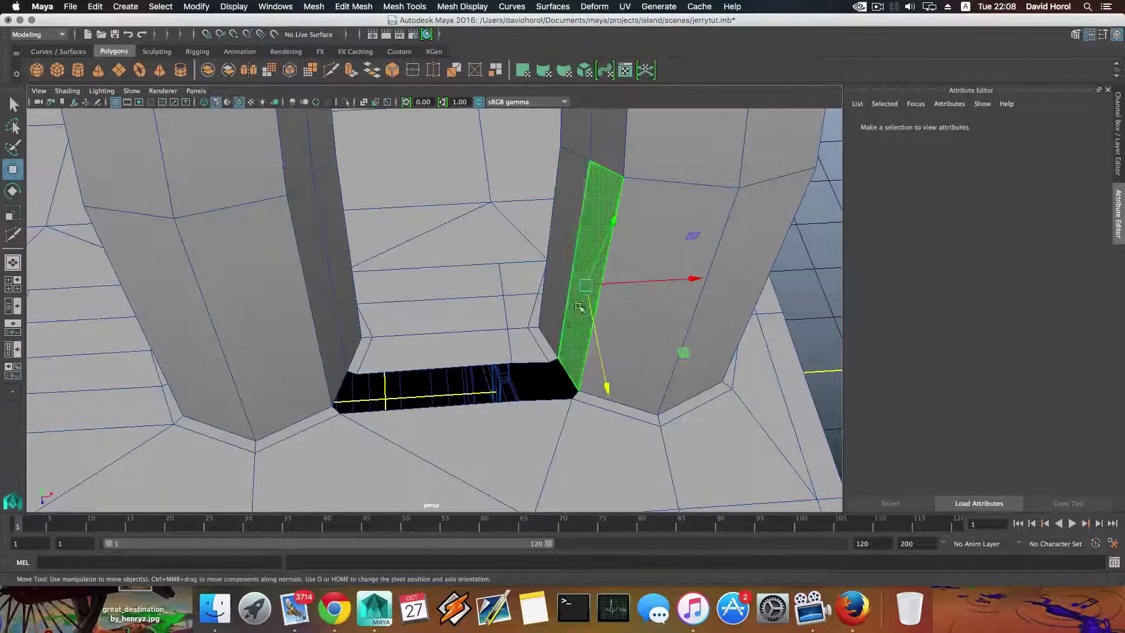
shift+click(327, 321)
alt+middle_drag(350, 383, 416, 321)
alt+right_drag(416, 322, 729, 426)
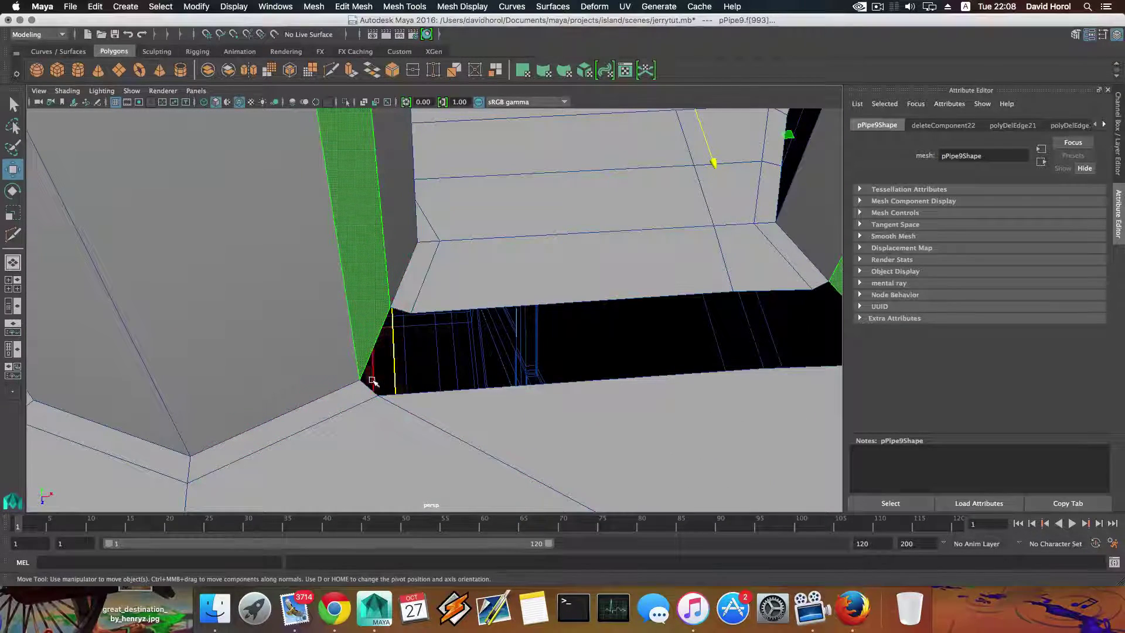
key(f)
alt+middle_drag(430, 329, 422, 338)
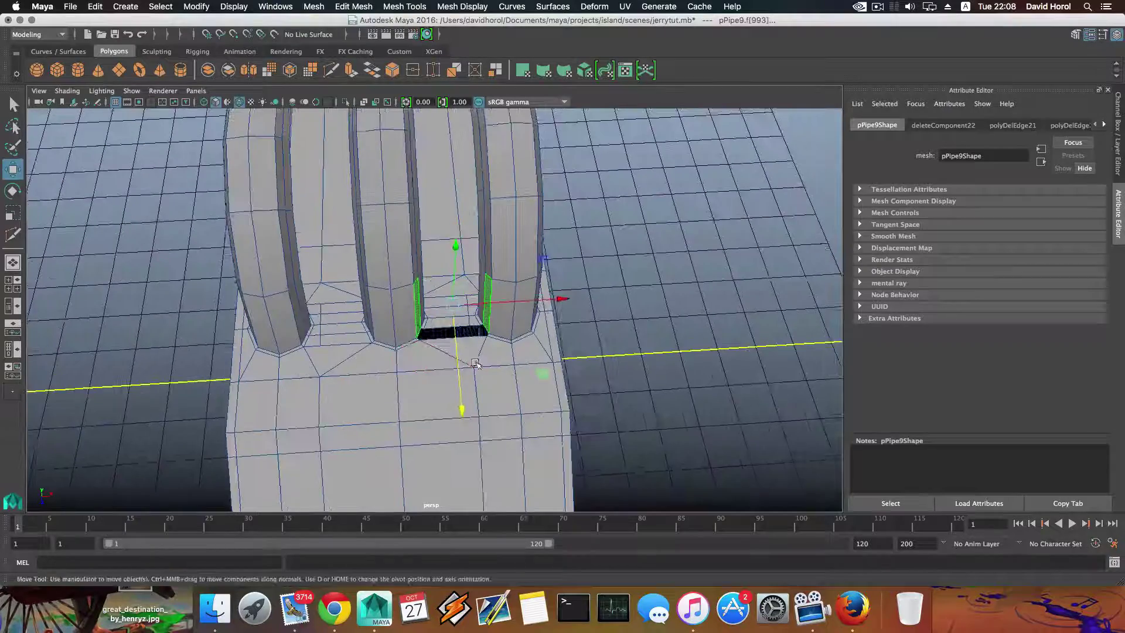
Step: Move the lengthwise edge line between the middle and right handle bar bases to the centre of the gap
alt+middle_drag(475, 363, 456, 318)
alt+right_drag(456, 319, 731, 442)
alt+middle_drag(508, 323, 497, 348)
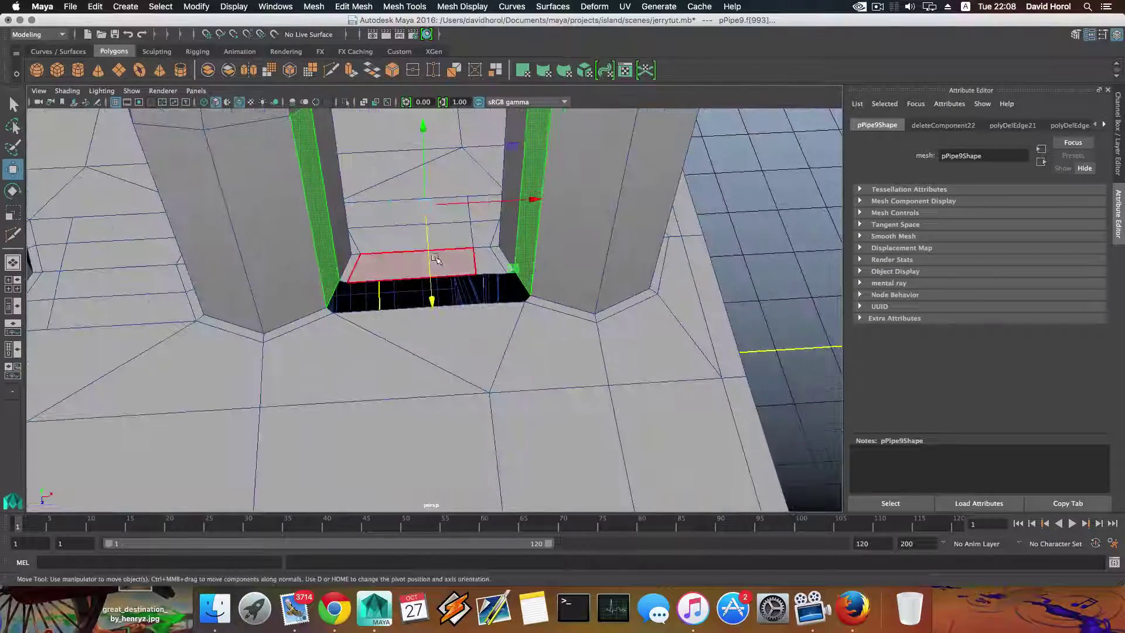
right_drag(465, 251, 466, 215)
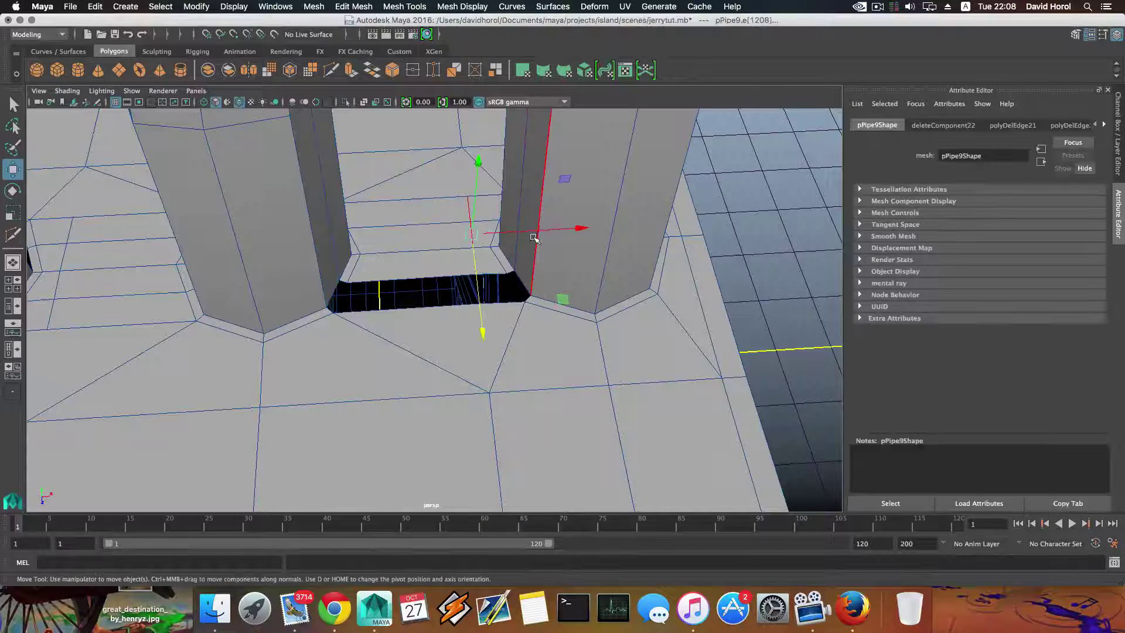
drag(527, 230, 481, 230)
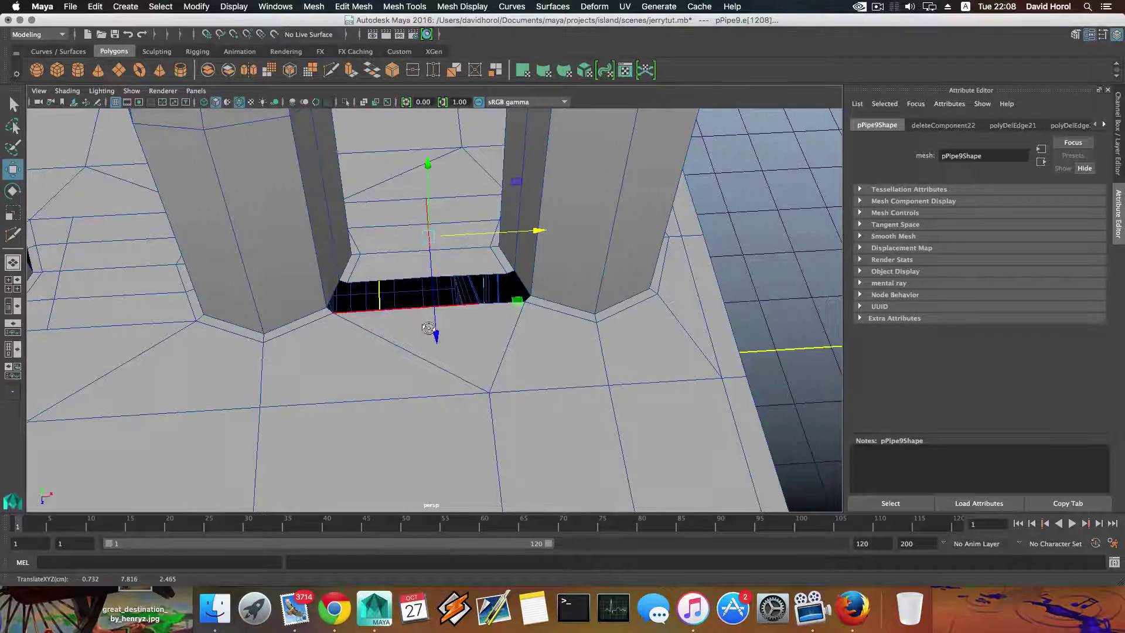
alt+drag(428, 328, 458, 295)
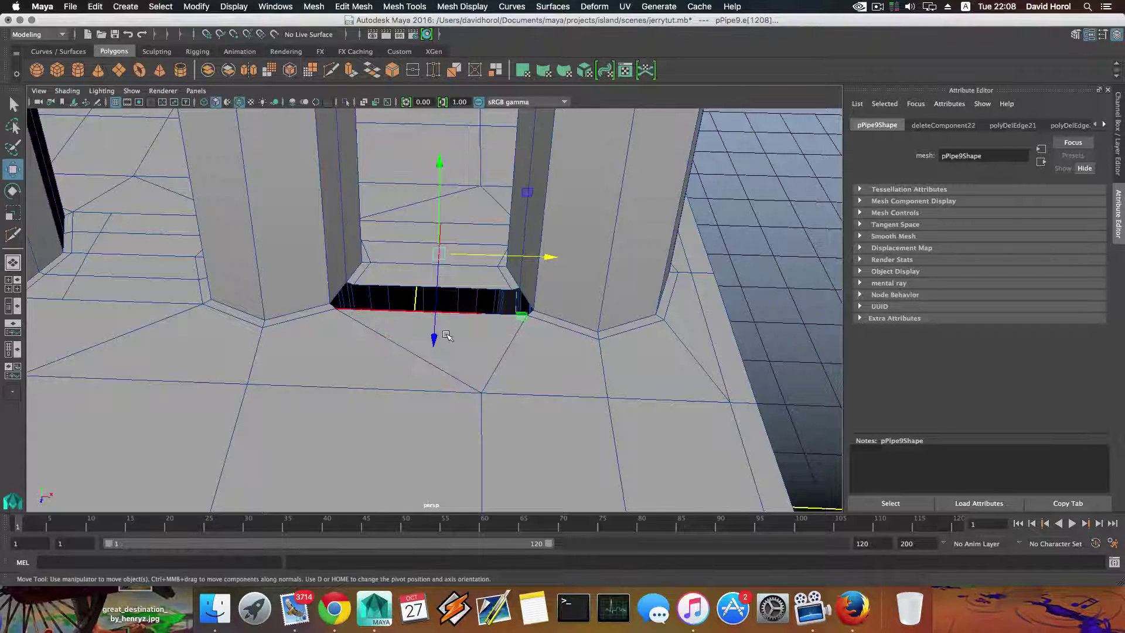
alt+drag(447, 361, 460, 298)
alt+middle_drag(525, 316, 523, 372)
alt+drag(498, 378, 460, 366)
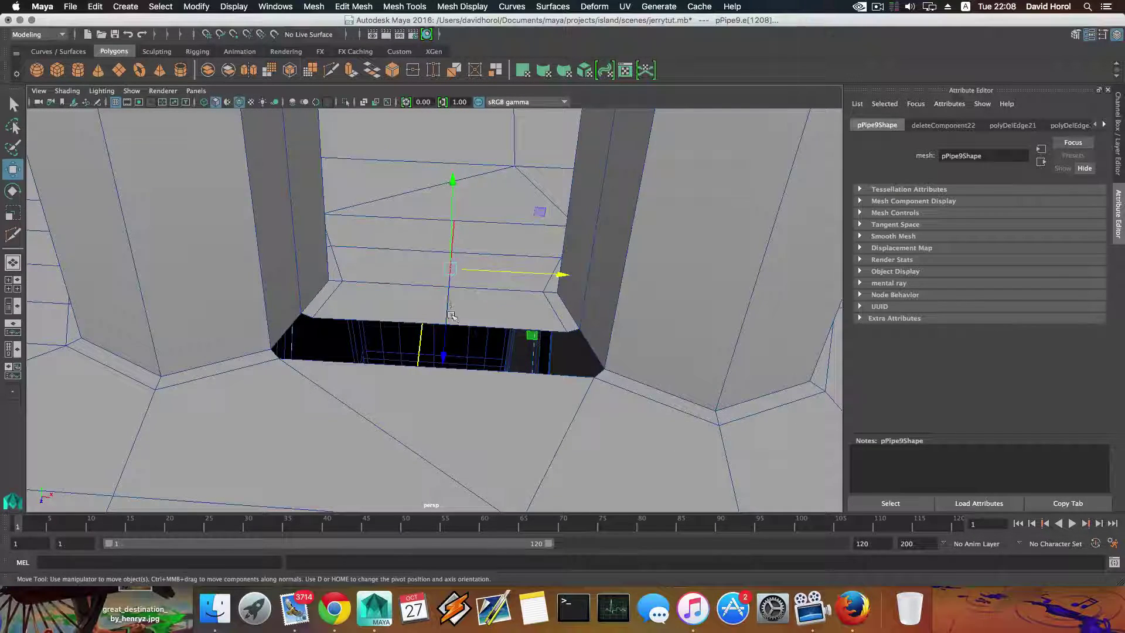
alt+drag(445, 293, 454, 352)
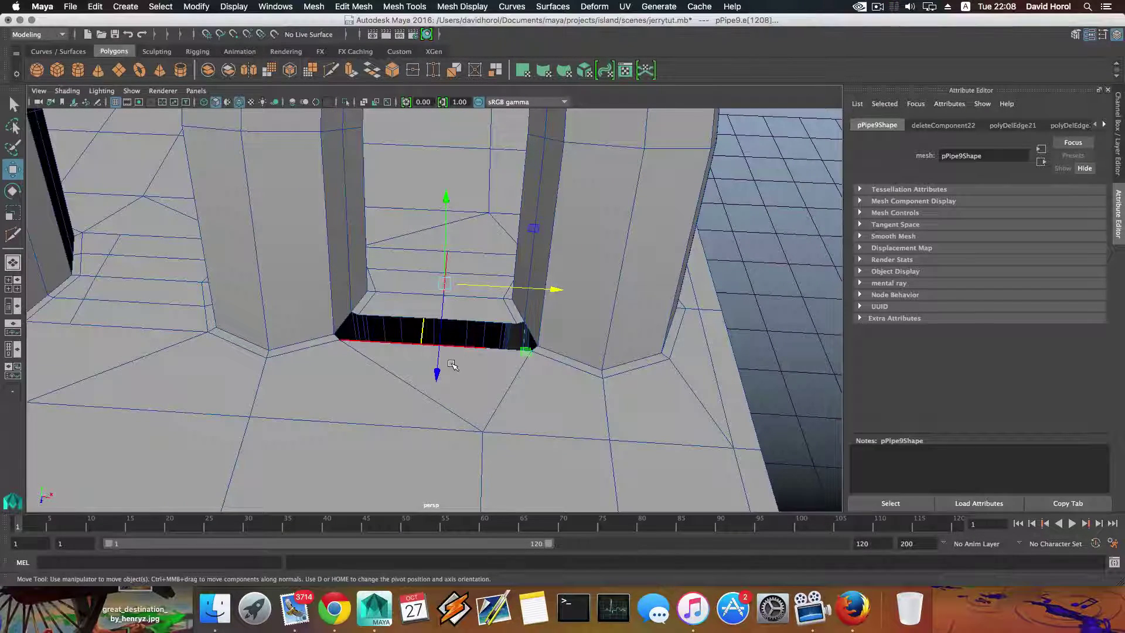
Step: Extrude the two facing lower faces of the middle and right handle bars beside the hole and scale them inward toward each other
key(F8)
scroll(452, 345, up, 4)
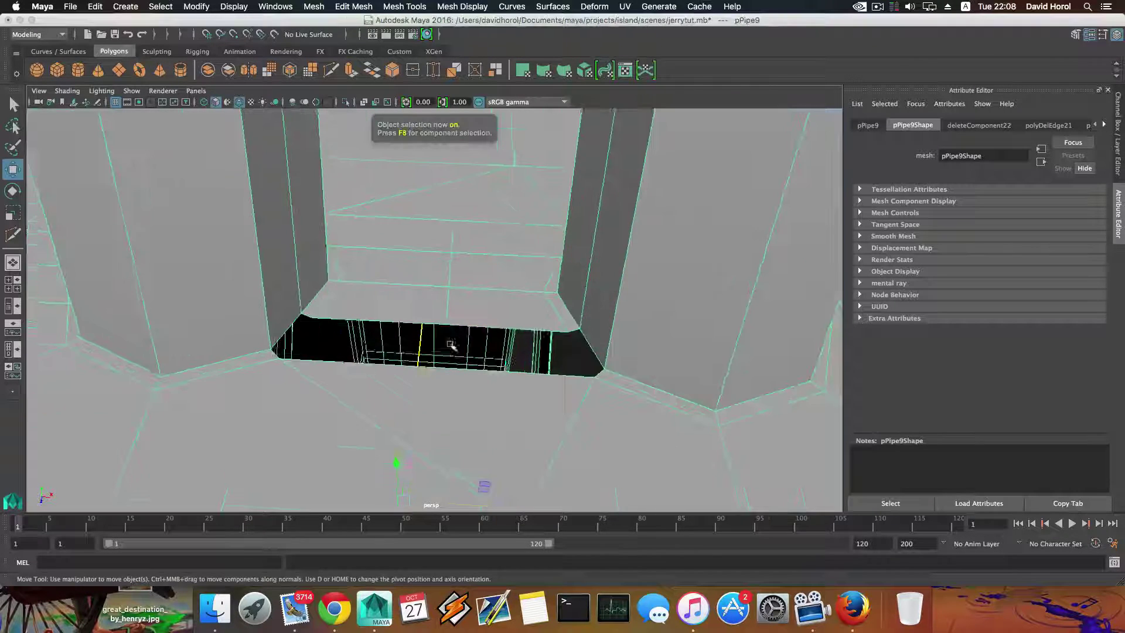
alt+drag(452, 344, 457, 334)
right_drag(614, 288, 614, 320)
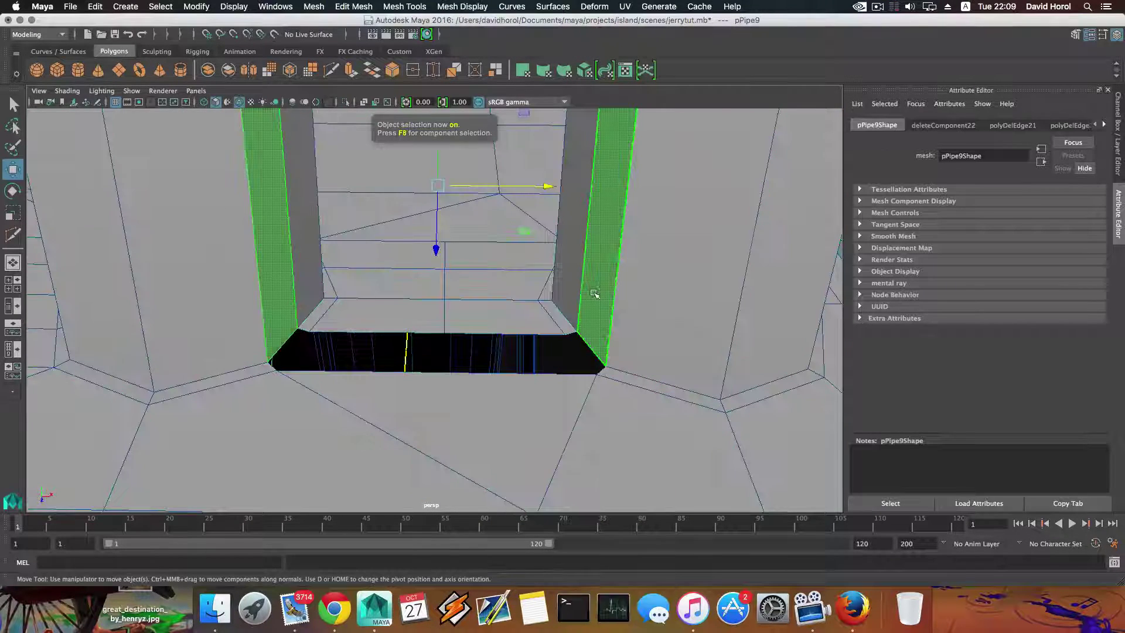
click(595, 297)
shift+click(280, 287)
scroll(583, 407, down, 2)
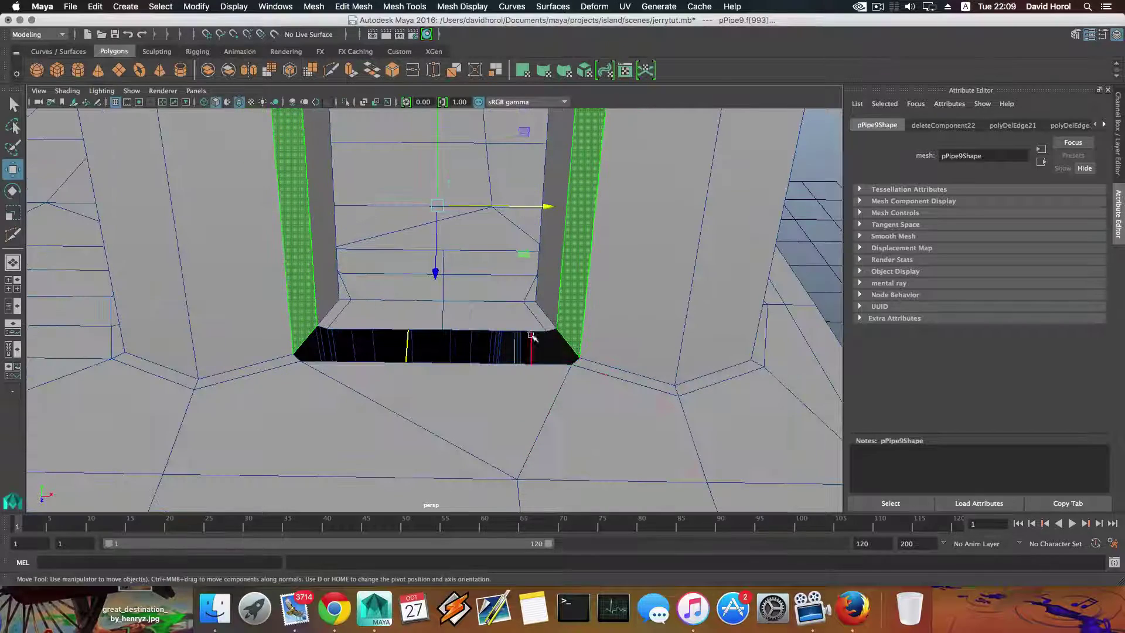
alt+middle_drag(485, 271, 485, 305)
alt+right_drag(485, 305, 442, 289)
alt+middle_drag(443, 289, 448, 320)
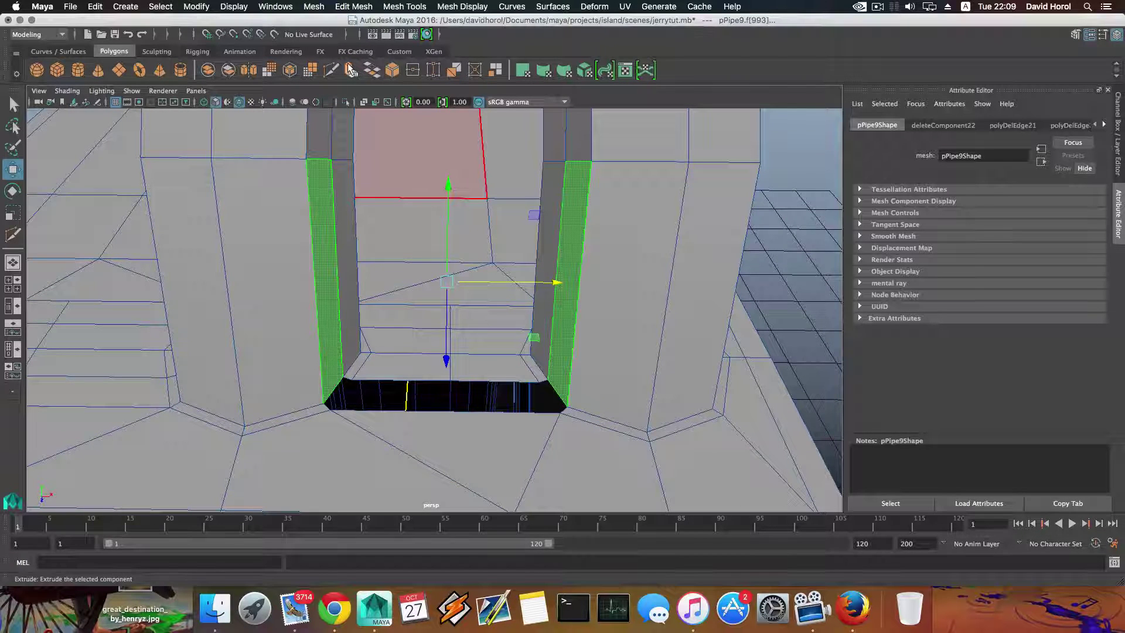
key(ctrl+e)
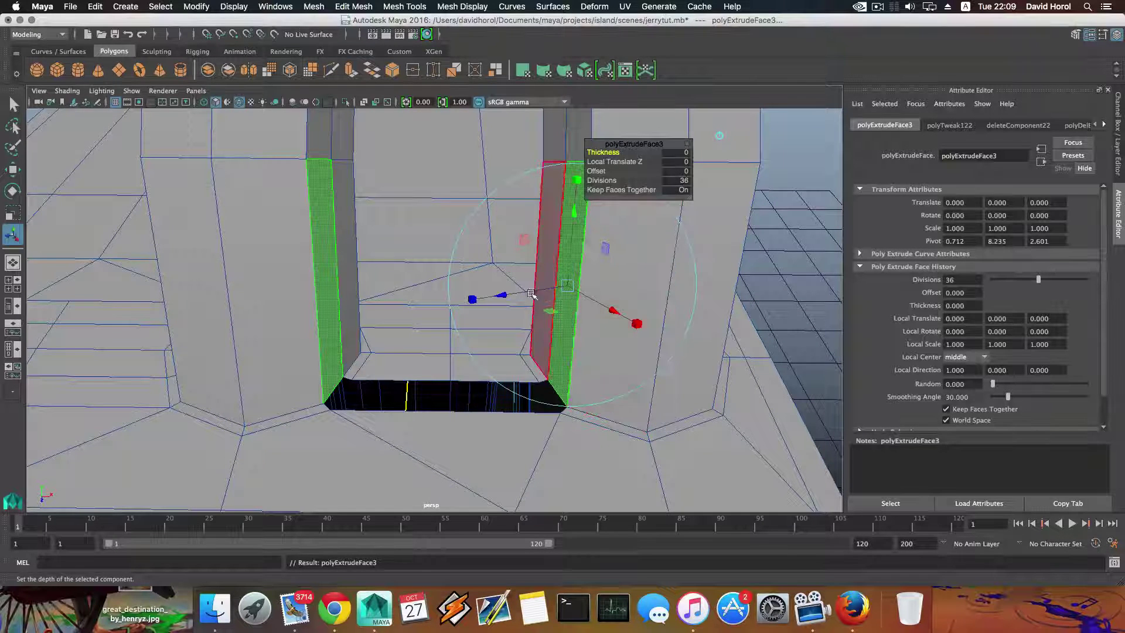
key(r)
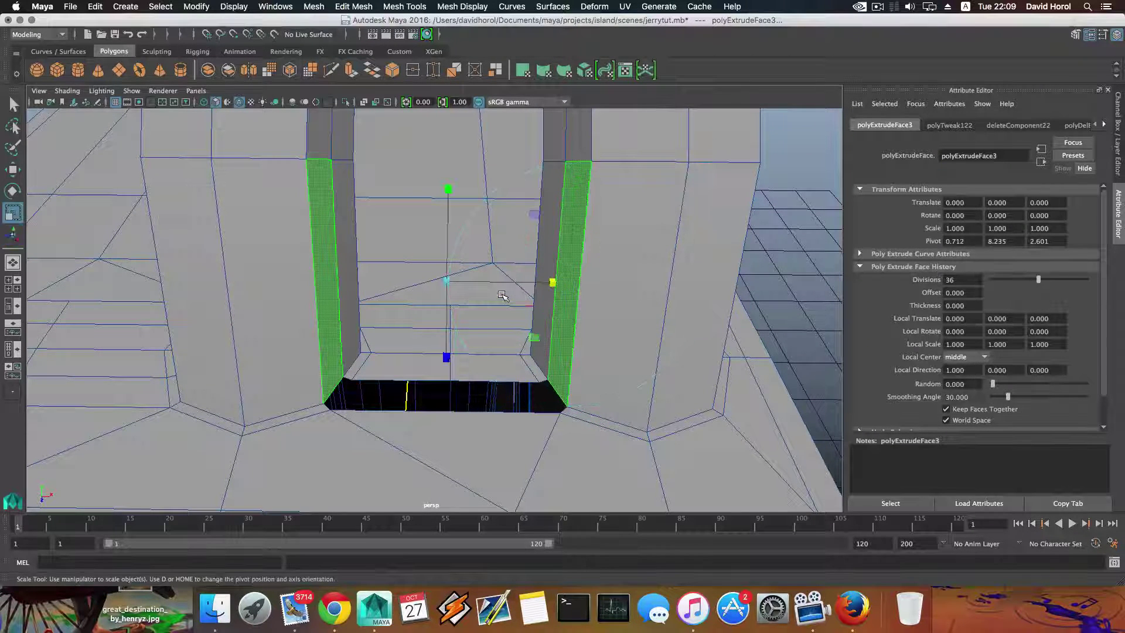
mouse_move(556, 283)
mouse_down()
mouse_move(469, 276)
mouse_move(542, 284)
mouse_move(464, 287)
mouse_move(553, 281)
mouse_up()
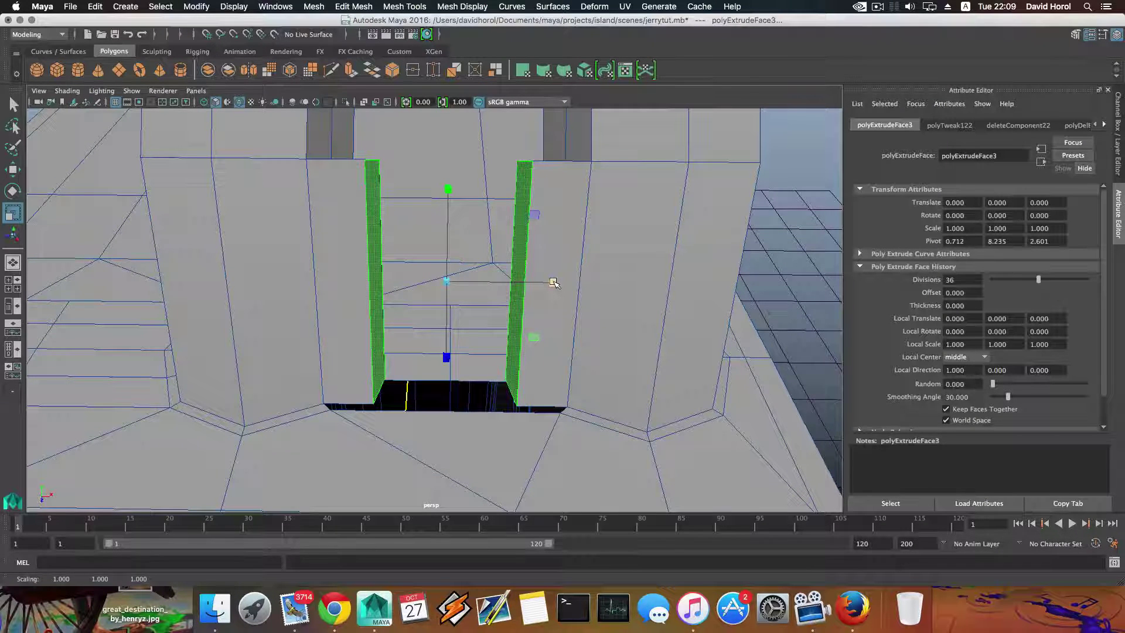
Step: Delete the underside faces of both new extrusions from inside the jerry can
alt+drag(554, 283, 554, 358)
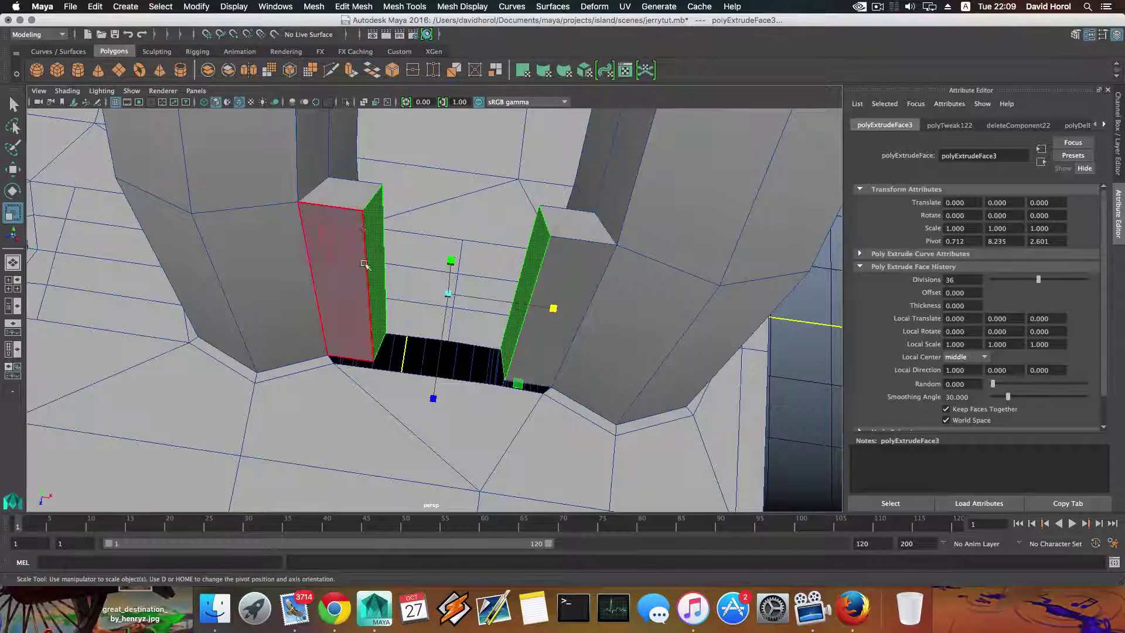
alt+drag(426, 338, 436, 222)
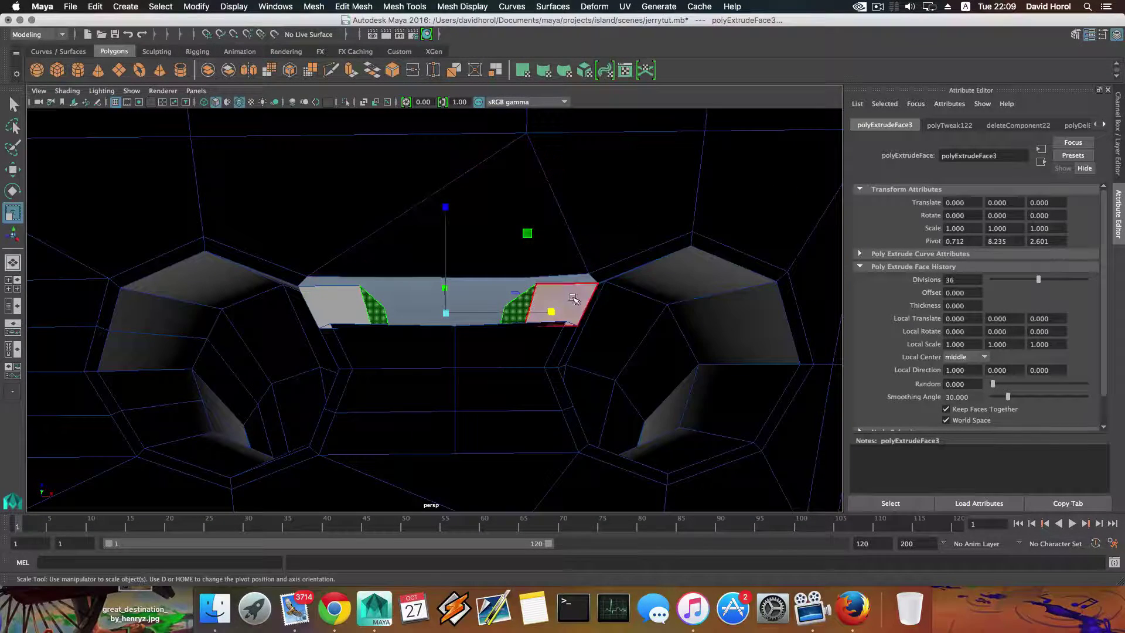
click(551, 304)
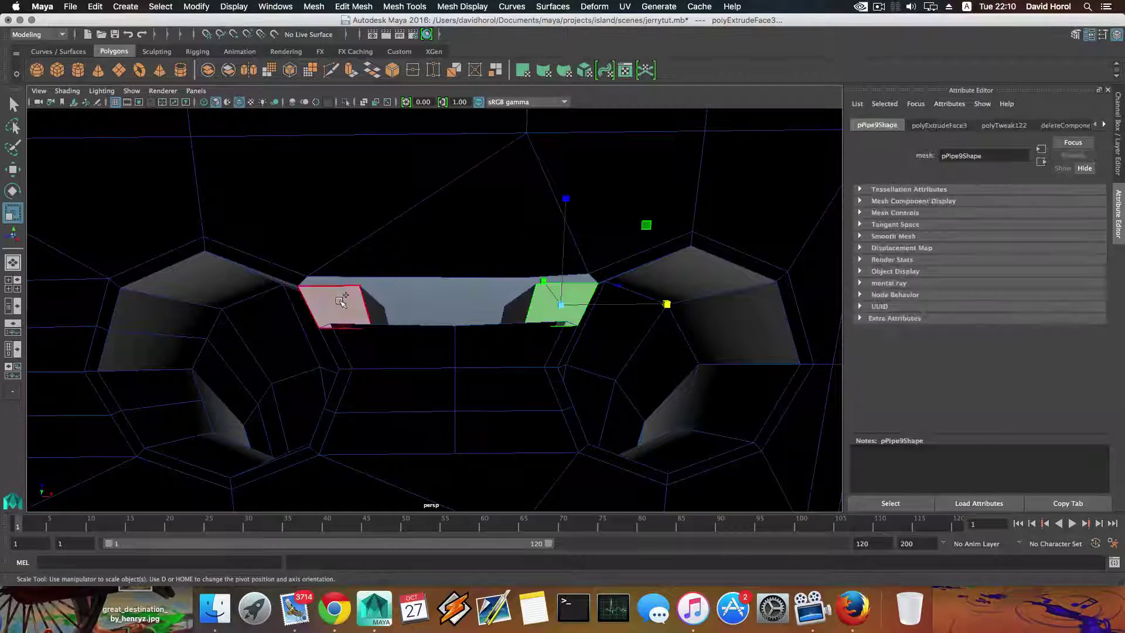
shift+click(343, 302)
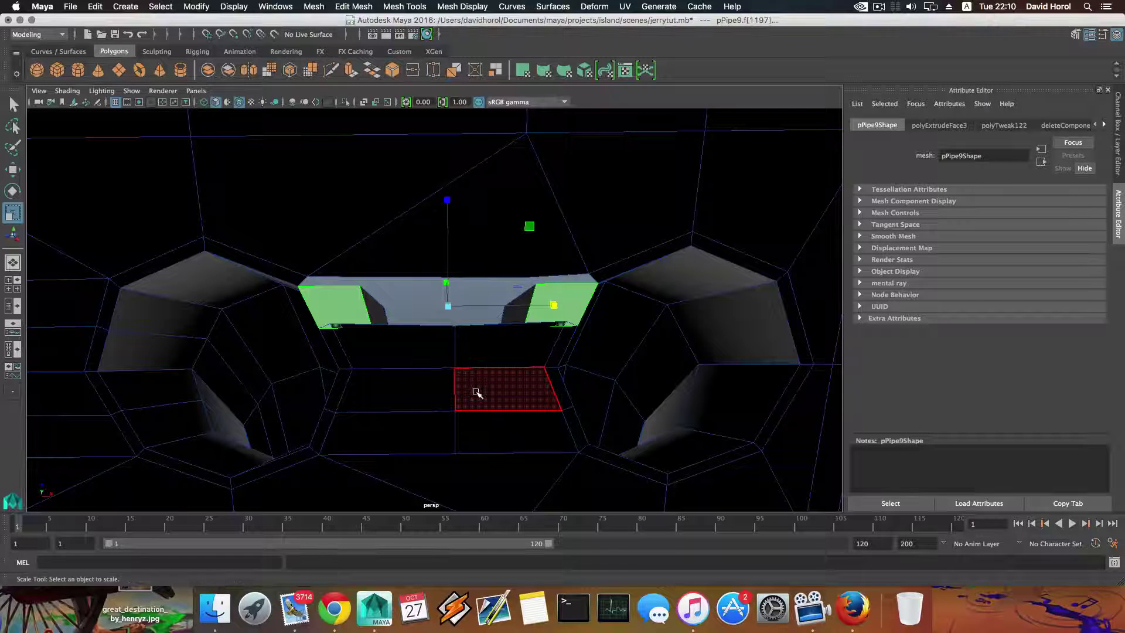
key(Delete)
Step: Delete the stacked internal faces left inside the extrusion between the handle bars
alt+drag(500, 359, 411, 357)
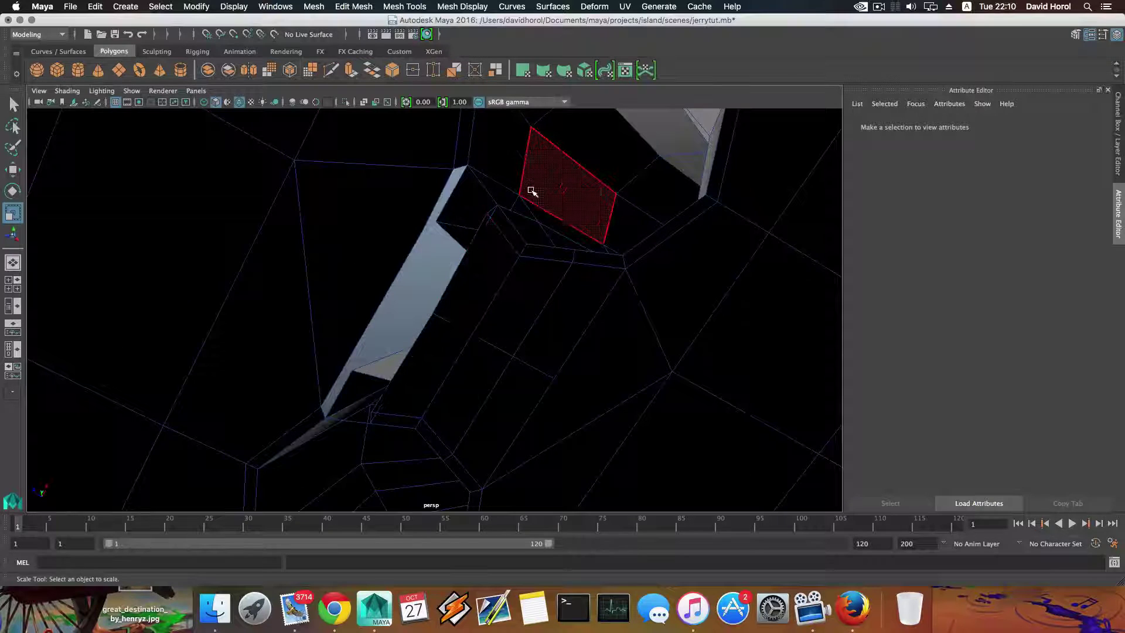
right_drag(530, 191, 532, 293)
click(521, 303)
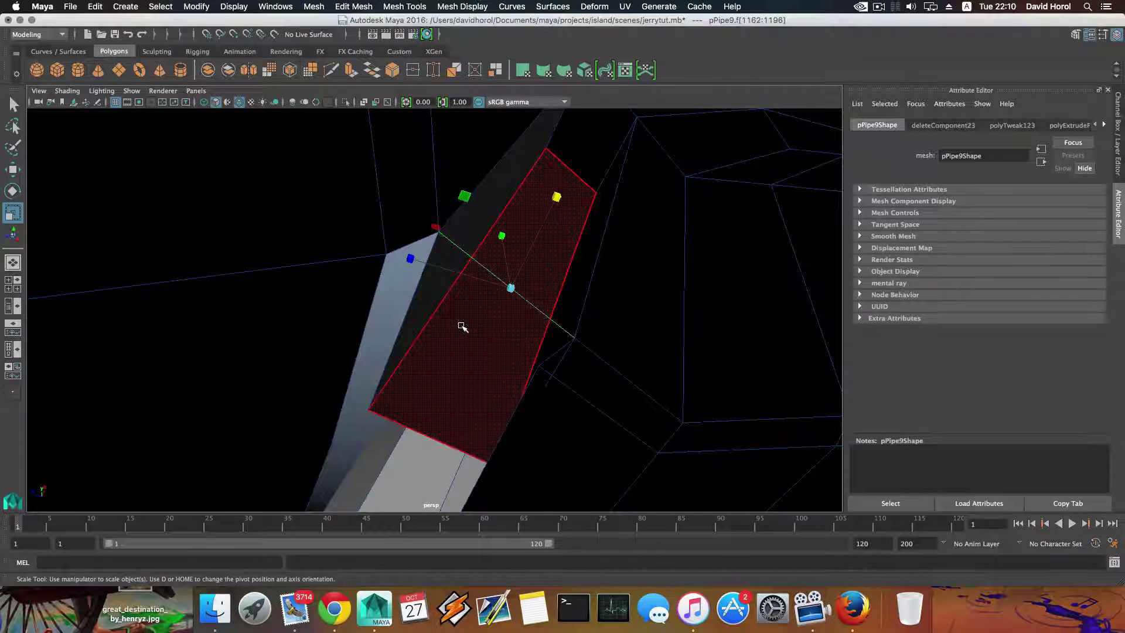
key(Delete)
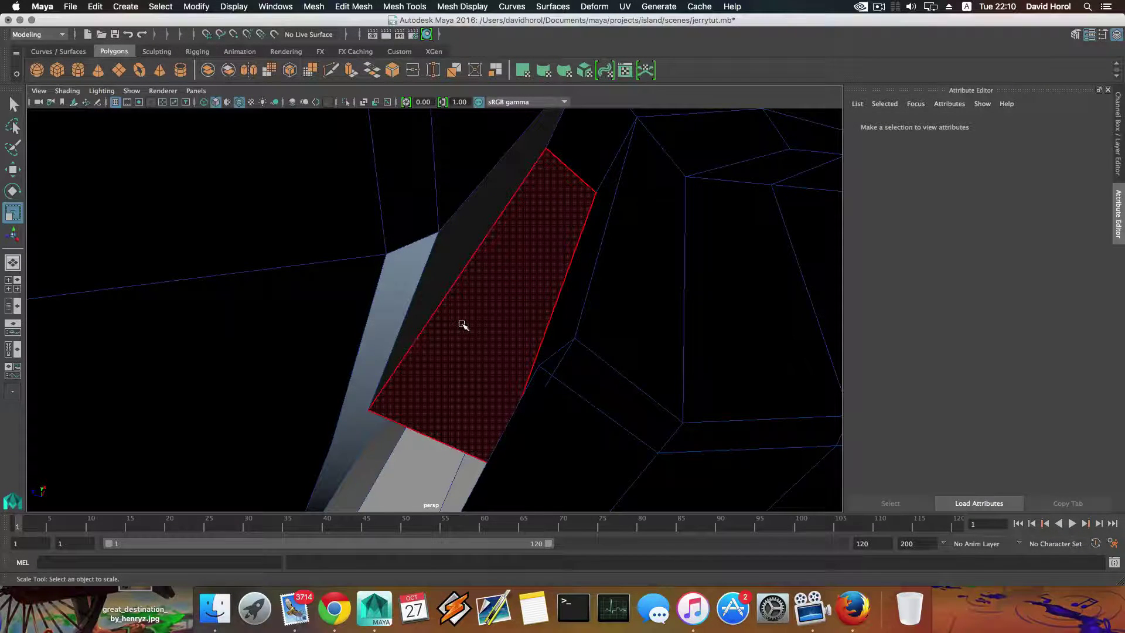
Step: Undo the recent face deletions and the extrusion of the two facing lower faces of the middle and right handle bars
alt+drag(462, 325, 517, 346)
scroll(517, 346, down, 5)
scroll(470, 320, up, 5)
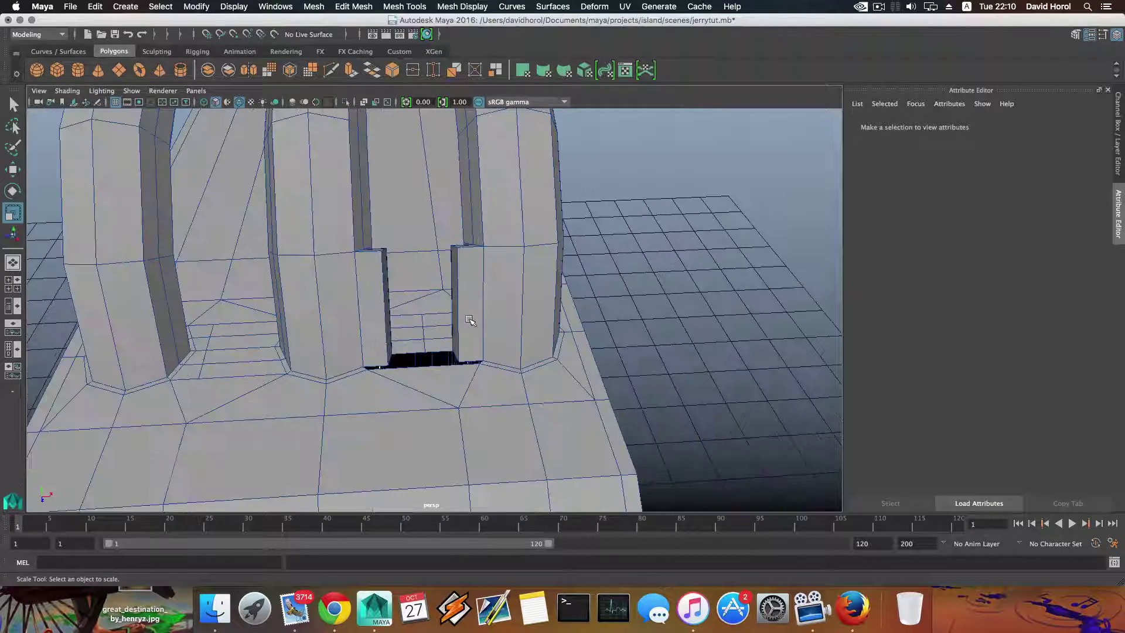
click(471, 321)
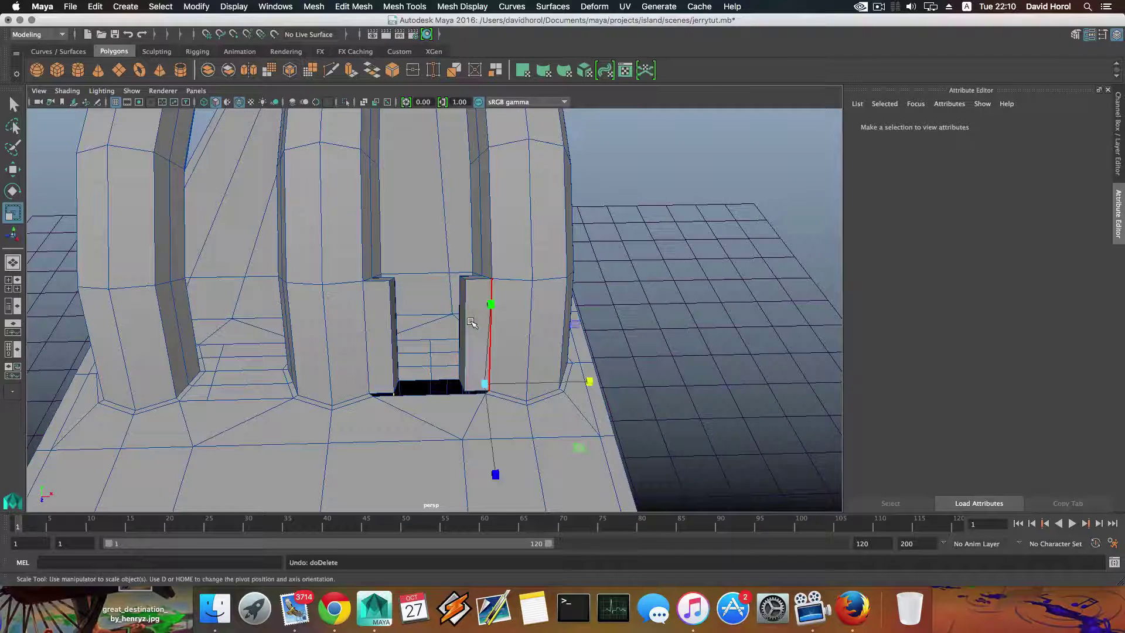
key(ctrl+z)
key(ctrl+z)
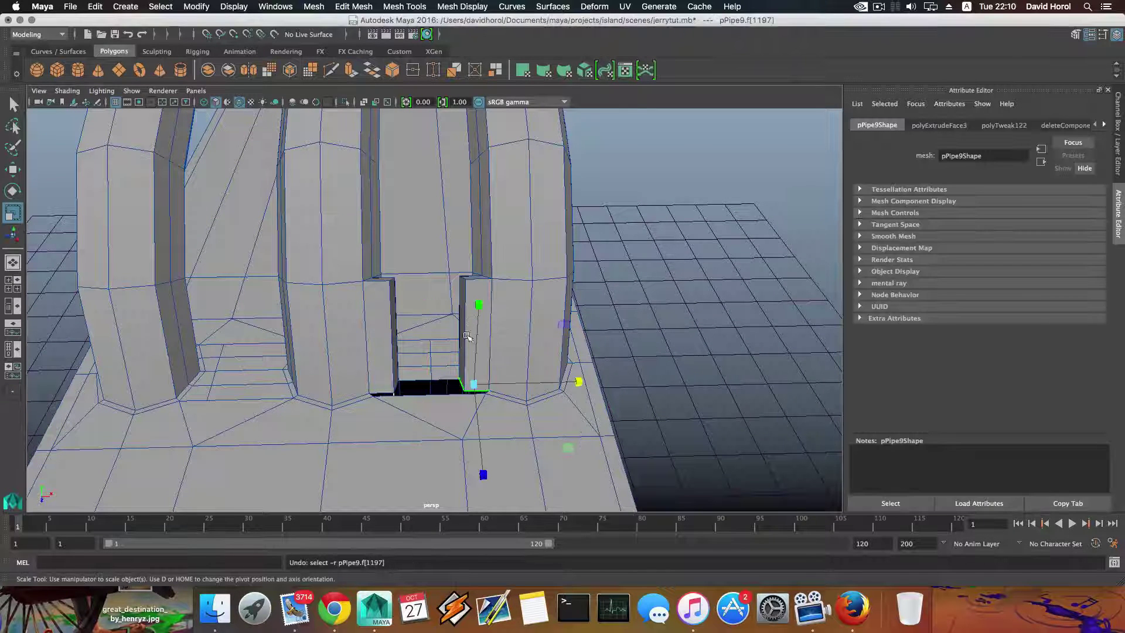
key(ctrl+z)
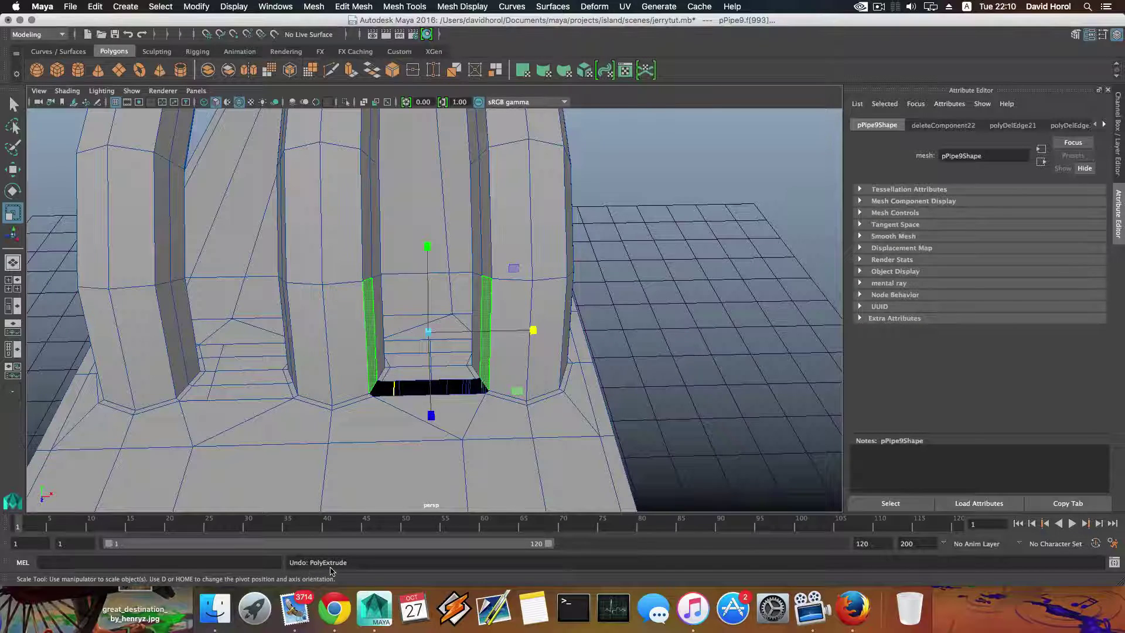
Step: Extrude the two facing lower faces of the middle and right bars with 1 division and scale them toward each other
scroll(423, 405, up, 2)
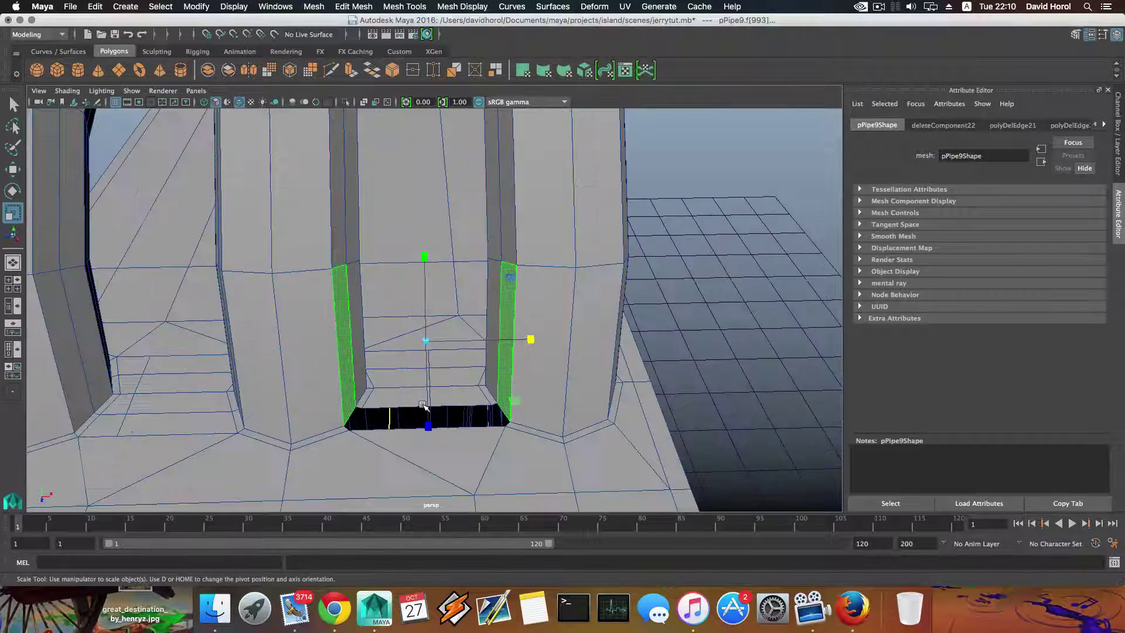
alt+middle_drag(423, 405, 436, 345)
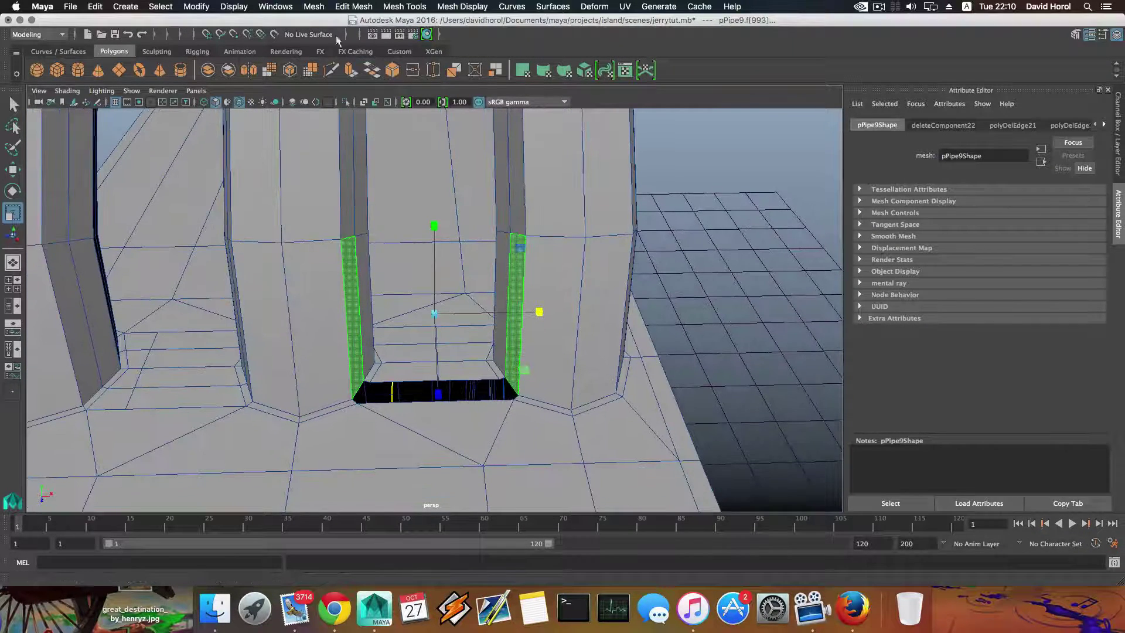
click(358, 5)
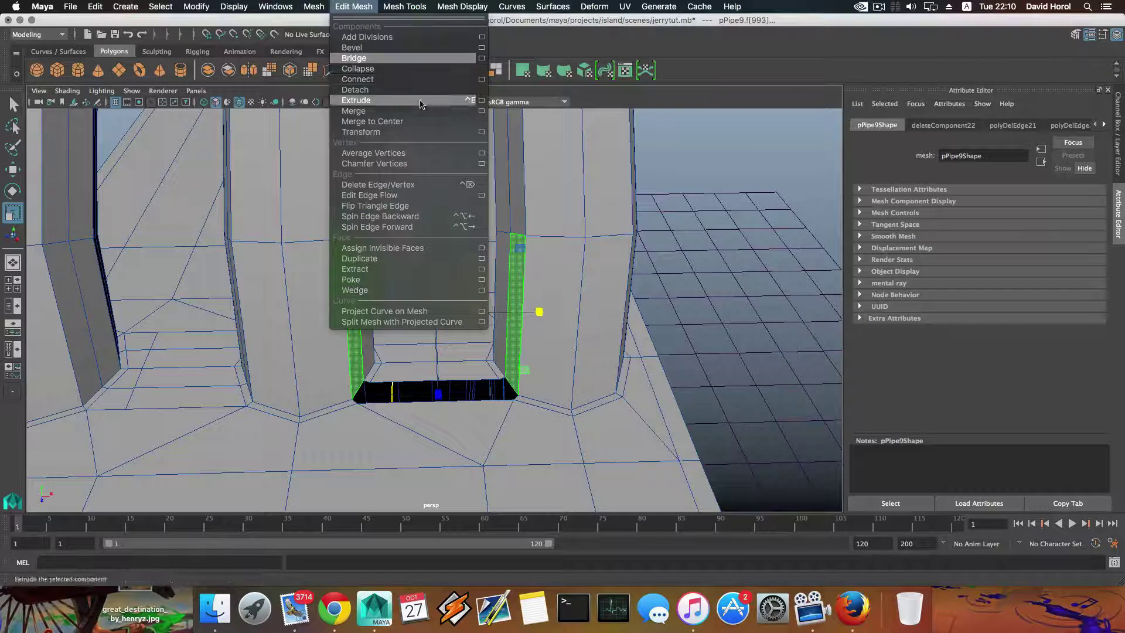
click(482, 101)
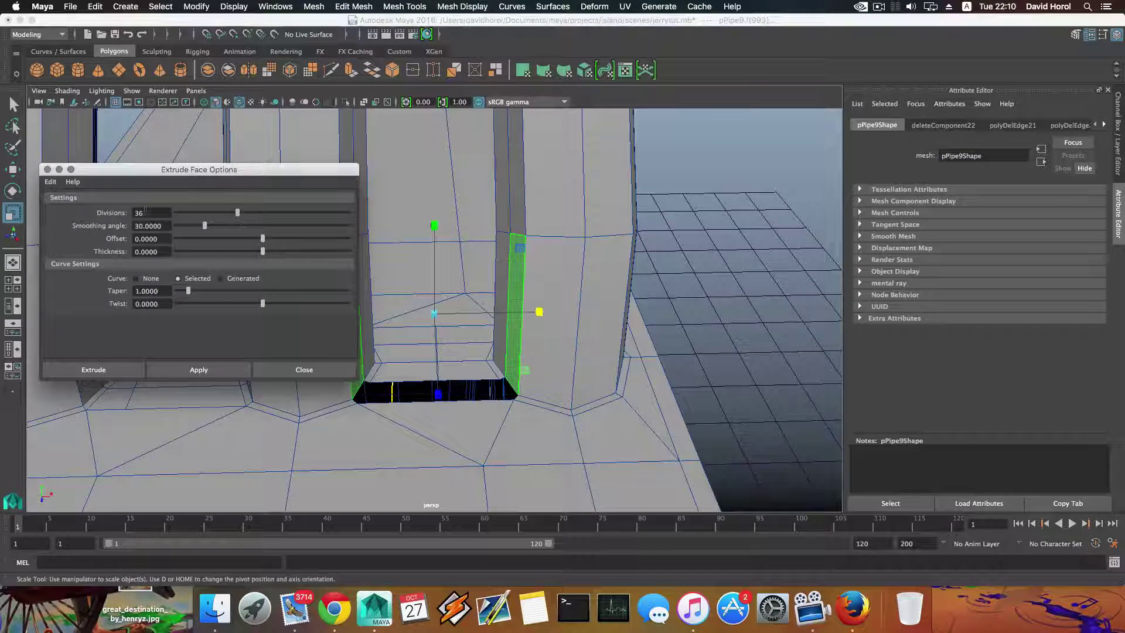
text(1)
click(199, 370)
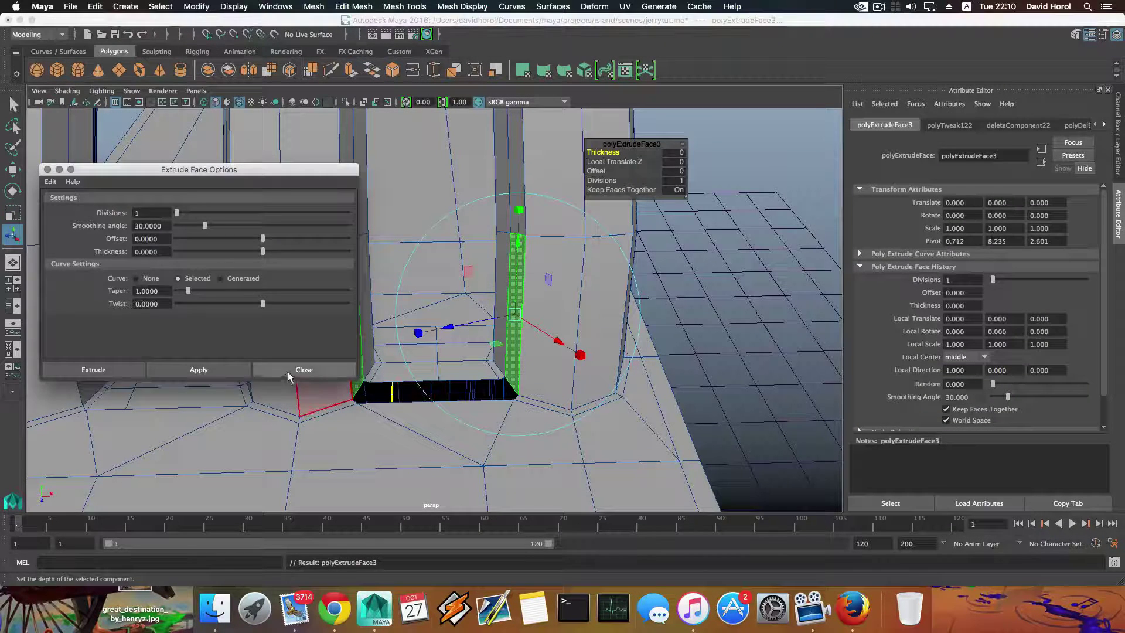
click(305, 371)
key(r)
drag(535, 311, 468, 247)
Step: Delete the underside faces of both new extrusions from inside the jerry can
scroll(495, 296, up, 4)
click(582, 319)
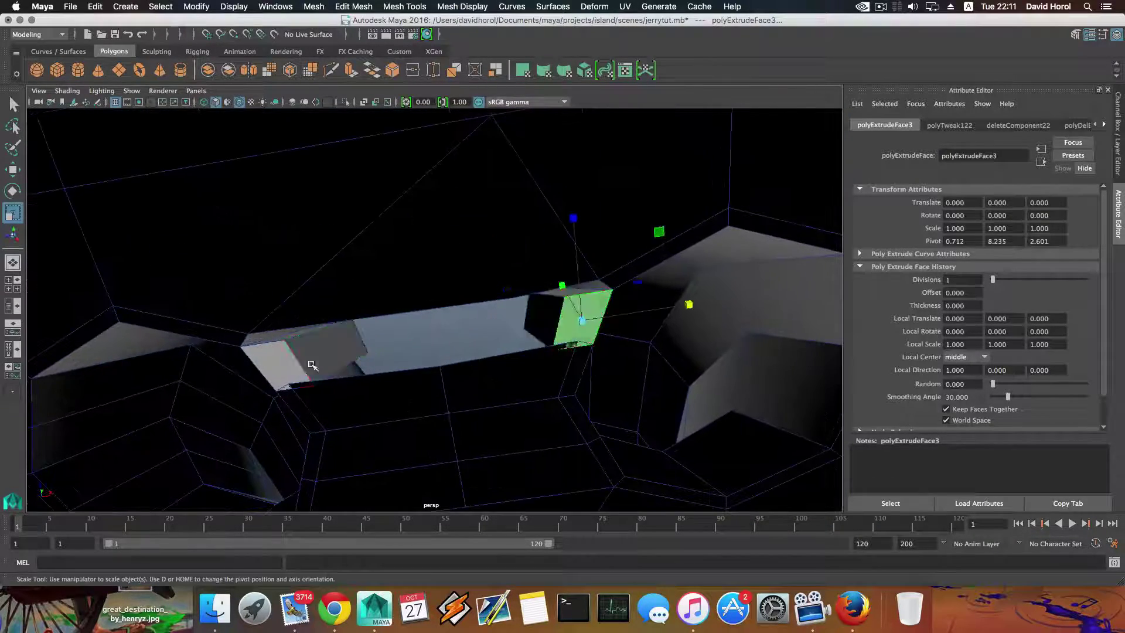
shift+click(288, 364)
key(Delete)
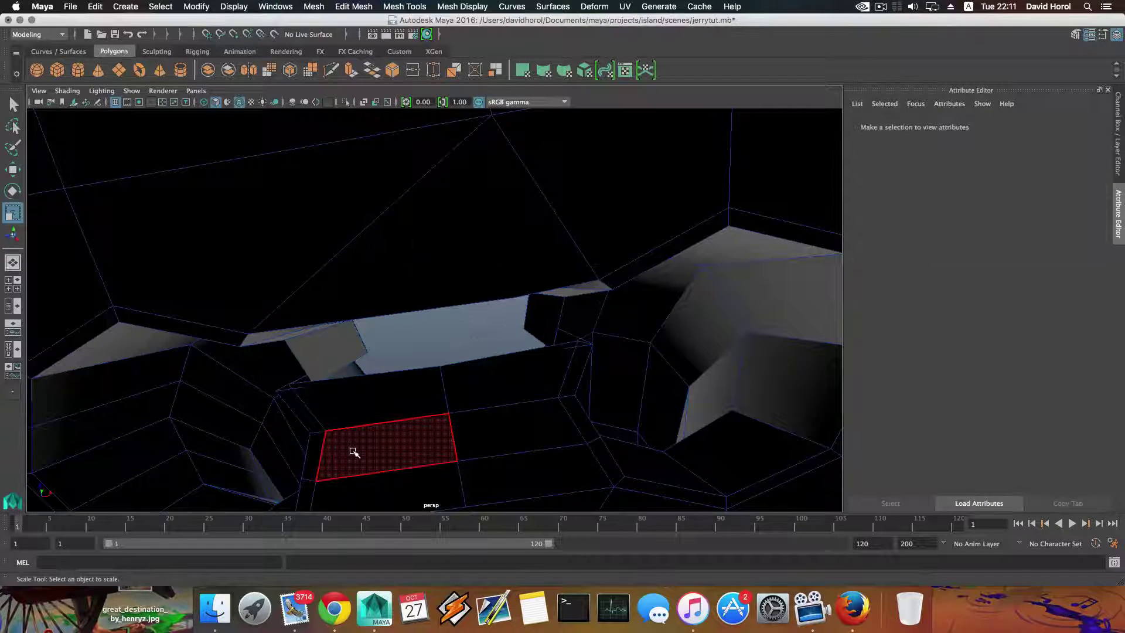
Step: Scale the two facing end faces of the extrusions apart so each extrusion becomes a thin strip against its handle bar
alt+drag(416, 424, 440, 358)
click(537, 322)
shift+click(347, 346)
alt+drag(445, 317, 459, 334)
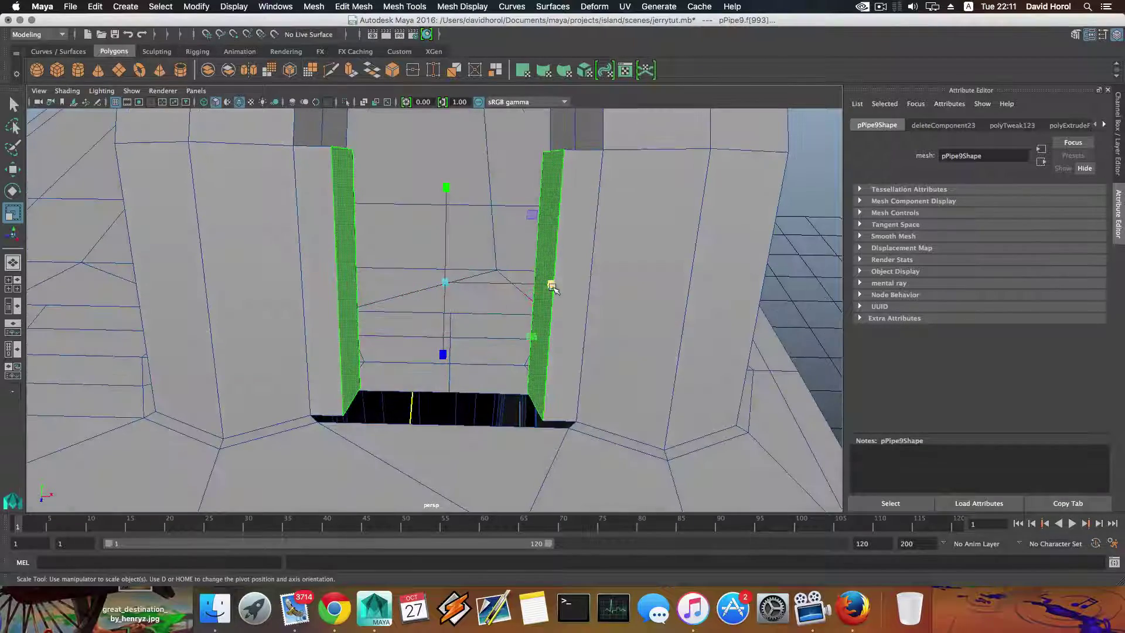
drag(553, 287, 576, 291)
alt+drag(514, 322, 365, 346)
key(w)
key(r)
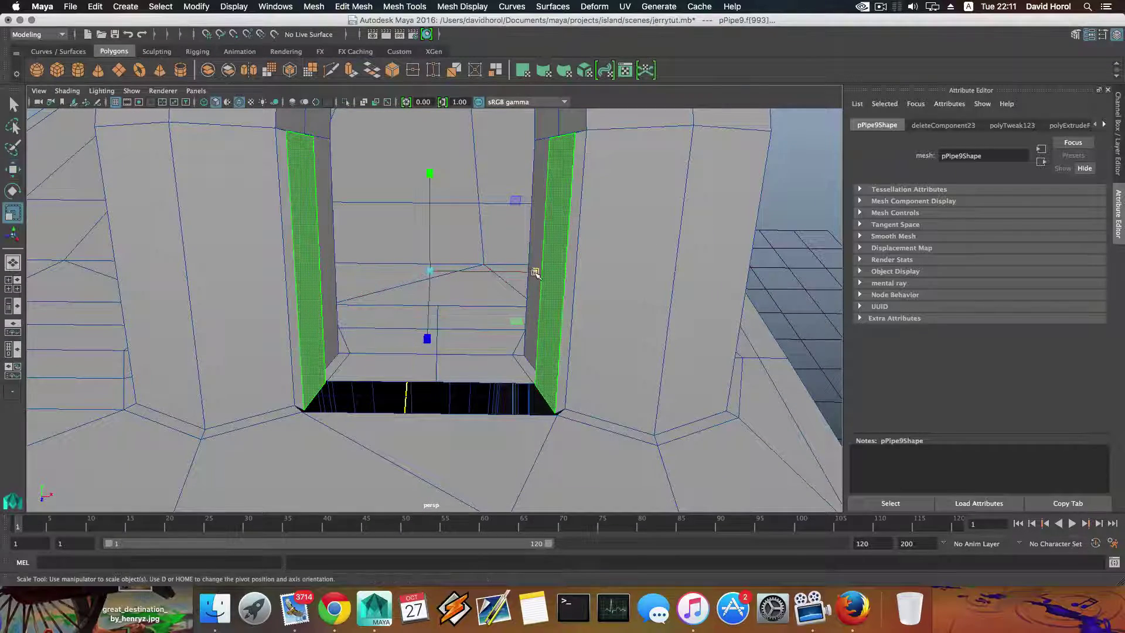
mouse_move(535, 273)
mouse_down()
mouse_move(518, 337)
mouse_move(532, 271)
mouse_up()
Step: Target-weld the loose bottom vertex of the right bar's extrusion to the adjoining corner of the hole
alt+right_drag(533, 271, 512, 196)
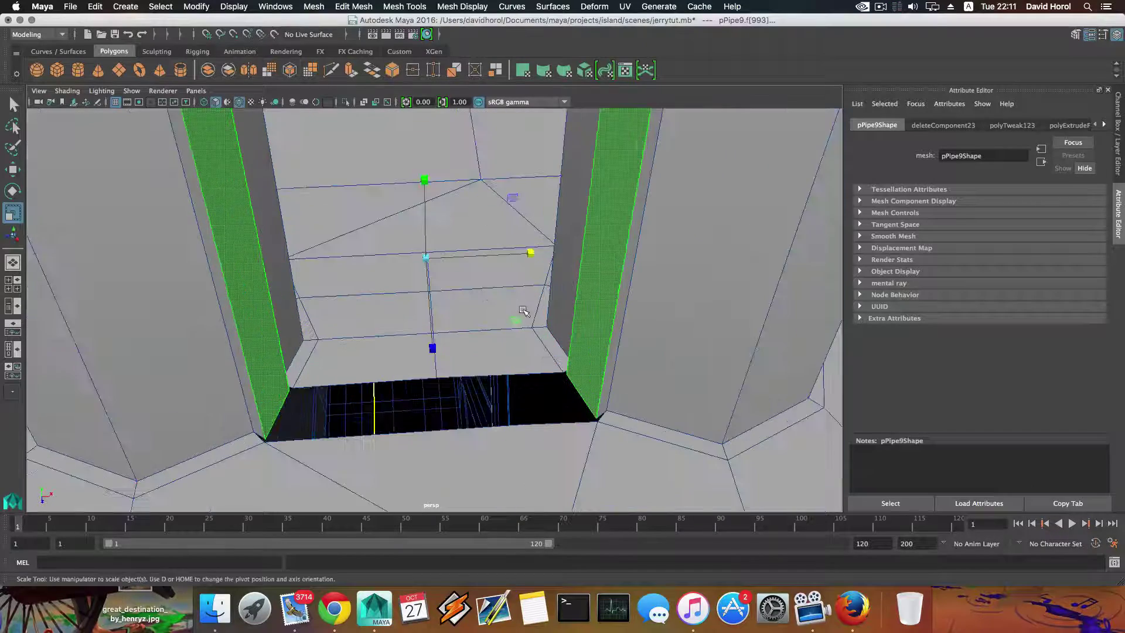
alt+drag(512, 195, 500, 253)
alt+right_drag(499, 253, 523, 200)
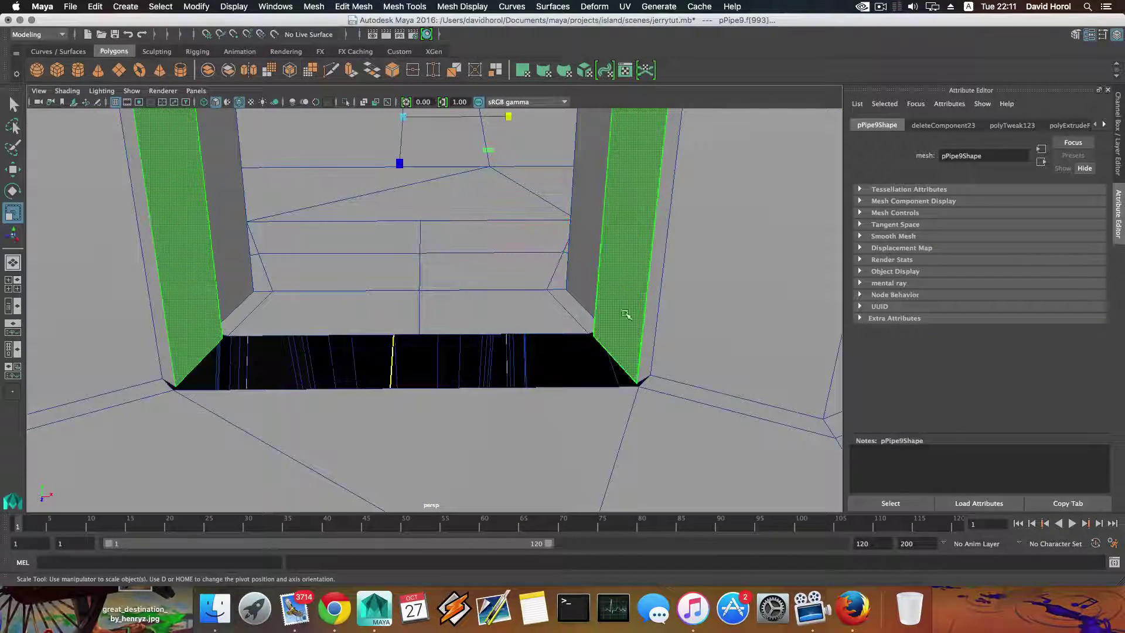
alt+drag(549, 322, 486, 319)
alt+middle_drag(648, 462, 593, 441)
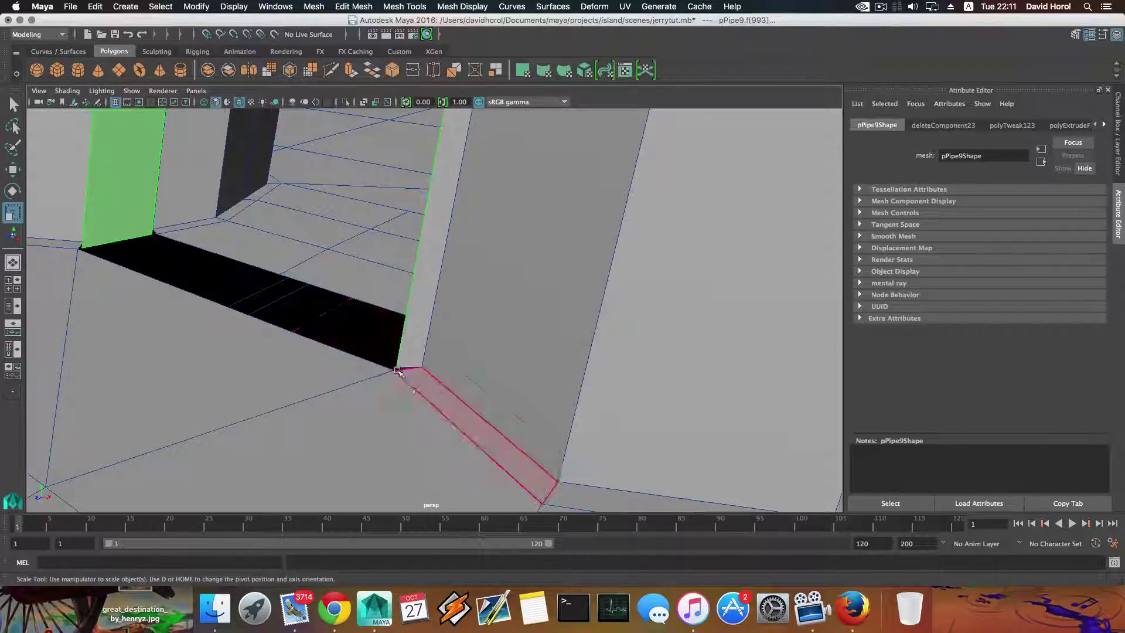
alt+drag(398, 371, 510, 407)
scroll(472, 381, down, 5)
alt+middle_drag(469, 377, 490, 412)
alt+drag(490, 412, 443, 390)
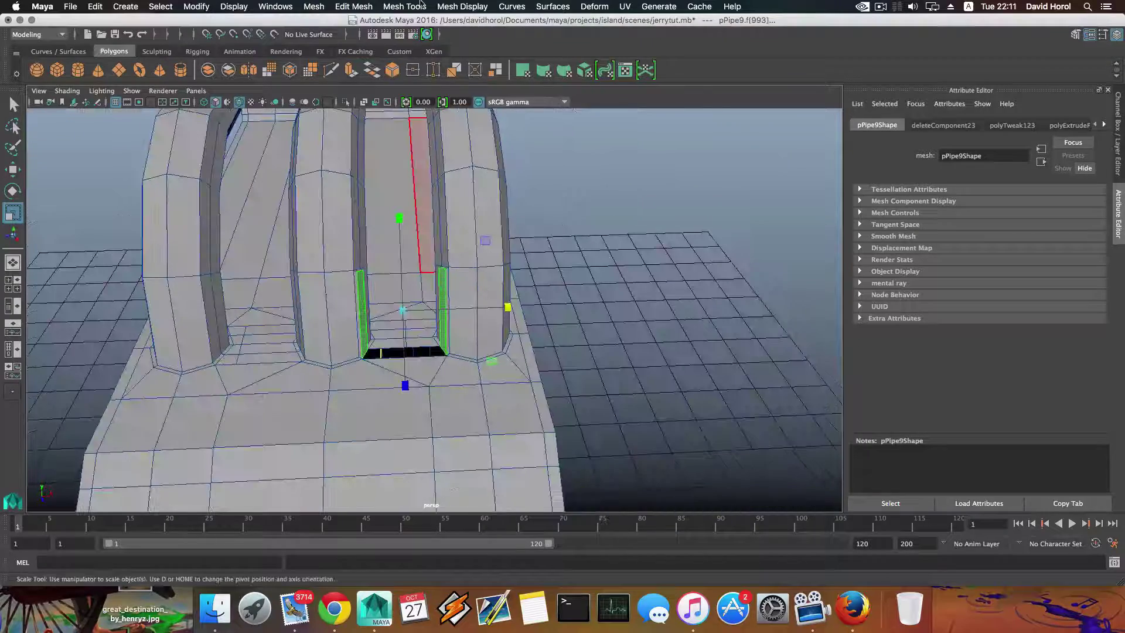
click(421, 5)
click(432, 186)
scroll(480, 307, up, 8)
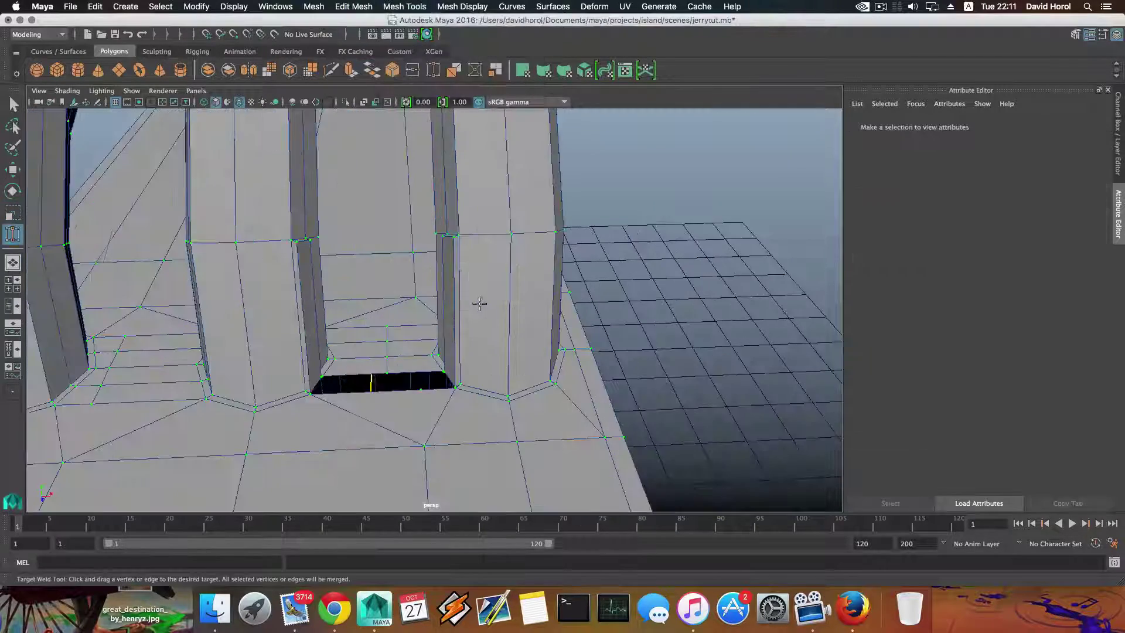
alt+middle_drag(486, 317, 455, 181)
scroll(580, 286, up, 6)
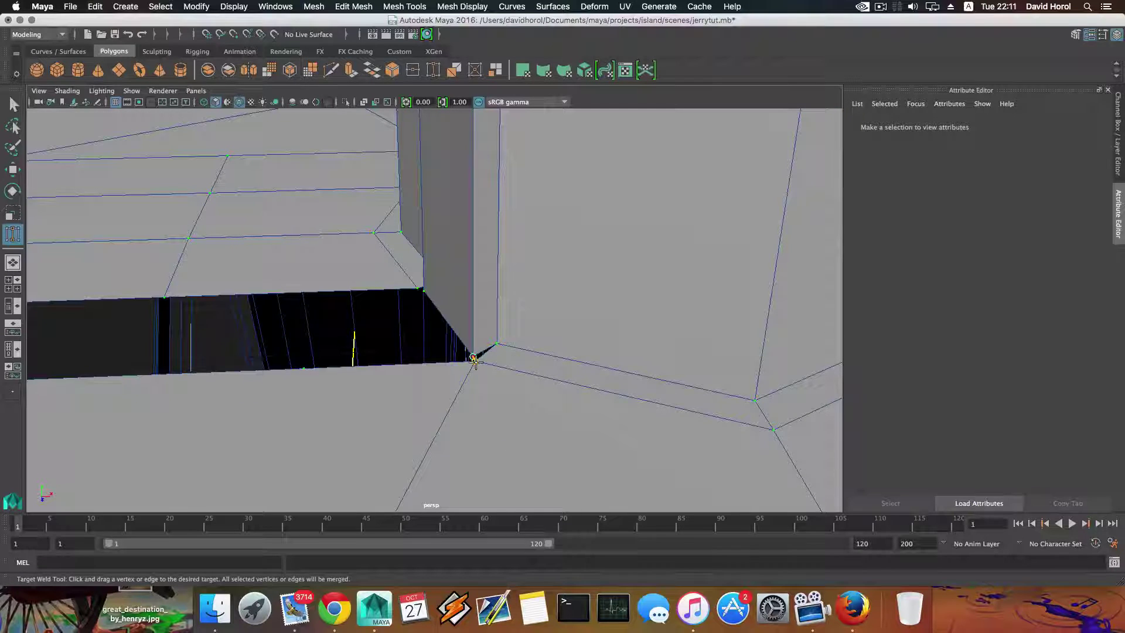
alt+drag(477, 384, 376, 322)
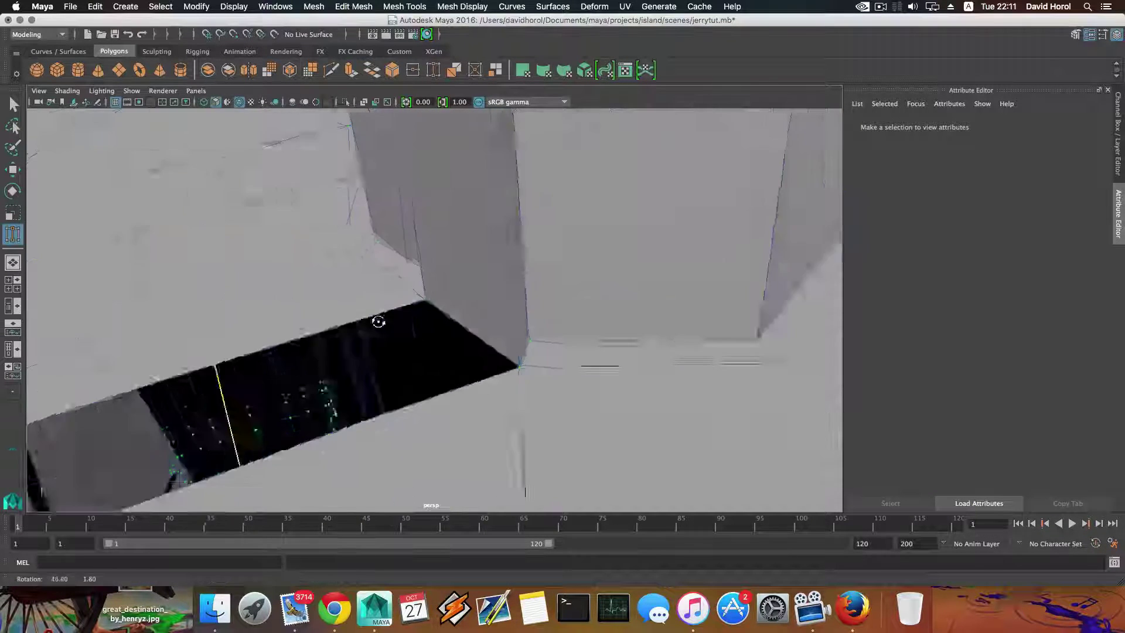
Step: Target-weld the loose bottom vertices of the middle bar's extrusion to the adjoining corners of the hole
alt+middle_drag(376, 322, 588, 280)
alt+right_drag(587, 280, 375, 284)
alt+middle_drag(504, 285, 432, 284)
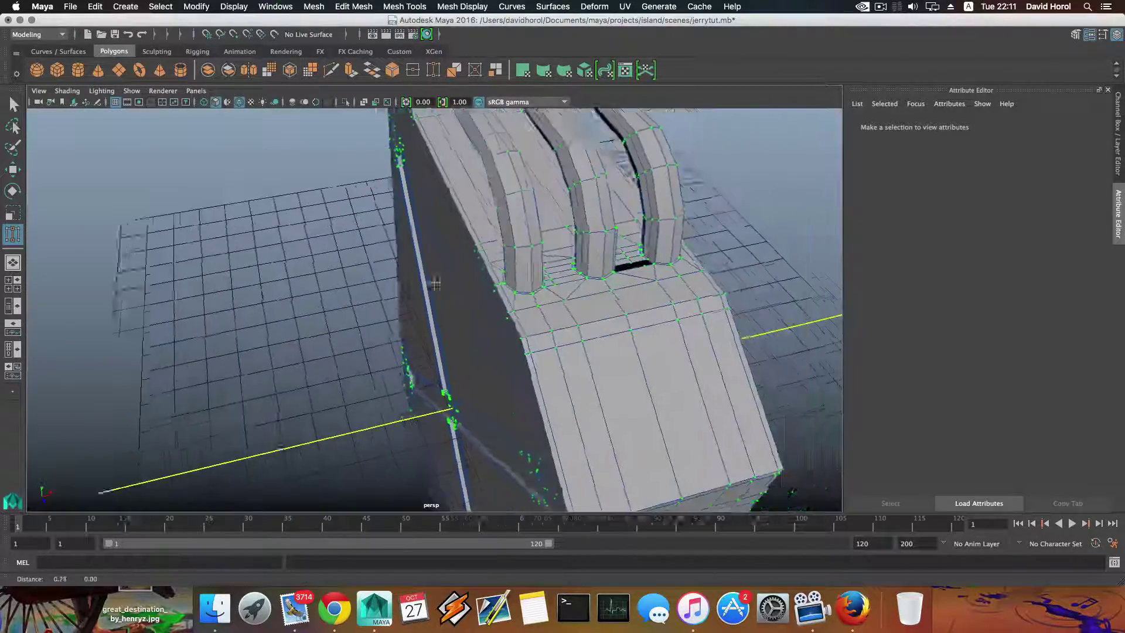
alt+right_drag(432, 283, 697, 359)
alt+drag(698, 359, 612, 331)
alt+middle_drag(612, 331, 590, 321)
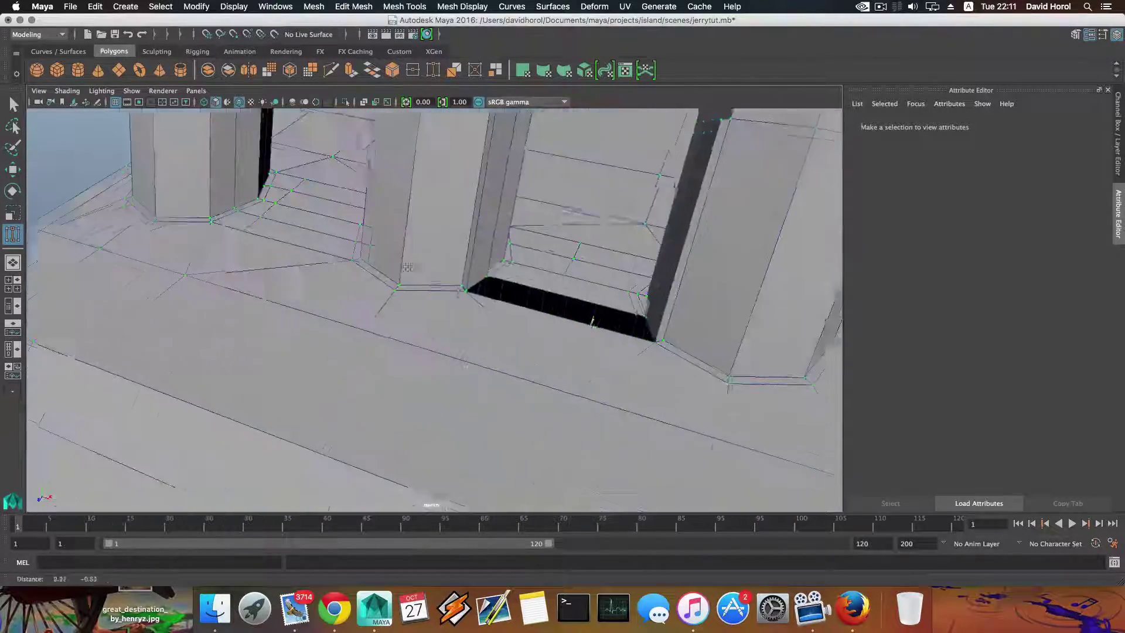
alt+right_drag(504, 343, 566, 347)
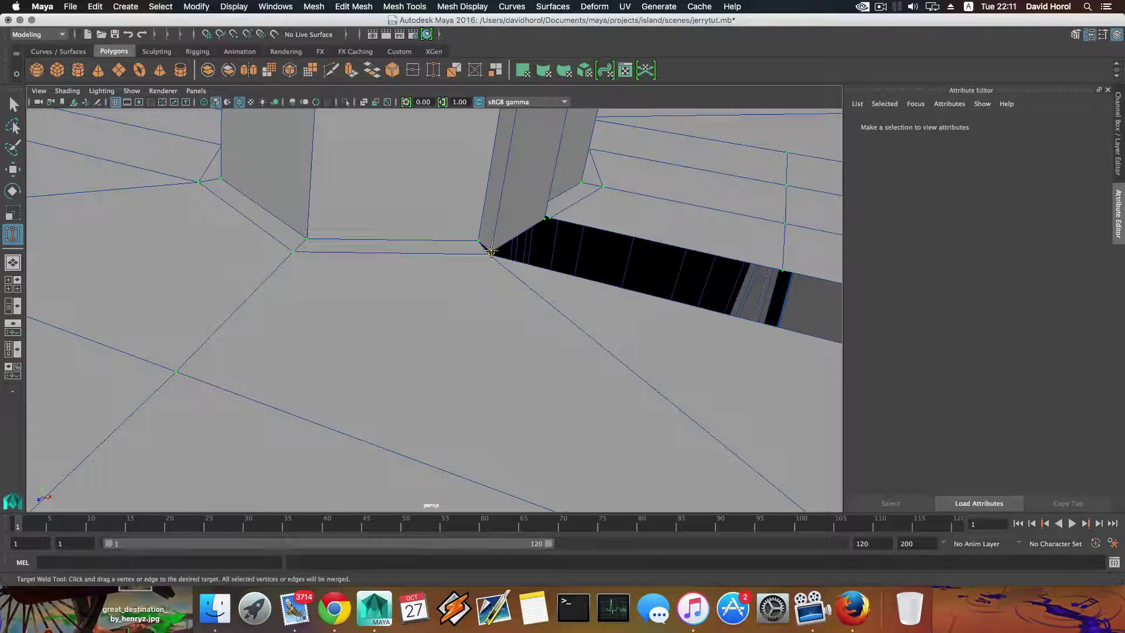
drag(488, 253, 487, 256)
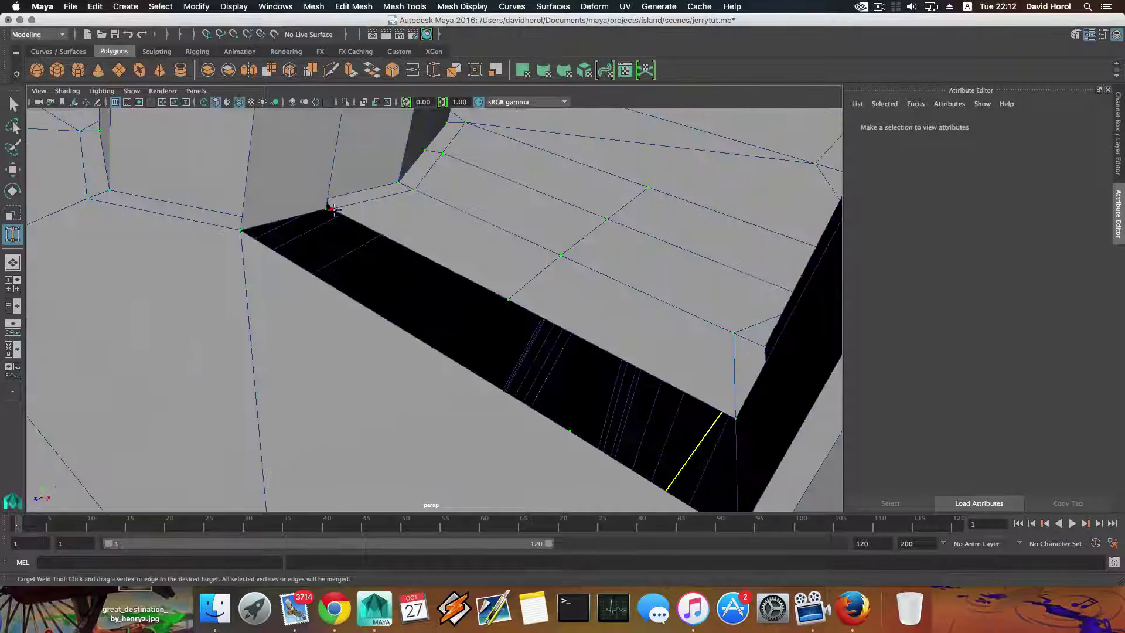
Step: Bridge the two facing extruded faces of the middle and right handle bars across the hole
scroll(369, 243, down, 6)
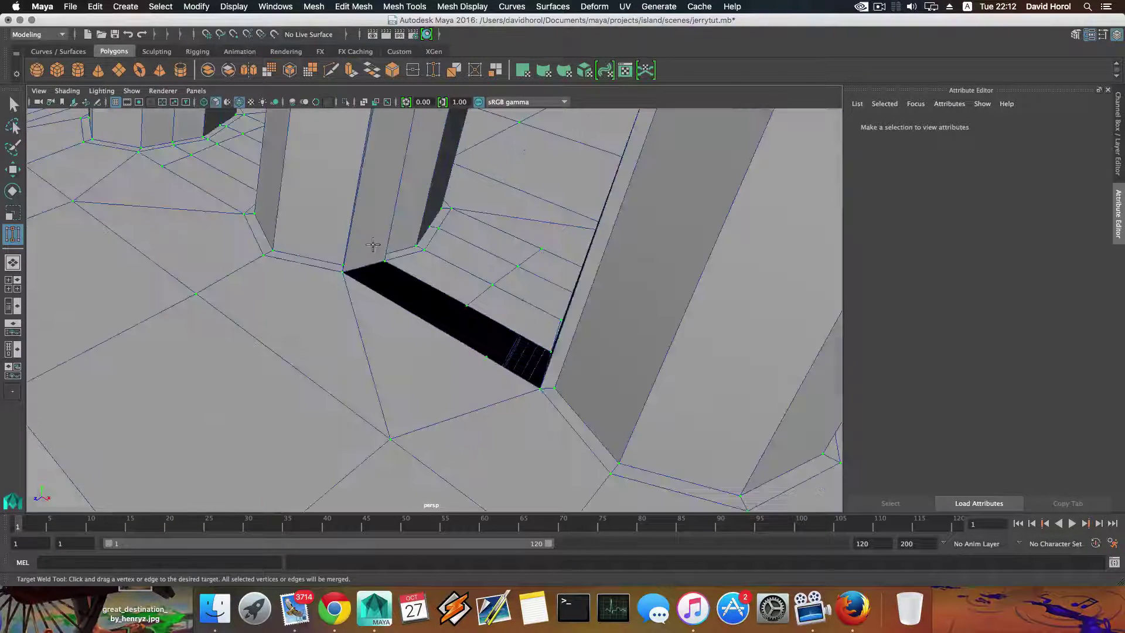
alt+drag(374, 246, 424, 258)
alt+middle_drag(518, 259, 424, 258)
alt+drag(471, 263, 503, 264)
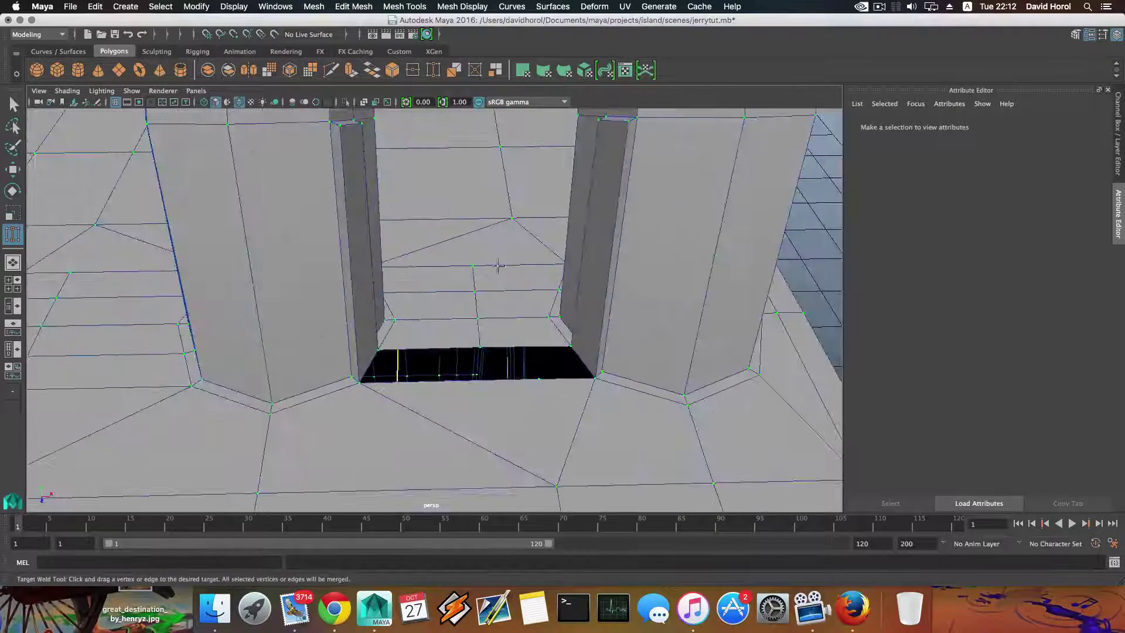
right_drag(502, 263, 526, 280)
click(588, 276)
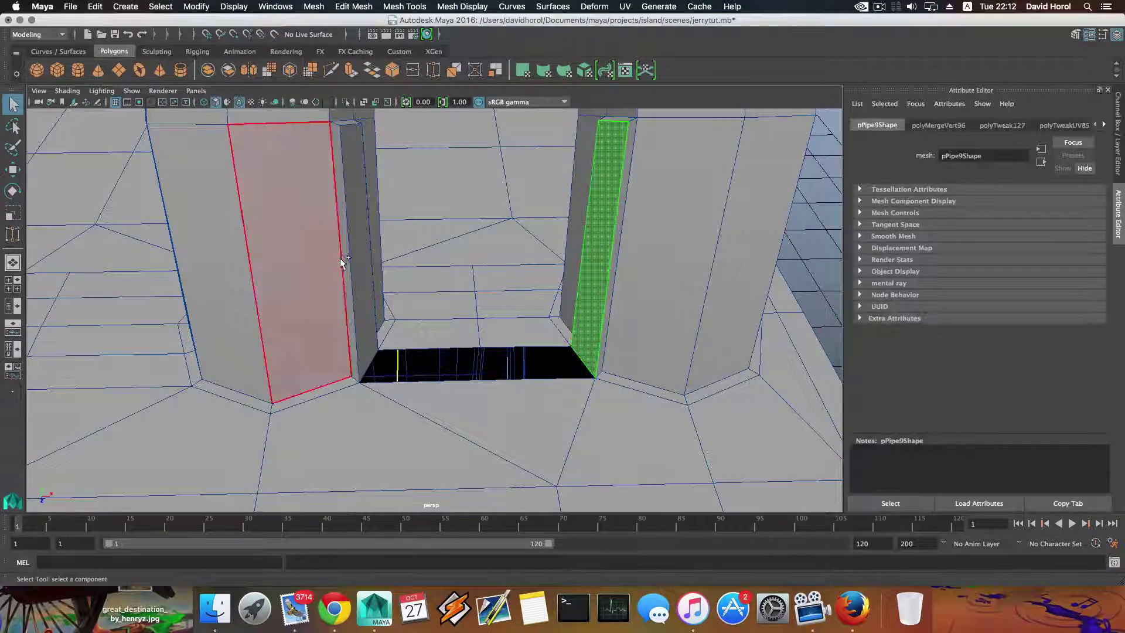
shift+click(364, 268)
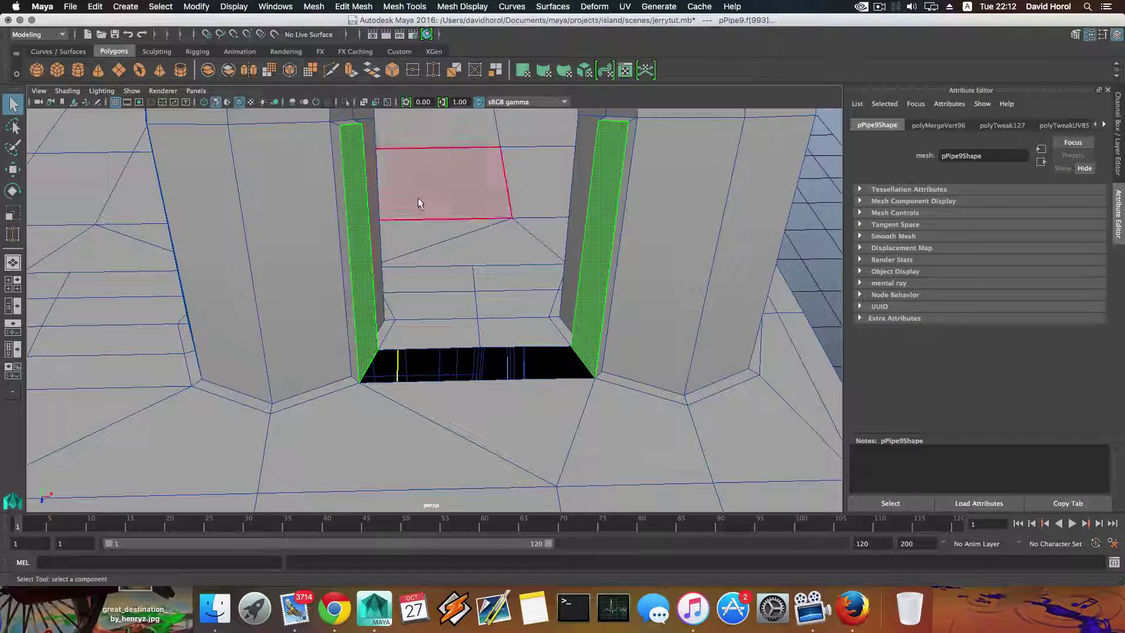
click(414, 6)
mouse_move(353, 6)
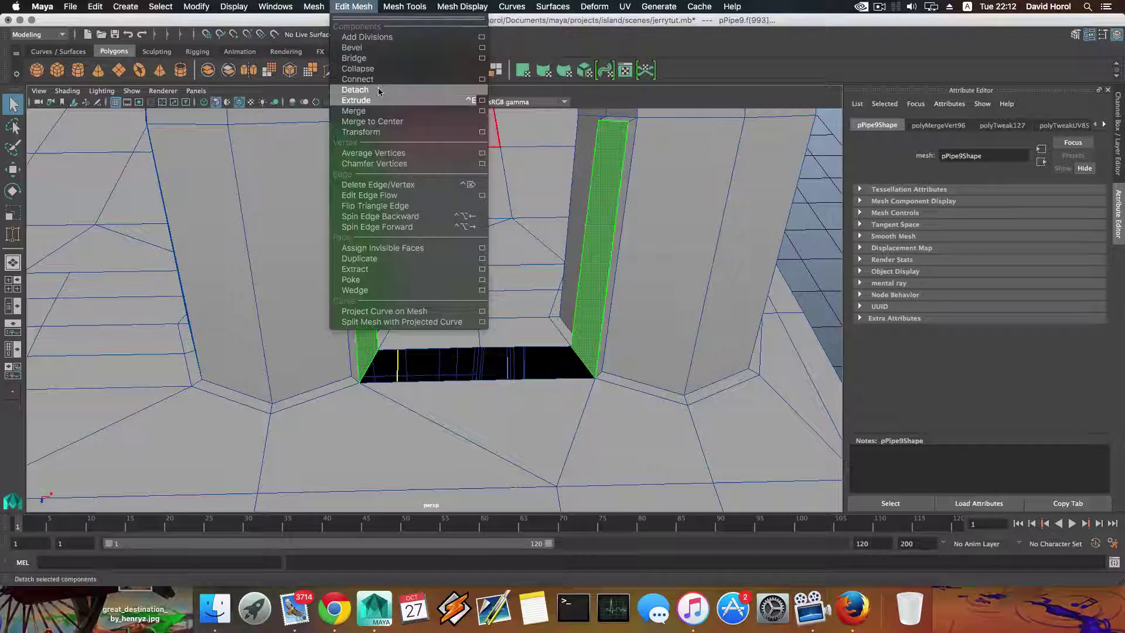
click(377, 59)
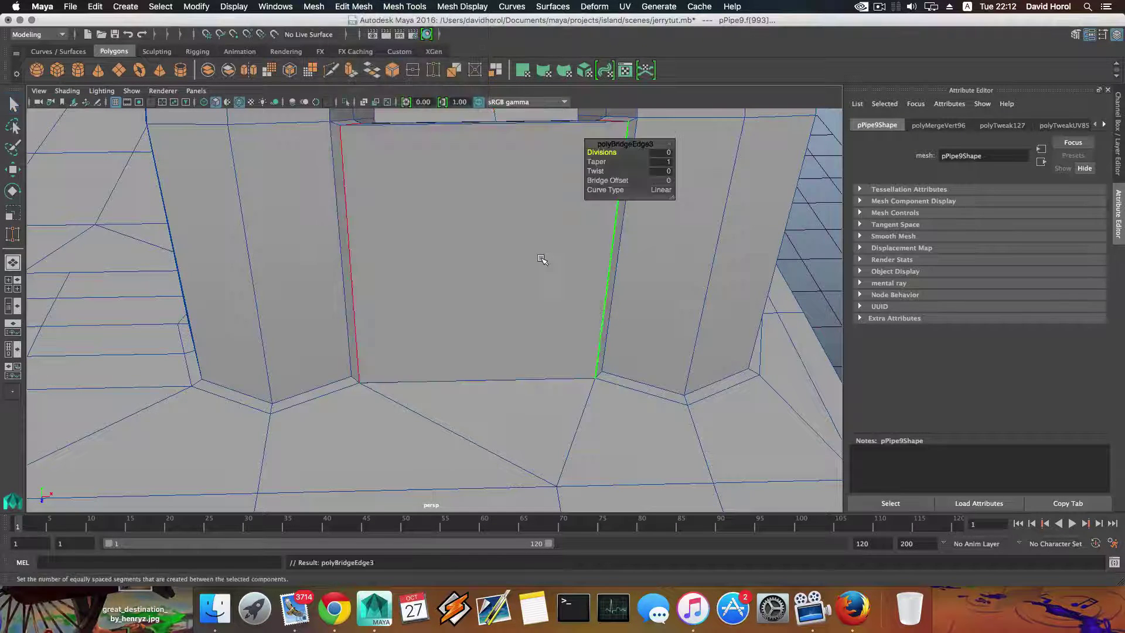
Step: Delete the short lengthwise edge line in the centre of the surface behind the new bridge, between the two bar bases
alt+drag(532, 239, 500, 265)
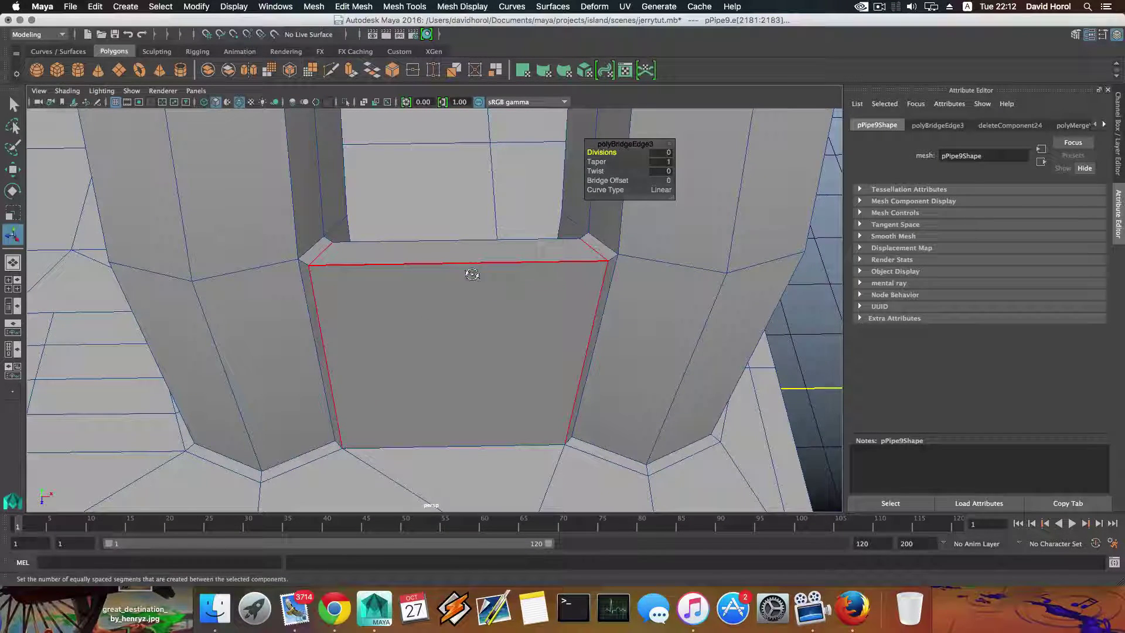
alt+drag(472, 274, 476, 364)
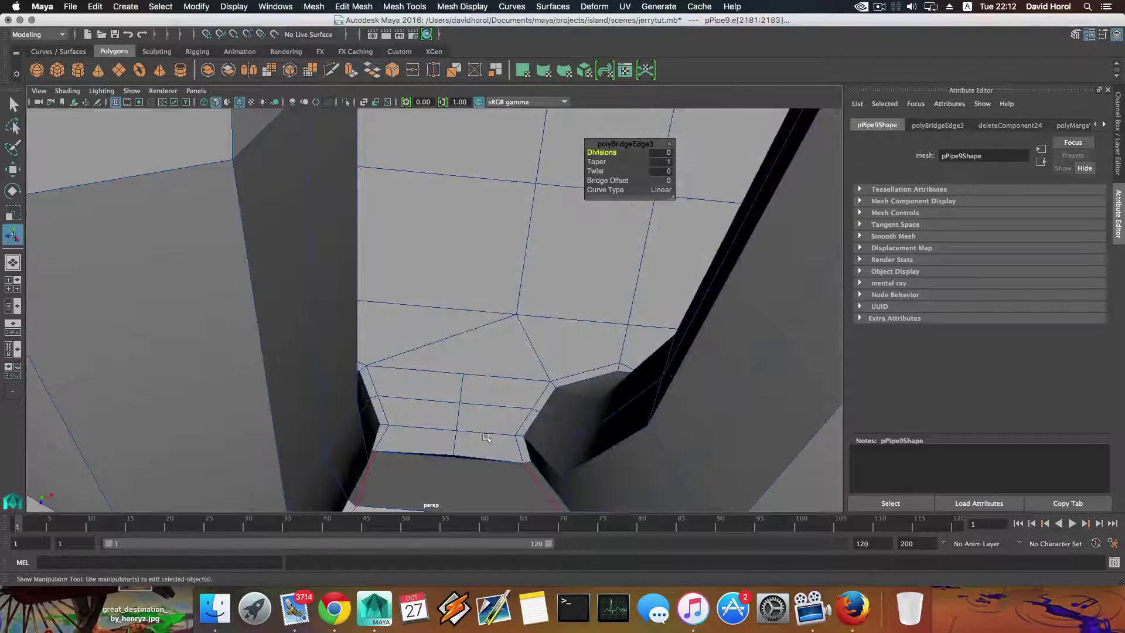
alt+drag(486, 437, 447, 322)
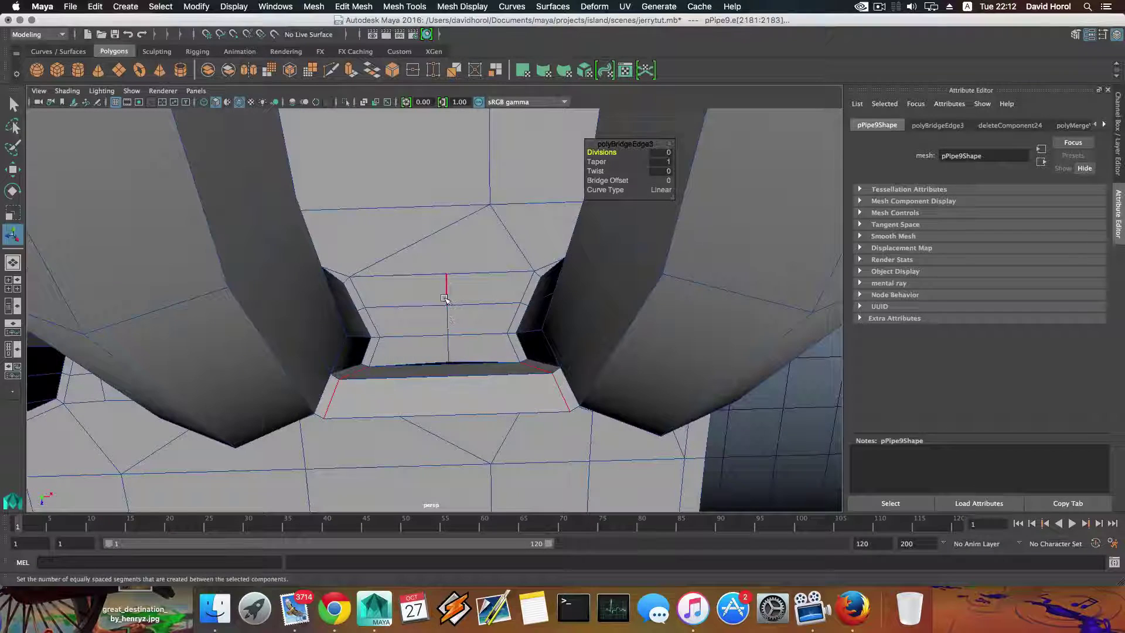
double_click(445, 298)
shift+right_drag(442, 297, 403, 314)
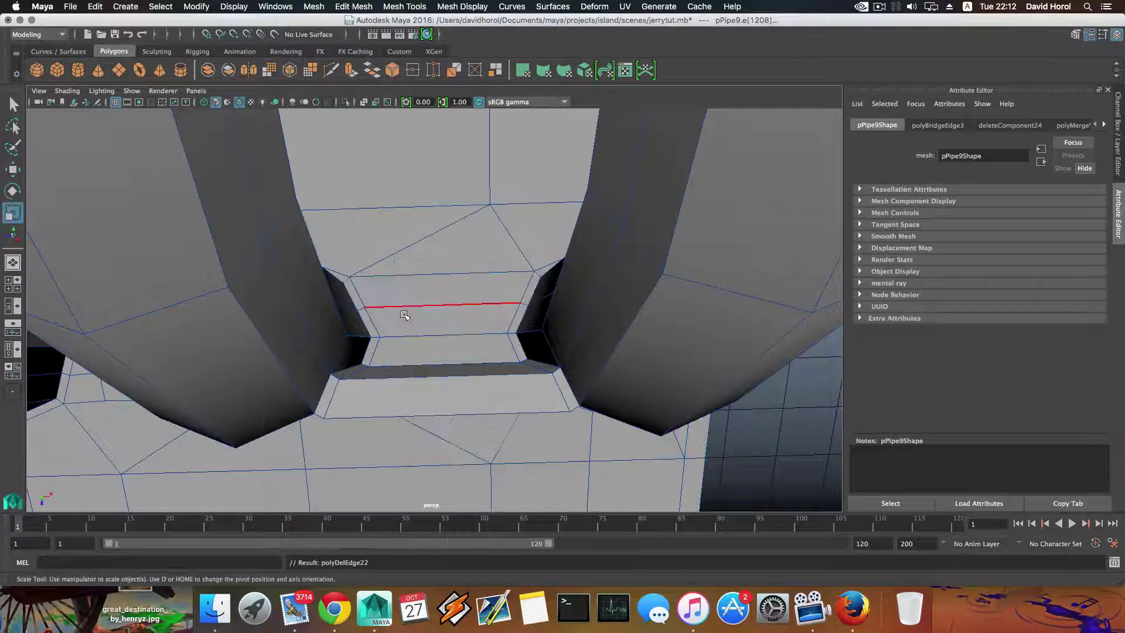
click(428, 347)
alt+drag(449, 382, 728, 352)
alt+drag(471, 271, 495, 384)
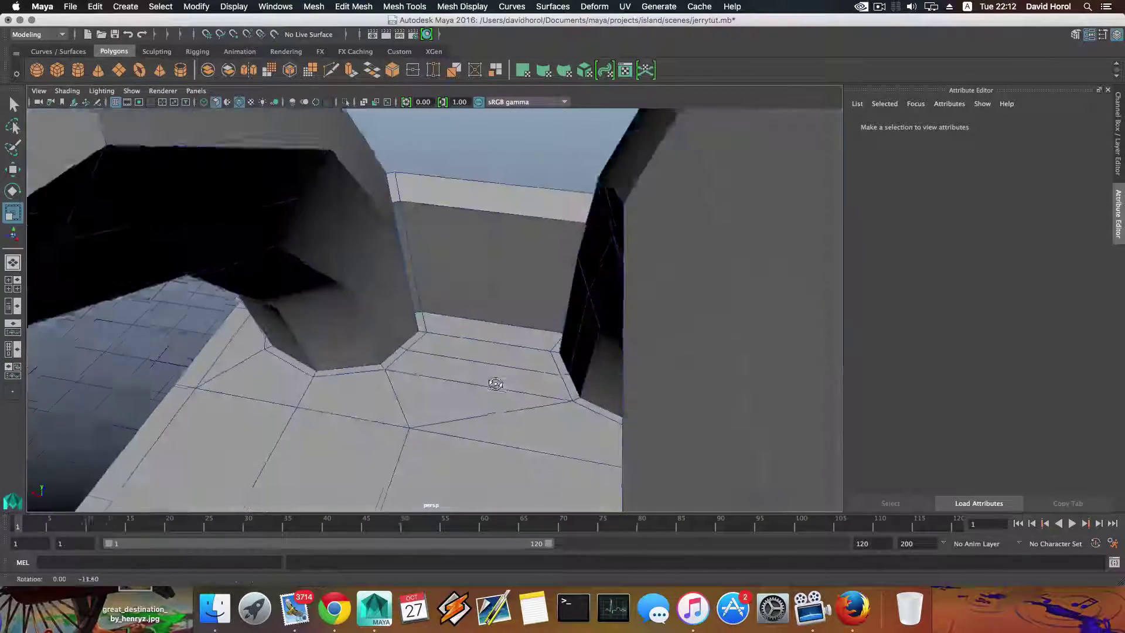
Step: Try moving the bottom edge of the bridge between the middle and right bars
alt+right_drag(495, 385, 544, 408)
right_click(527, 316)
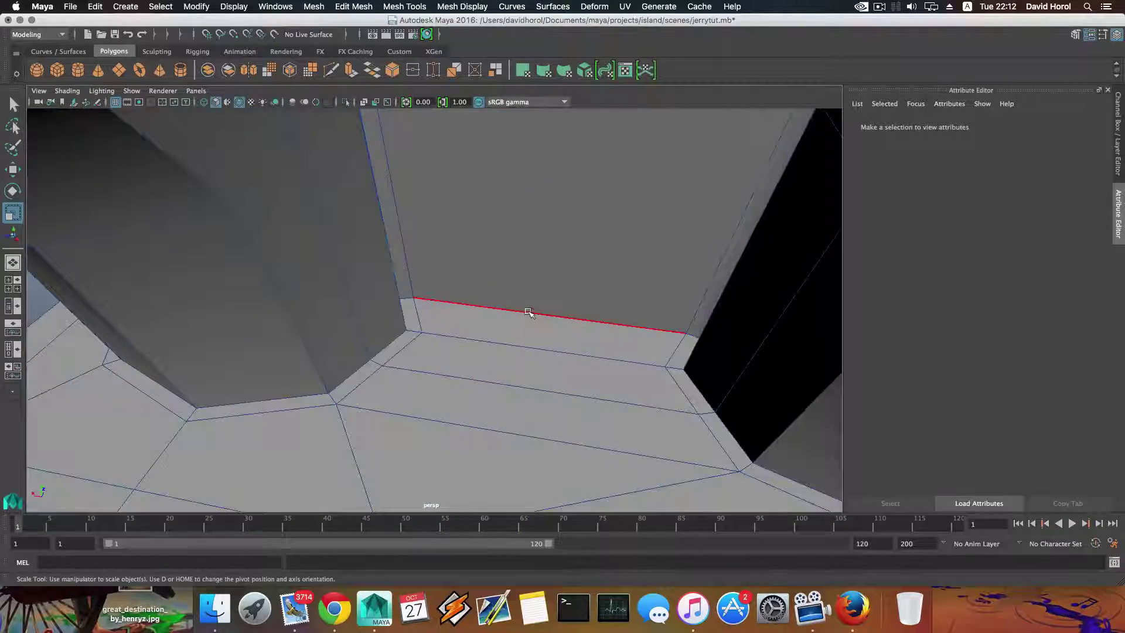
click(528, 312)
key(w)
drag(556, 264, 565, 275)
key(super+z)
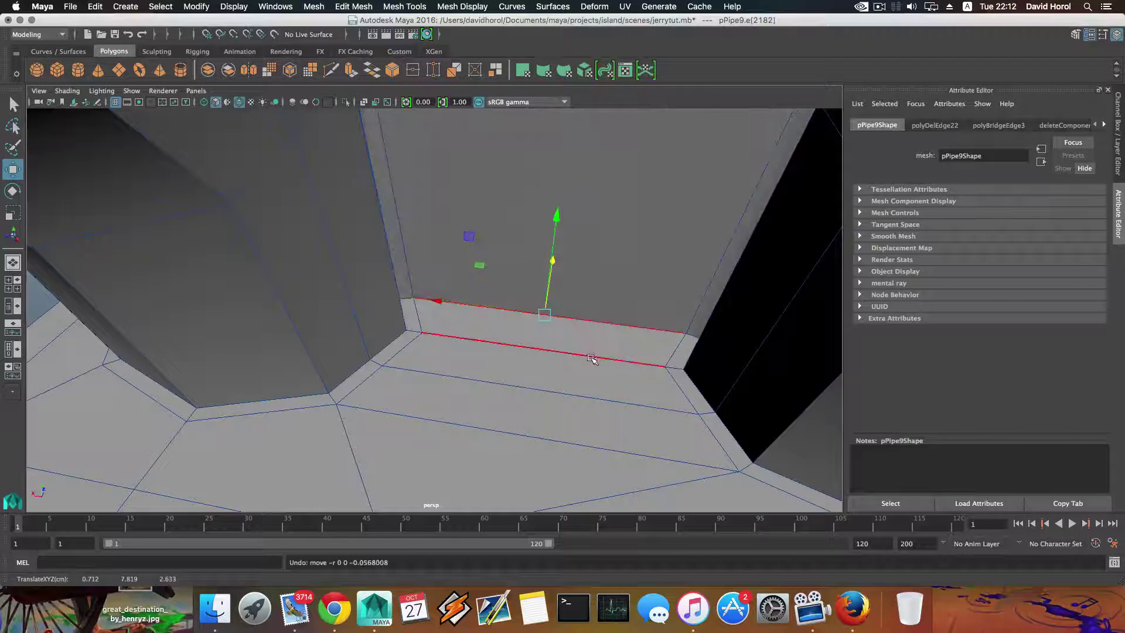
click(546, 351)
click(569, 318)
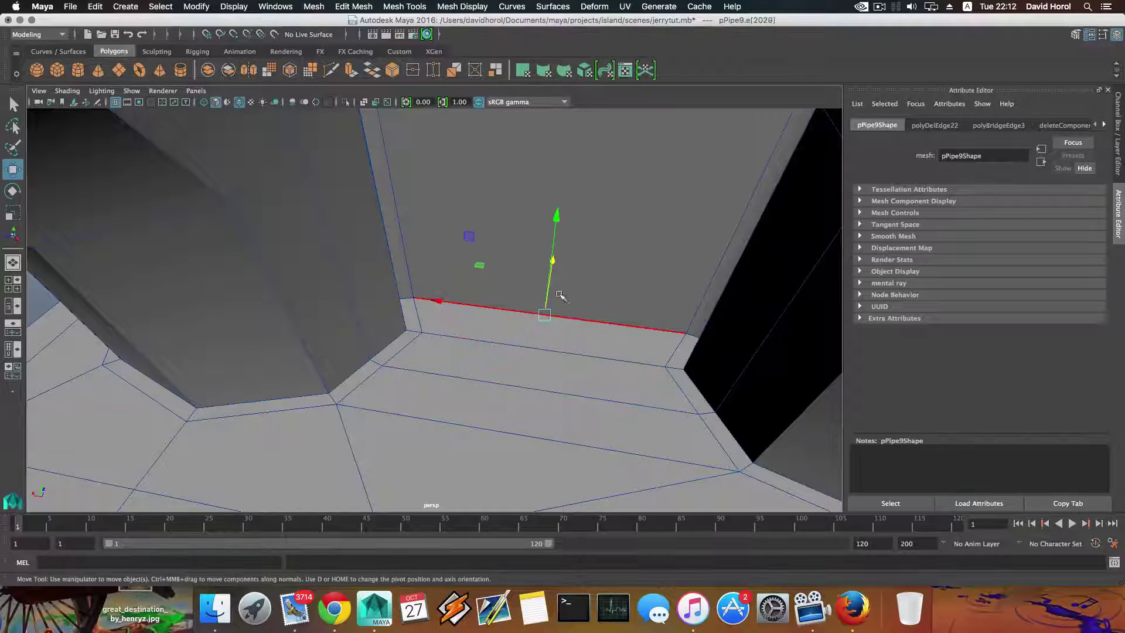
alt+drag(560, 293, 516, 233)
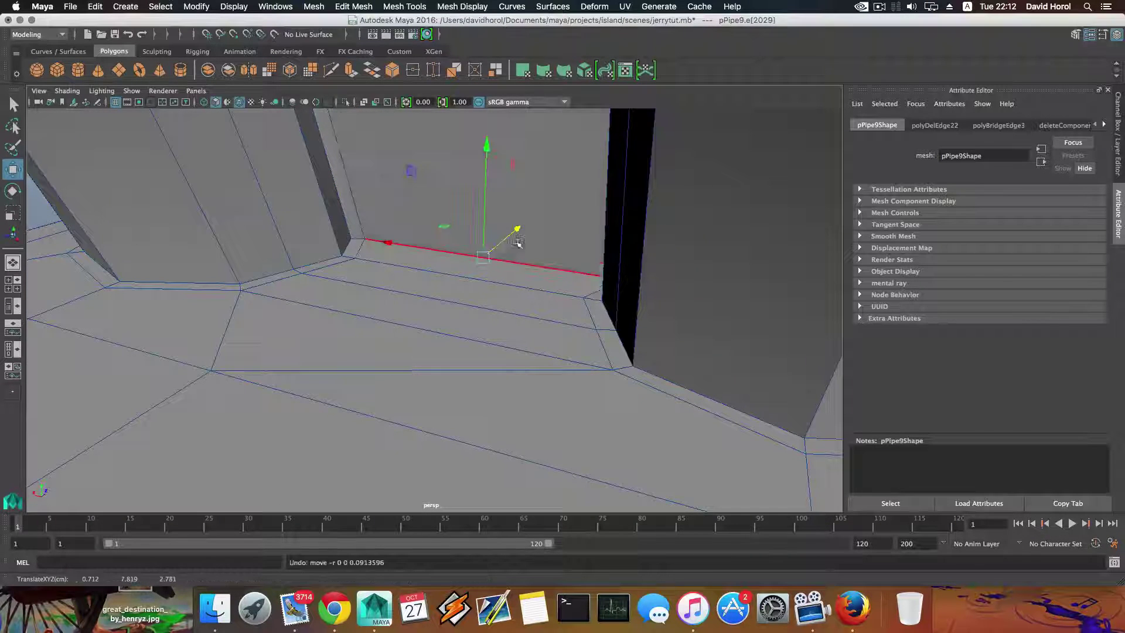
Step: Try nudging the vertex at the bridge's lower corner beside the handle bar base
alt+middle_drag(266, 302, 380, 321)
right_drag(343, 247, 299, 251)
alt+middle_drag(570, 274, 527, 280)
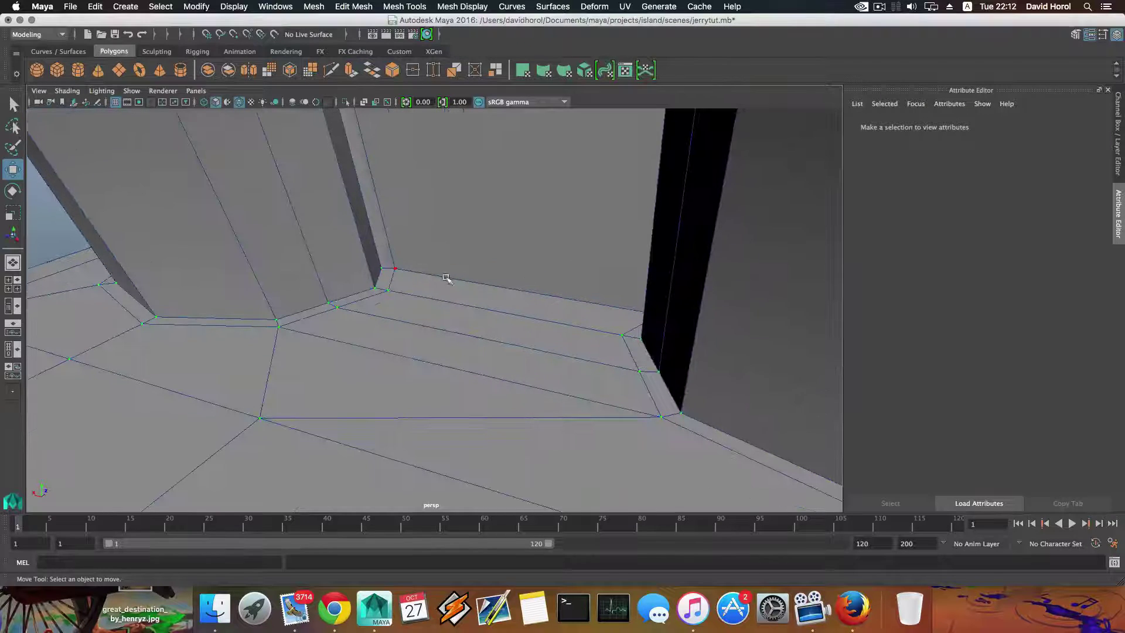
alt+middle_drag(381, 291, 431, 342)
mouse_move(432, 342)
alt+right_down()
mouse_move(488, 369)
mouse_move(440, 334)
alt+right_up()
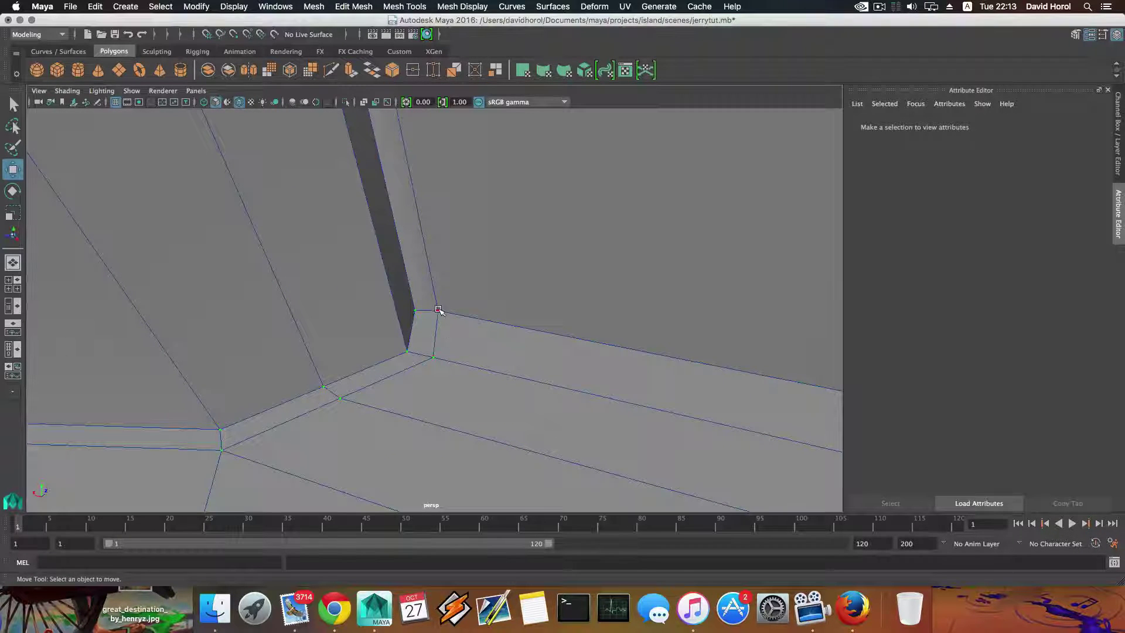
click(439, 310)
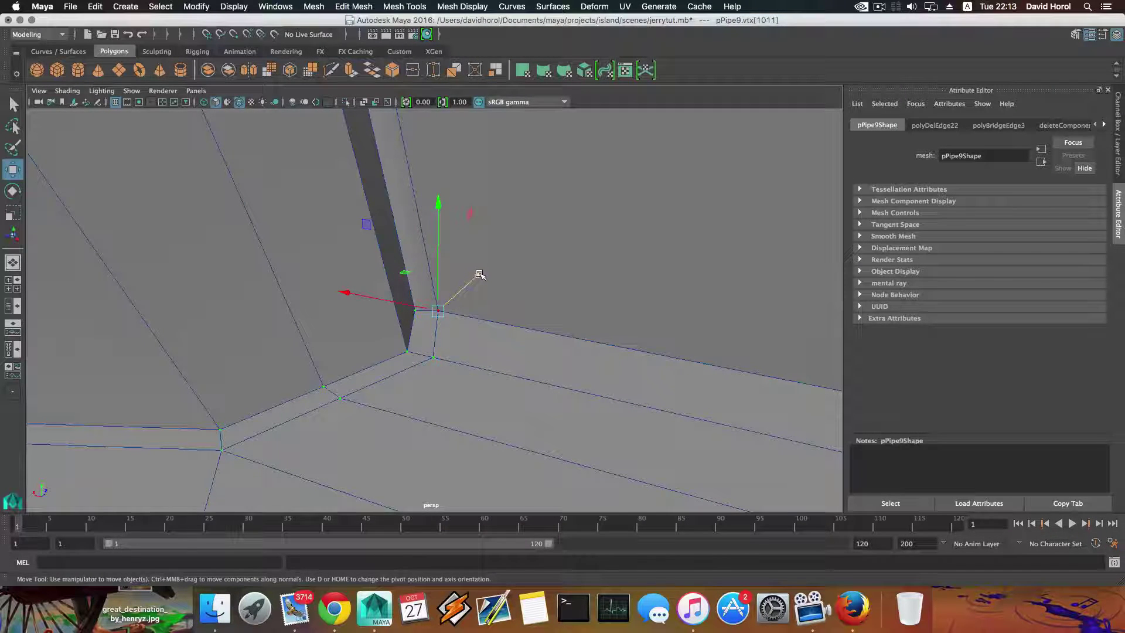
mouse_move(478, 275)
mouse_down()
mouse_move(502, 254)
mouse_move(469, 286)
mouse_move(508, 275)
mouse_move(467, 283)
mouse_move(495, 264)
mouse_move(480, 288)
mouse_up()
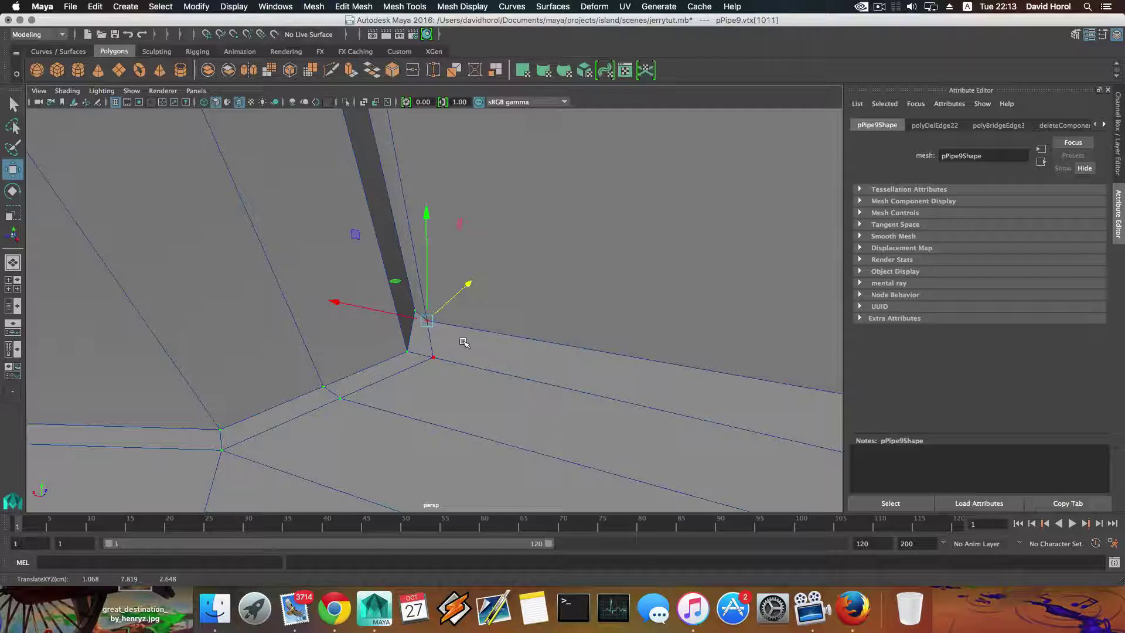
key(z)
Step: Check the smoothed preview of the bridge and the adjoining bar bases, and return to the unsmoothed mesh
alt+middle_drag(410, 339, 443, 349)
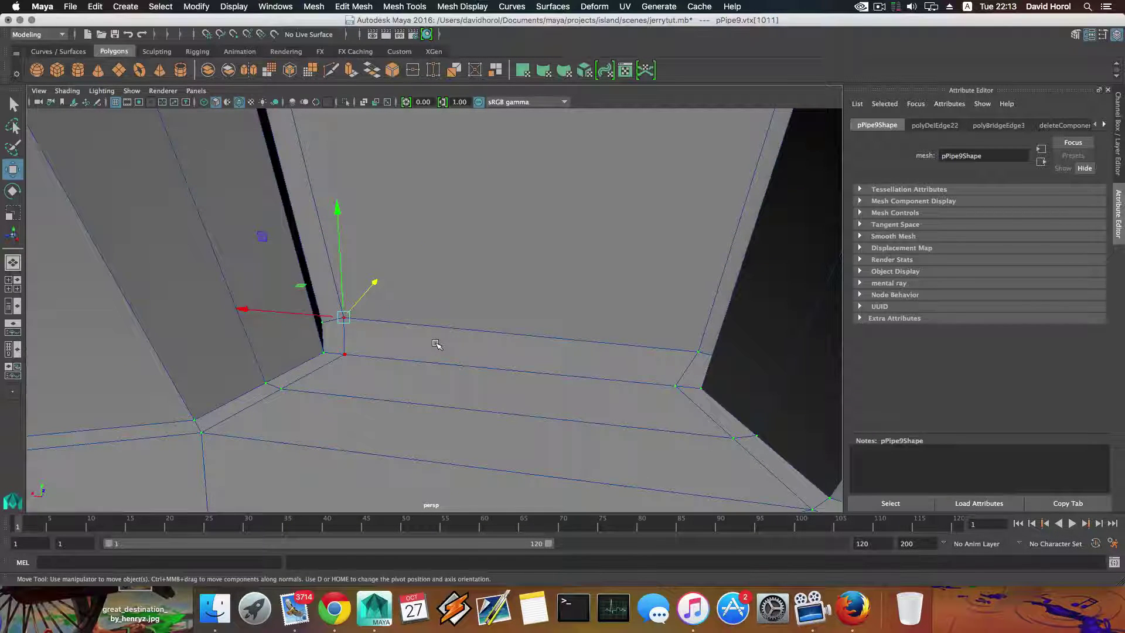
key(3)
scroll(436, 344, down, 3)
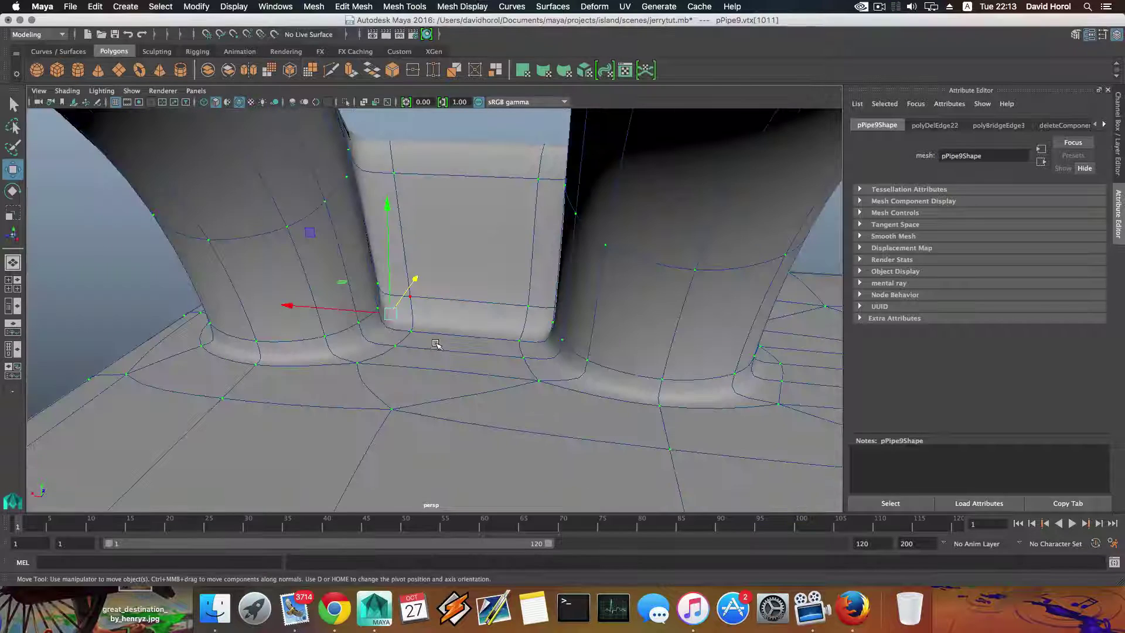
key(1)
Step: Split the edge ring through the middle of the narrow face rows behind the bridge, between the two bar bases
alt+drag(436, 344, 500, 334)
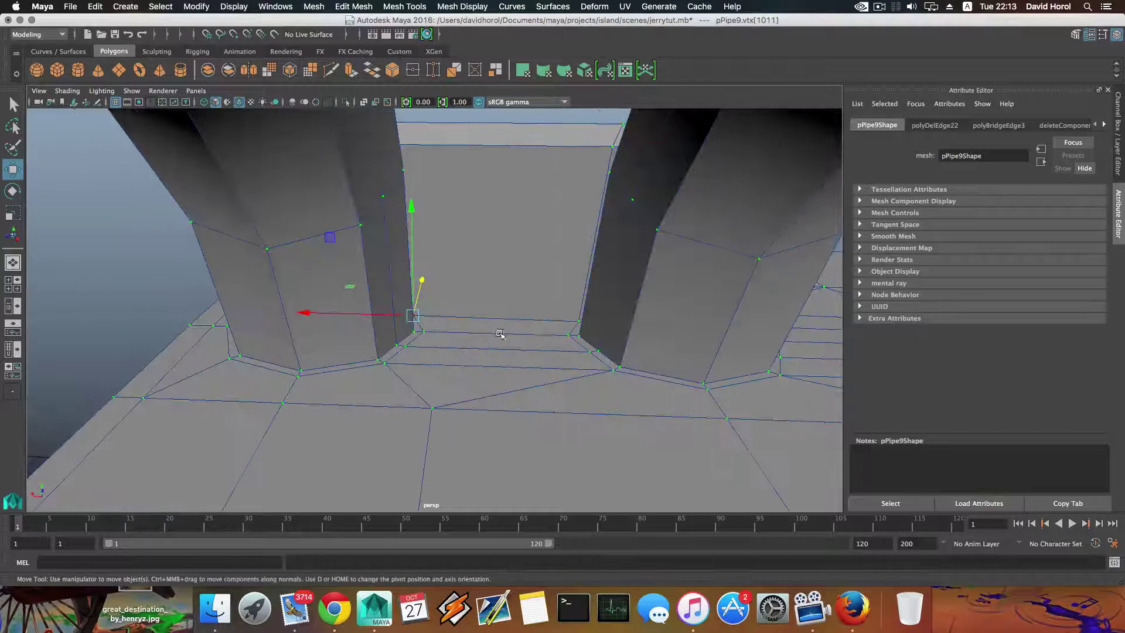
right_drag(493, 323, 492, 327)
click(493, 332)
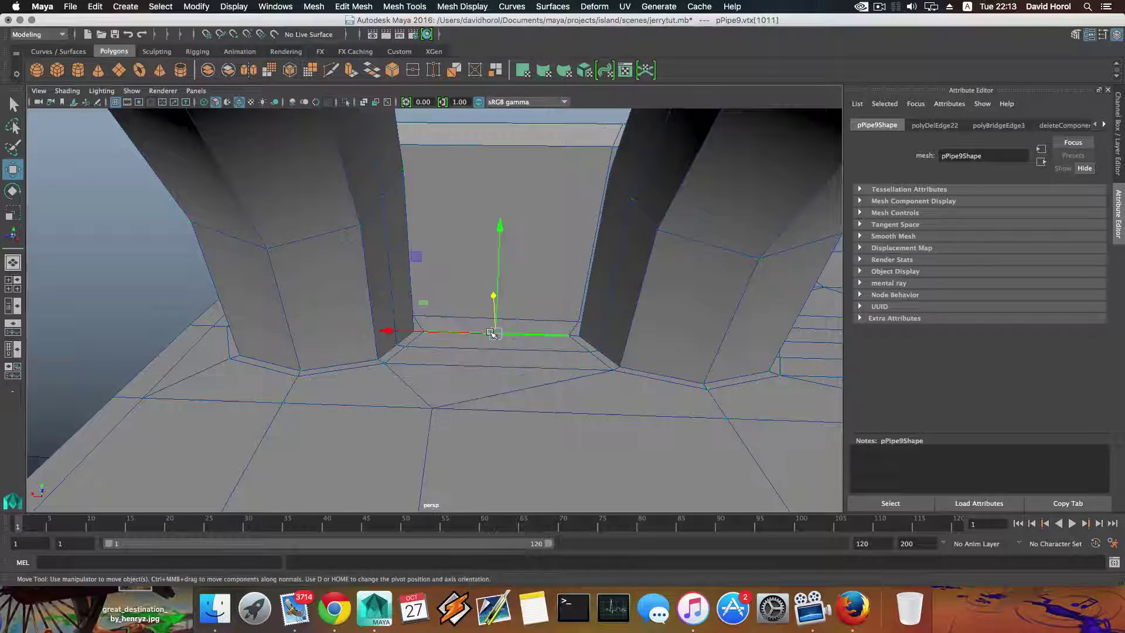
ctrl+right_click(495, 335)
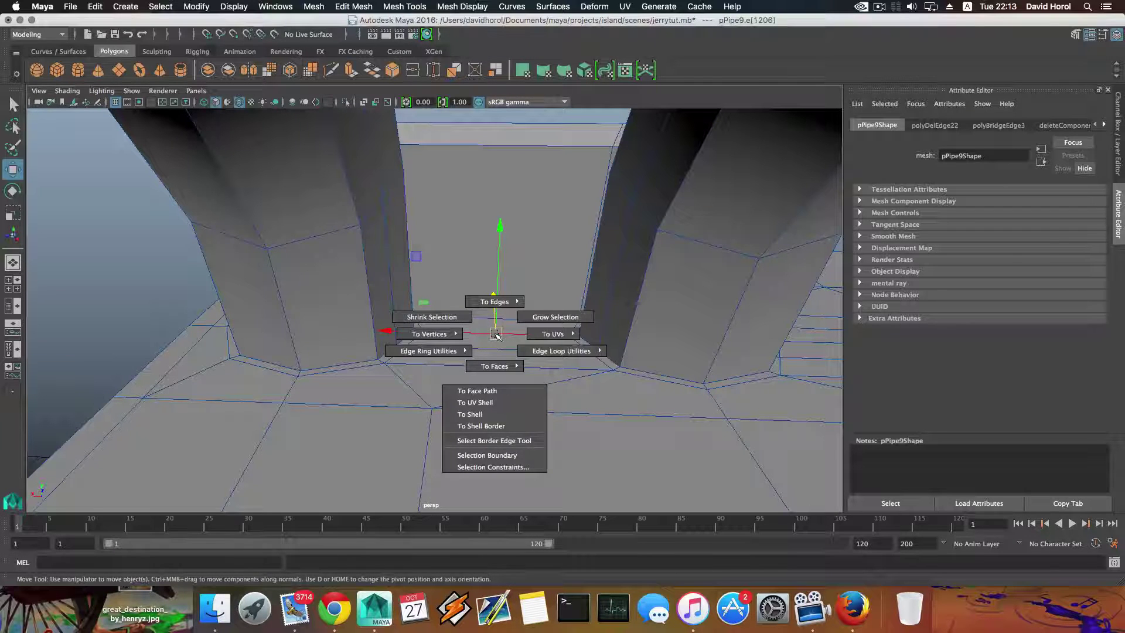
ctrl+right_drag(495, 334, 445, 356)
ctrl+right_drag(509, 371, 509, 372)
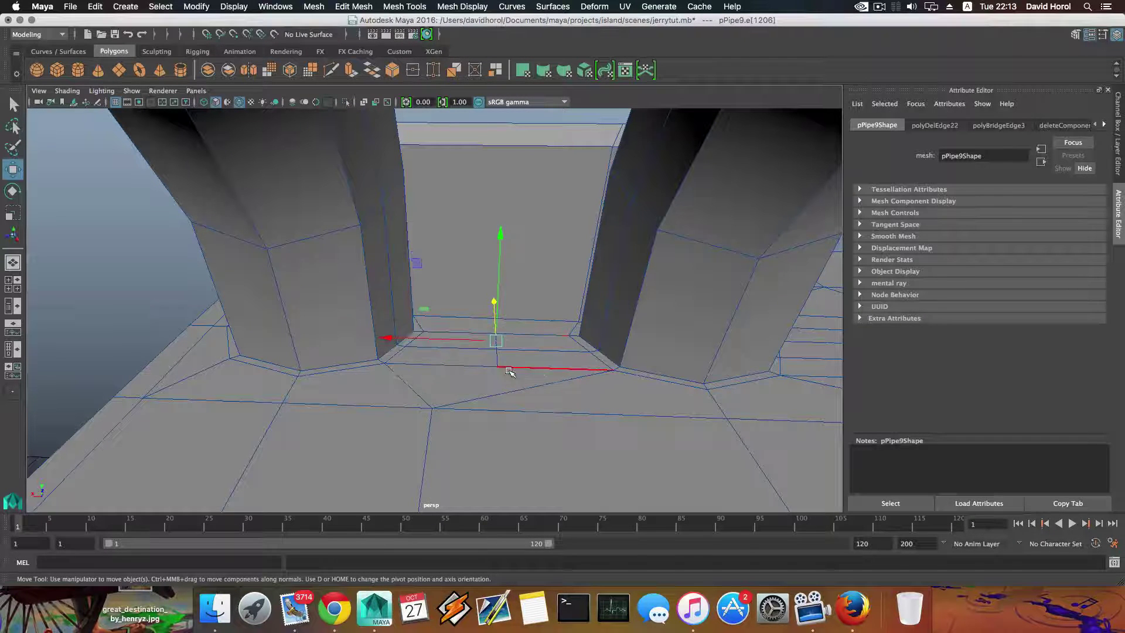
mouse_move(501, 378)
alt+mouse_down()
mouse_move(487, 391)
mouse_move(557, 422)
mouse_move(510, 395)
alt+mouse_up()
mouse_move(431, 395)
alt+mouse_down()
mouse_move(396, 391)
mouse_move(427, 390)
alt+mouse_up()
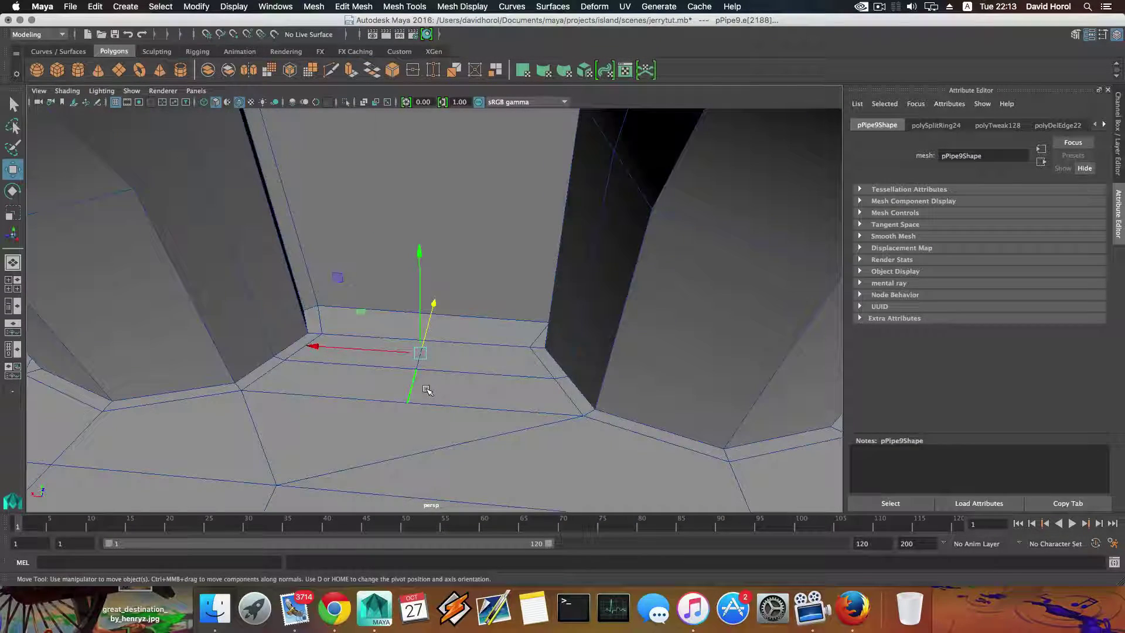
Step: Split the edge ring through the bridge's upper edge to run a line down the middle of its face
key(F8)
alt+drag(444, 286, 435, 355)
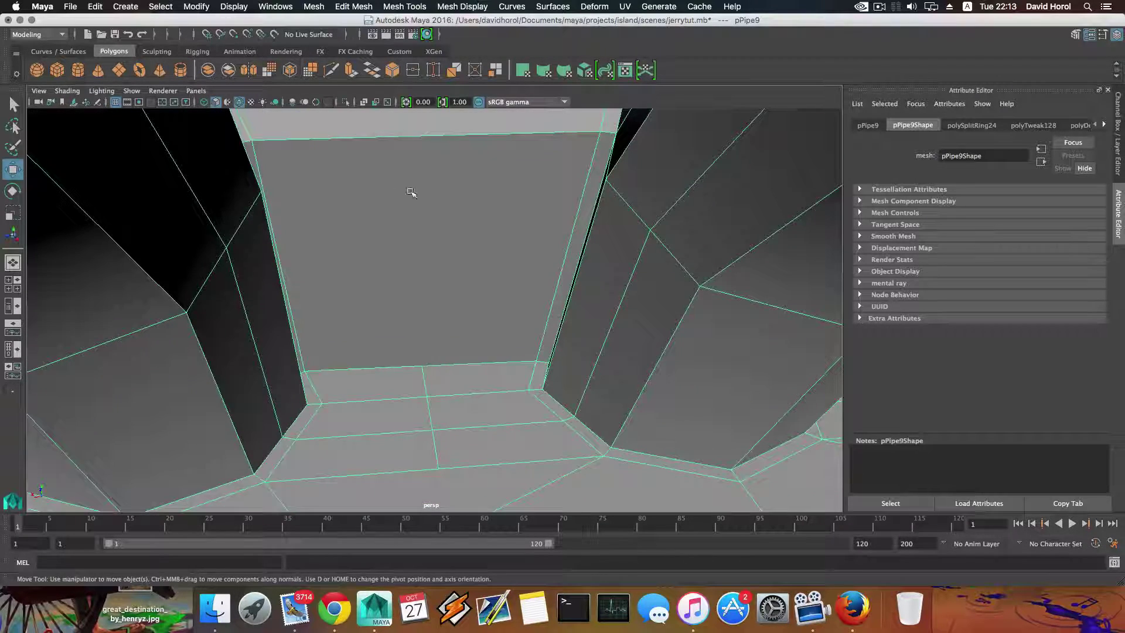
alt+drag(410, 193, 407, 169)
right_drag(407, 151, 405, 119)
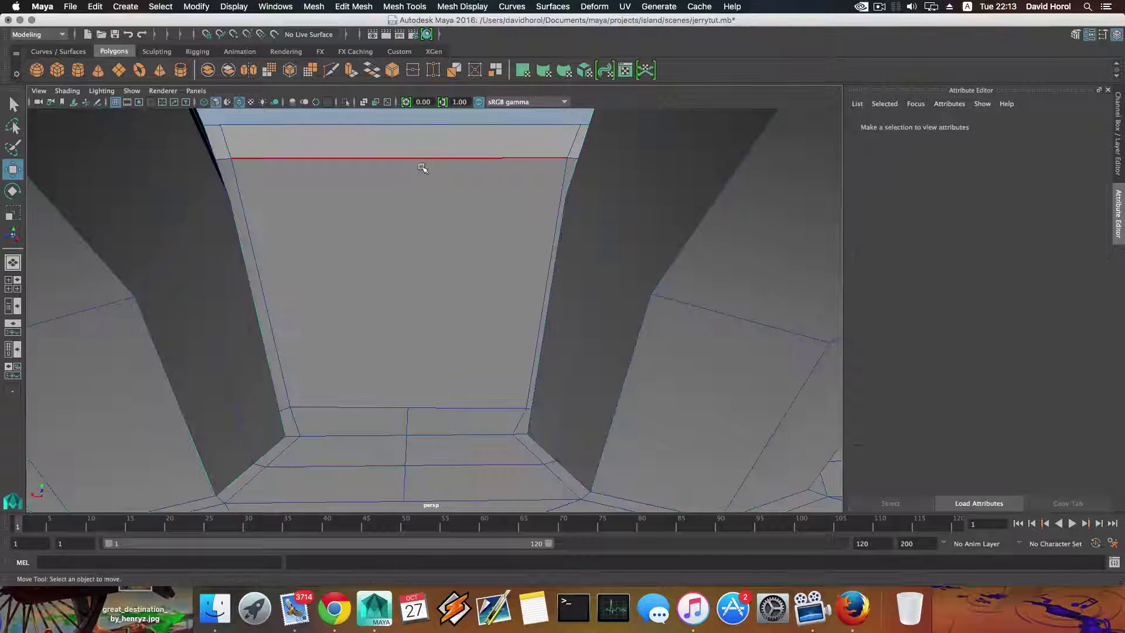
click(414, 159)
ctrl+right_click(414, 161)
ctrl+right_drag(346, 180, 421, 198)
Step: Inspect the opposite side of the bridge and delete the new middle edge line from it
alt+drag(413, 251, 445, 296)
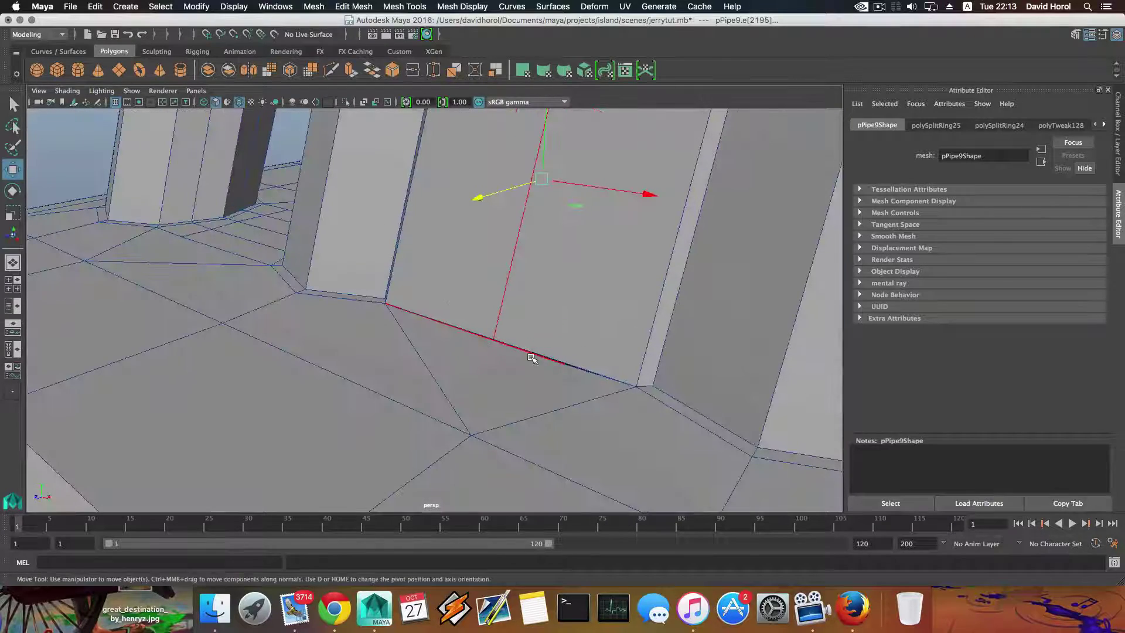
alt+drag(539, 356, 467, 397)
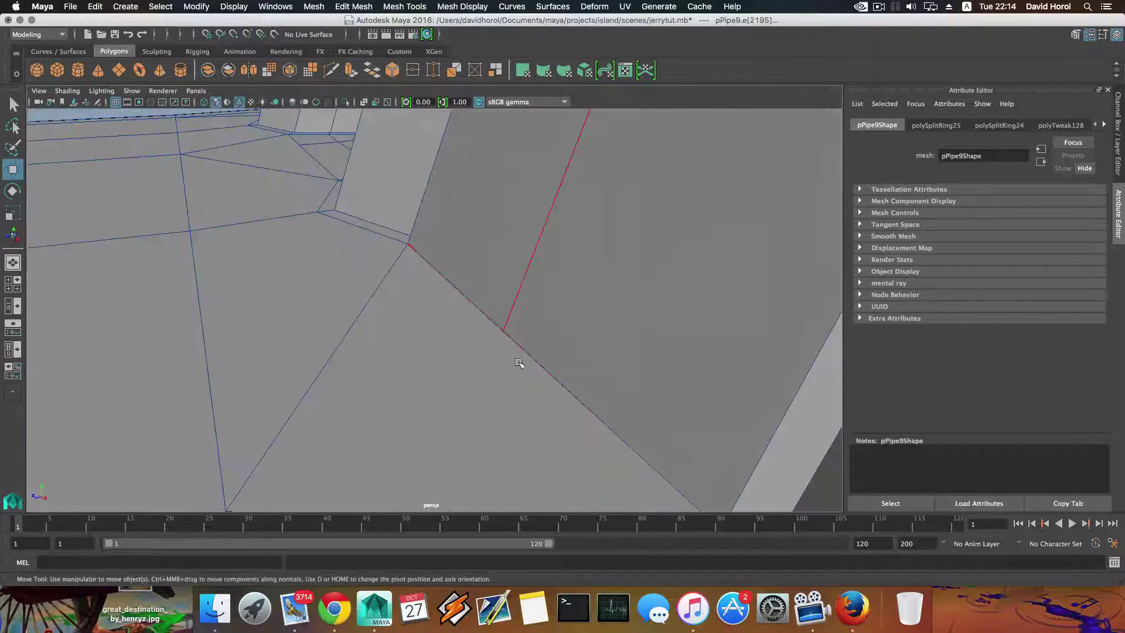
alt+drag(532, 344, 392, 239)
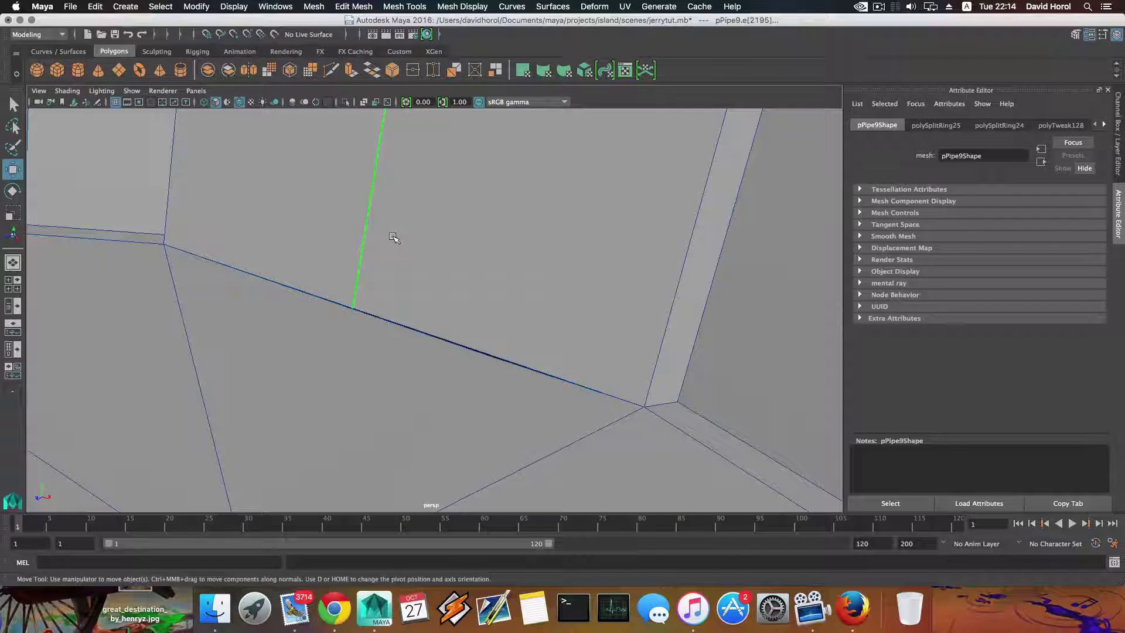
shift+right_click(393, 237)
shift+right_drag(345, 249, 344, 252)
Step: Delete the triangular face of the can's surface at the foot of the bridge's opposite side
scroll(359, 267, down, 8)
alt+drag(360, 267, 378, 300)
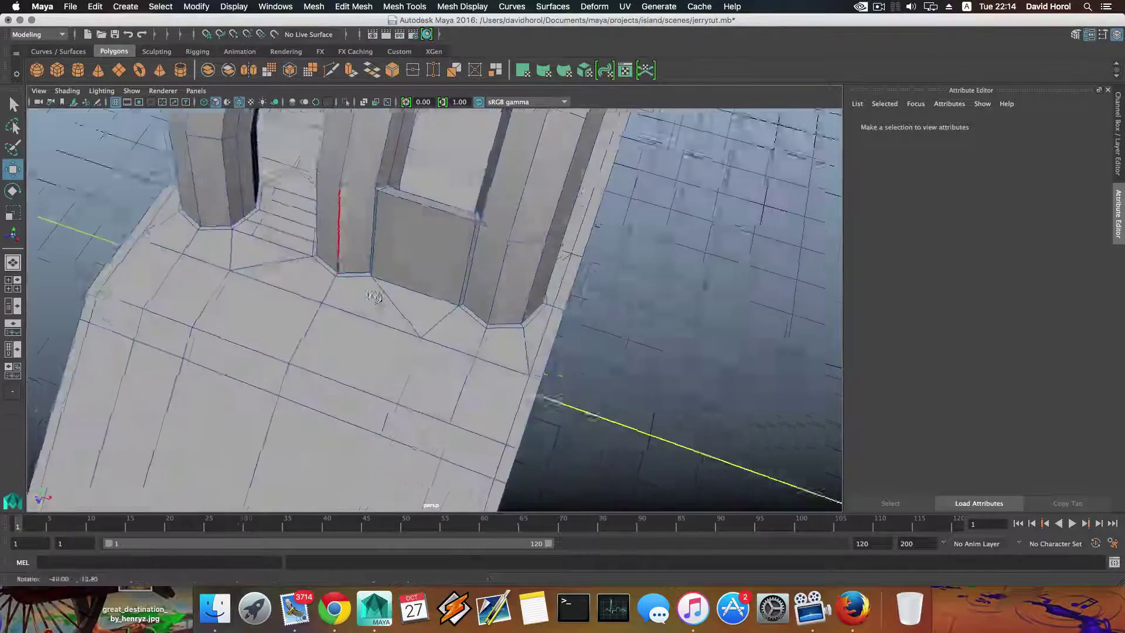
alt+right_drag(378, 300, 646, 389)
alt+right_drag(398, 337, 429, 345)
alt+drag(372, 335, 415, 320)
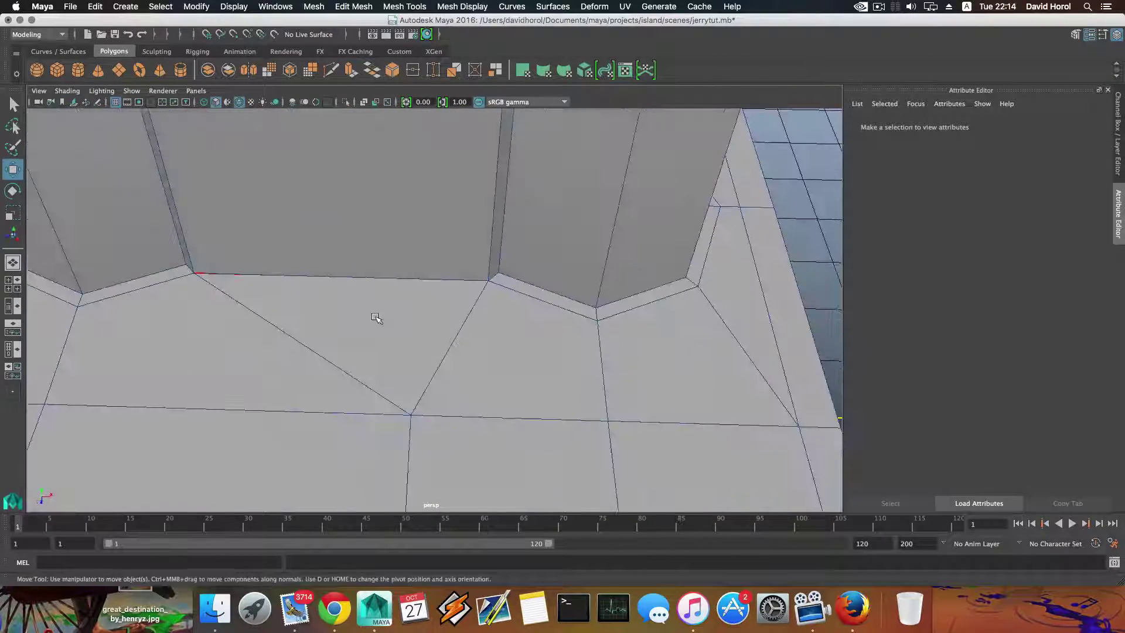
right_drag(369, 298, 378, 221)
click(373, 330)
key(Delete)
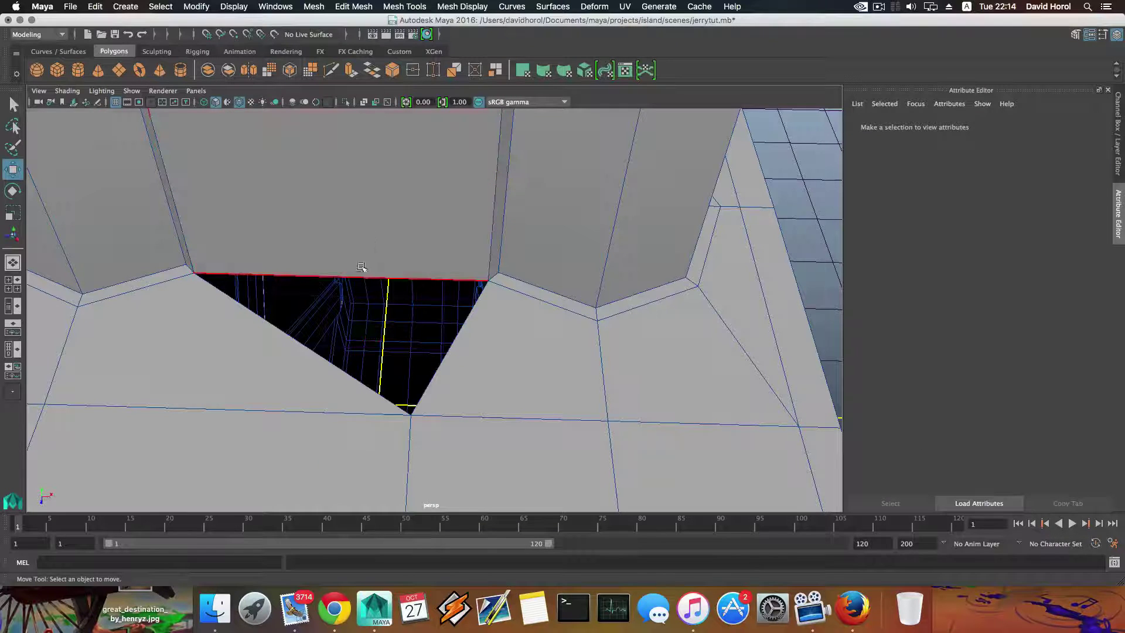
Step: Fill the triangular hole at the foot of the bridge with Fill Hole
double_click(362, 277)
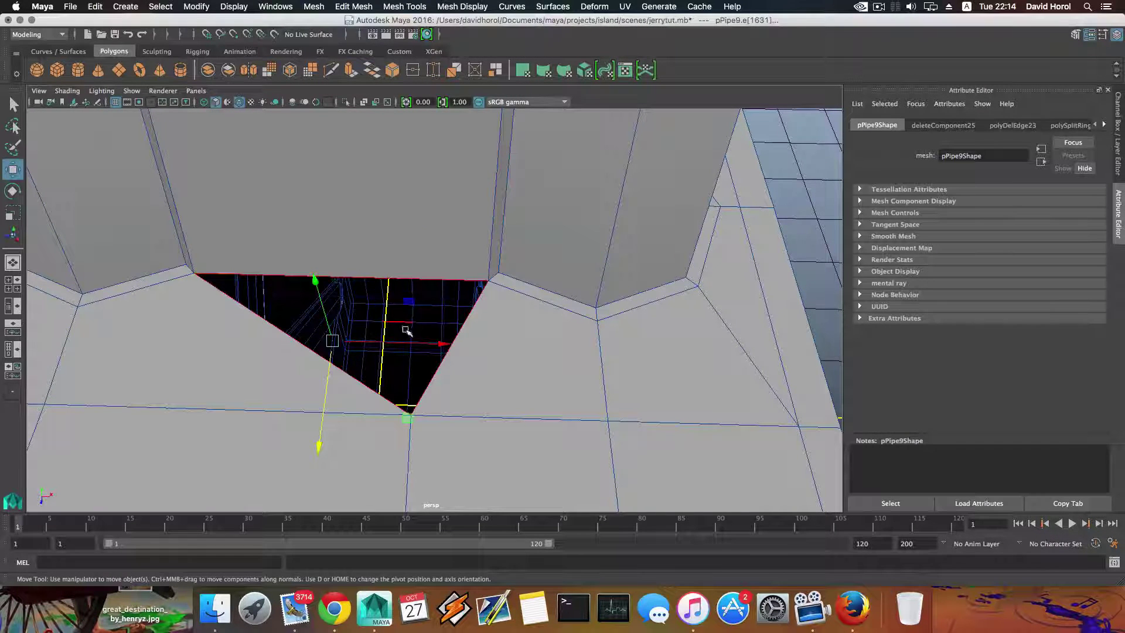
alt+drag(417, 380, 484, 352)
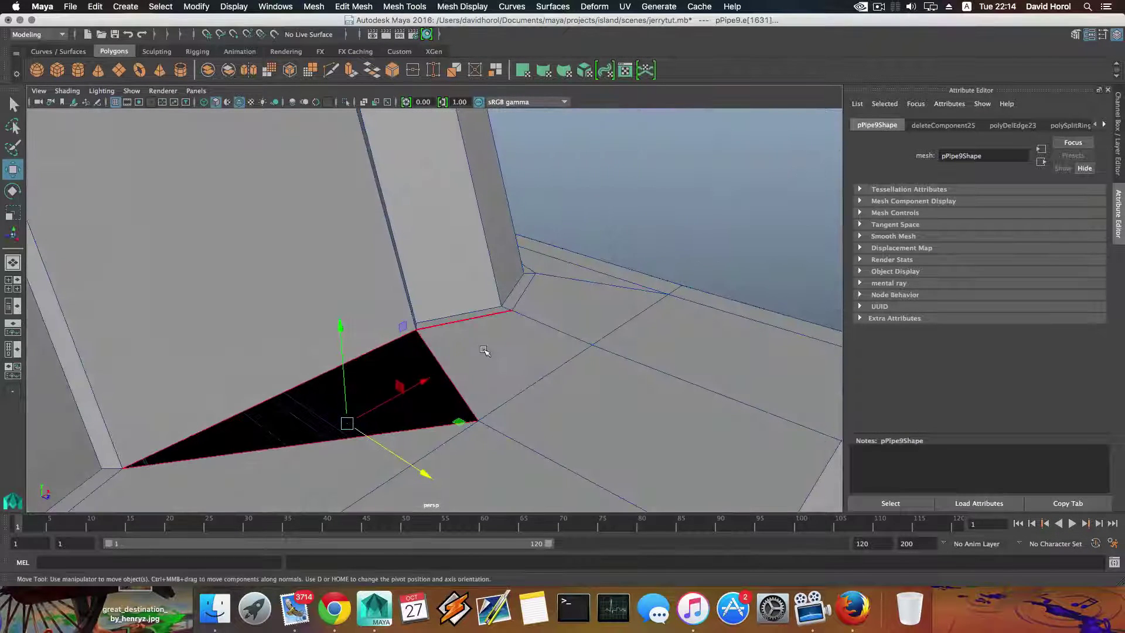
click(314, 6)
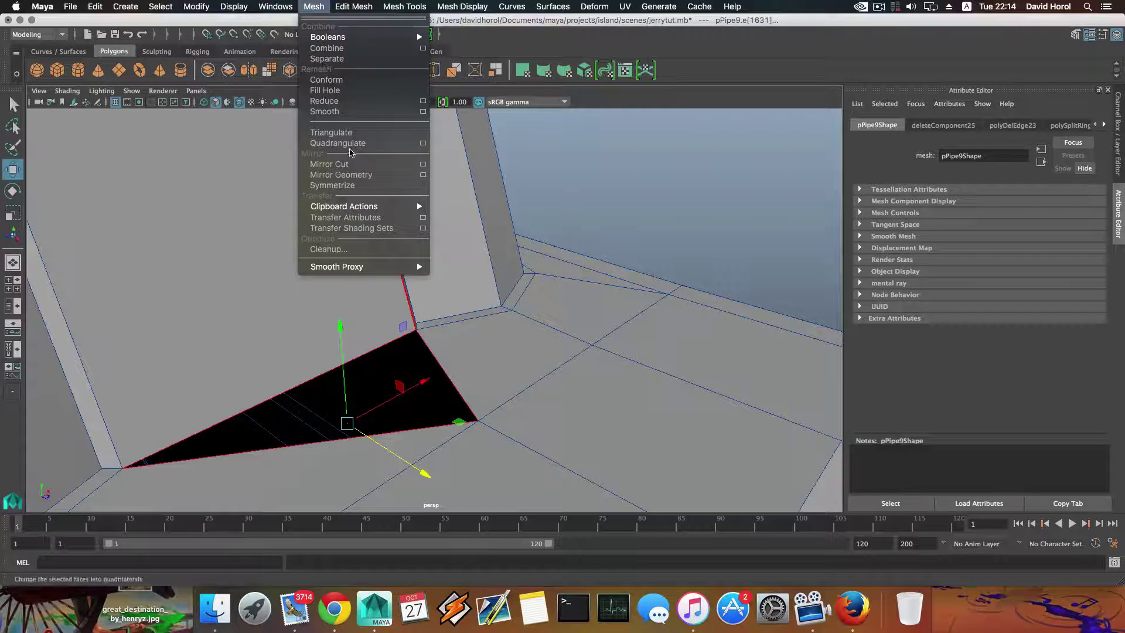
click(326, 90)
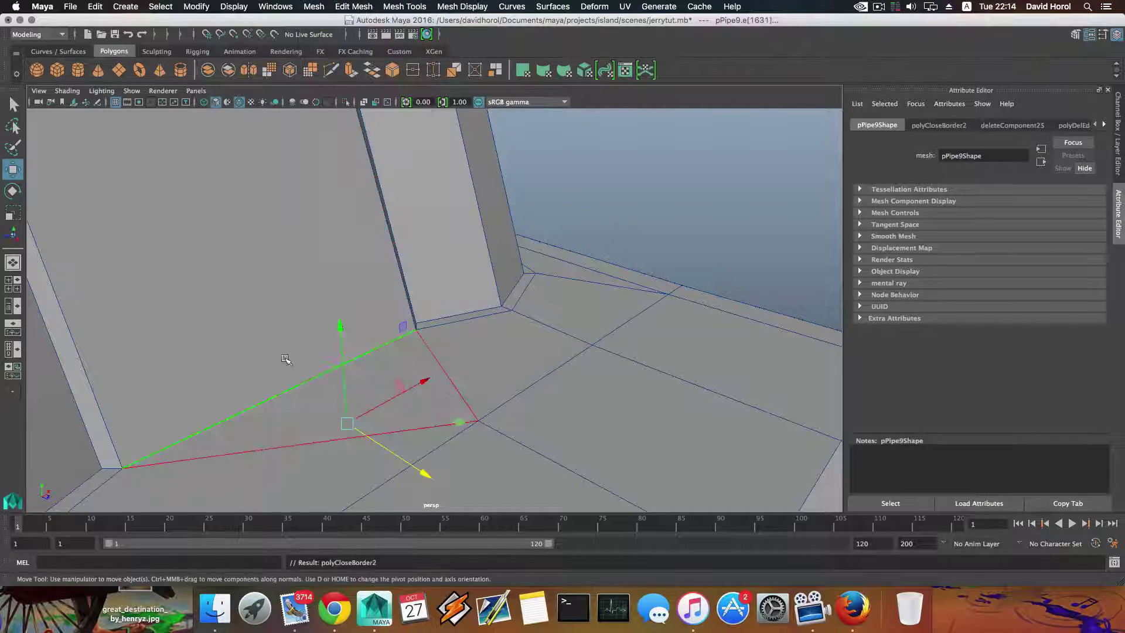
Step: Delete the centre edge line behind the bridge and split that edge ring through the middle again
alt+drag(285, 359, 404, 406)
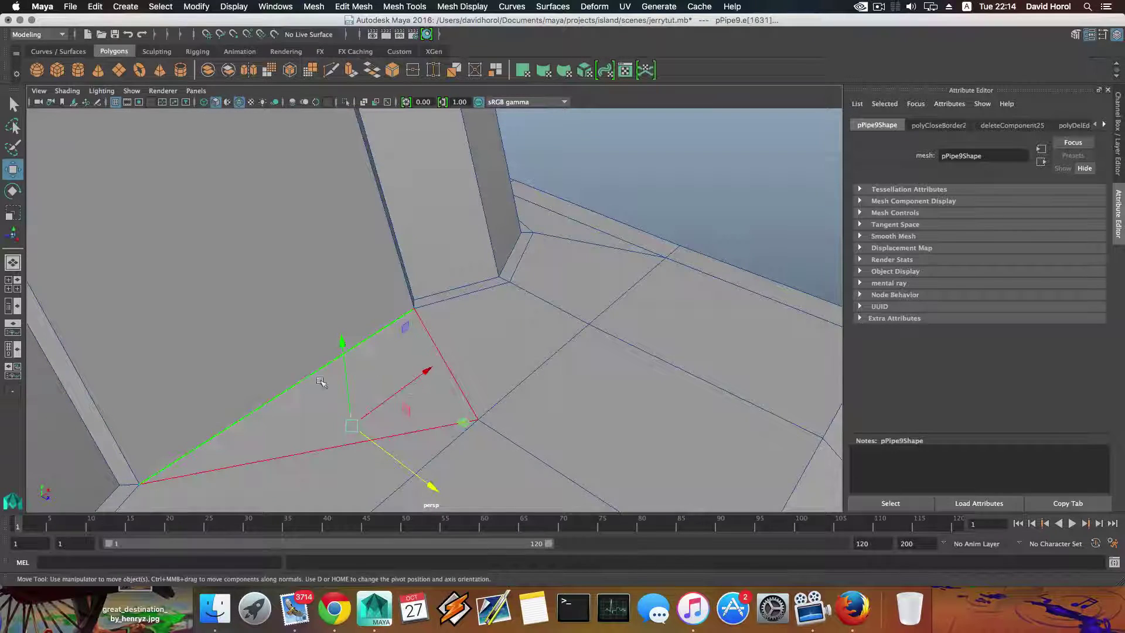
alt+drag(322, 382, 484, 386)
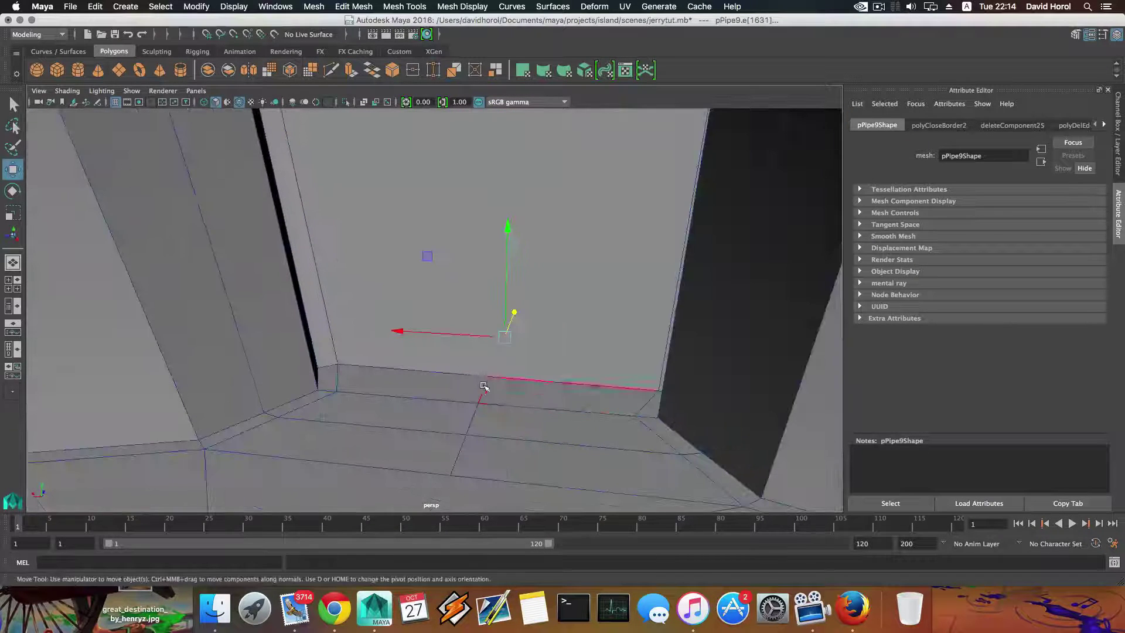
shift+right_click(475, 419)
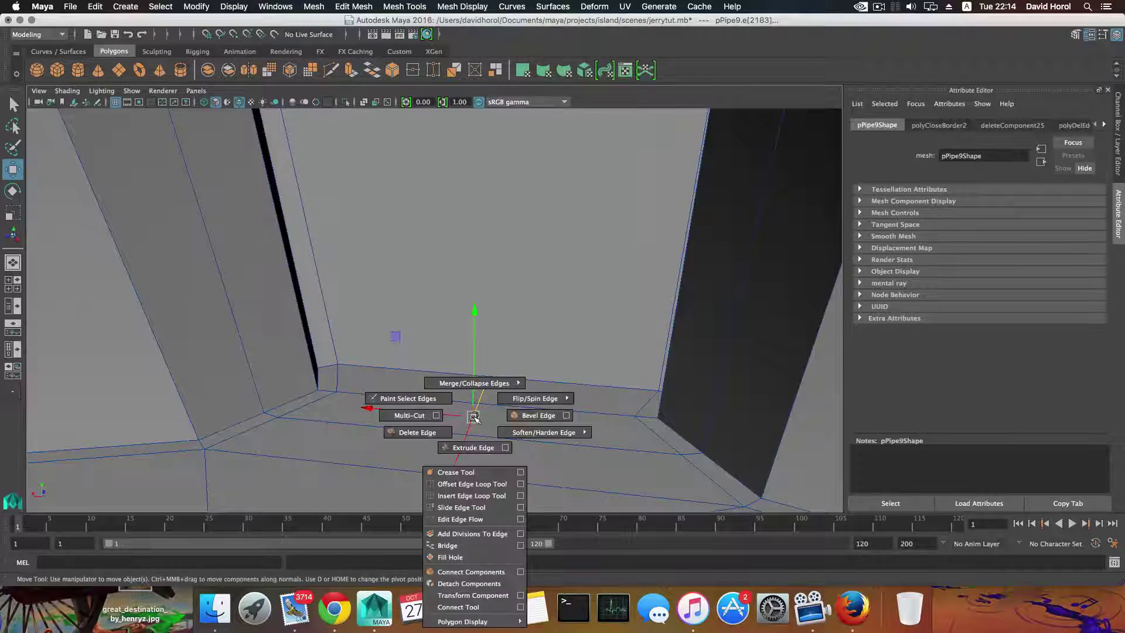
click(418, 433)
click(478, 403)
ctrl+right_click(479, 405)
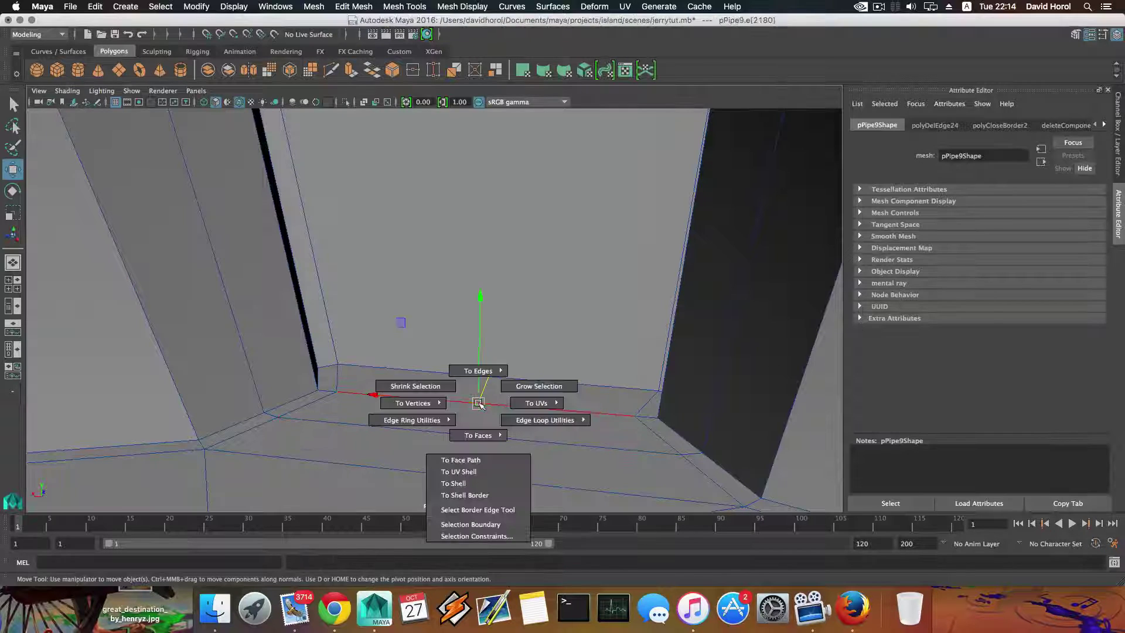
mouse_move(435, 418)
click(498, 432)
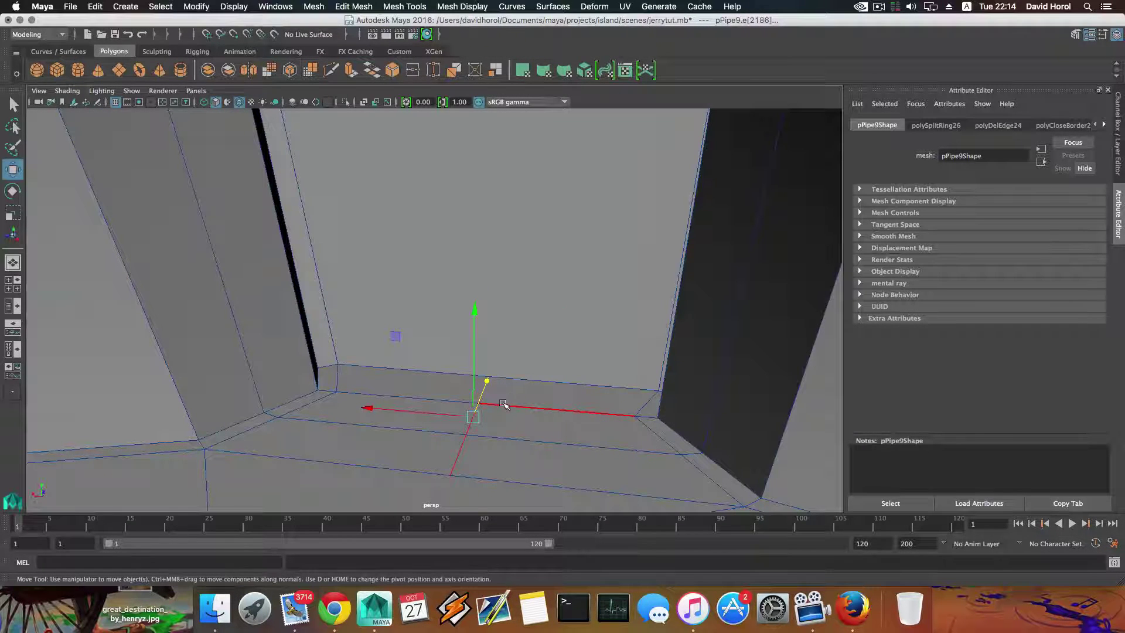
Step: Try moving the crosswise edge behind the bridge and the bridge's bottom edge
click(557, 410)
drag(560, 373, 571, 387)
key(super+z)
click(603, 386)
alt+drag(466, 384, 515, 388)
drag(511, 343, 504, 333)
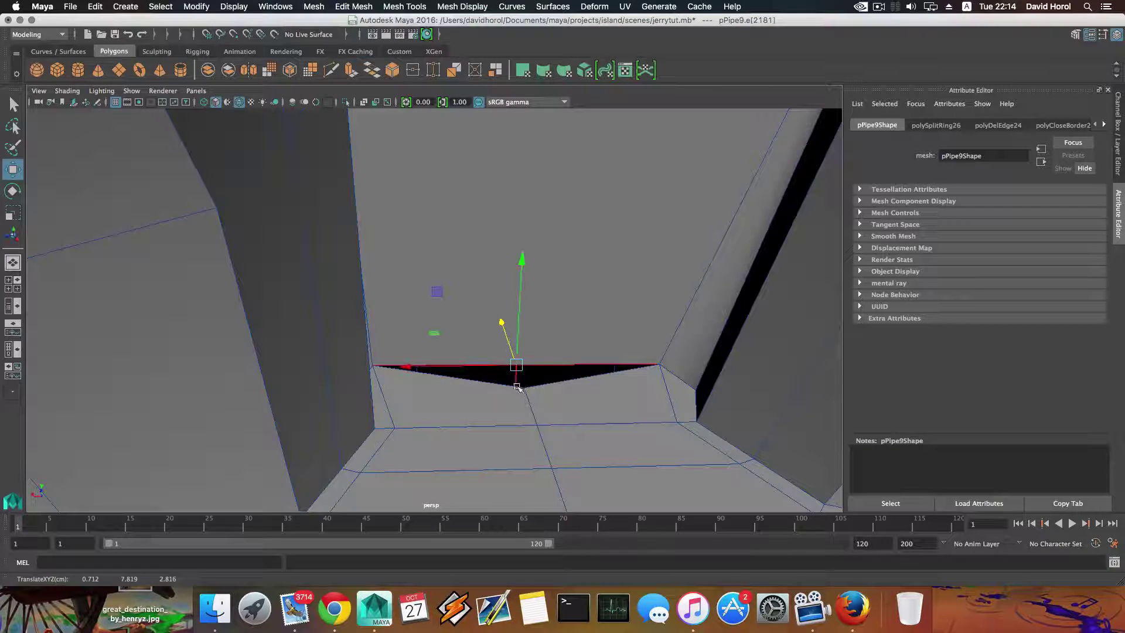
Step: Delete the centre edge line running across the strips behind the bridge
alt+drag(518, 404, 488, 415)
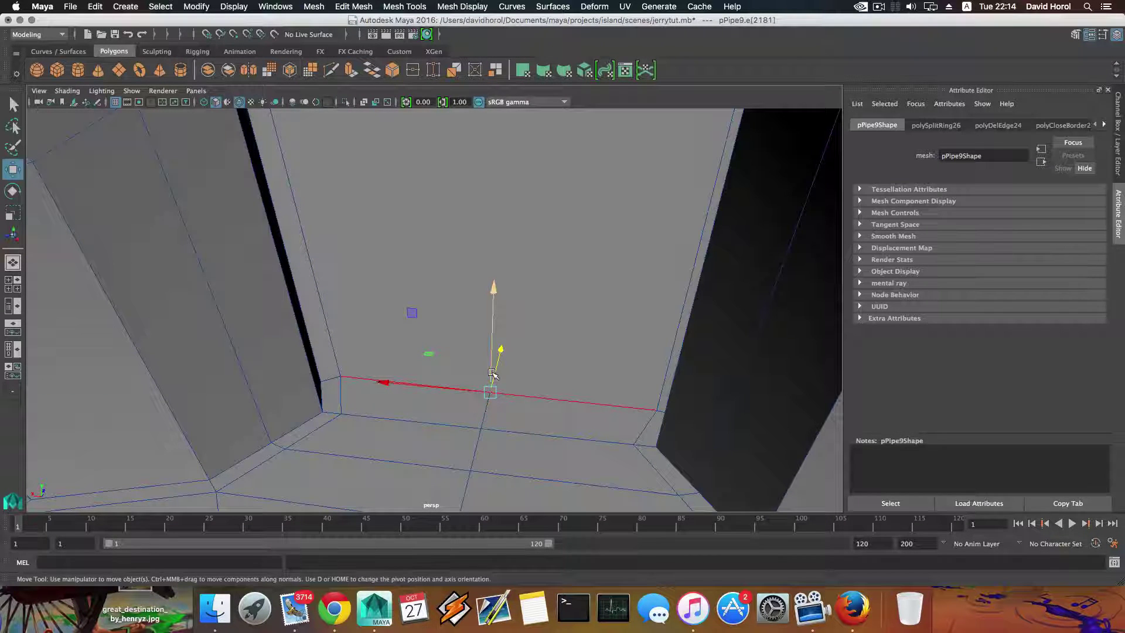
shift+click(485, 414)
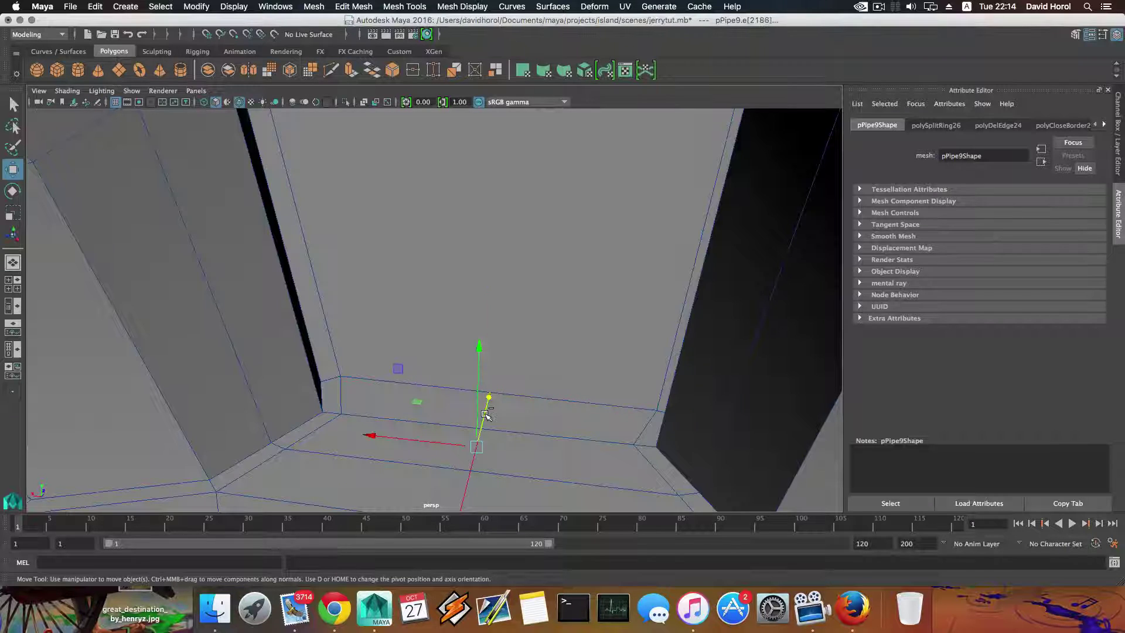
shift+right_click(485, 414)
click(420, 439)
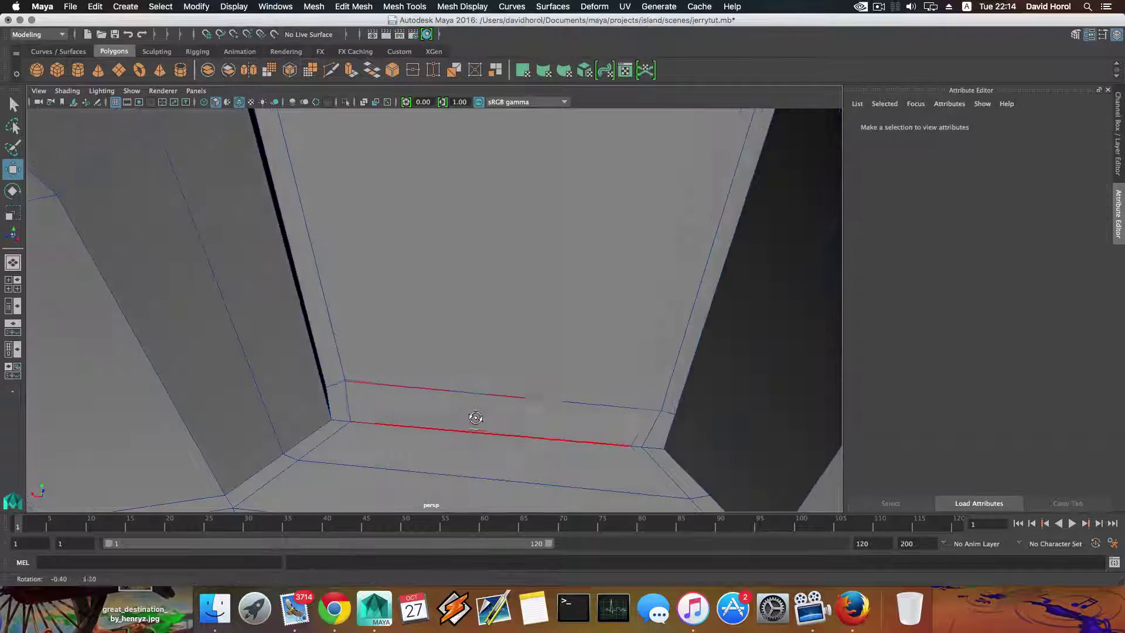
Step: Try moving the bottom edge of the bridge's rear face in depth, and undo each move
click(479, 395)
drag(503, 351, 508, 326)
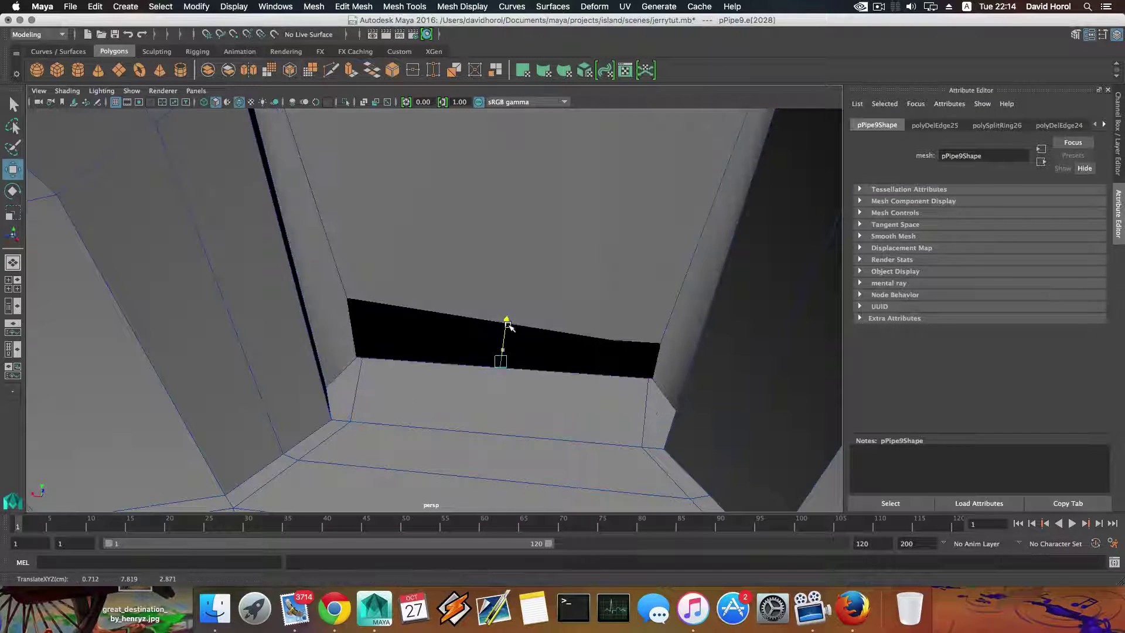
key(super+z)
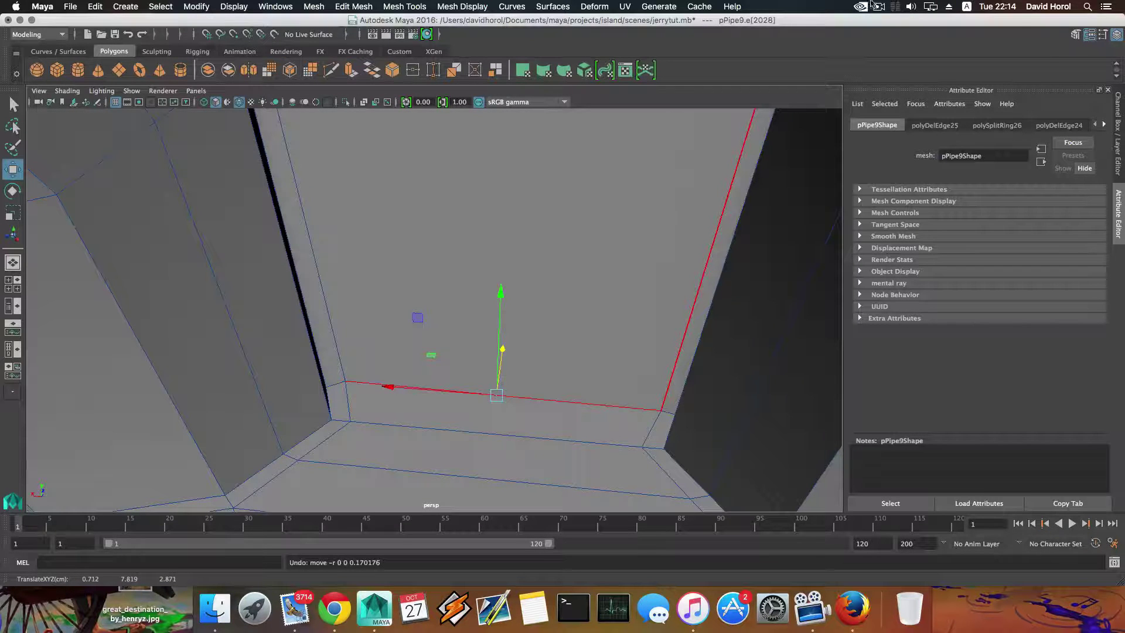
click(878, 7)
click(887, 43)
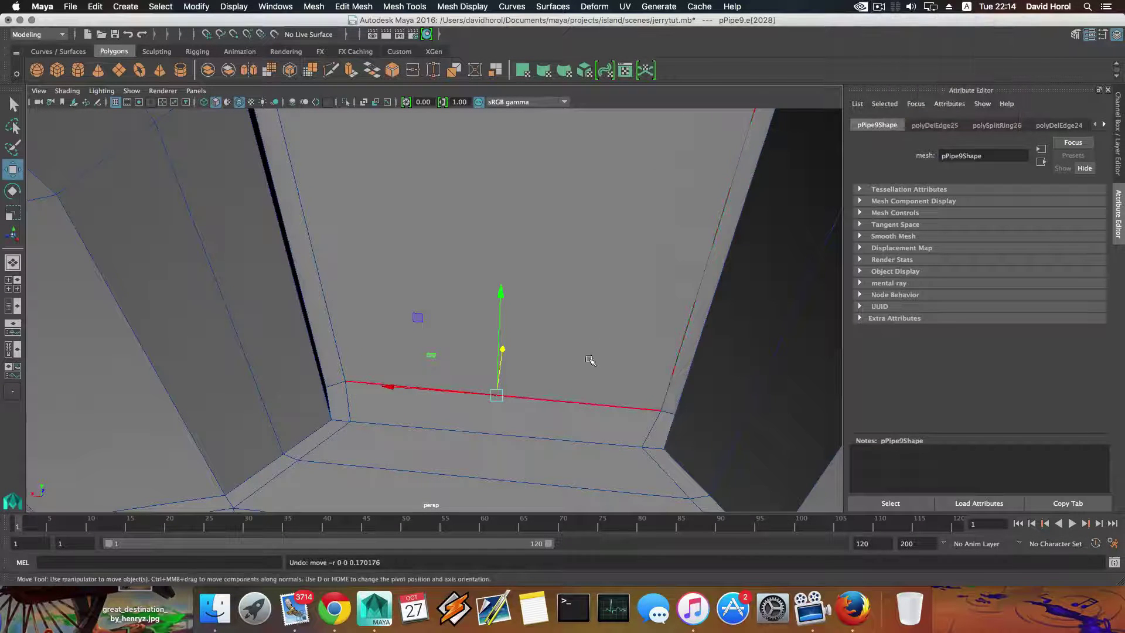
alt+middle_drag(590, 361, 589, 343)
click(878, 6)
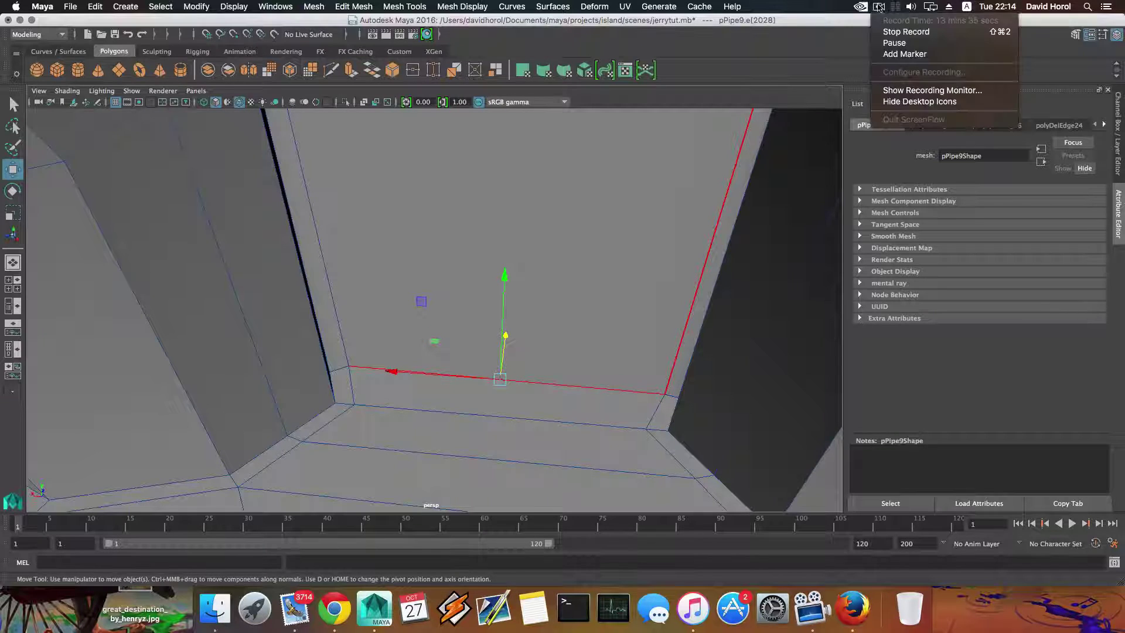
click(878, 7)
alt+middle_drag(572, 304, 575, 279)
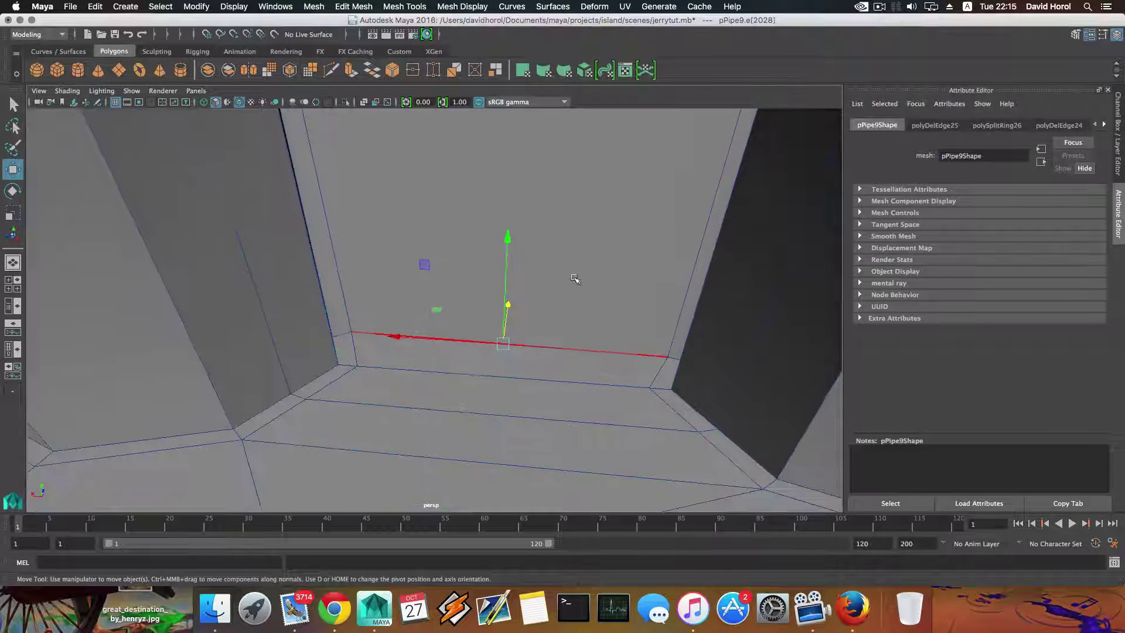
drag(510, 308, 505, 301)
key(ctrl+z)
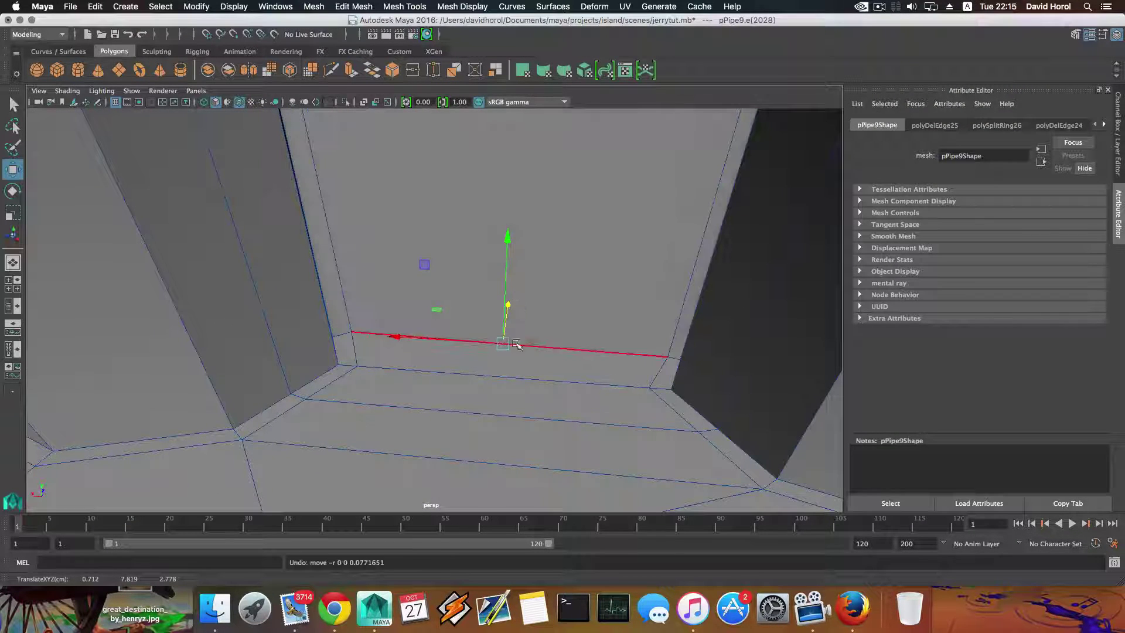
Step: Delete the large rear face of the bridge between the two bars
alt+drag(507, 378, 517, 381)
right_drag(515, 360, 516, 329)
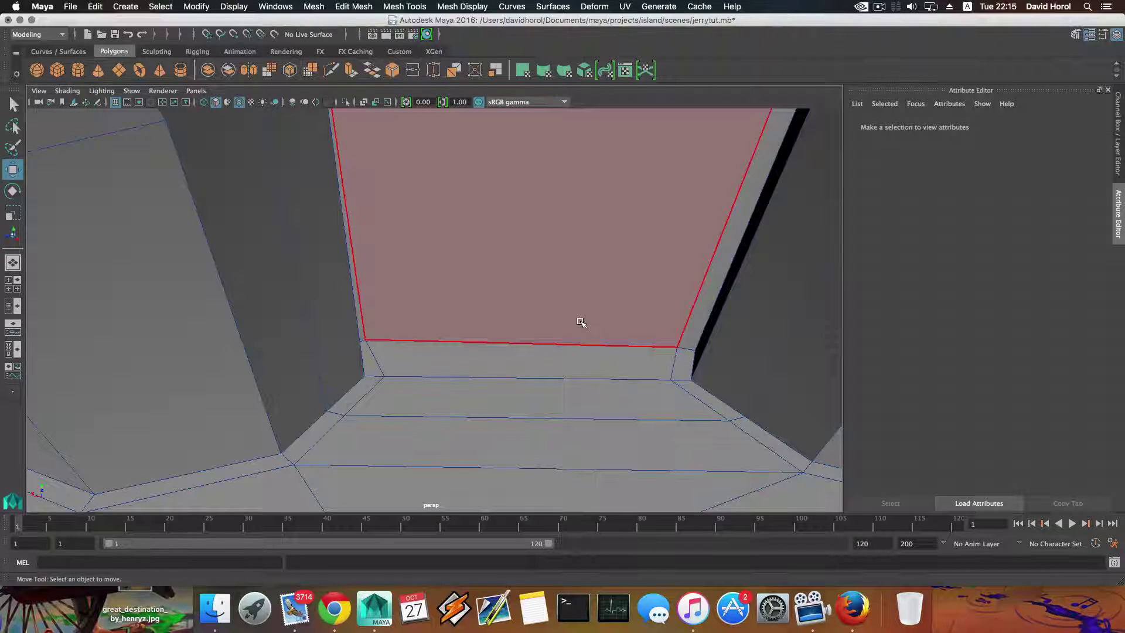
click(582, 323)
key(Delete)
alt+right_drag(583, 322, 565, 372)
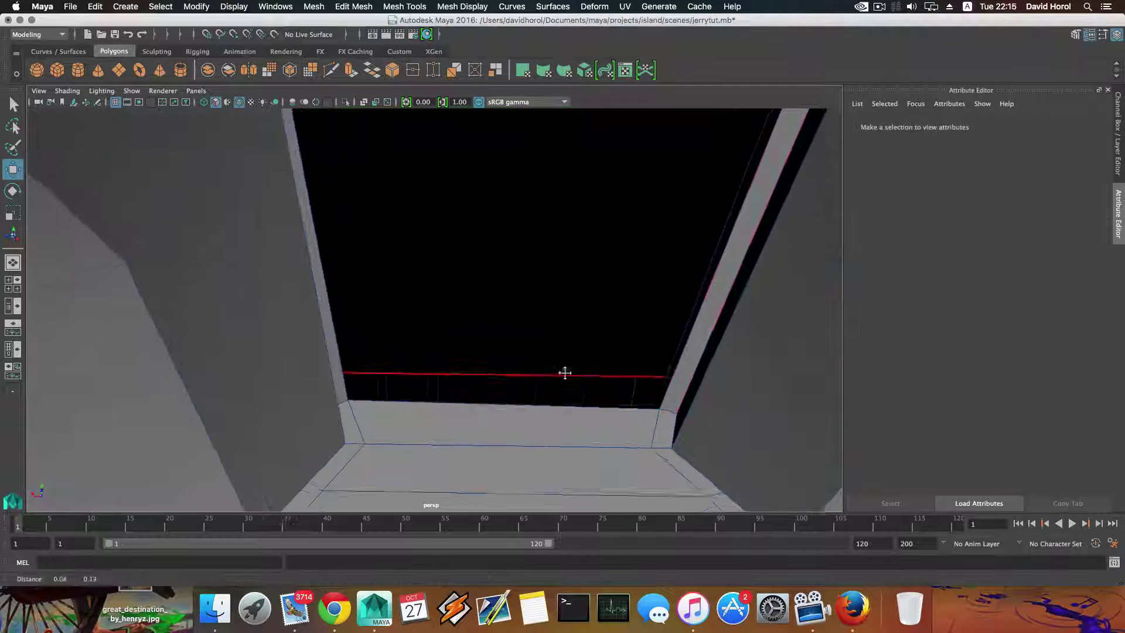
Step: Select the open border around the missing rear face of the bridge and close it with Fill Hole
right_drag(699, 298, 699, 360)
right_drag(701, 274, 699, 269)
click(700, 323)
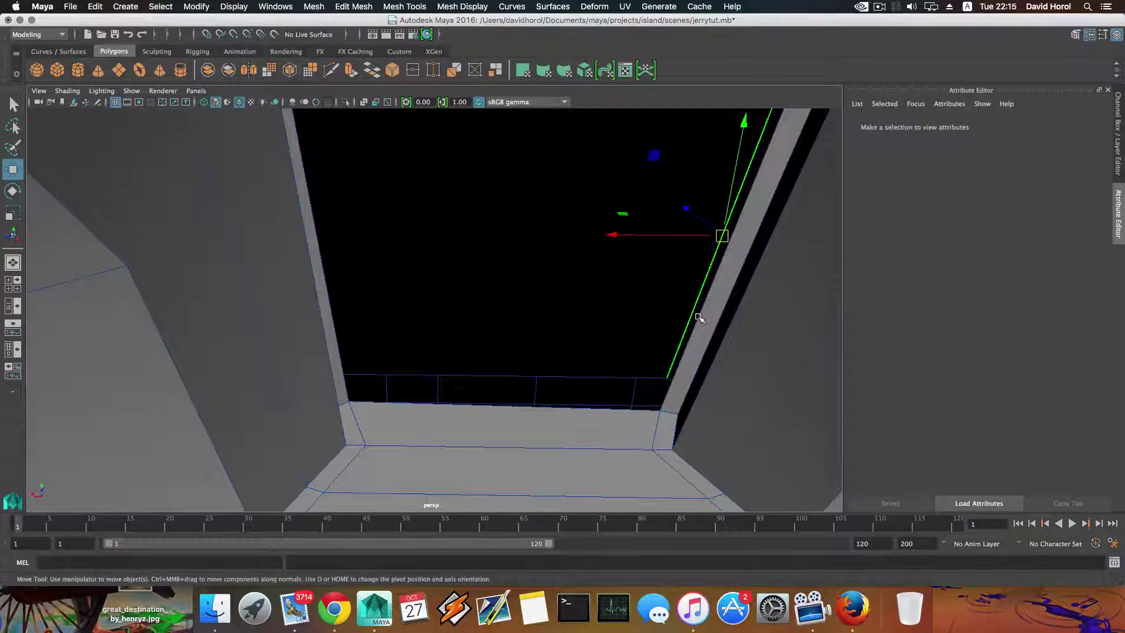
double_click(700, 322)
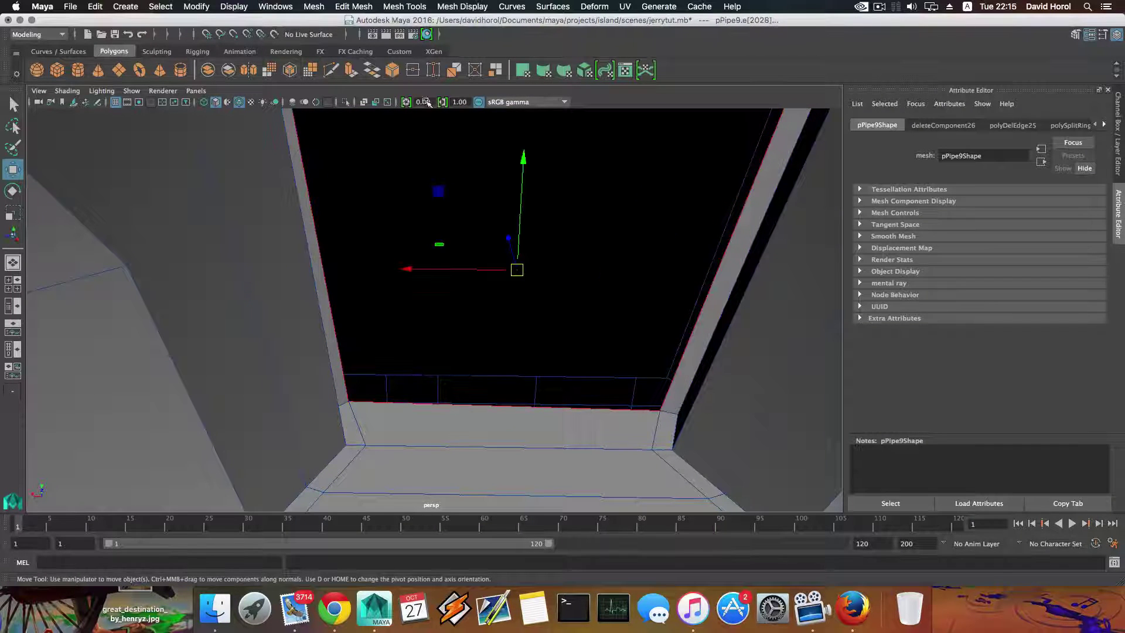
click(353, 7)
mouse_move(323, 7)
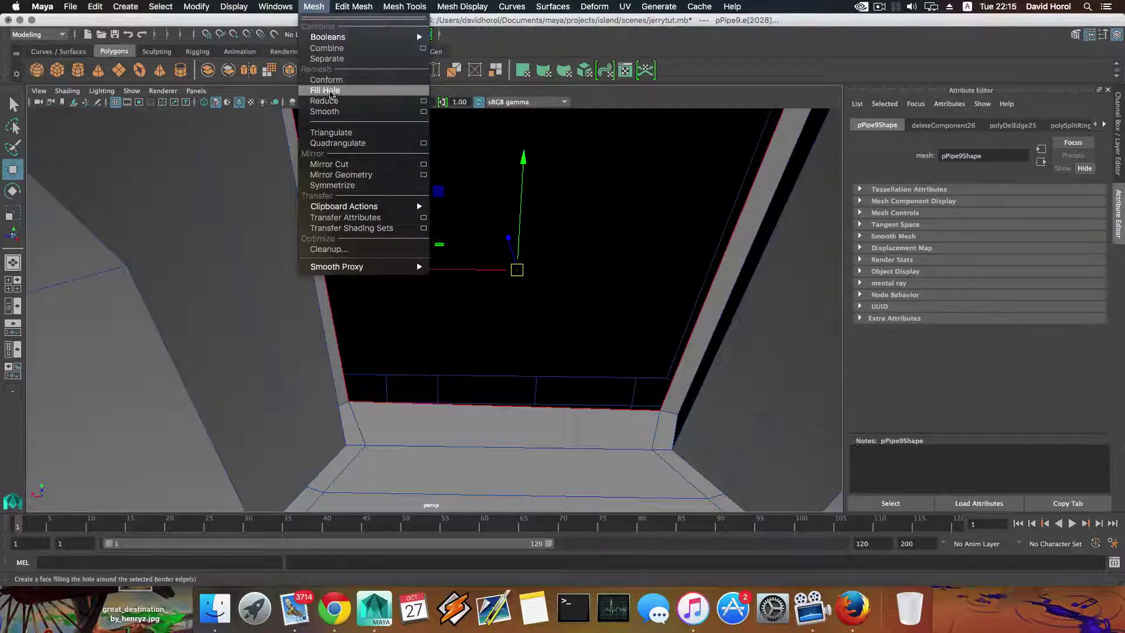
click(325, 90)
click(876, 10)
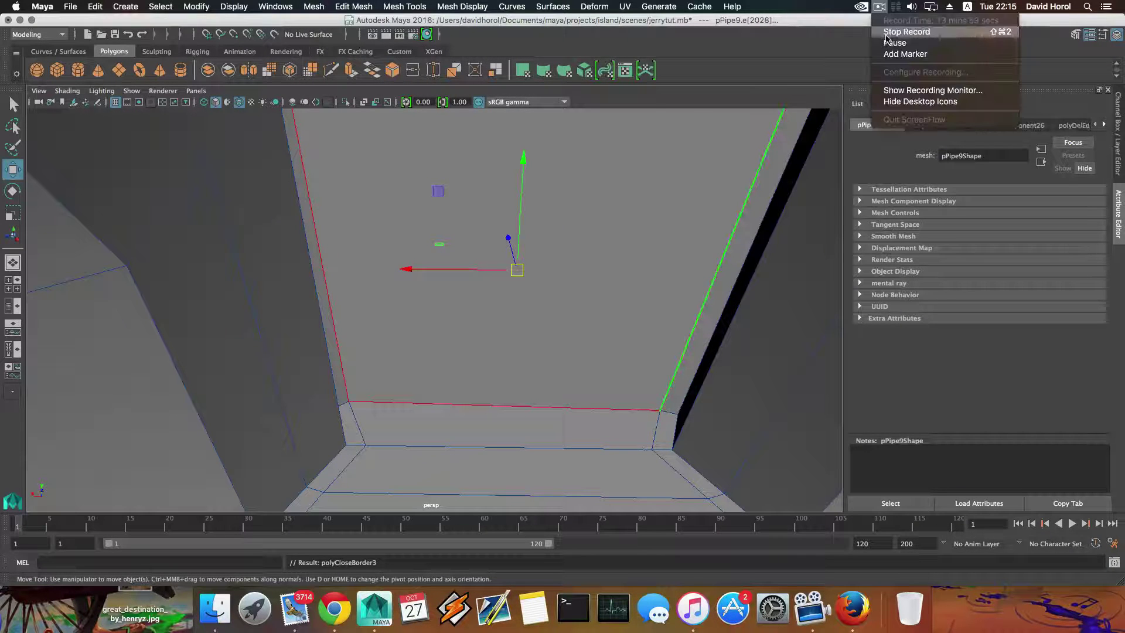
click(888, 43)
Step: Split the edge ring across the bridge's rear face and the strips behind it through the middle
alt+middle_drag(596, 333, 606, 218)
click(527, 333)
ctrl+right_click(527, 333)
ctrl+right_drag(527, 332, 489, 323)
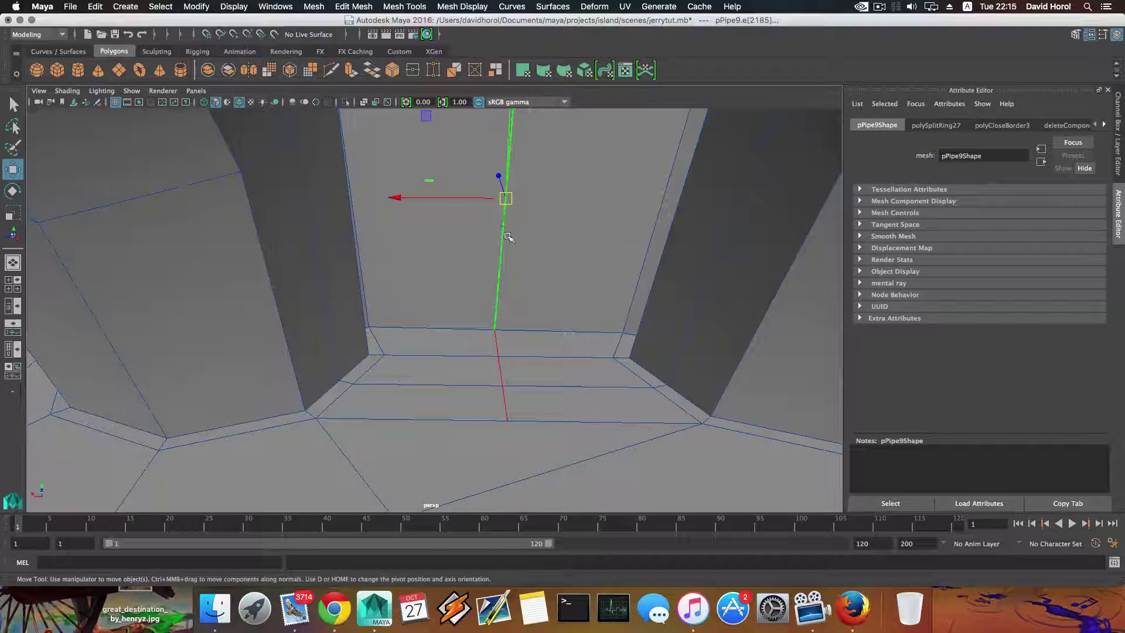
Step: Examine how the new centre edge line meets the can's surface around the bridge and bar bases
alt+drag(504, 233, 718, 283)
alt+drag(452, 297, 498, 299)
alt+right_drag(509, 310, 622, 358)
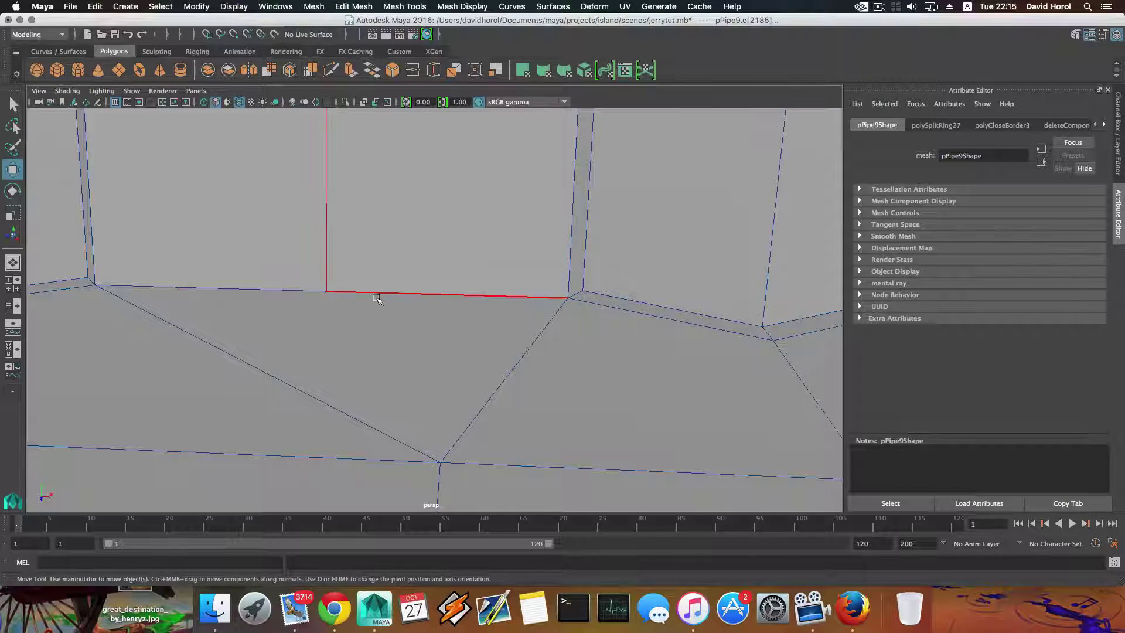
alt+drag(384, 357, 433, 355)
scroll(449, 376, up, 5)
scroll(433, 355, up, 2)
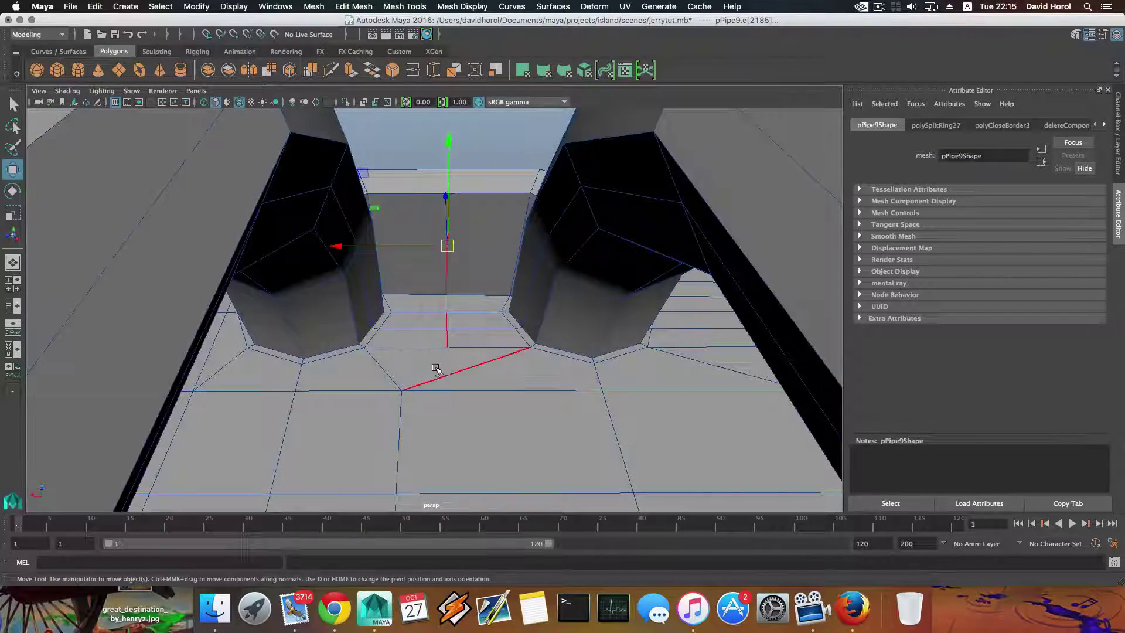
scroll(432, 367, down, 8)
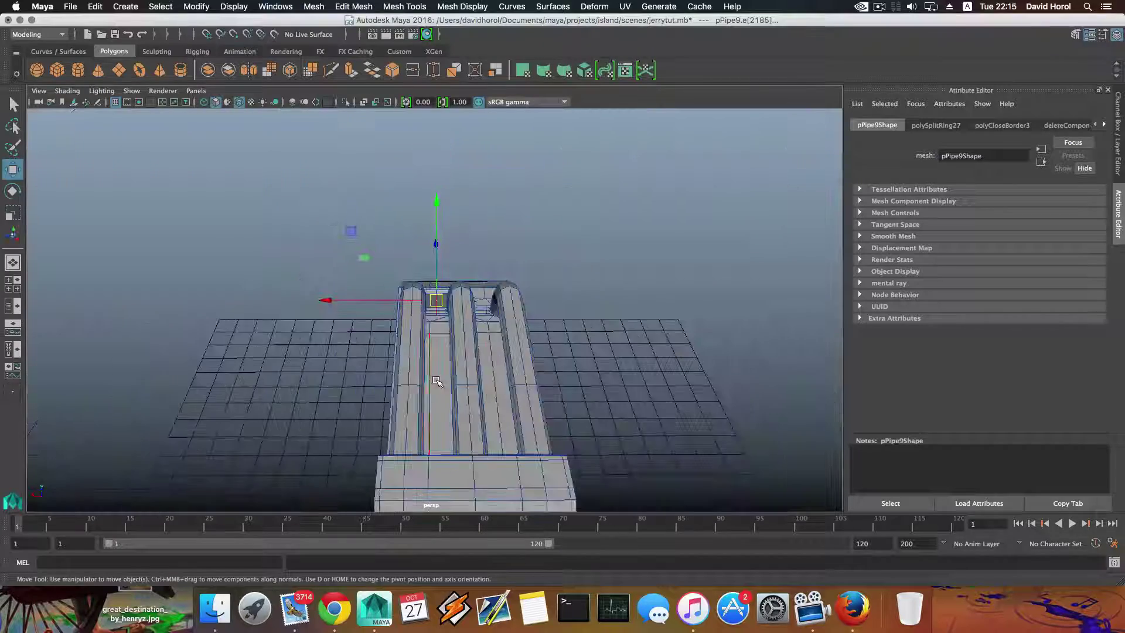
Step: Select the lengthwise edge loop running around the can between the bridged bars and shift it slightly sideways to X 0.712
alt+drag(432, 367, 419, 254)
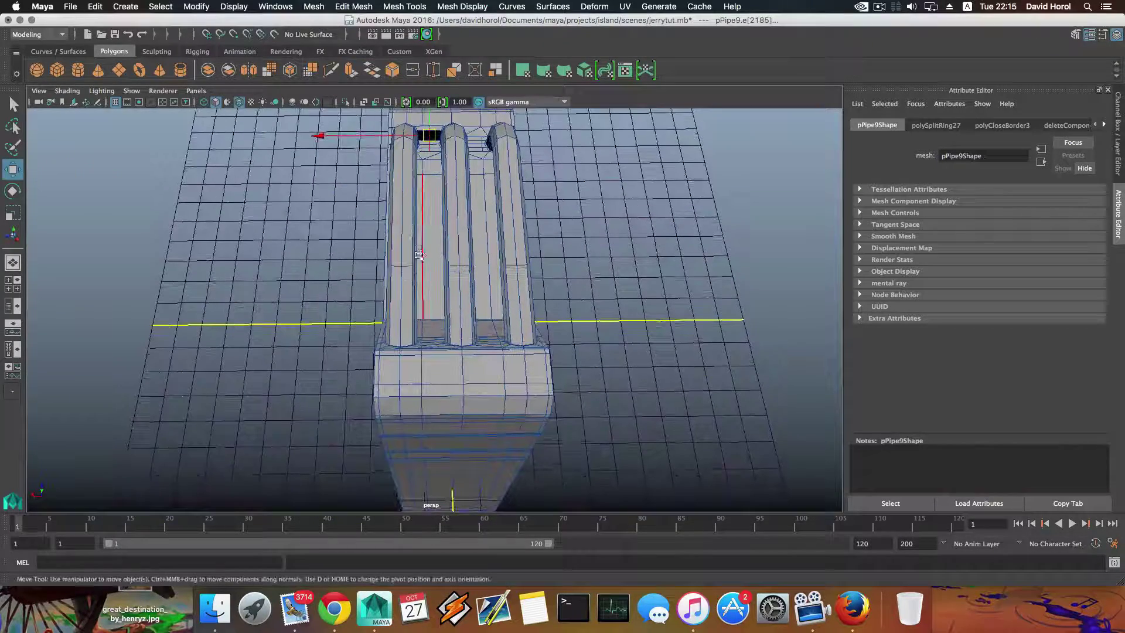
right_drag(427, 226, 426, 185)
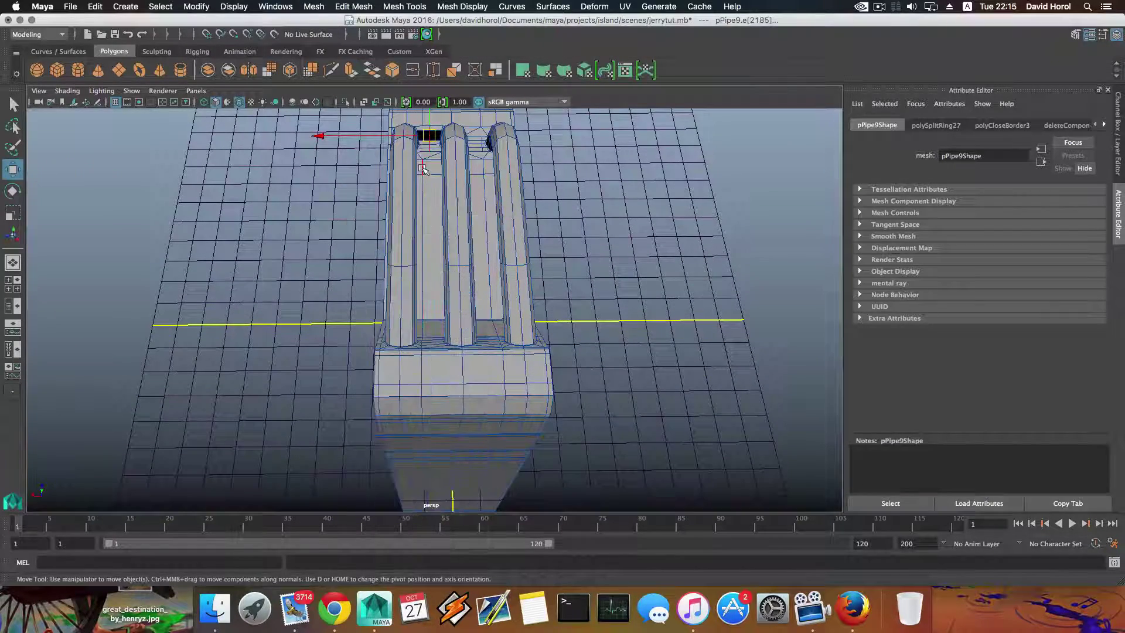
click(422, 168)
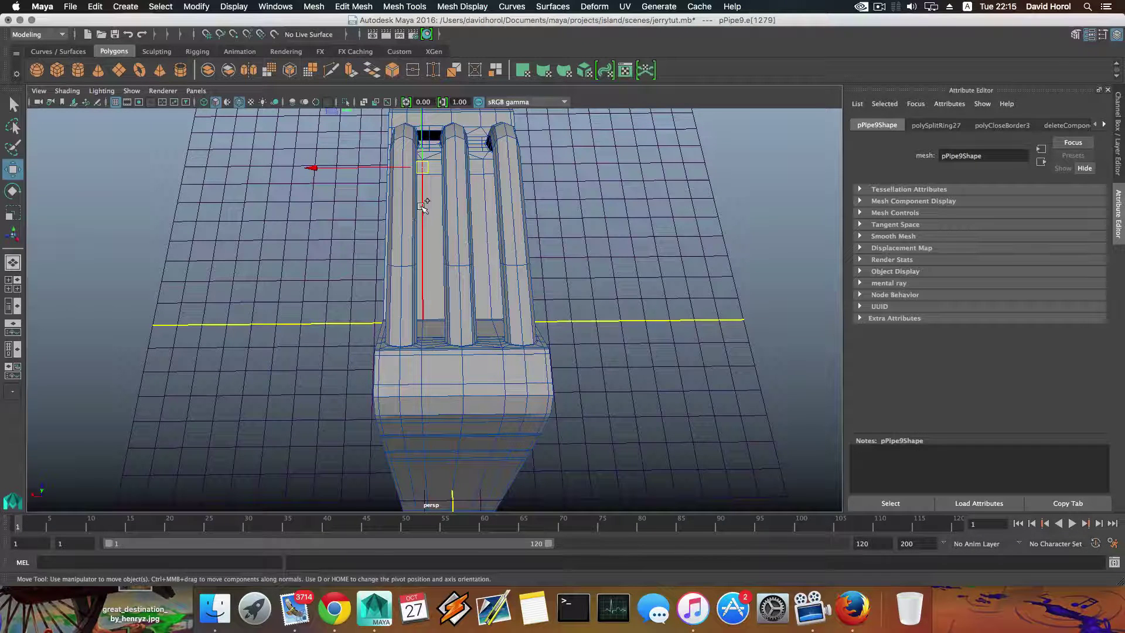
double_click(423, 220)
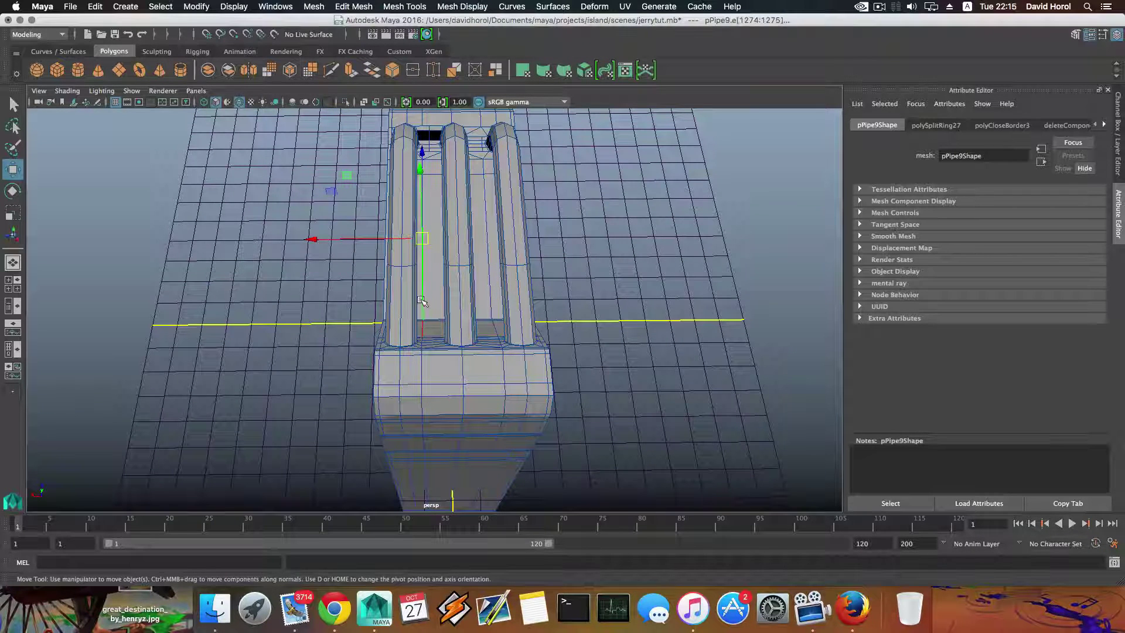
scroll(420, 344, up, 10)
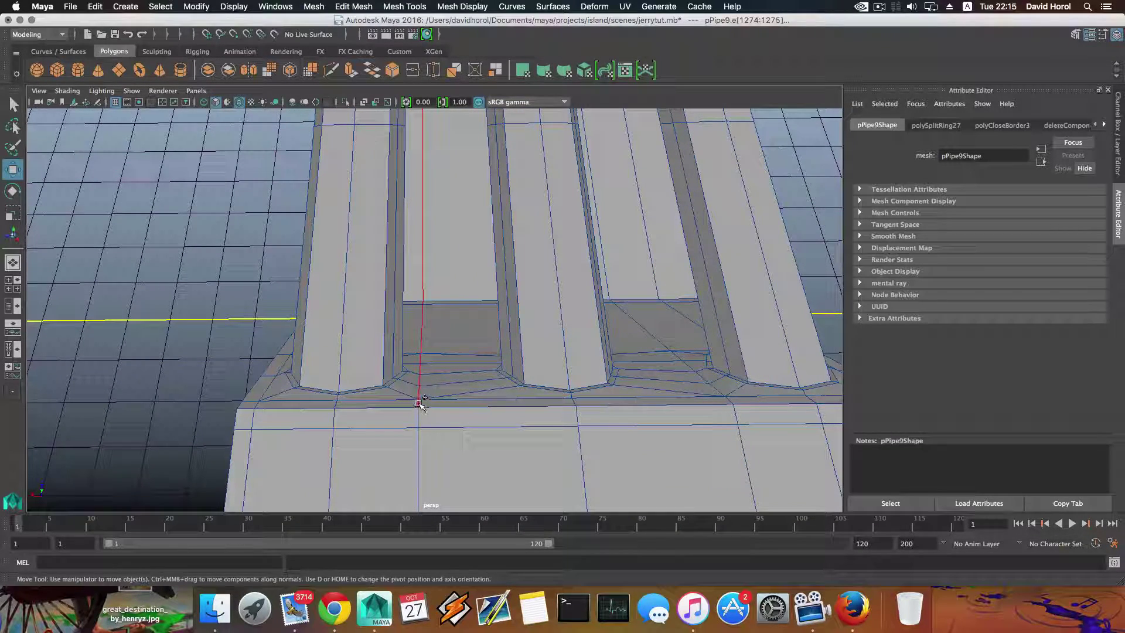
scroll(423, 421, down, 5)
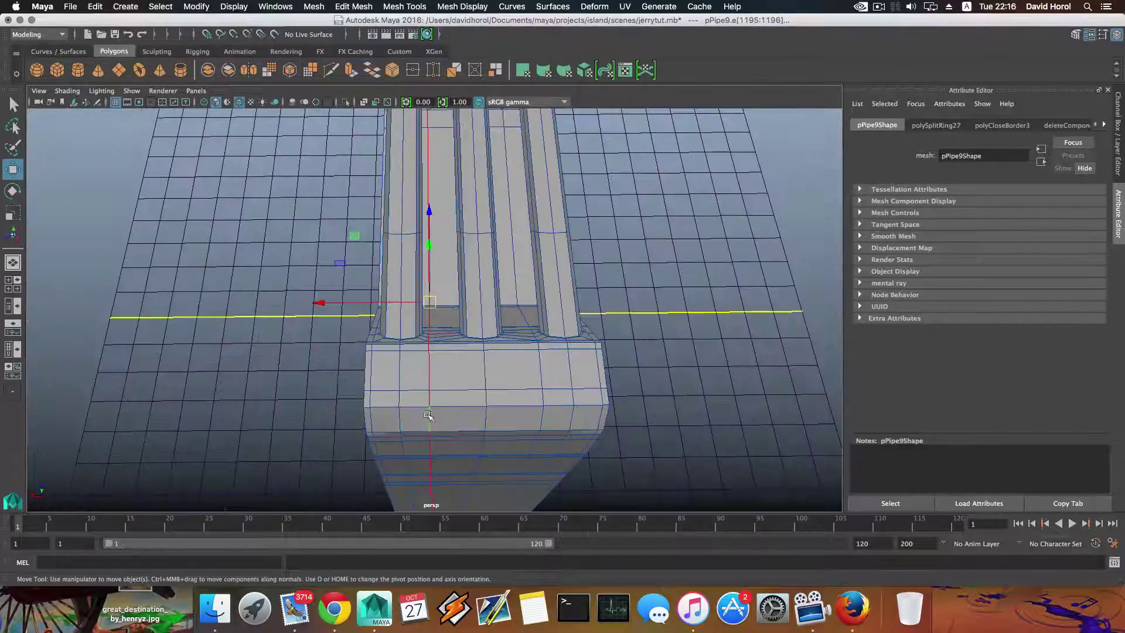
alt+drag(429, 415, 387, 379)
scroll(386, 379, up, 5)
alt+drag(398, 328, 419, 294)
drag(536, 354, 539, 355)
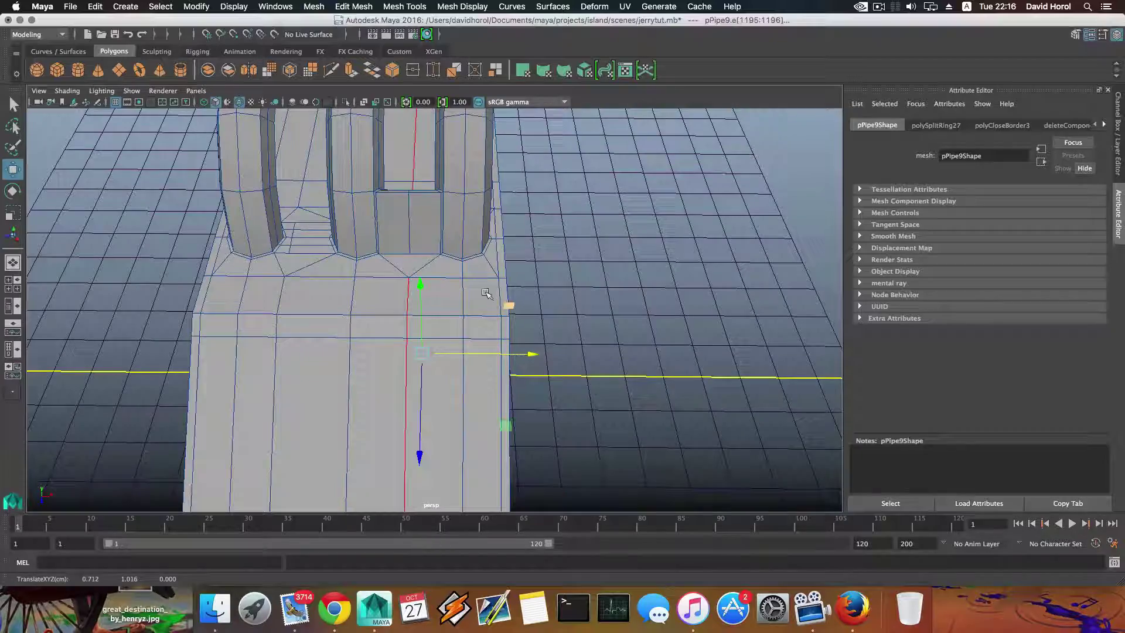
Step: Examine the shifted edge loop along the can and the surface around the bar bases at both ends
alt+drag(486, 293, 248, 314)
alt+middle_drag(347, 258, 370, 324)
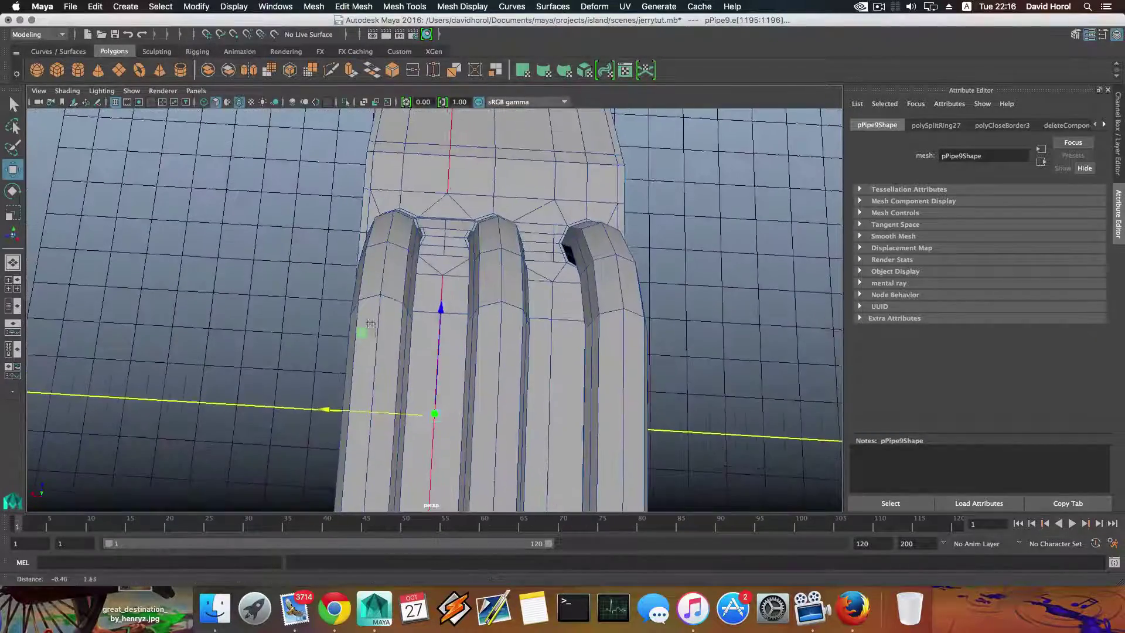
alt+drag(370, 324, 488, 230)
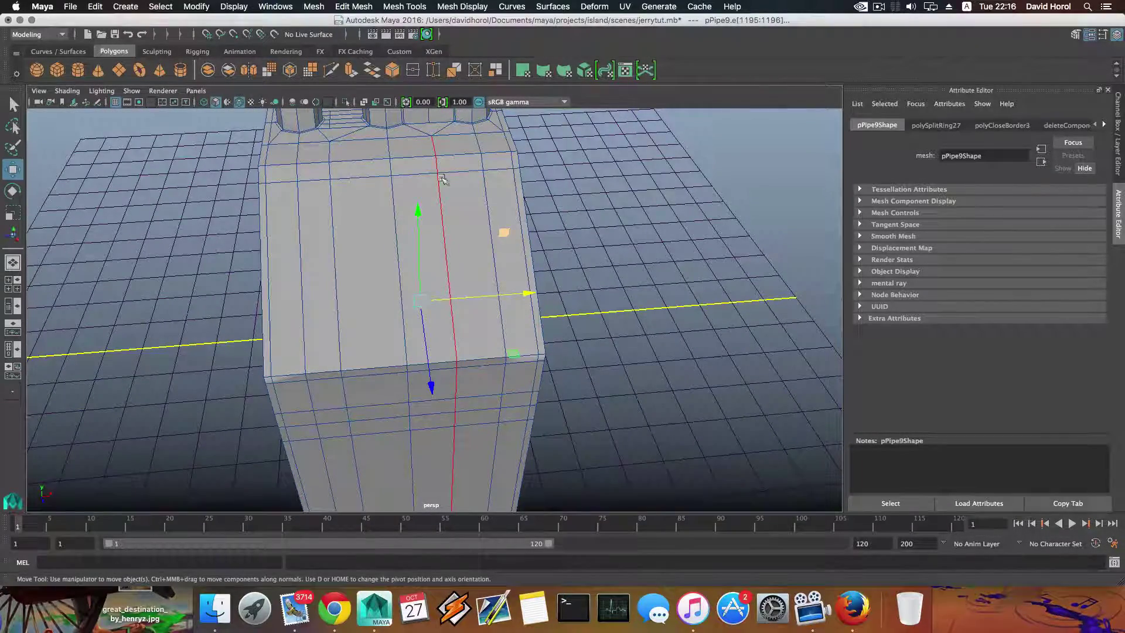
alt+drag(442, 179, 450, 243)
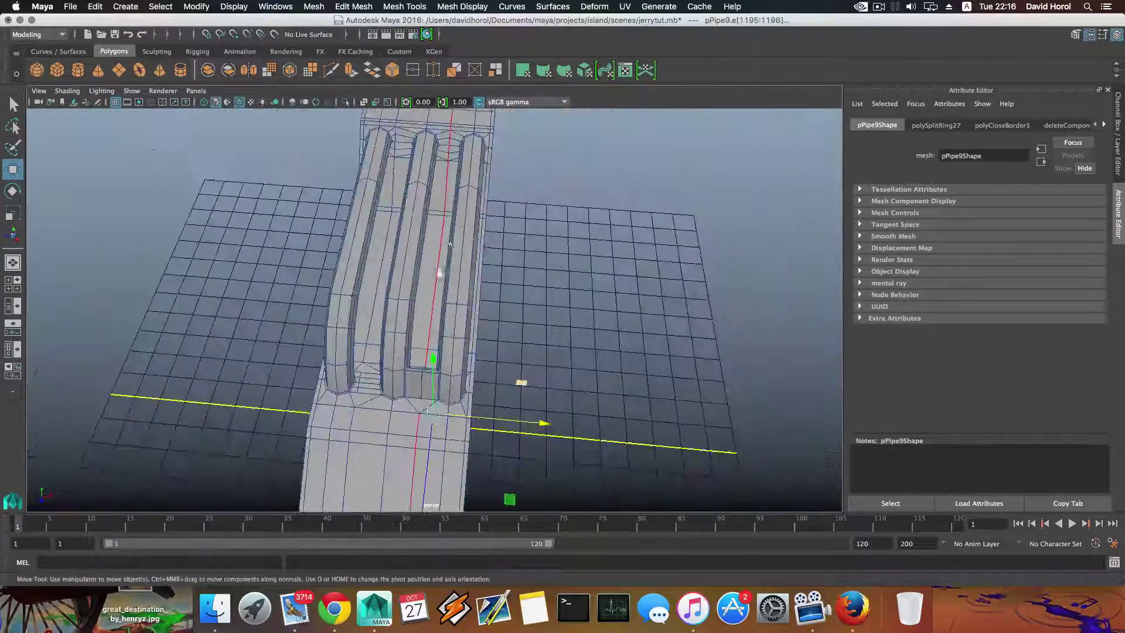
alt+middle_drag(439, 273, 455, 132)
scroll(446, 337, up, 10)
scroll(445, 338, down, 10)
alt+drag(440, 393, 455, 365)
alt+right_drag(454, 365, 551, 383)
Step: Delete the front strip of surface faces between the bases of the two bars that have no bridge yet
right_drag(436, 294, 442, 322)
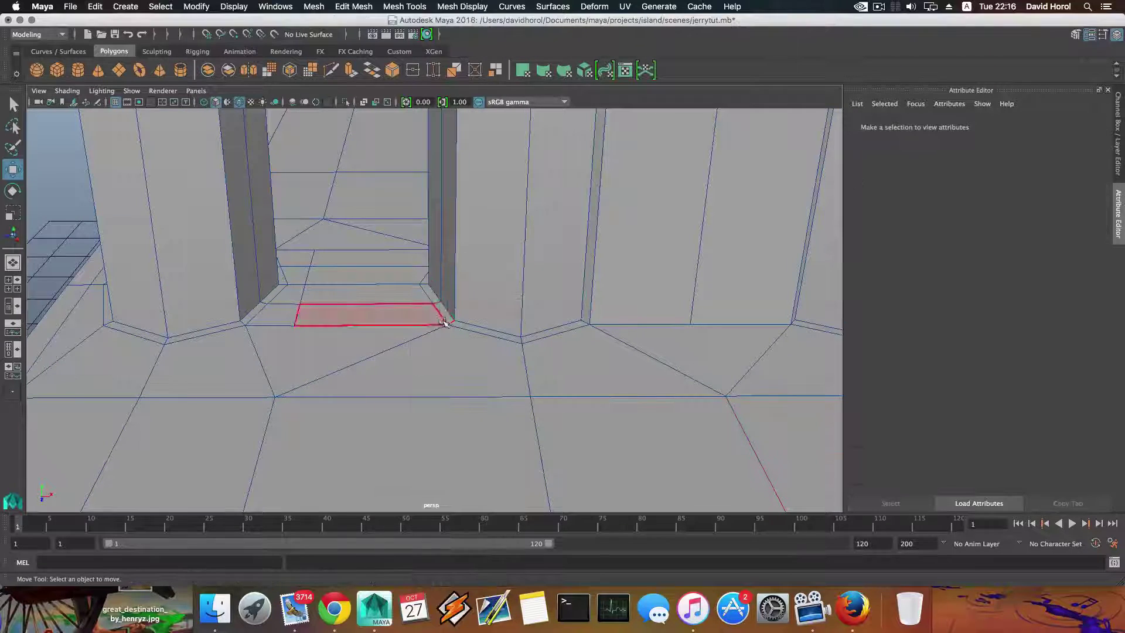
click(440, 311)
shift+click(375, 312)
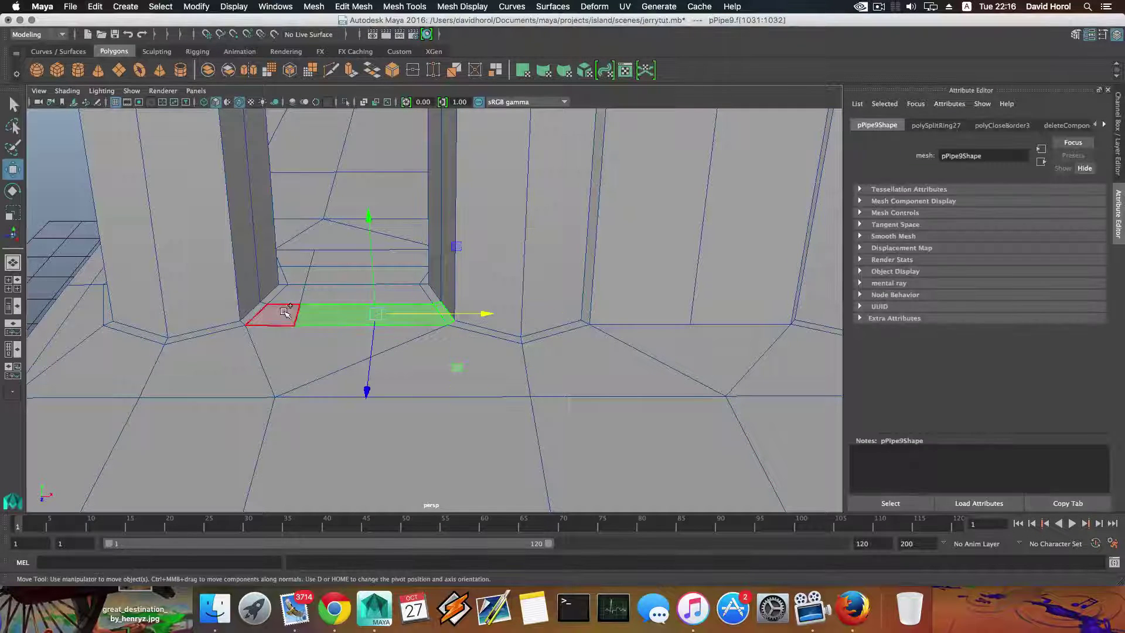
shift+click(278, 313)
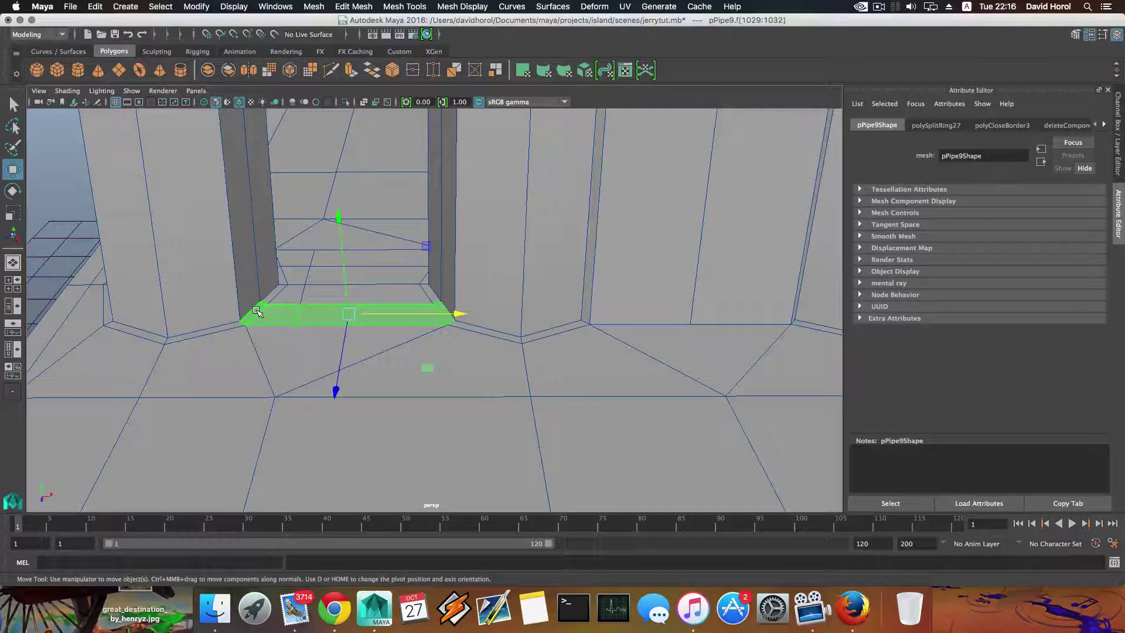
key(Delete)
Step: Extrude the two facing lower side faces of the unbridged bars above the deleted strip
alt+drag(293, 316, 490, 293)
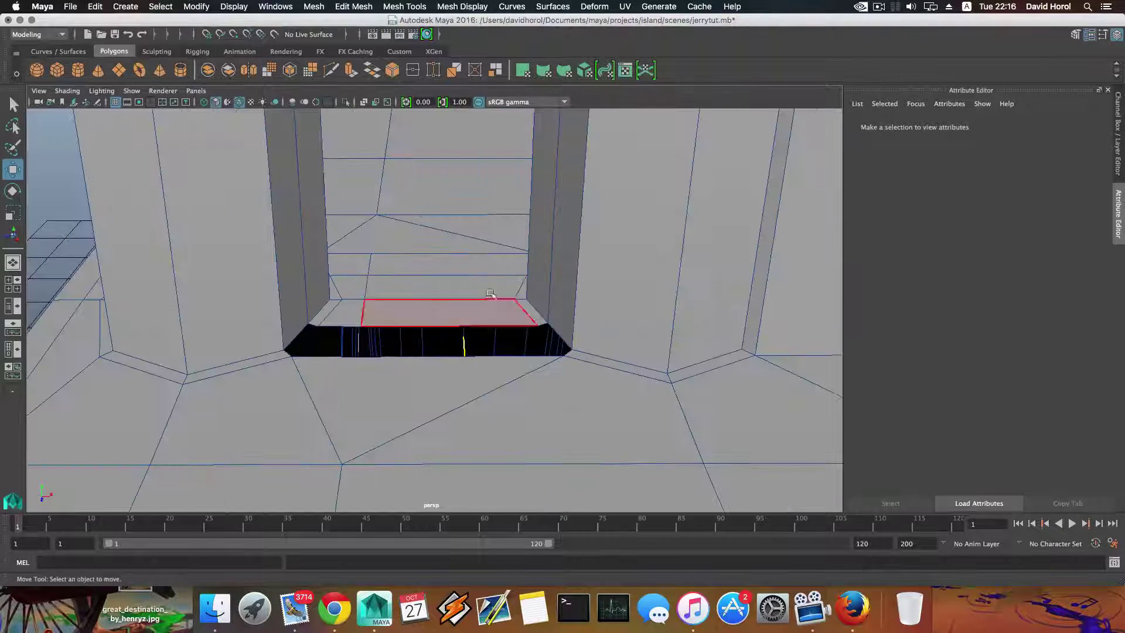
right_drag(543, 275, 547, 306)
click(543, 296)
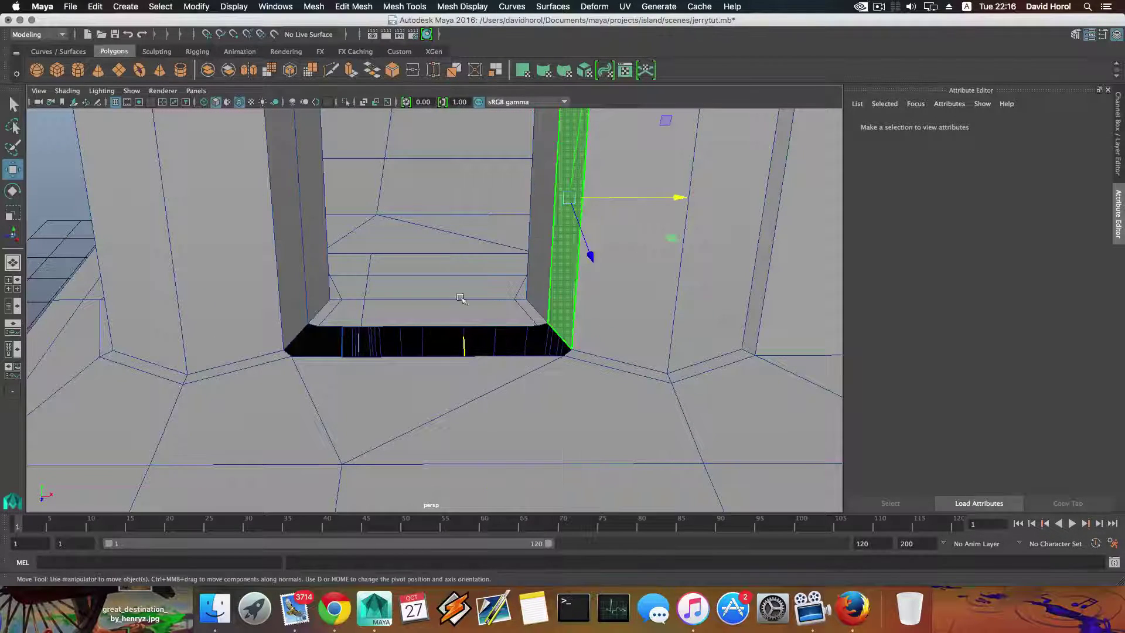
shift+click(284, 283)
alt+right_drag(447, 338, 407, 304)
alt+middle_drag(407, 304, 412, 368)
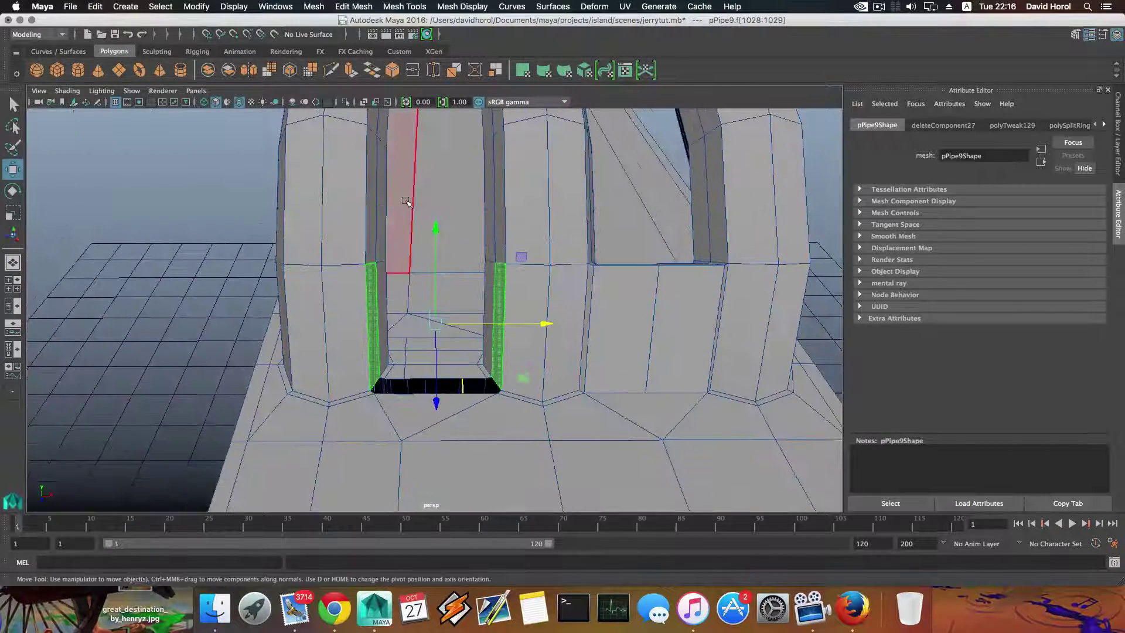
click(396, 10)
mouse_move(353, 10)
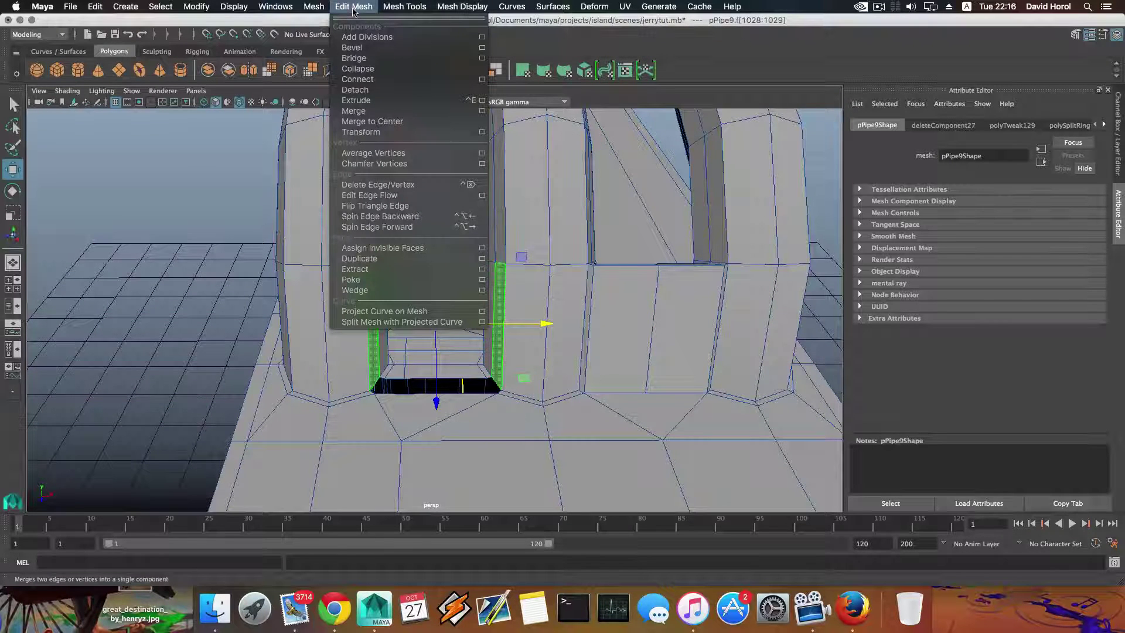
click(396, 8)
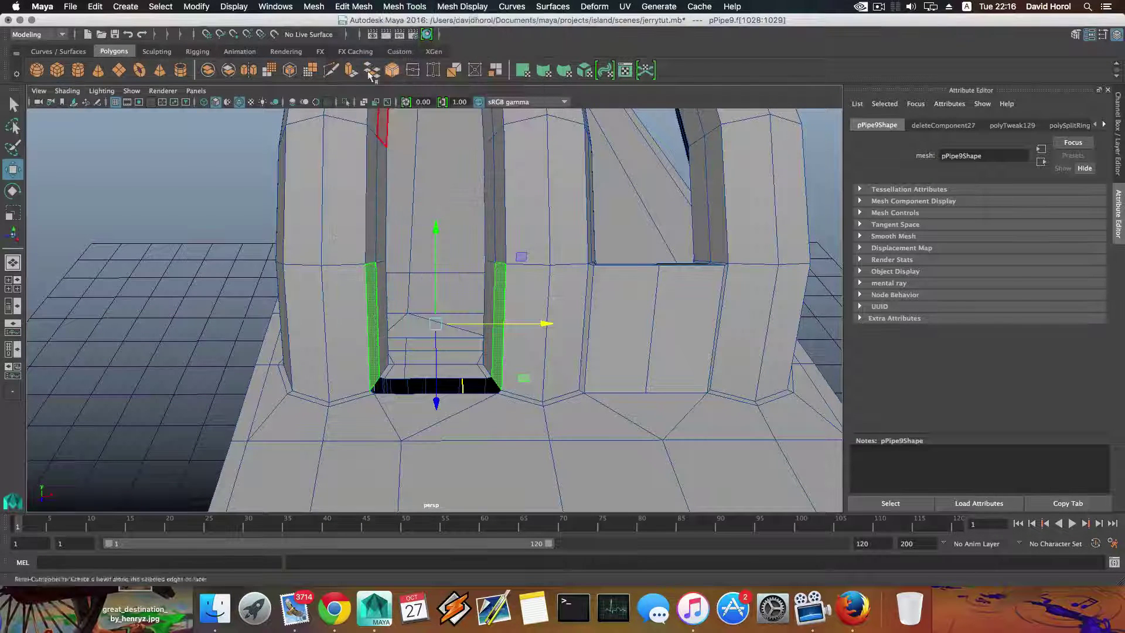
click(350, 72)
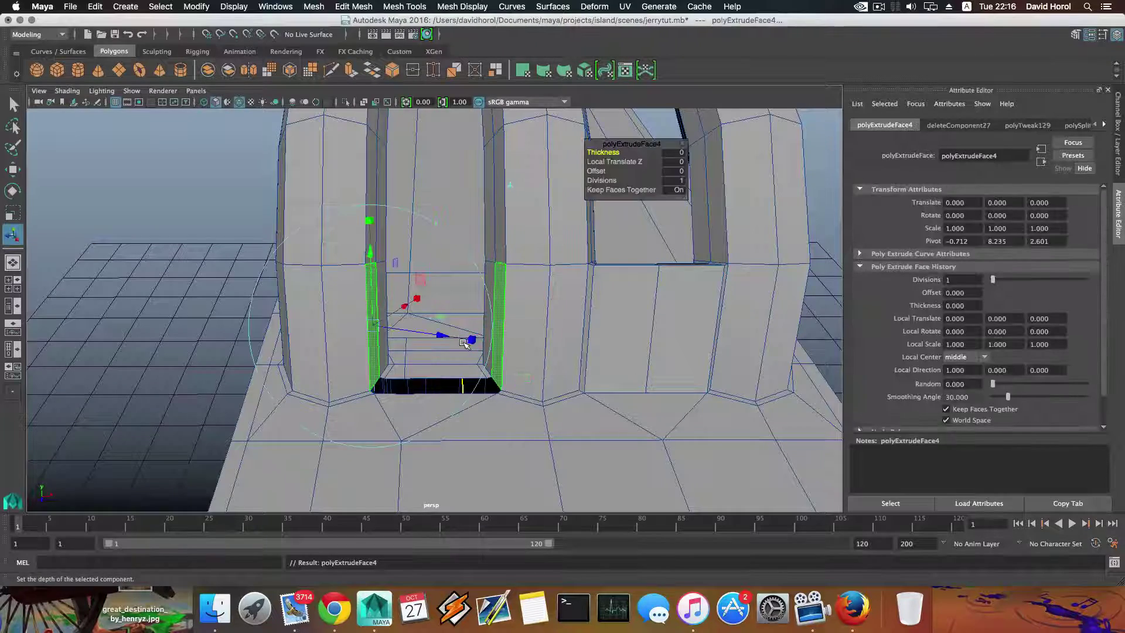
Step: Scale the extruded side faces slightly towards each other across the gap, giving each bar a thin extra strip
alt+middle_drag(466, 354, 462, 328)
alt+right_drag(442, 339, 516, 375)
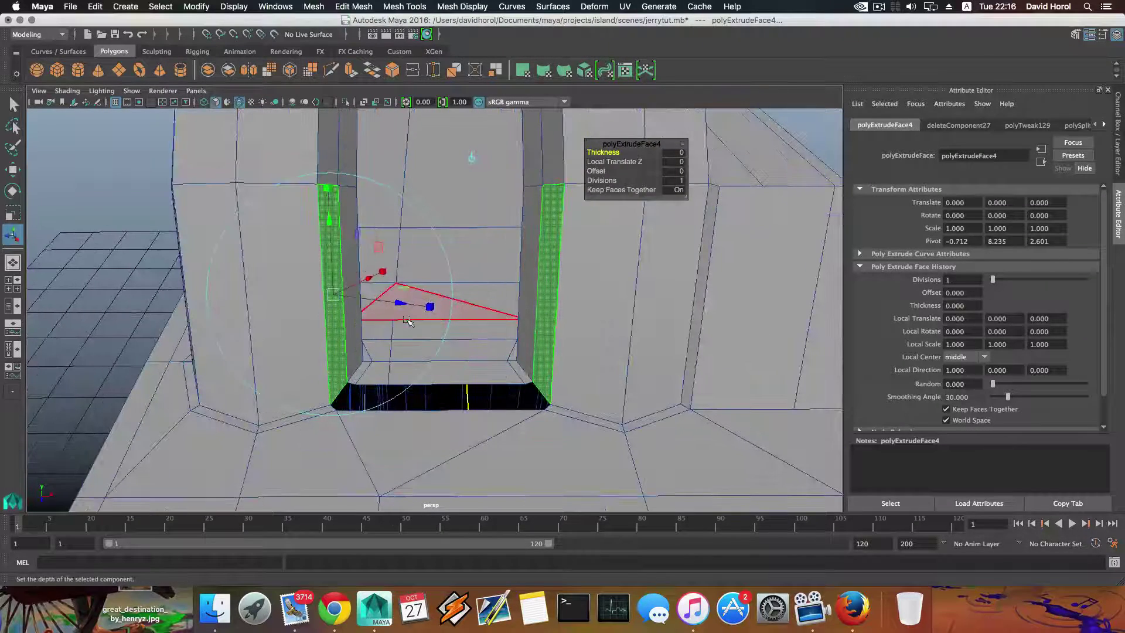
key(r)
drag(546, 294, 533, 293)
Step: Delete the small underside face of each of the two extruded strips, selecting them from beneath the can's surface
alt+drag(512, 348, 344, 218)
key(w)
right_drag(334, 219, 339, 251)
click(336, 223)
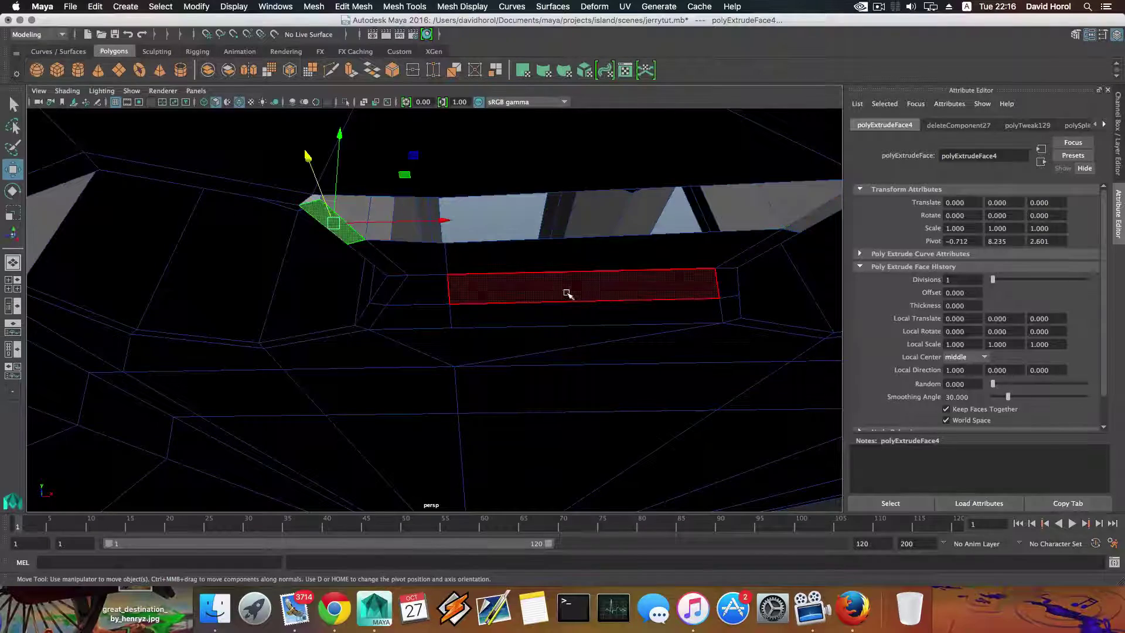
alt+middle_drag(568, 292, 441, 278)
shift+click(586, 195)
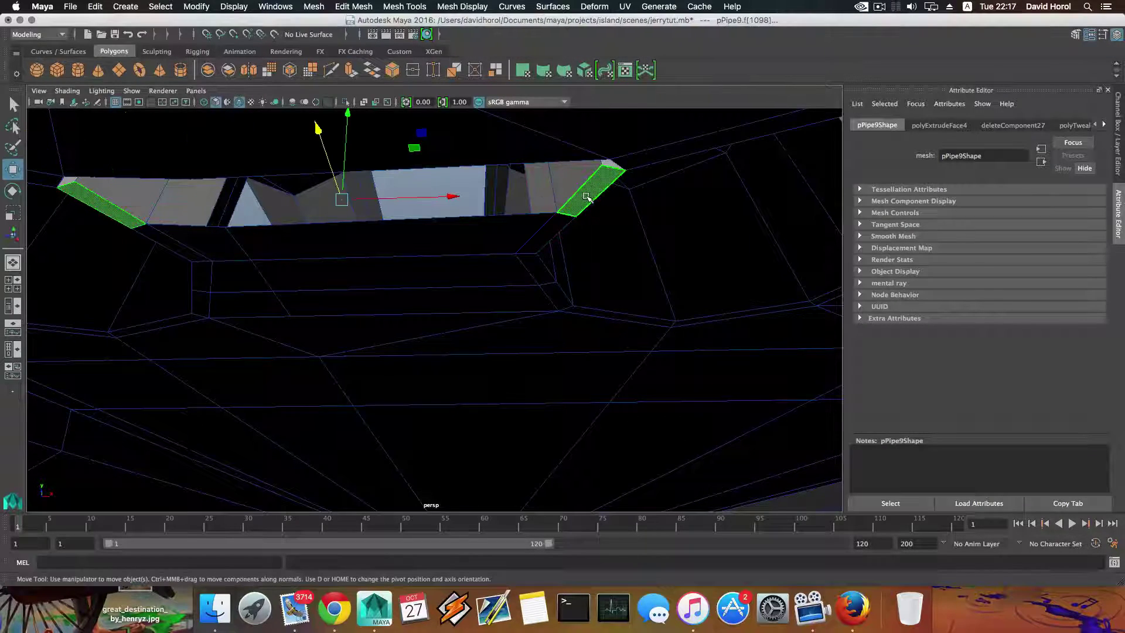
key(Delete)
Step: Weld the loose base vertices of both extruded strips to the adjacent surface corners with the Target Weld Tool
alt+drag(550, 241, 521, 352)
alt+middle_drag(520, 351, 528, 275)
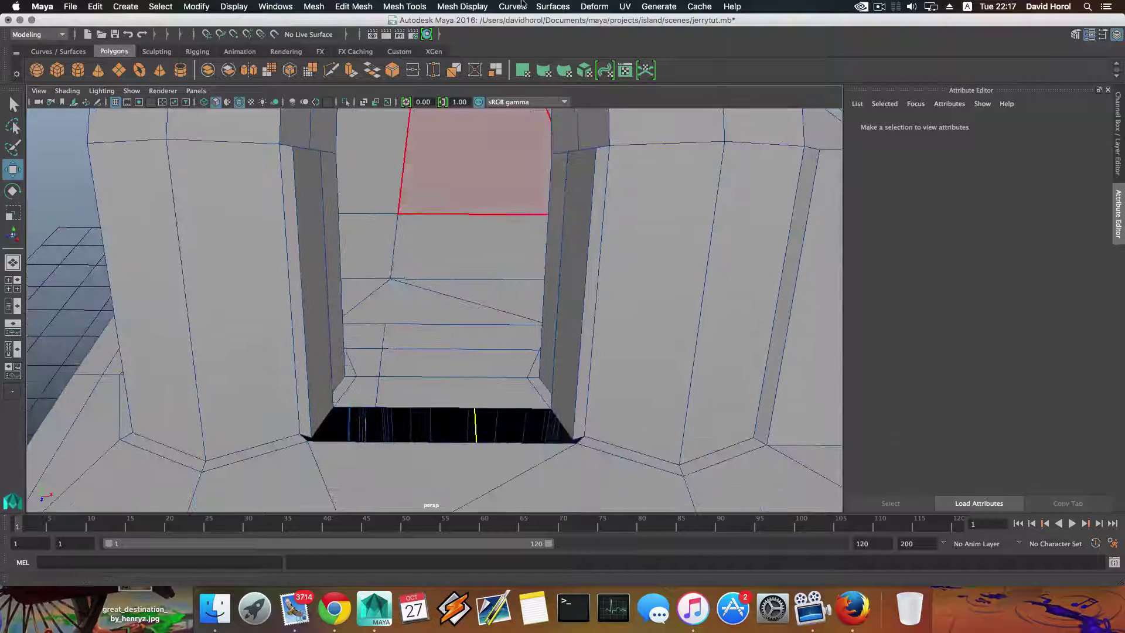
click(404, 6)
key(Return)
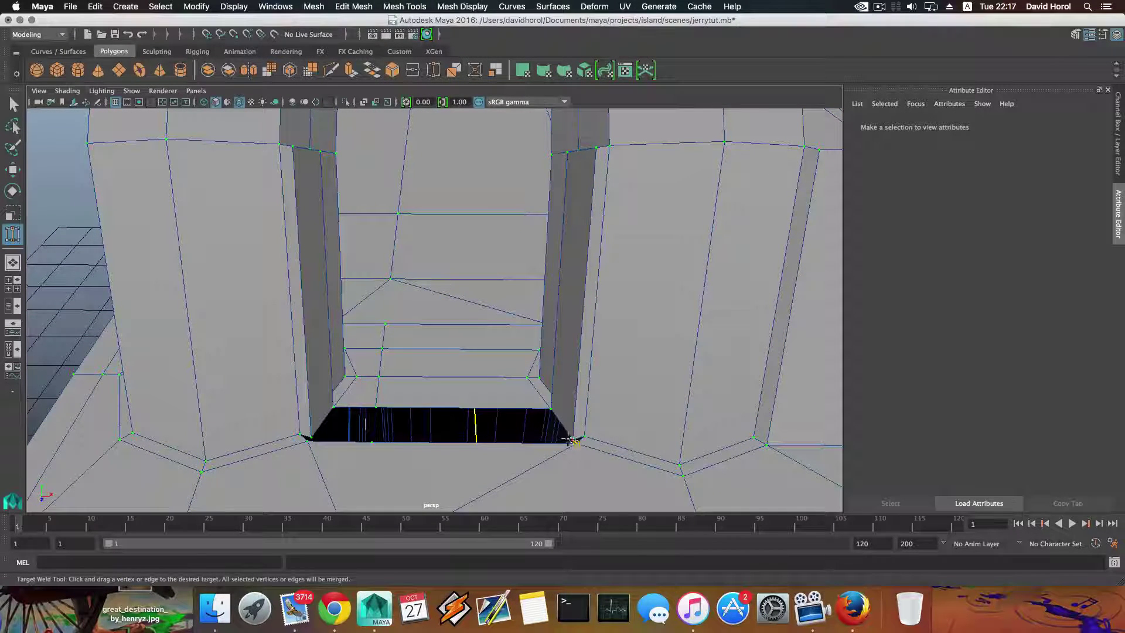
alt+drag(570, 440, 615, 398)
alt+right_drag(557, 345, 590, 342)
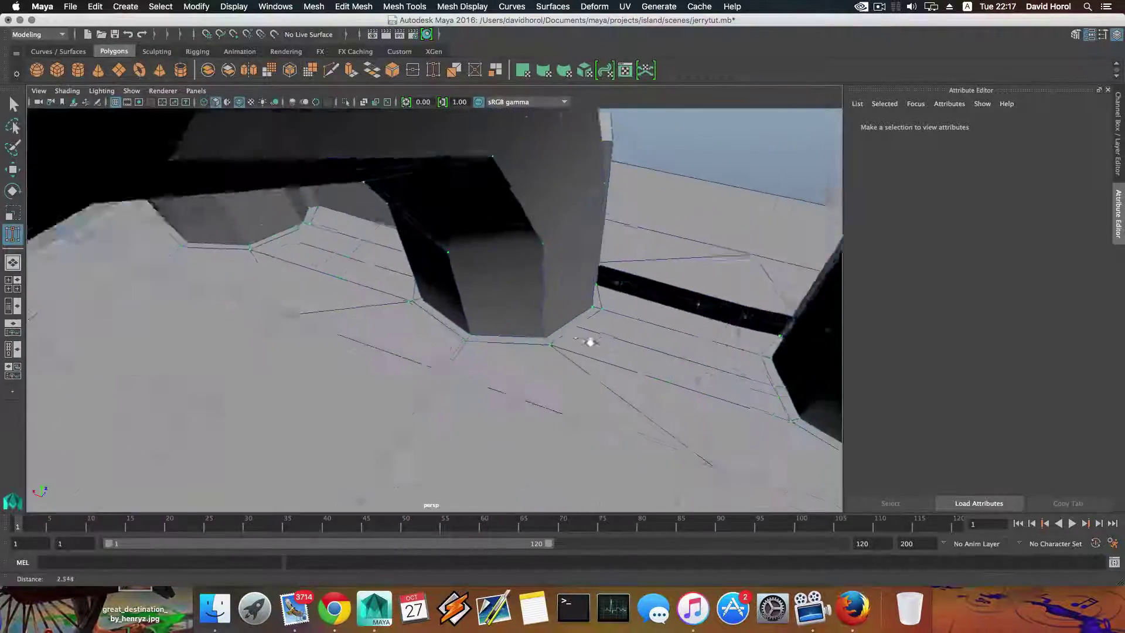
alt+middle_drag(590, 342, 451, 404)
alt+right_drag(452, 405, 511, 403)
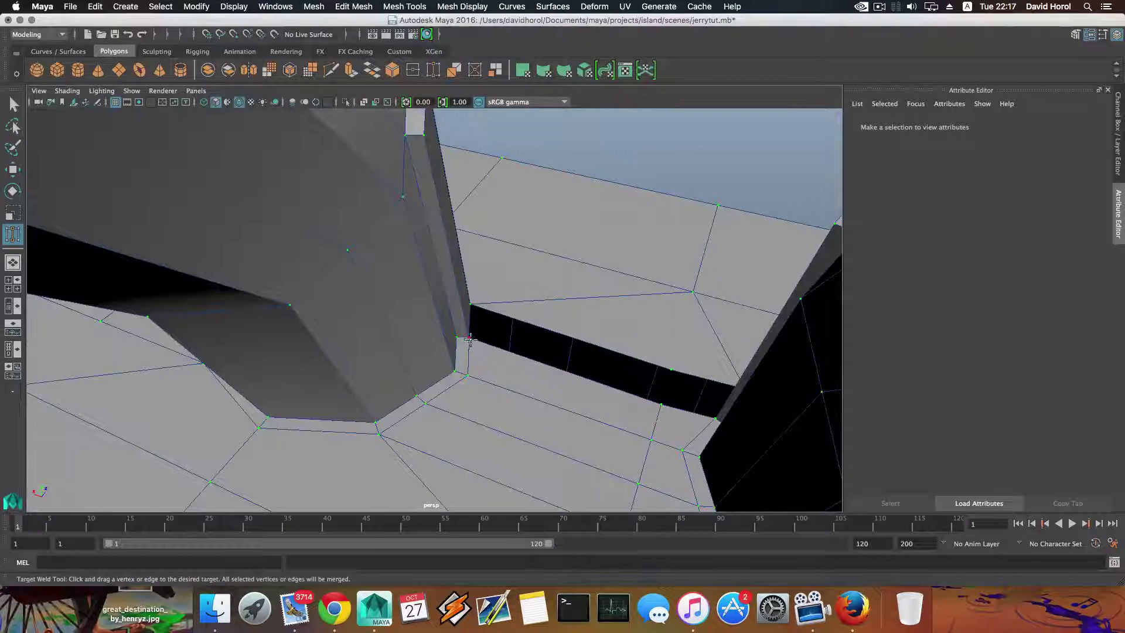
alt+drag(491, 373, 470, 384)
alt+right_drag(469, 384, 575, 370)
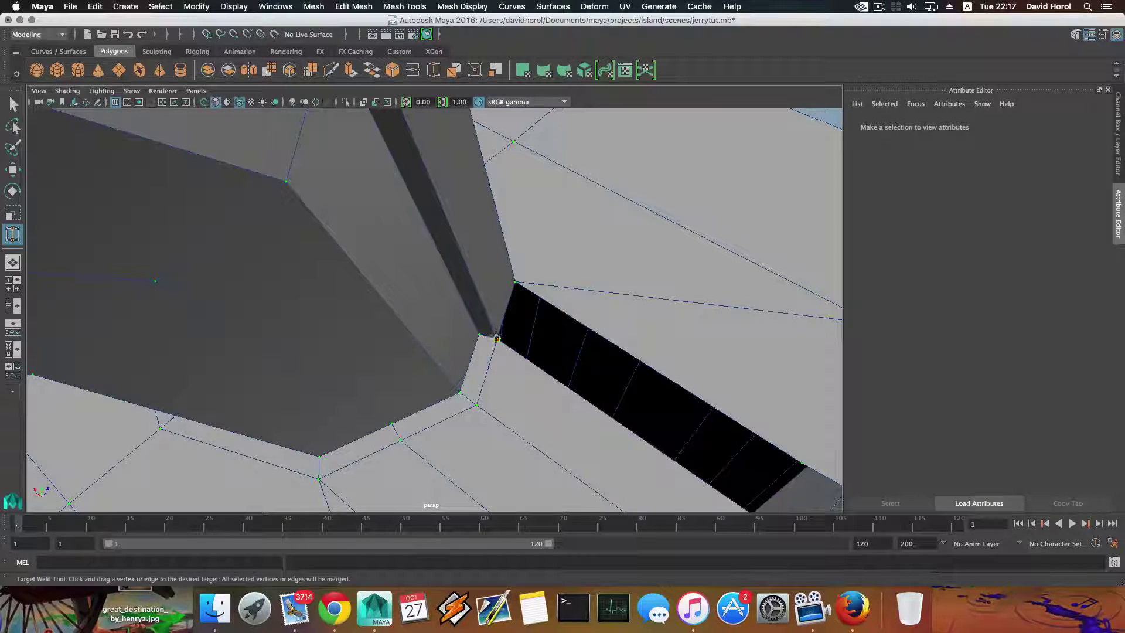
alt+drag(530, 385, 341, 305)
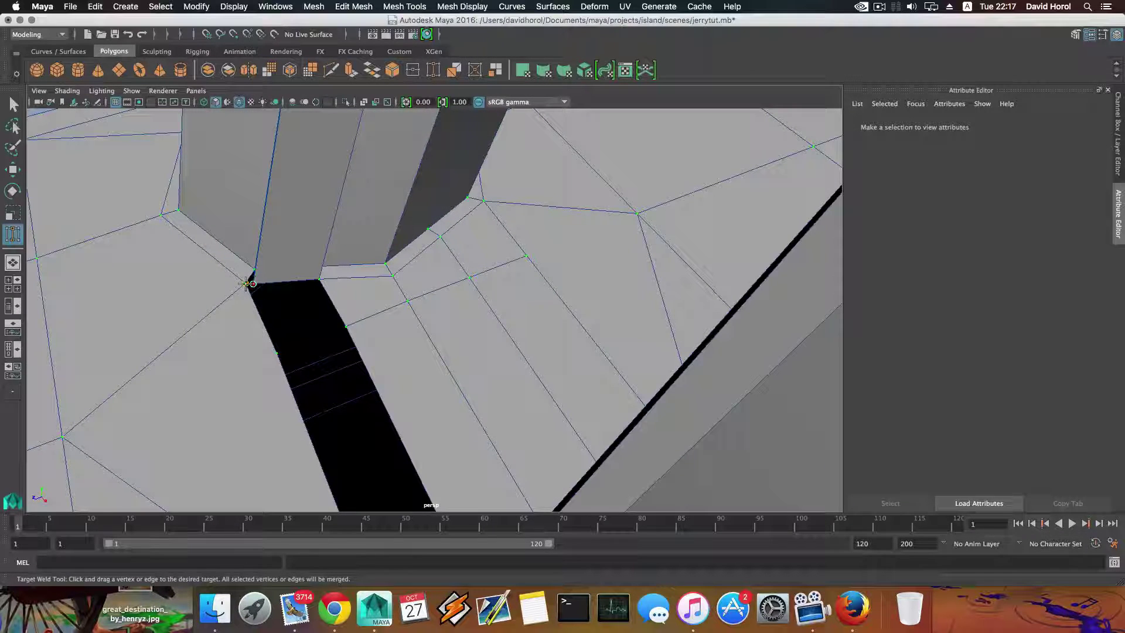
alt+drag(248, 293, 347, 300)
Step: Delete the short lengthwise edge crossing the surface strips behind the hole between the two bars
right_drag(397, 291, 357, 269)
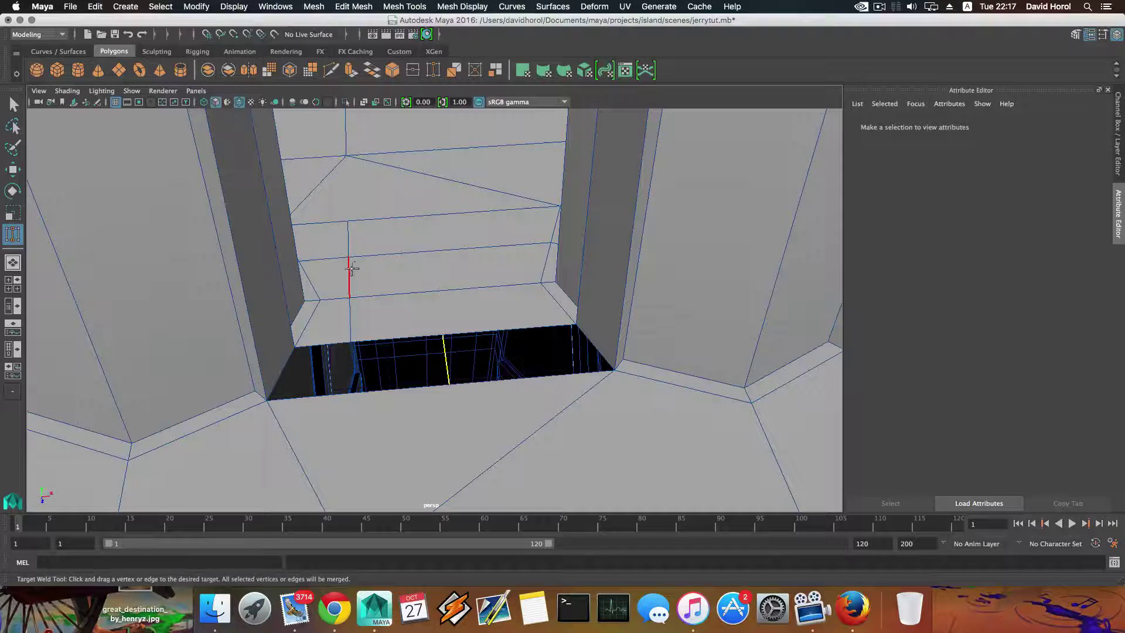
key(w)
click(350, 269)
shift+right_click(350, 270)
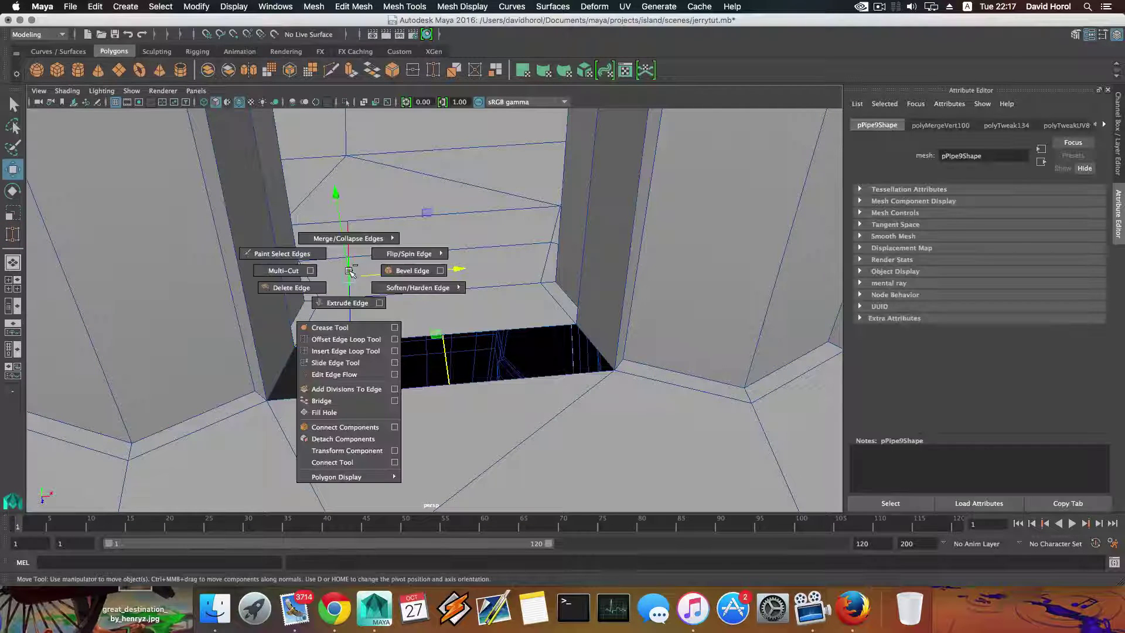
shift+right_drag(349, 271, 303, 288)
scroll(386, 308, down, 2)
alt+middle_drag(388, 309, 381, 300)
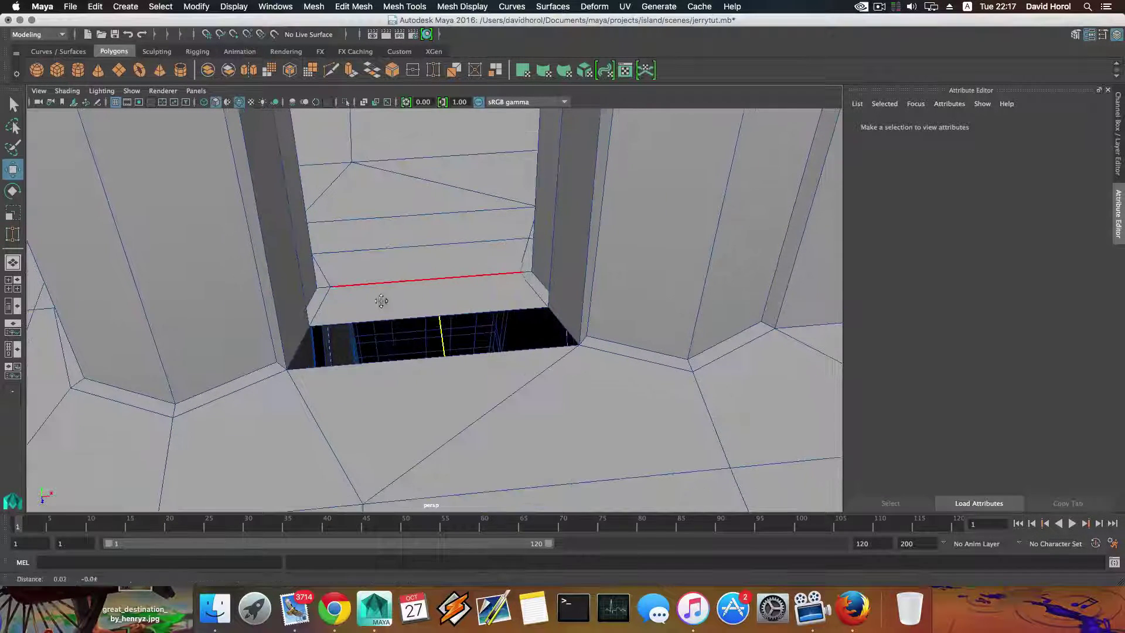
Step: Bridge the two facing extruded side faces of the bars to close the gap above the deleted strip
alt+drag(381, 301, 555, 266)
right_drag(570, 262, 579, 294)
click(578, 293)
shift+click(298, 291)
alt+drag(346, 361, 372, 316)
click(353, 7)
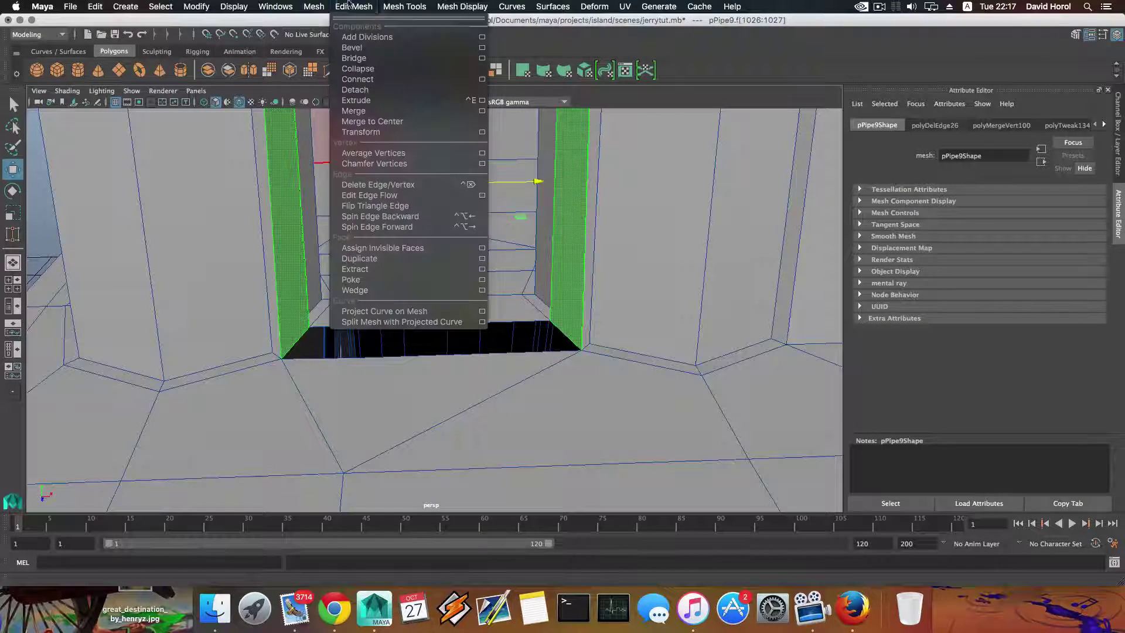
click(355, 58)
key(t)
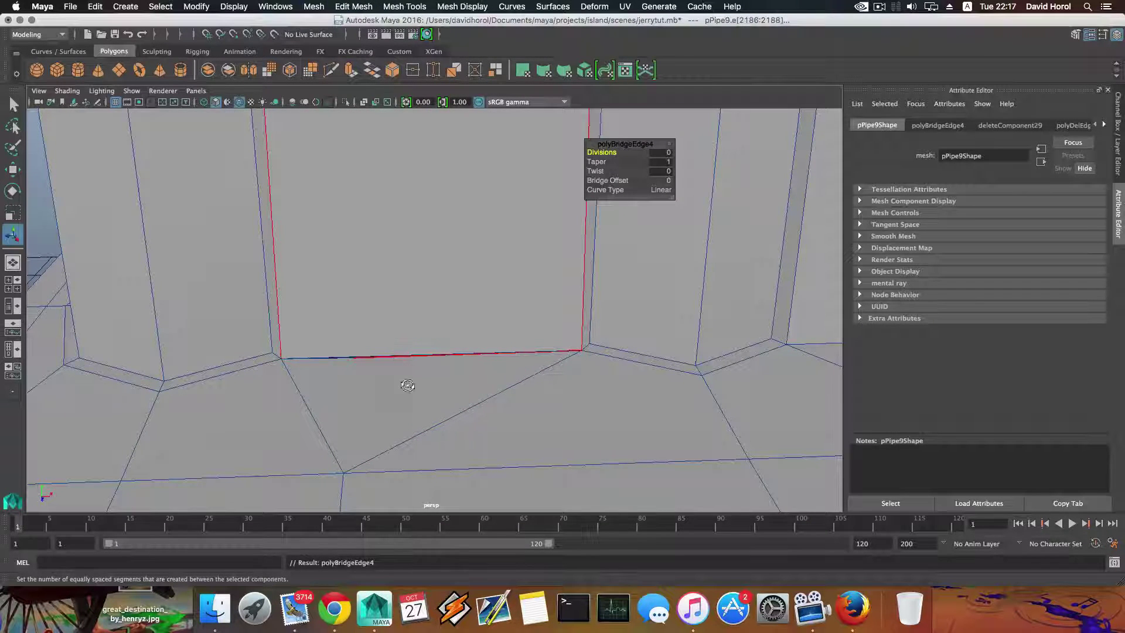
Step: Try moving the edge along the new bridge's base in depth to test how bridge and surface join, and undo the moves
alt+drag(407, 385, 480, 376)
key(f)
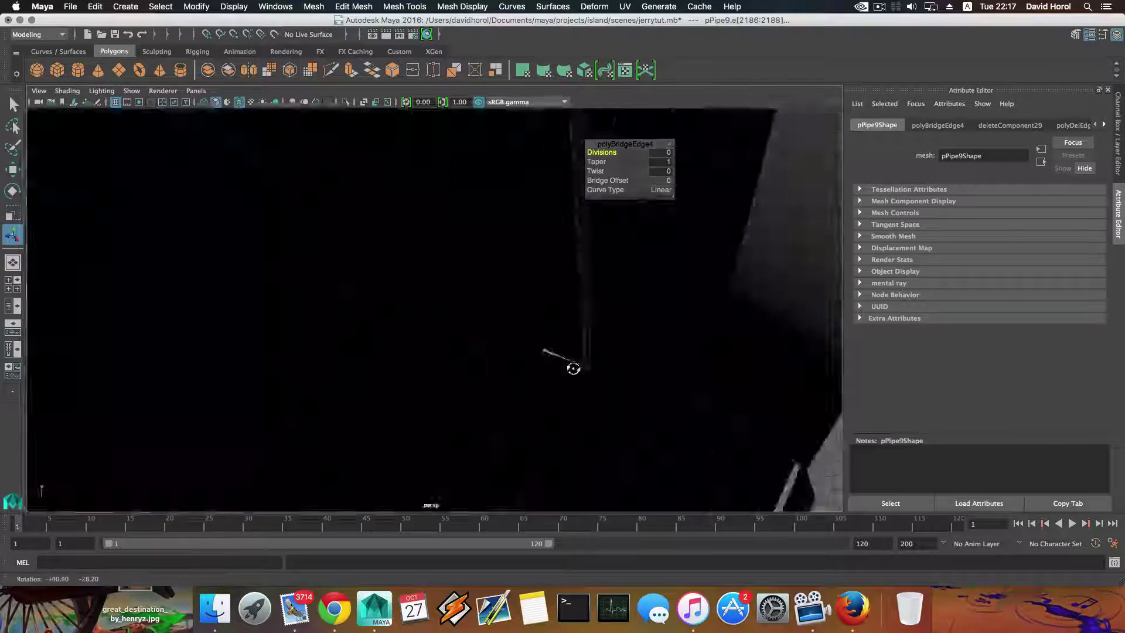
click(440, 334)
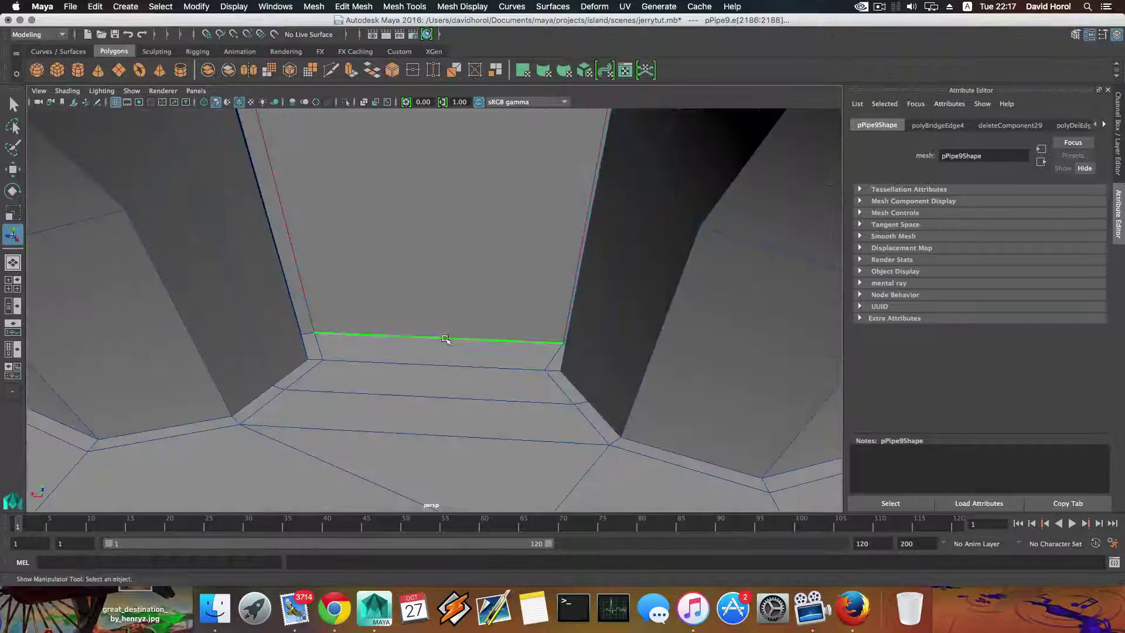
key(w)
mouse_move(445, 299)
mouse_down()
mouse_move(445, 284)
mouse_move(445, 296)
mouse_up()
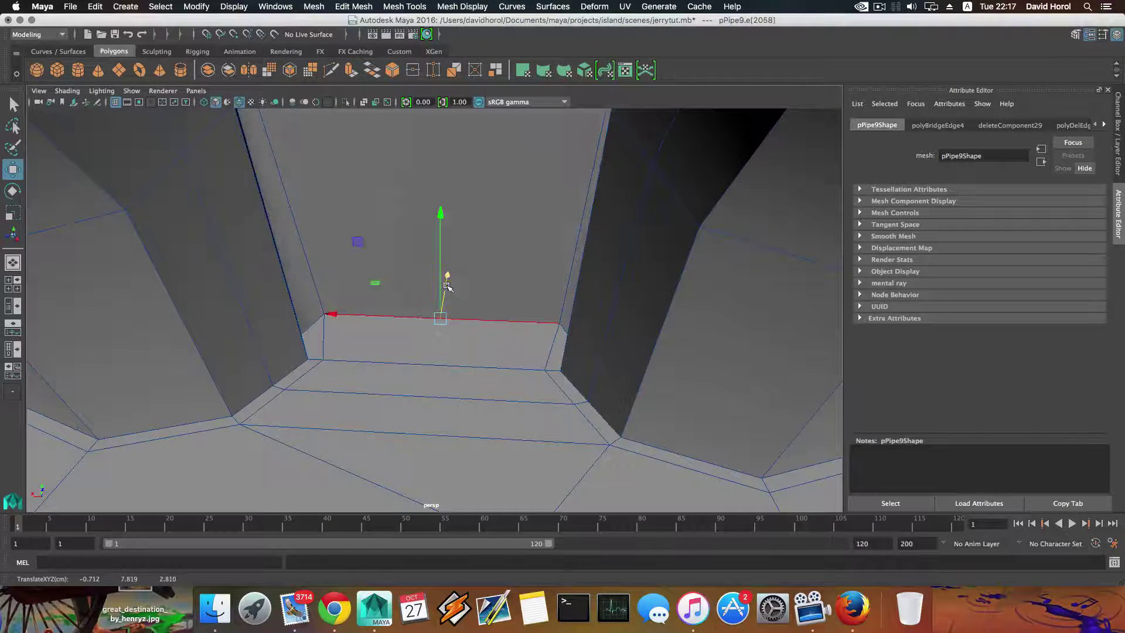
key(z)
key(z)
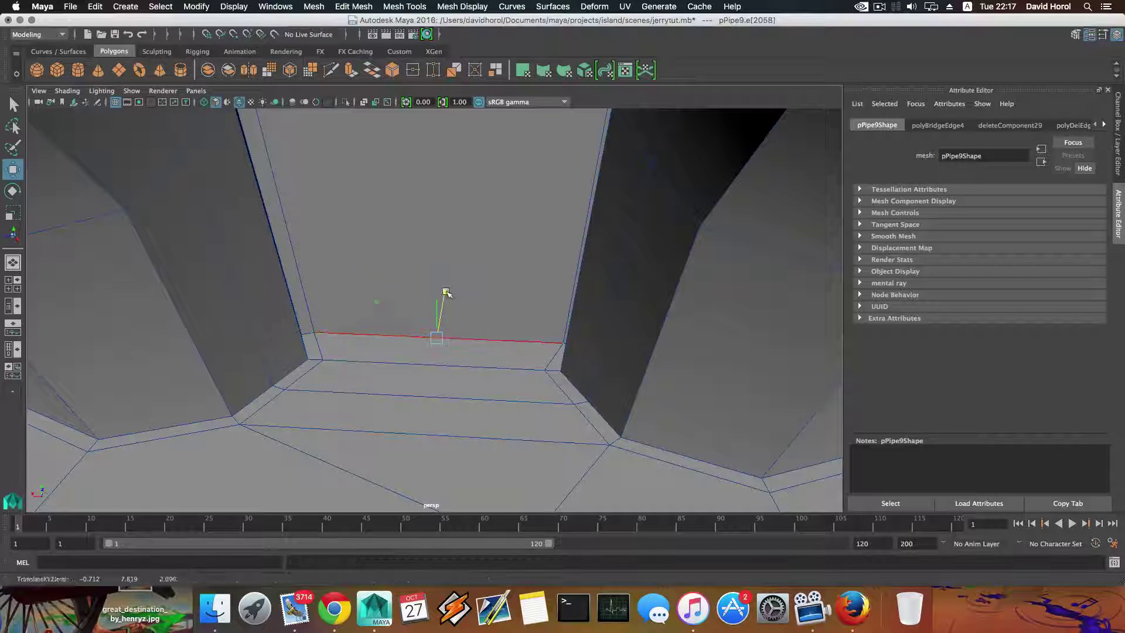
drag(444, 294, 459, 259)
alt+middle_drag(476, 314, 467, 364)
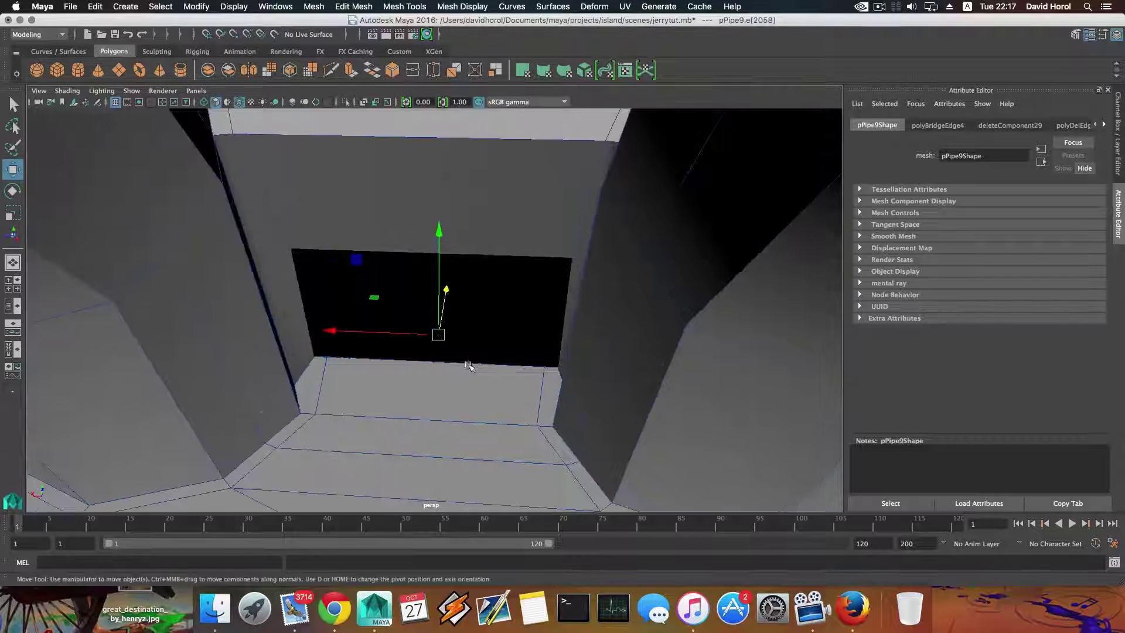
mouse_move(467, 364)
alt+mouse_down()
mouse_move(473, 339)
mouse_move(454, 363)
alt+mouse_up()
key(z)
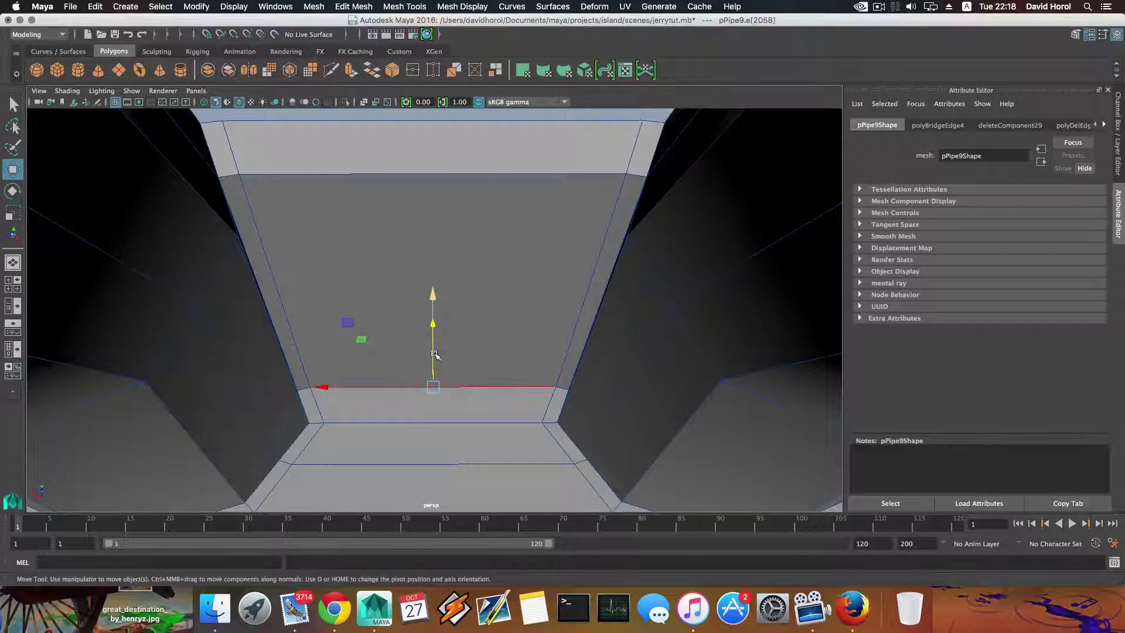
alt+drag(440, 362, 427, 331)
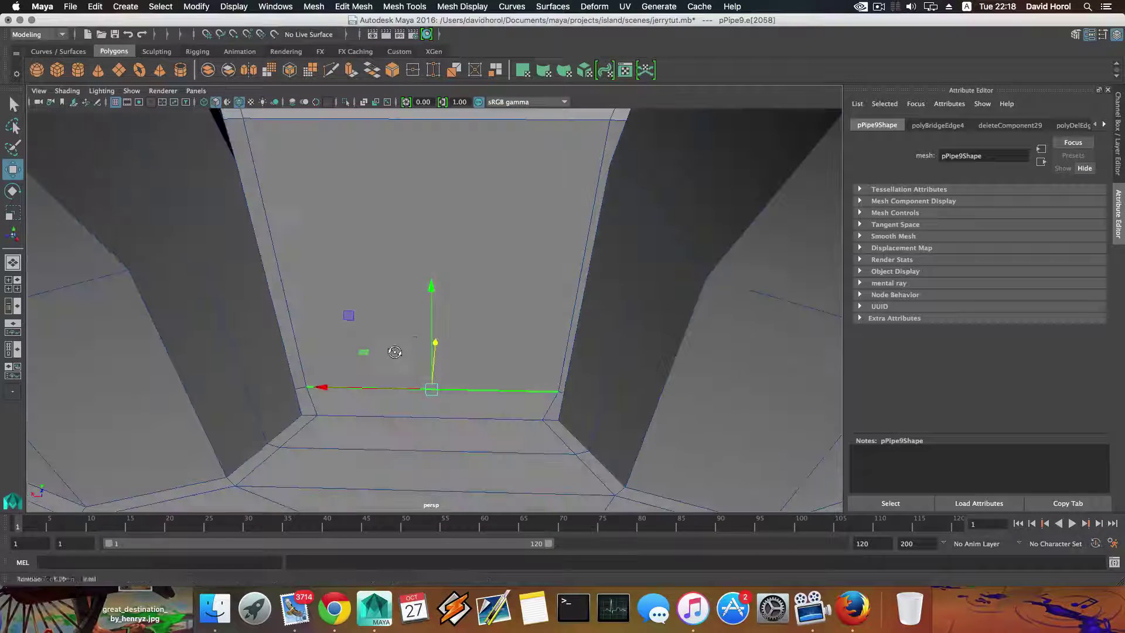
Step: Inspect the corner vertices along the bottom edge of the wall panel between two bars
right_drag(391, 296, 338, 300)
alt+drag(342, 395, 478, 399)
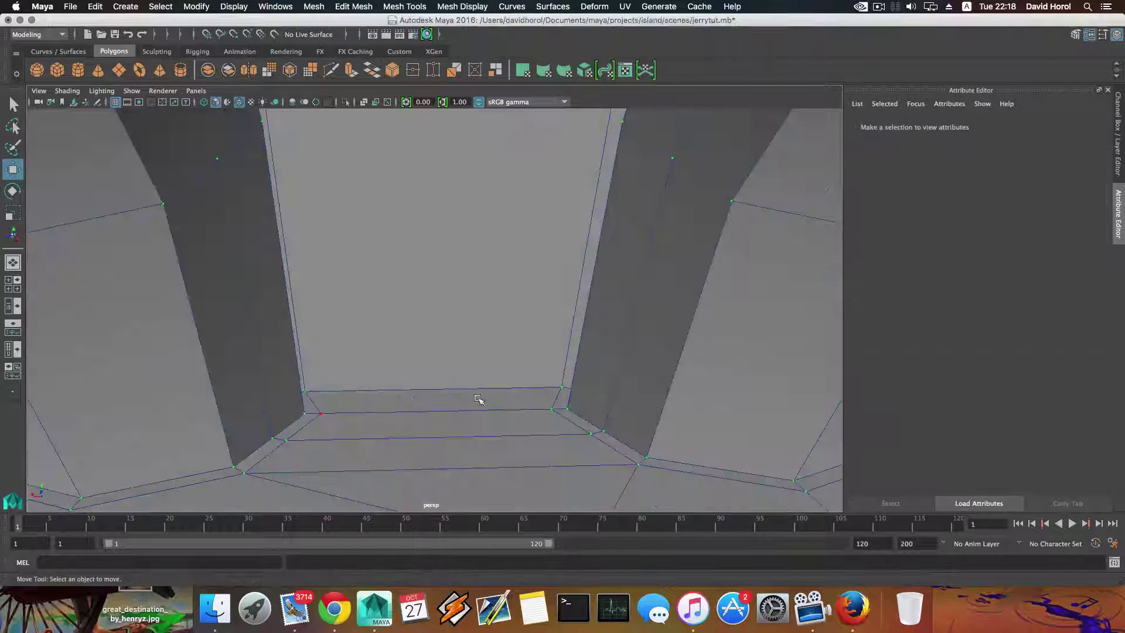
drag(572, 396, 571, 396)
alt+drag(481, 404, 540, 400)
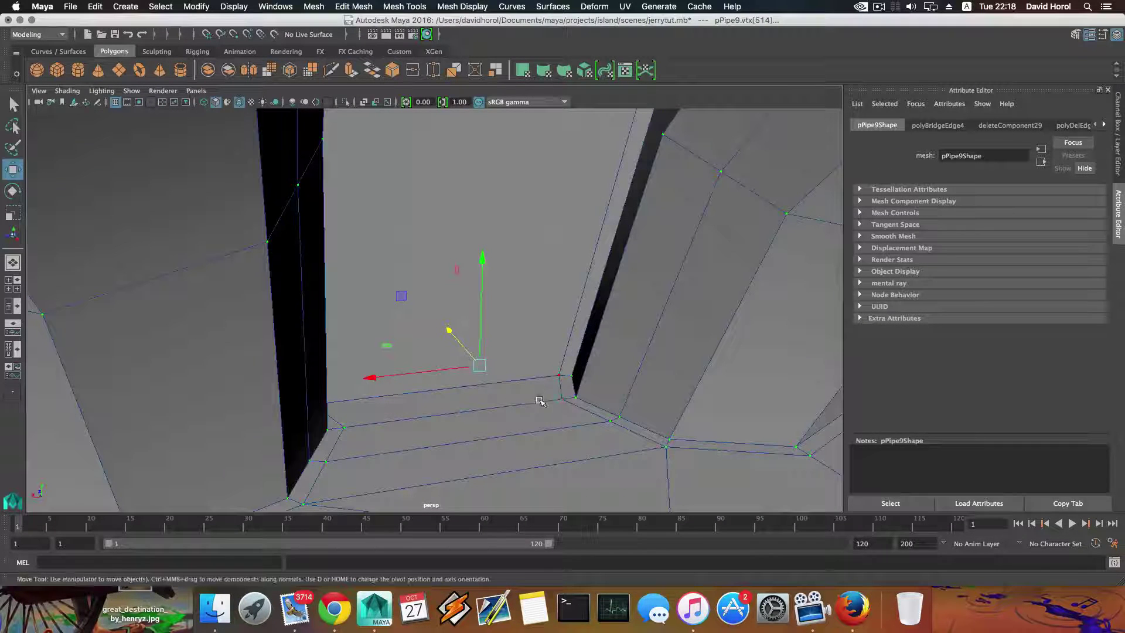
click(561, 379)
right_drag(509, 368, 458, 337)
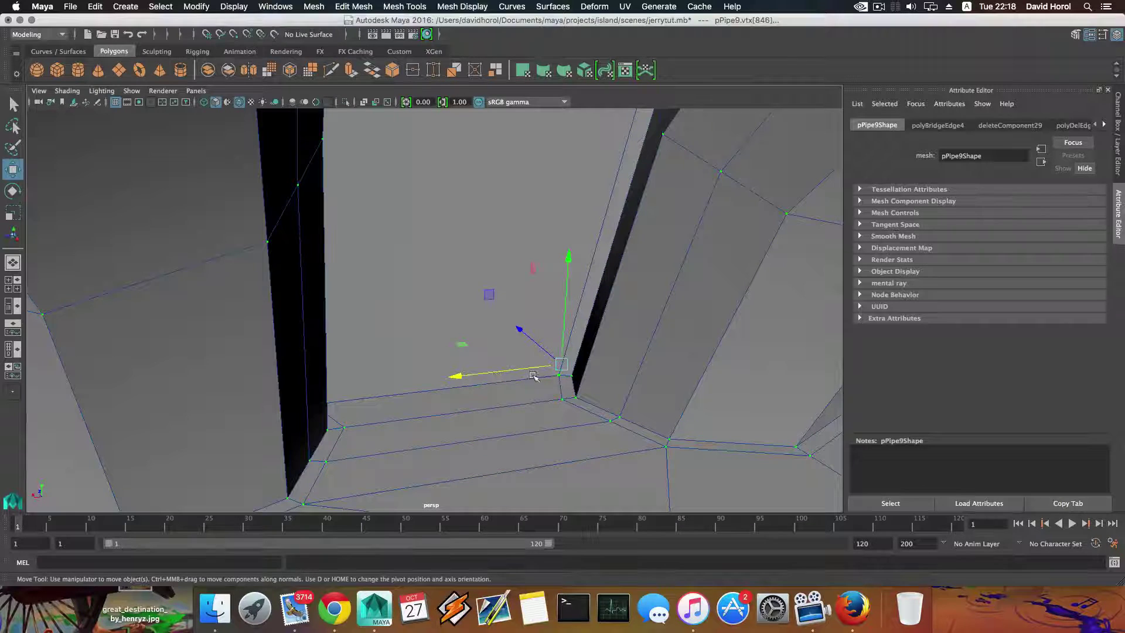
drag(566, 386, 263, 380)
alt+drag(384, 428, 344, 298)
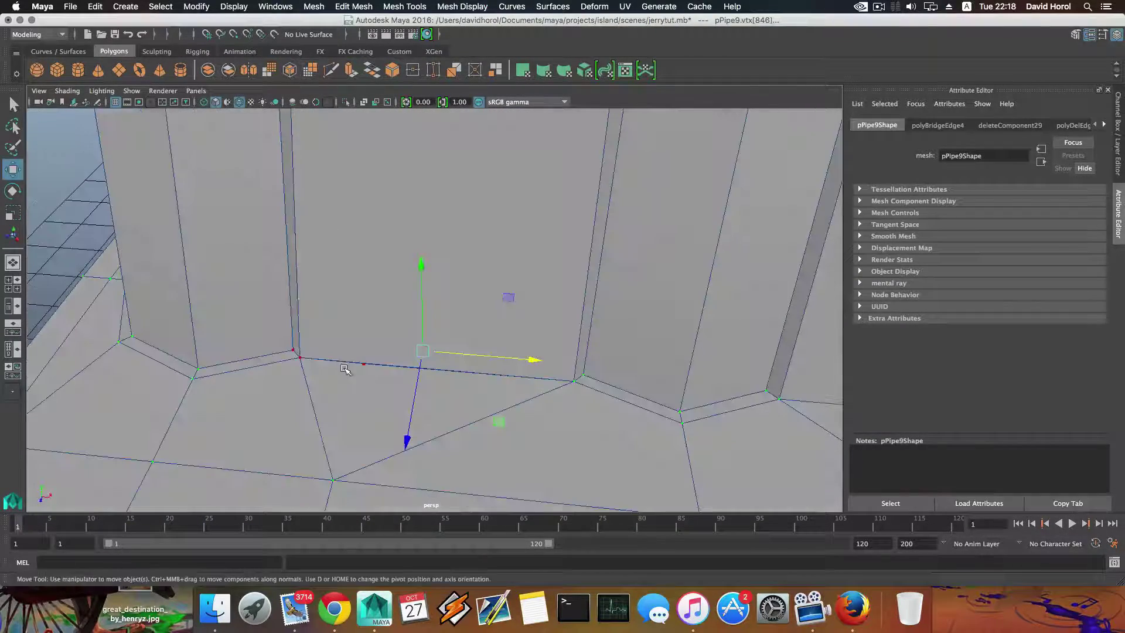
Step: Delete the triangular face in front of the wall panel and the narrow face strip along its inner foot
right_drag(344, 298, 344, 332)
click(359, 402)
alt+drag(359, 402, 651, 406)
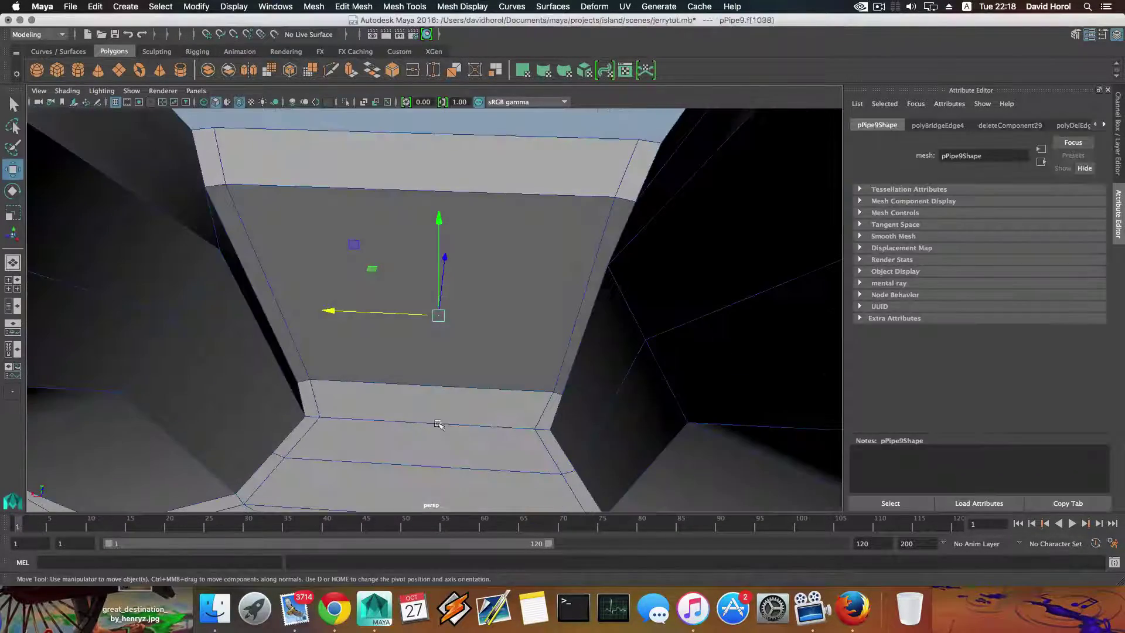
shift+click(432, 413)
key(Delete)
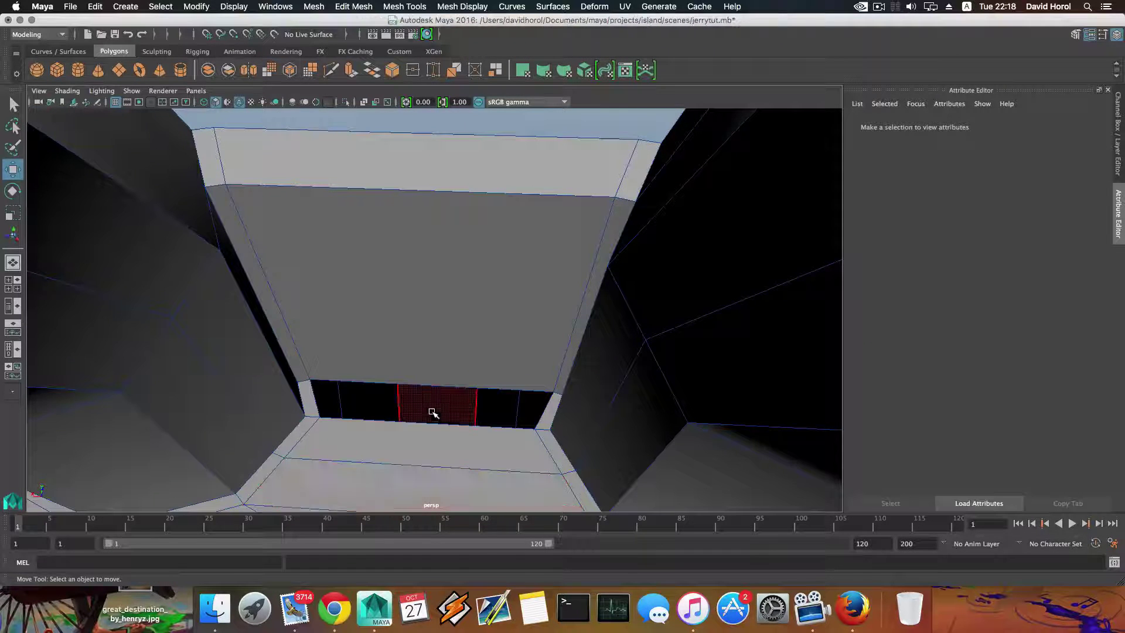
Step: Fill the narrow hole along the inner foot of the wall panel using its border edges
alt+drag(431, 414, 432, 339)
right_drag(432, 298, 438, 275)
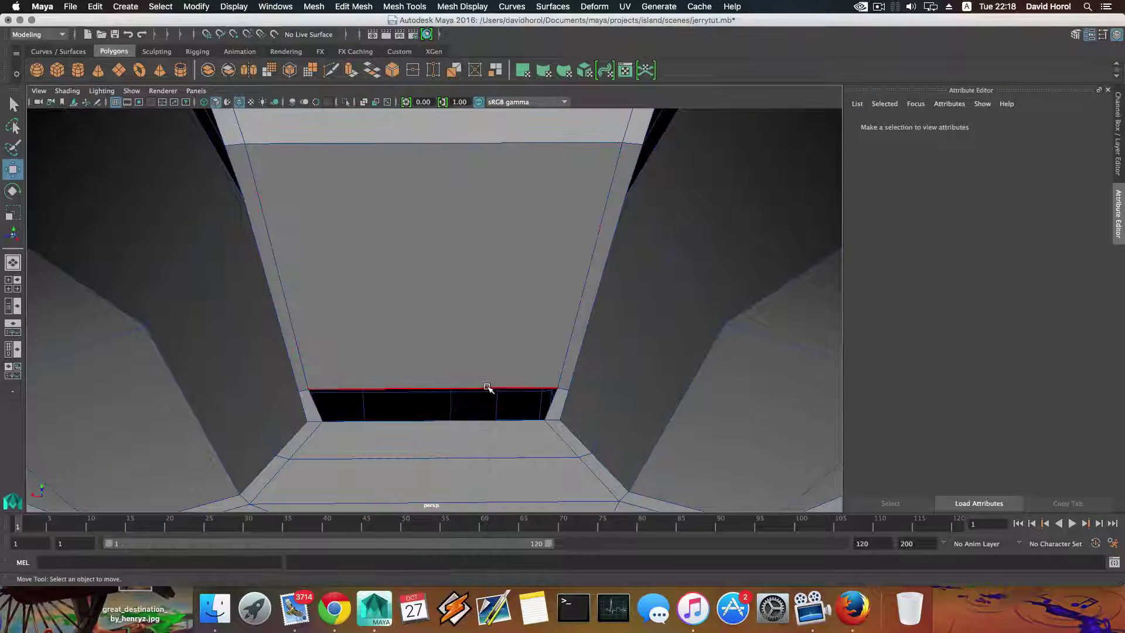
double_click(487, 387)
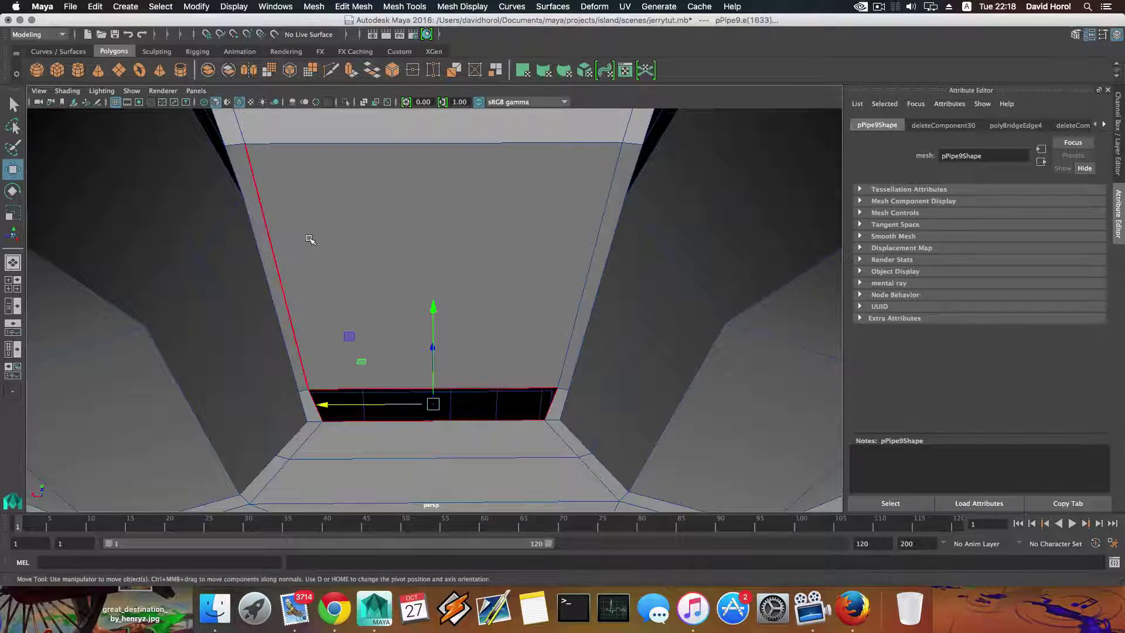
click(313, 6)
click(326, 89)
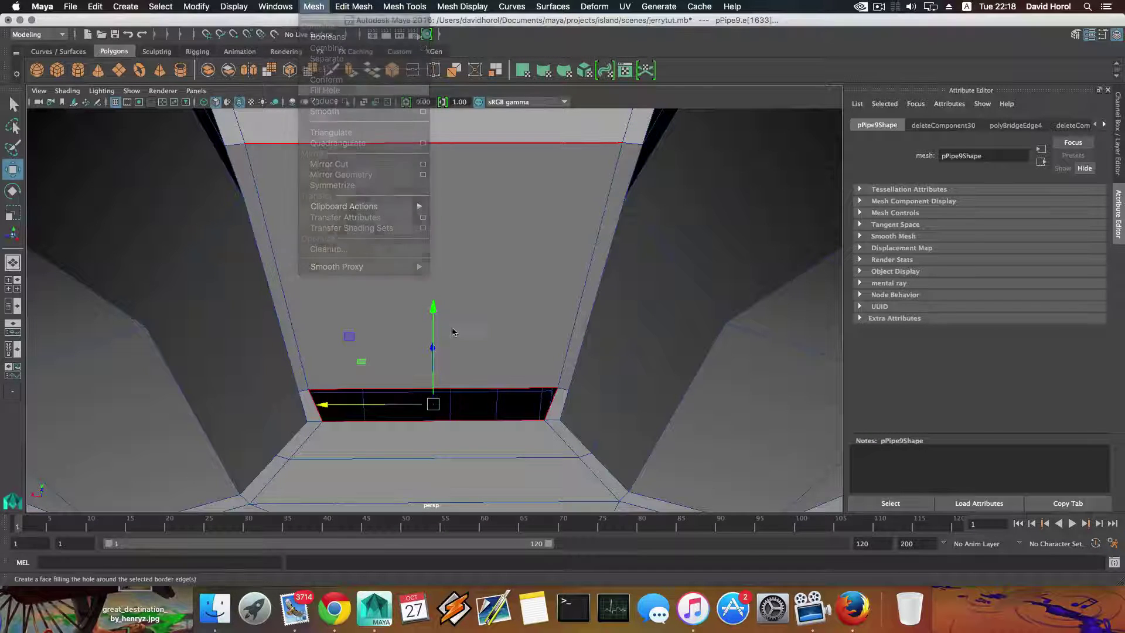
Step: Fill the triangular hole in the base on the outer side of the wall panel
alt+drag(384, 309, 413, 337)
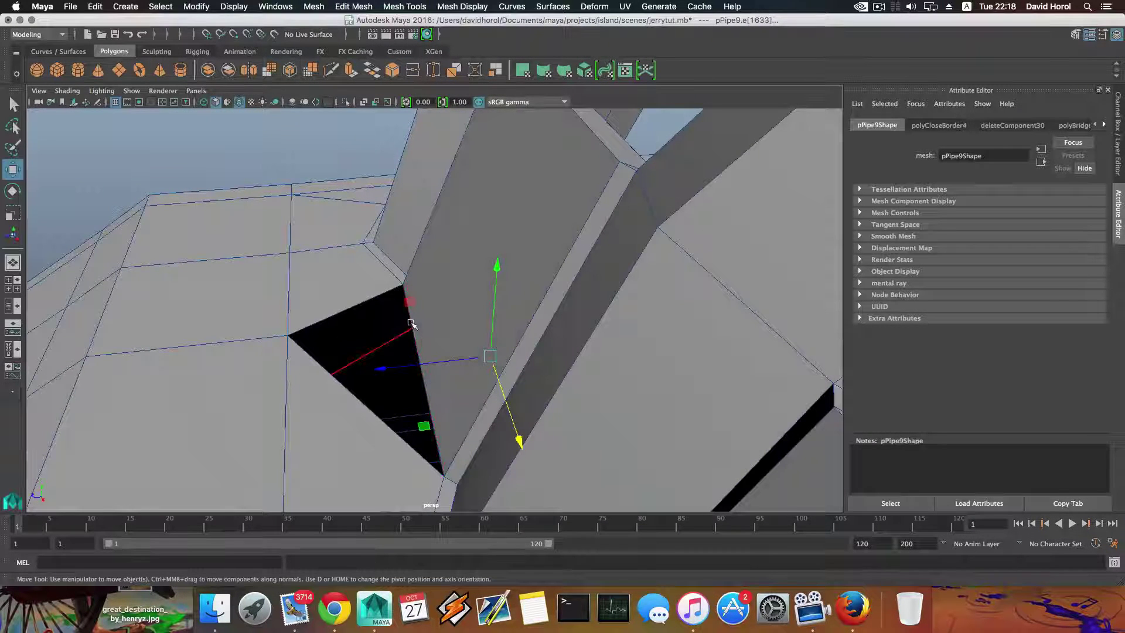
click(355, 307)
double_click(355, 307)
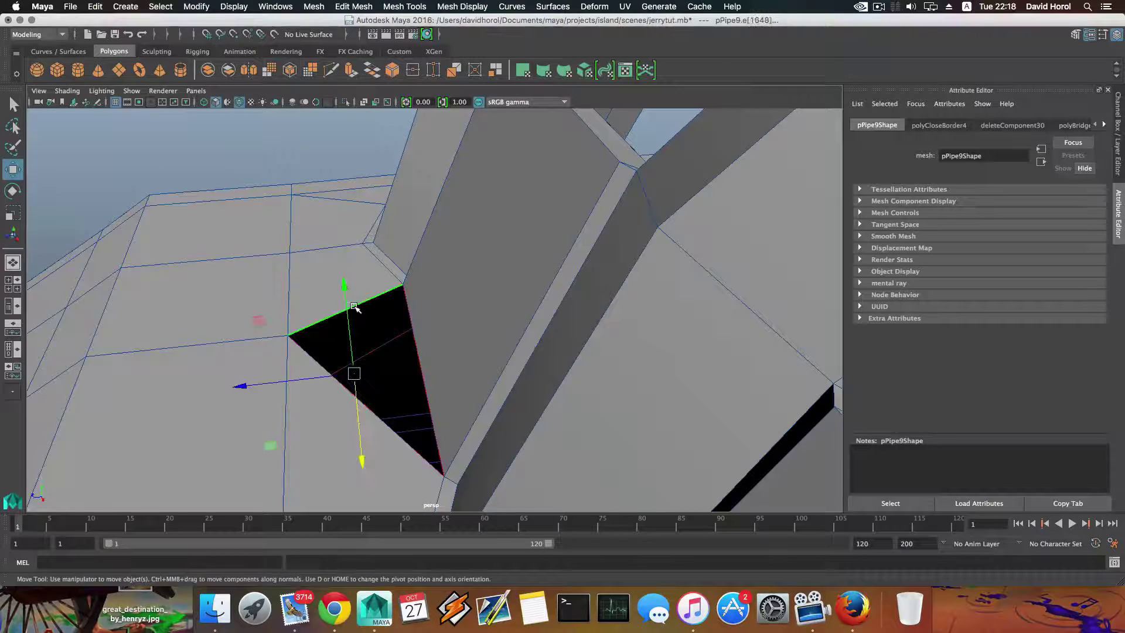
click(313, 6)
click(331, 92)
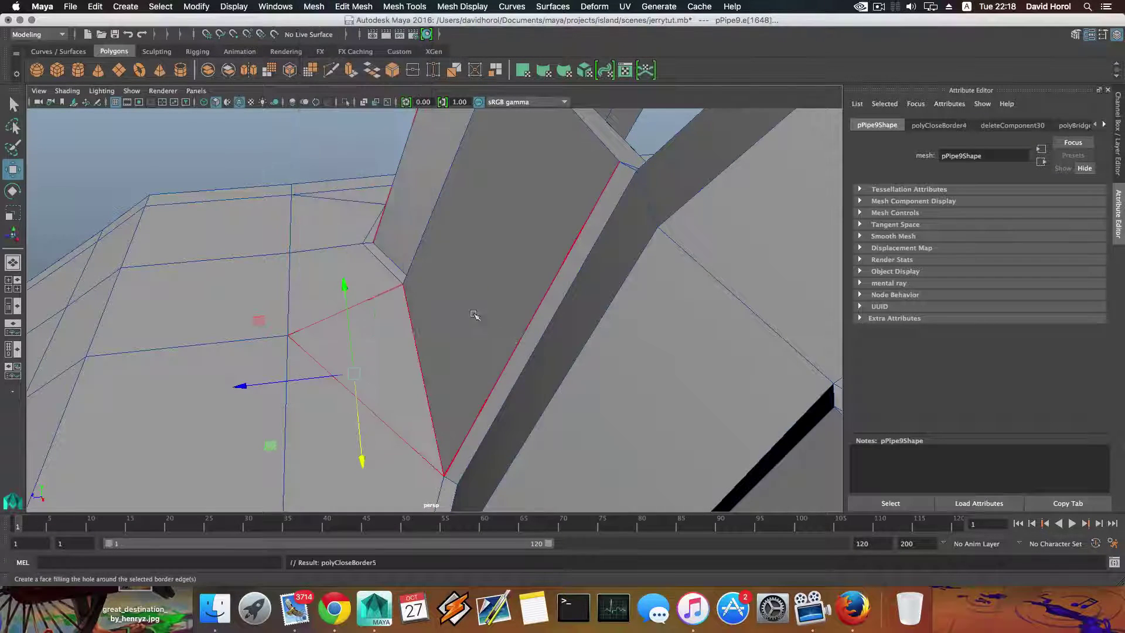
Step: Select the lengthwise edge loop between the left and middle bars and shift it sideways to centre it in the gap
alt+drag(469, 311, 487, 221)
right_drag(487, 221, 473, 188)
alt+drag(472, 188, 483, 291)
middle_drag(483, 292, 492, 205)
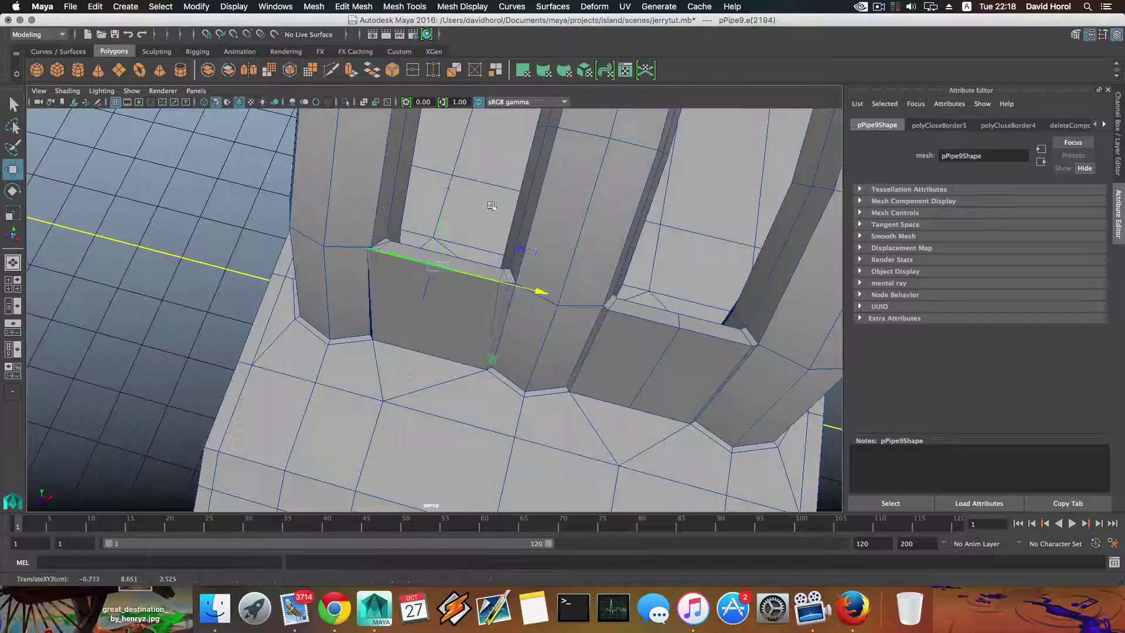
alt+drag(455, 315, 401, 351)
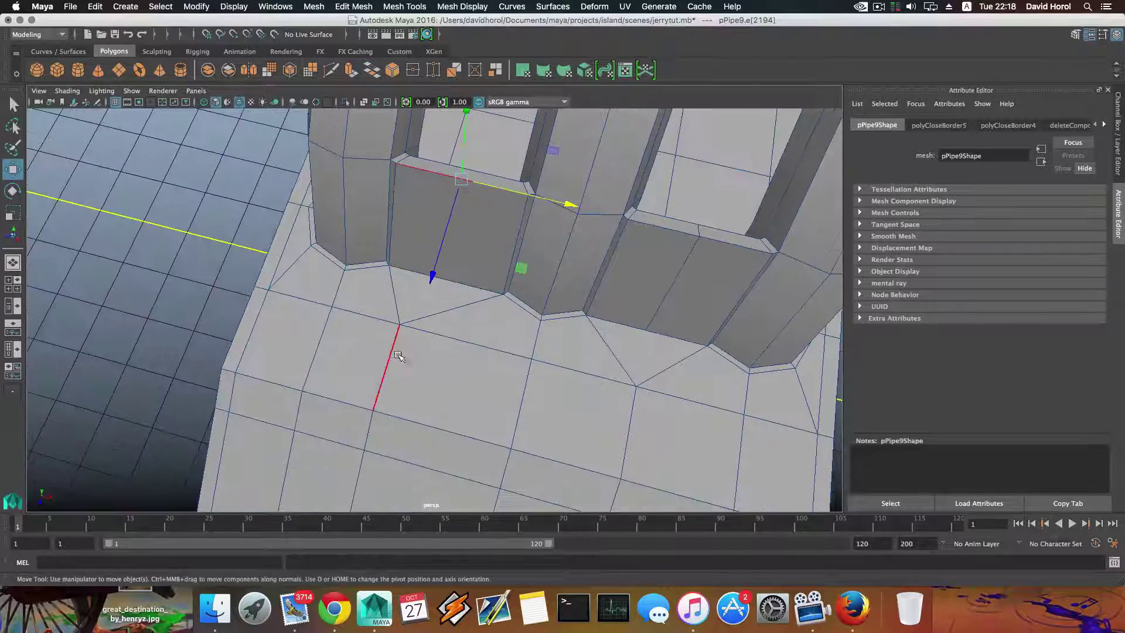
double_click(391, 352)
scroll(402, 336, down, 4)
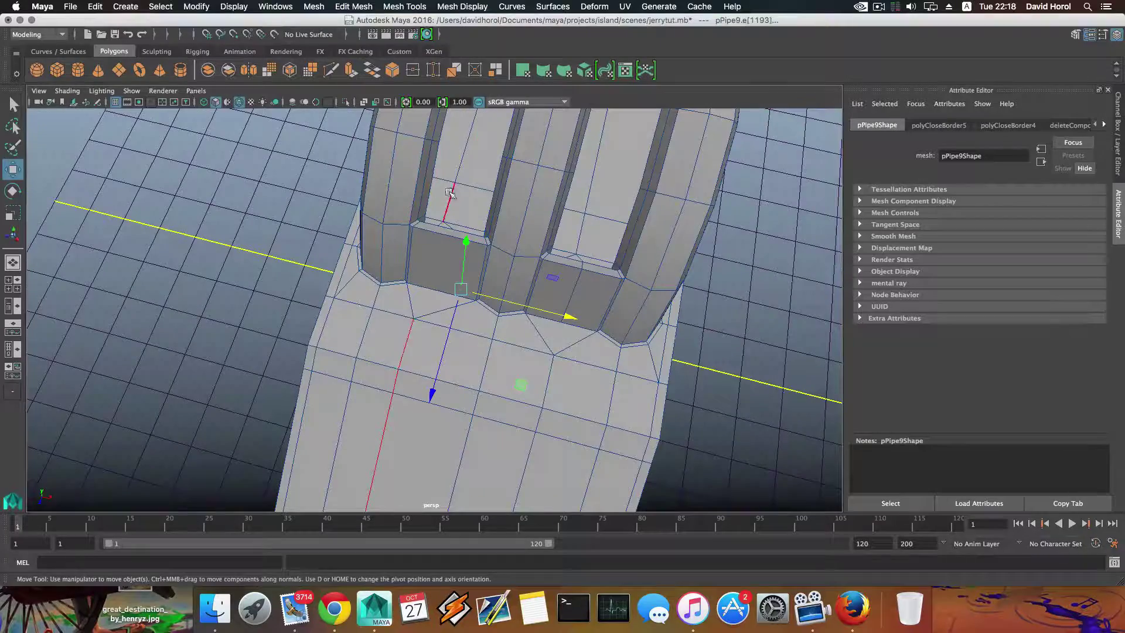
scroll(462, 214, down, 5)
alt+middle_drag(462, 214, 450, 343)
scroll(450, 342, up, 5)
scroll(458, 295, up, 4)
alt+drag(459, 295, 460, 262)
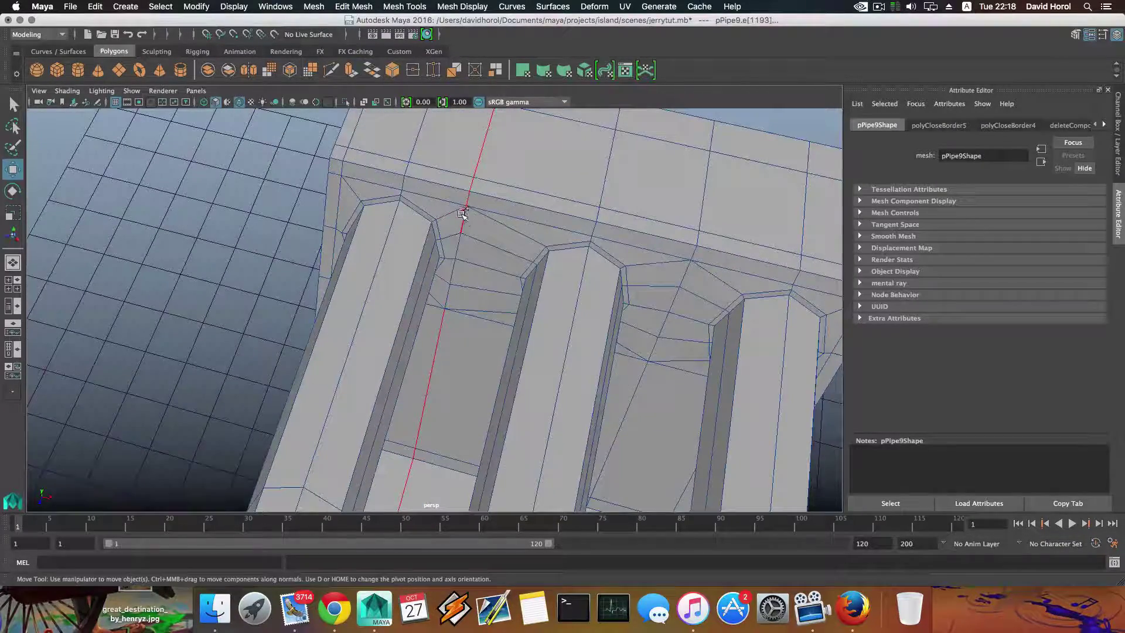
shift+click(458, 241)
shift+click(448, 290)
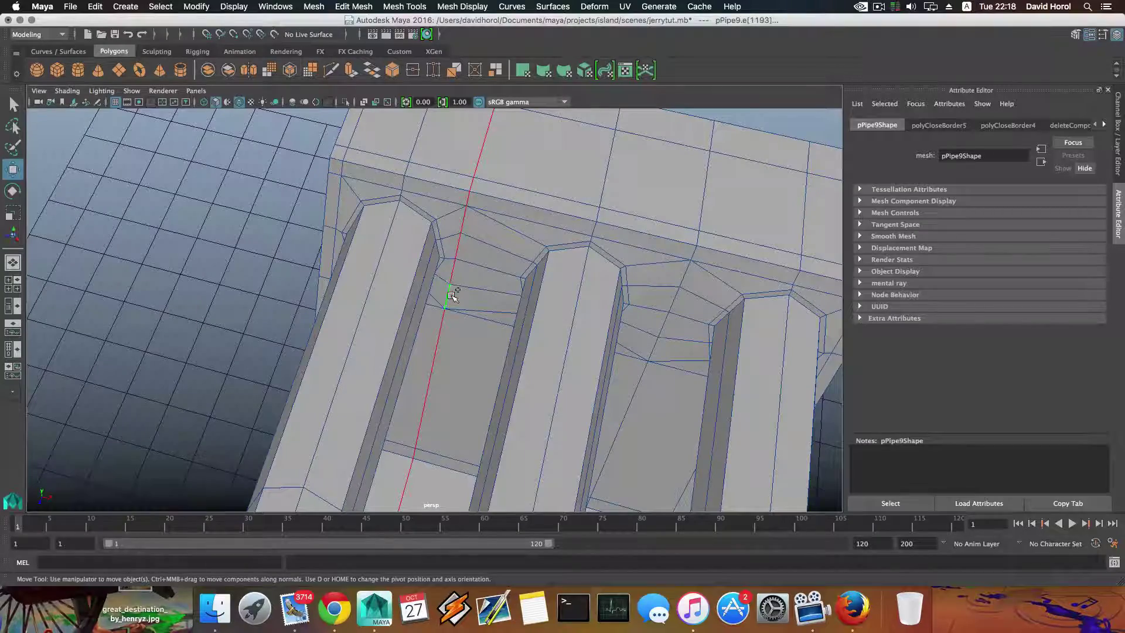
scroll(450, 295, down, 6)
alt+middle_drag(450, 297, 468, 270)
alt+drag(468, 270, 510, 352)
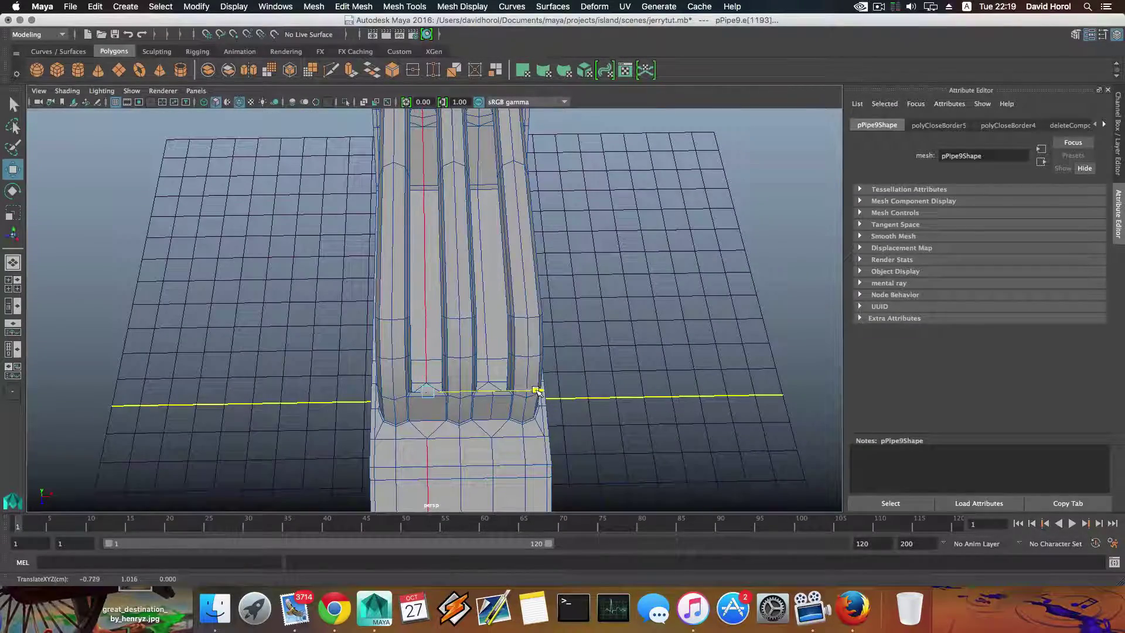
alt+drag(535, 391, 522, 319)
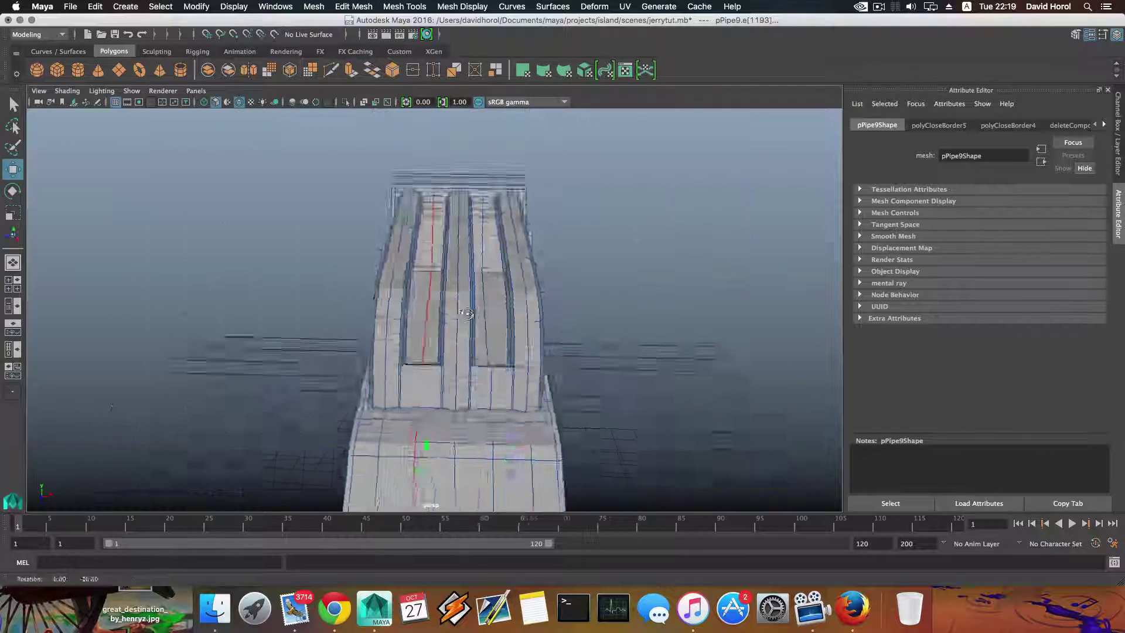
Step: Insert a vertical edge loop down the middle of the left front wall panel
alt+right_drag(522, 328, 643, 386)
alt+middle_drag(425, 343, 457, 305)
alt+drag(457, 305, 431, 332)
right_drag(431, 298, 452, 366)
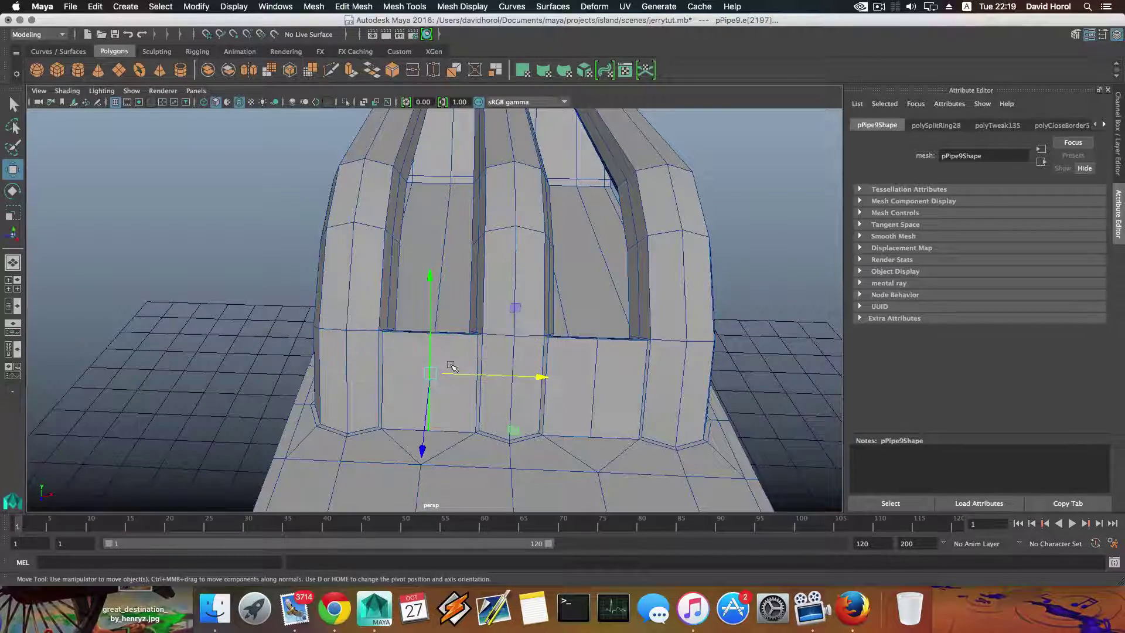
Step: Lower the middle top vertices of both front wall panels so their upper edges dip between the bars
alt+drag(451, 366, 211, 217)
right_drag(205, 216, 217, 258)
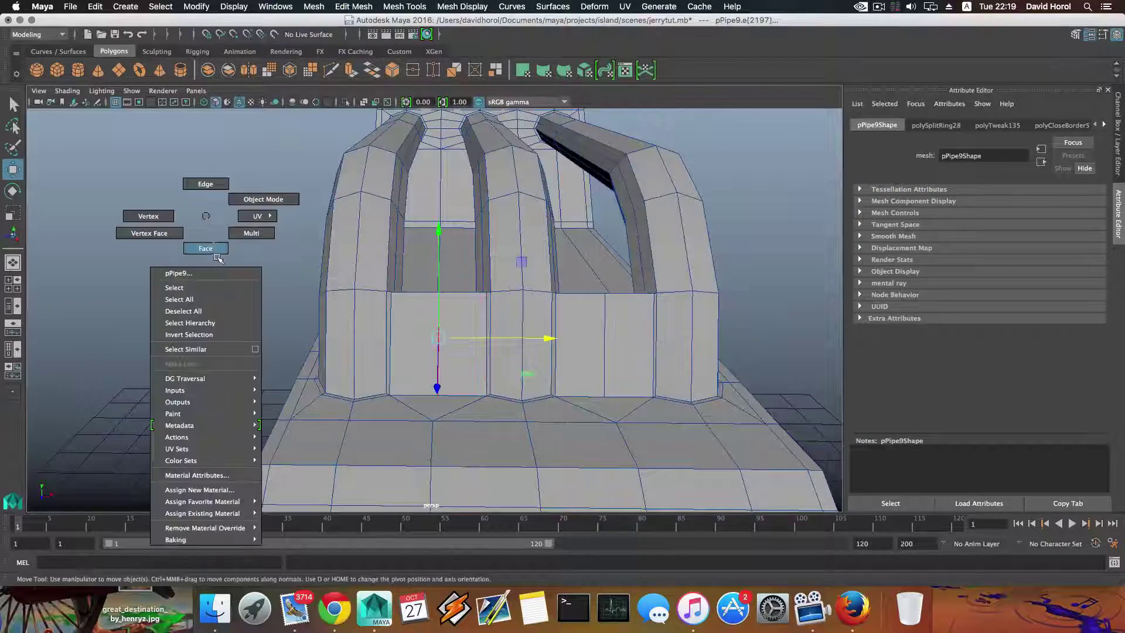
right_drag(167, 216, 167, 217)
alt+drag(167, 216, 619, 307)
alt+middle_drag(448, 278, 436, 318)
scroll(491, 228, up, 5)
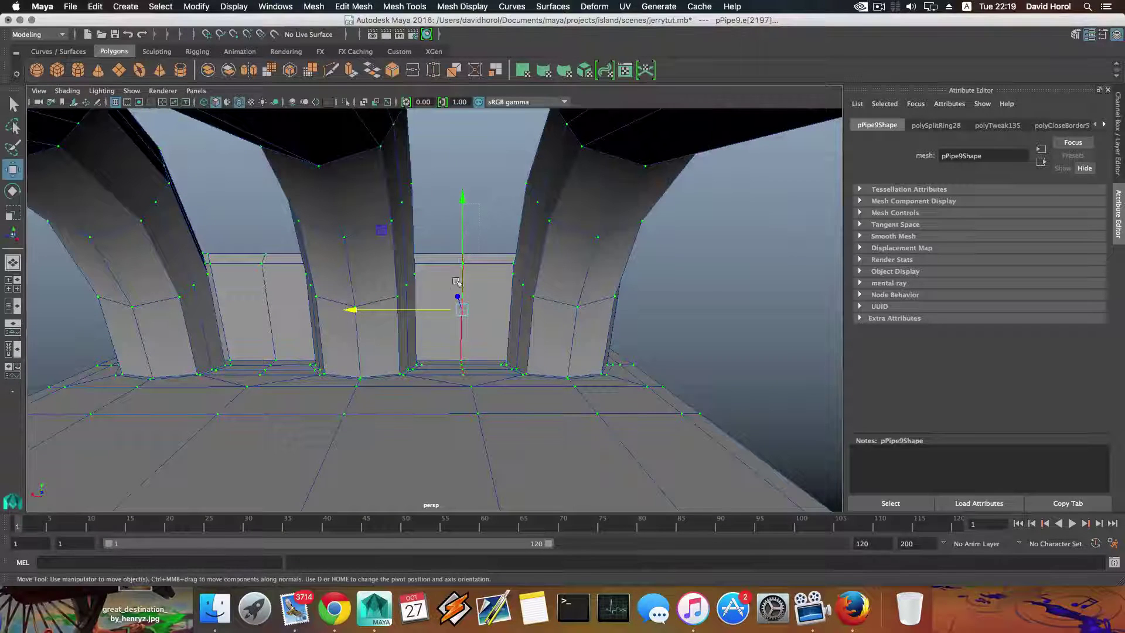
alt+middle_drag(359, 283, 439, 274)
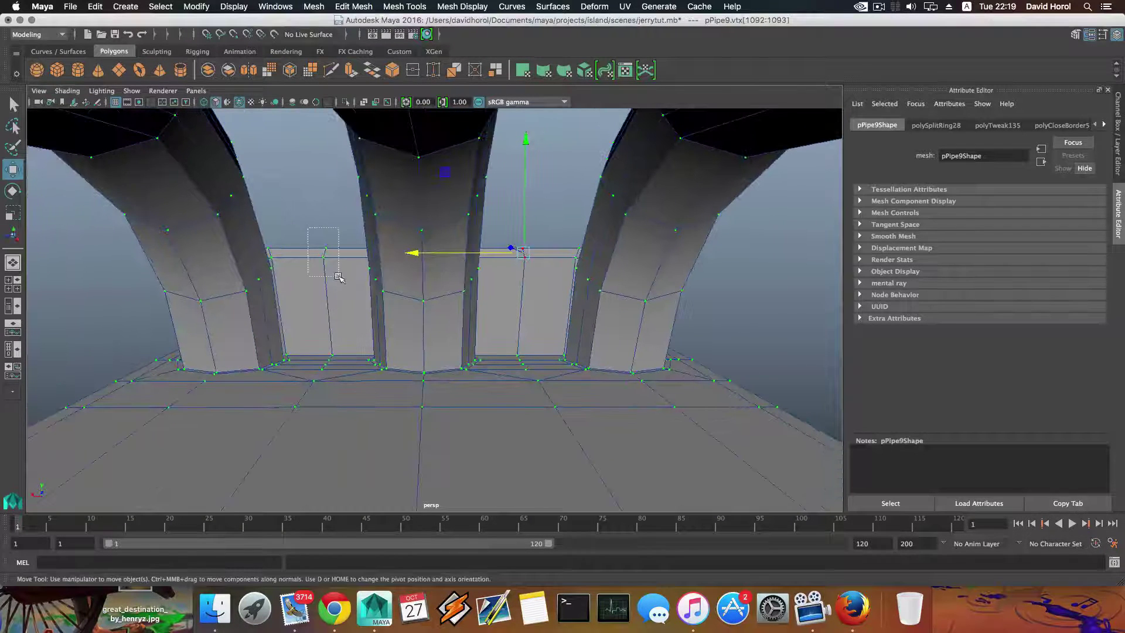
key(Down)
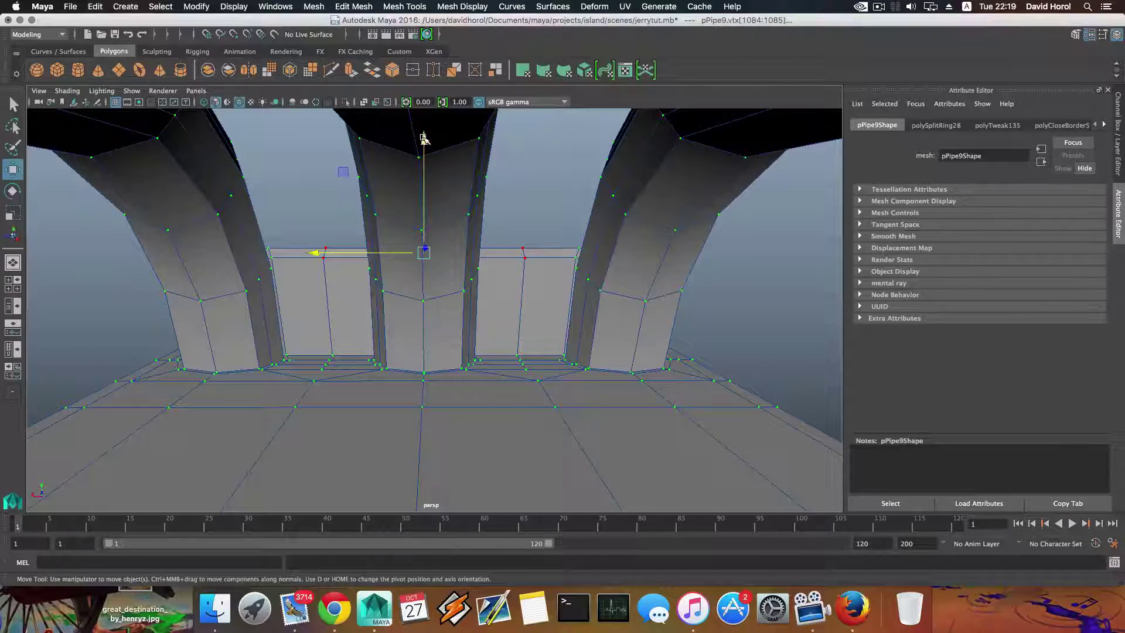
mouse_move(396, 174)
alt+mouse_down()
mouse_move(342, 188)
mouse_move(321, 231)
mouse_move(455, 236)
mouse_move(416, 167)
alt+mouse_up()
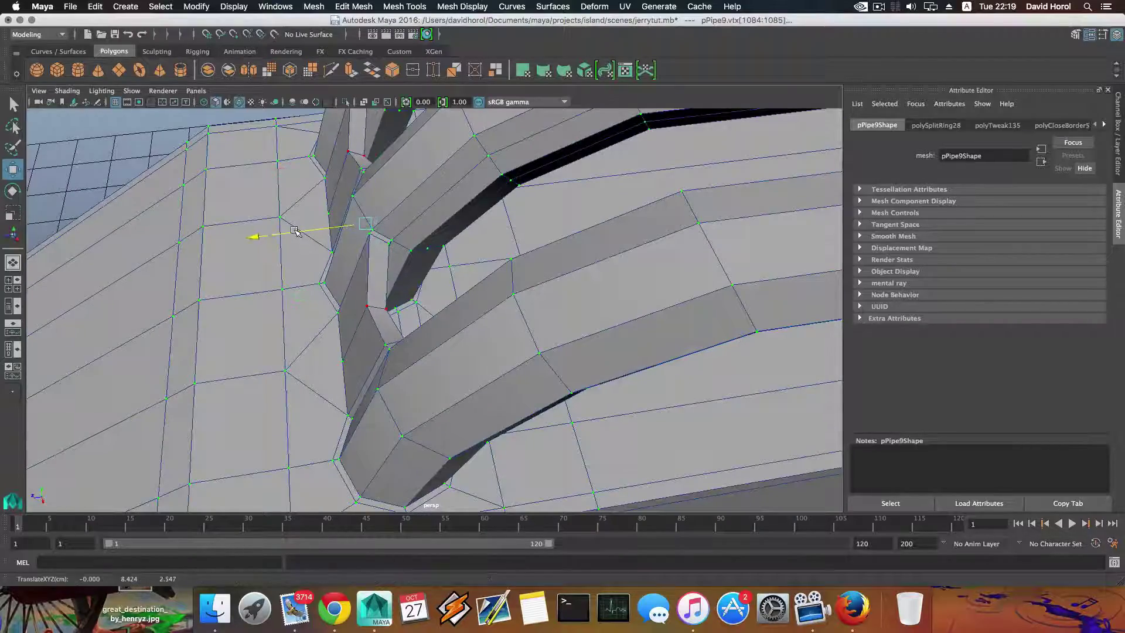
alt+drag(295, 230, 424, 212)
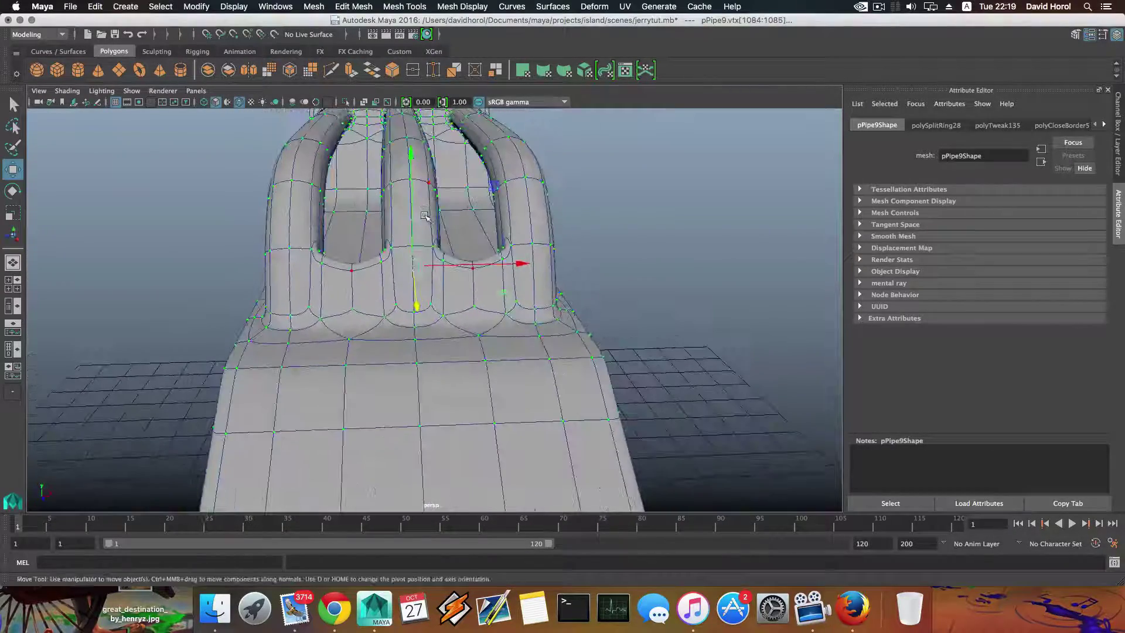
Step: Examine the dipped wall panels in smoothed and unsmoothed display, including in object selection mode
key(1)
alt+right_drag(416, 228, 530, 267)
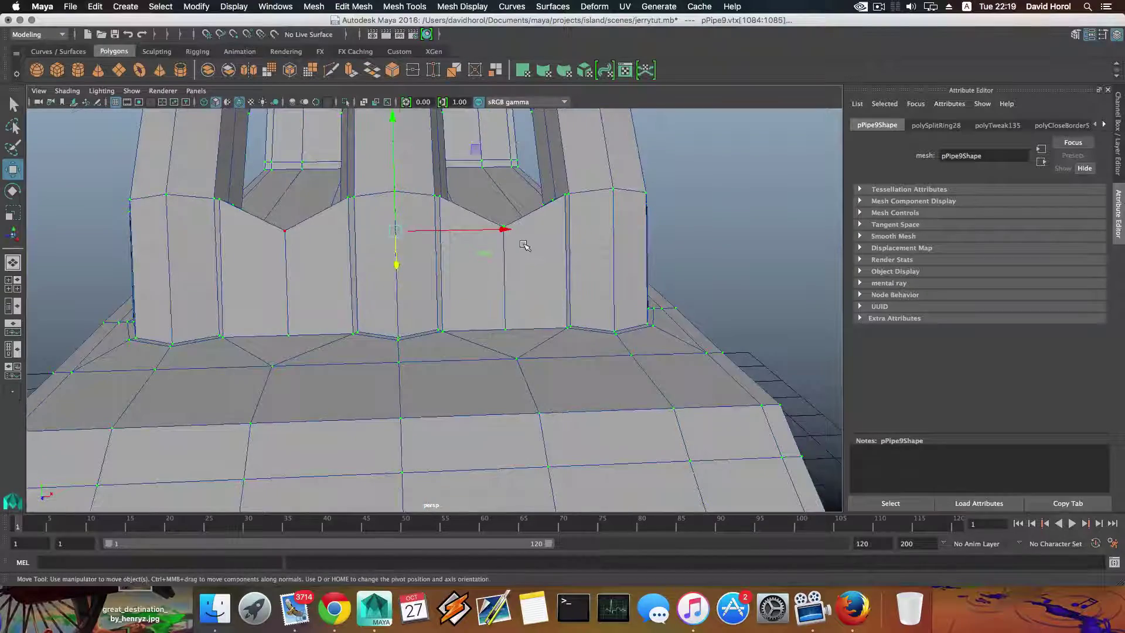
alt+drag(524, 245, 447, 274)
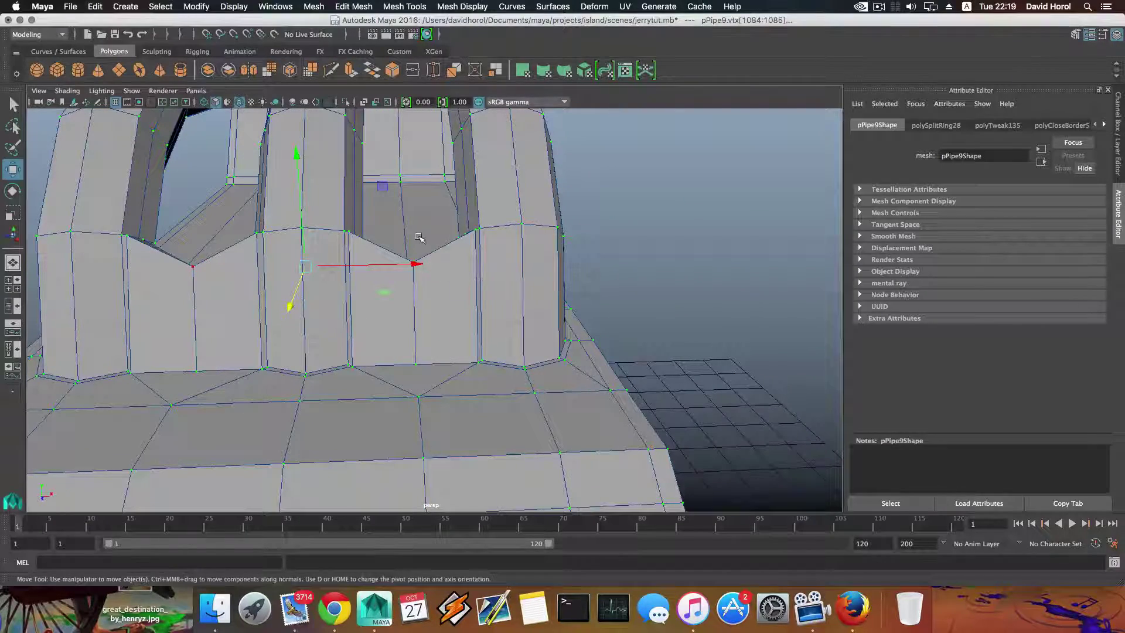
key(3)
click(653, 256)
alt+drag(653, 256, 540, 271)
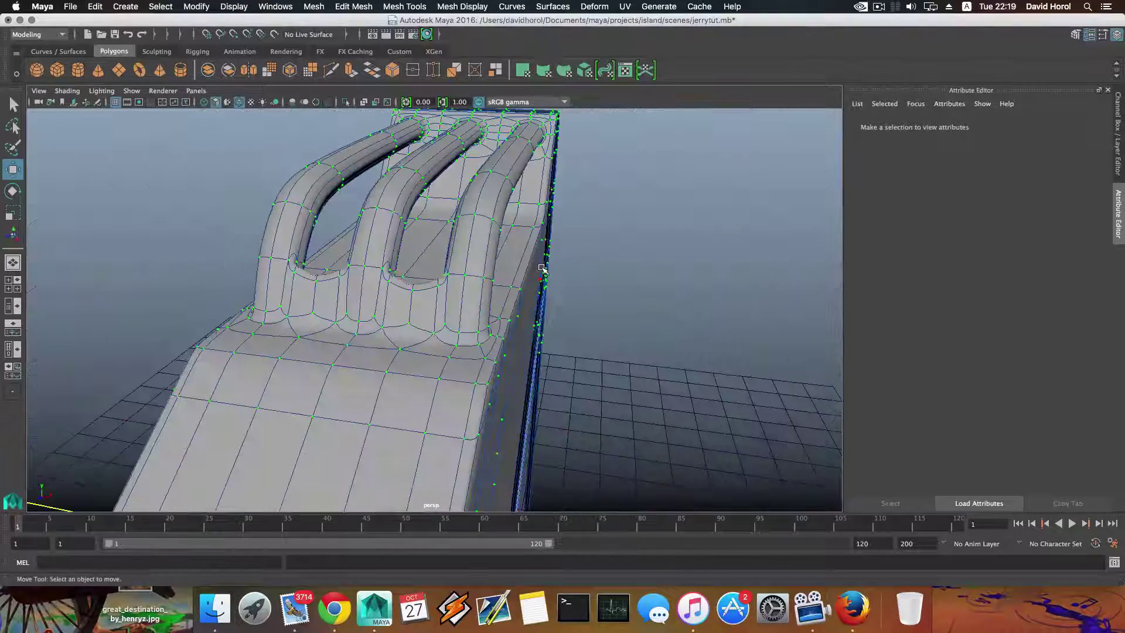
key(super+z)
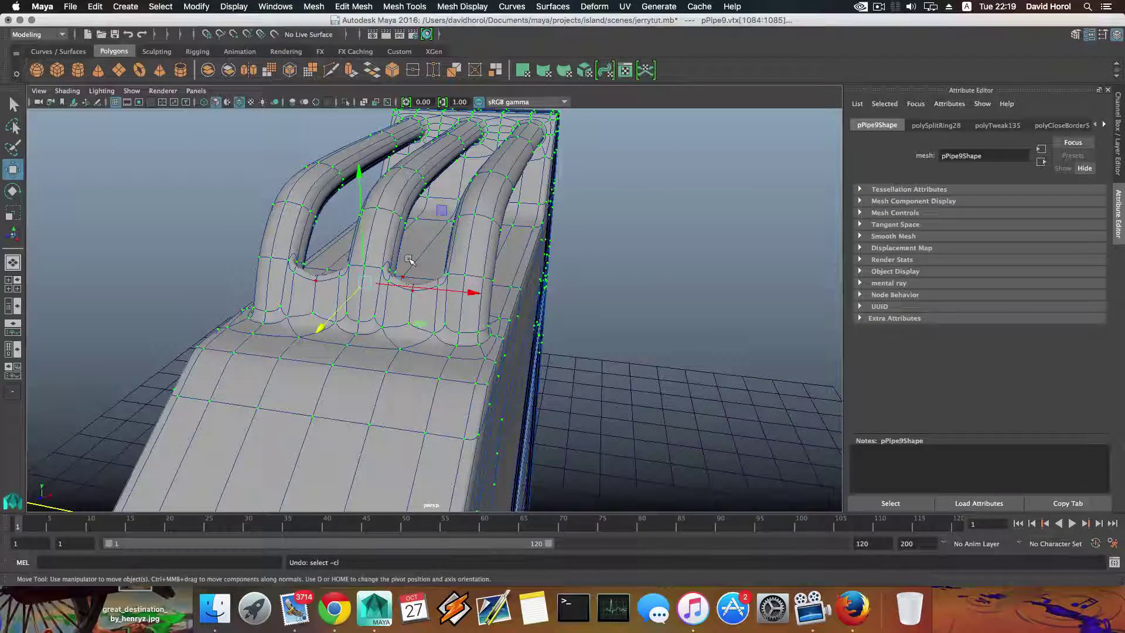
key(F8)
alt+right_drag(409, 260, 490, 258)
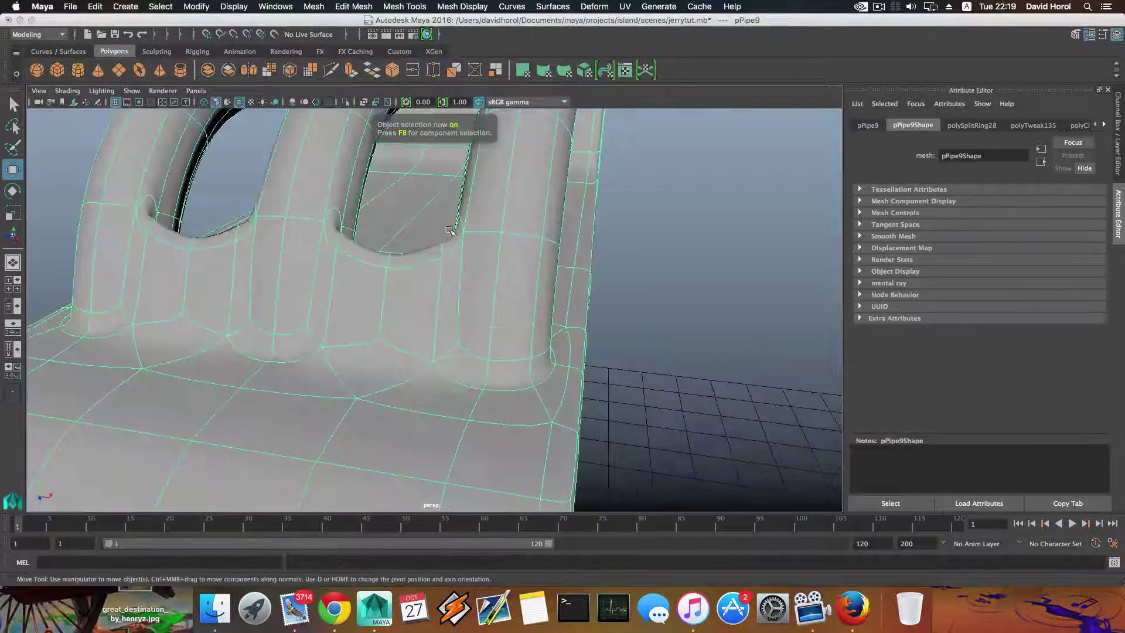
alt+middle_drag(489, 193, 493, 285)
alt+drag(493, 285, 557, 369)
key(1)
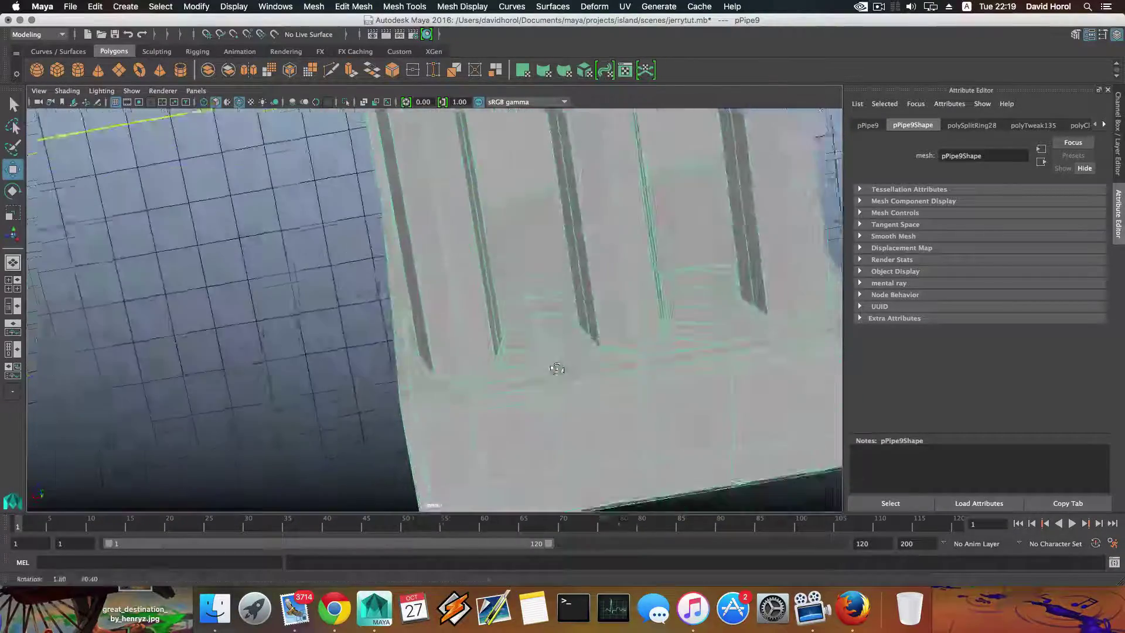
Step: Move the middle vertex between the left and middle bars away from the base's front edge to straighten its edge row
alt+middle_drag(557, 369, 439, 252)
alt+drag(439, 252, 434, 224)
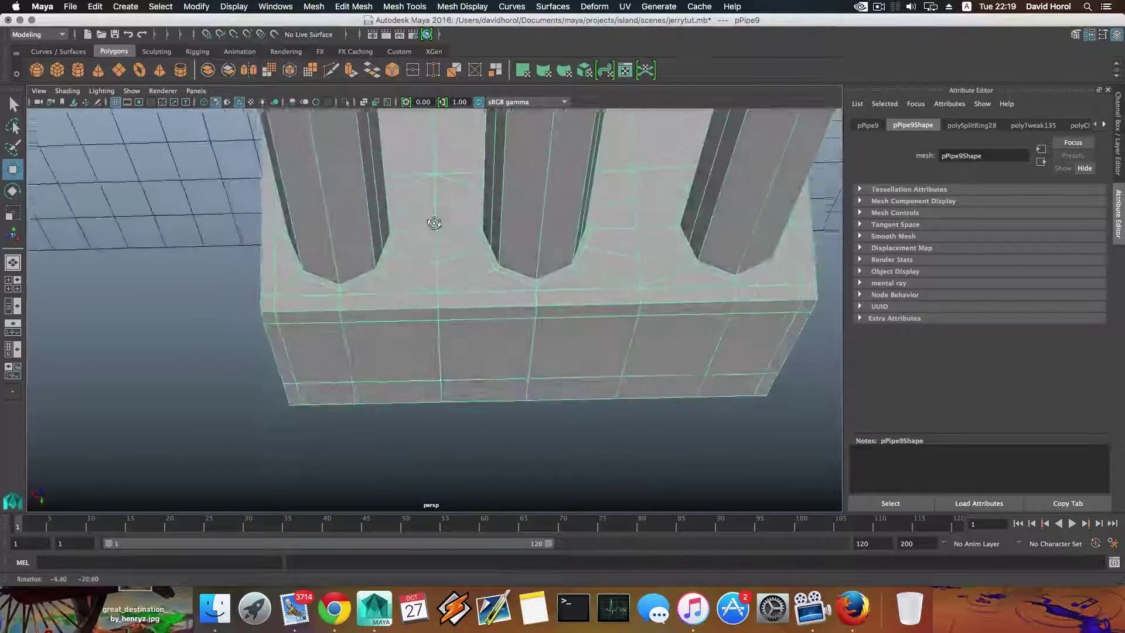
alt+right_drag(434, 223, 599, 283)
alt+drag(598, 283, 495, 304)
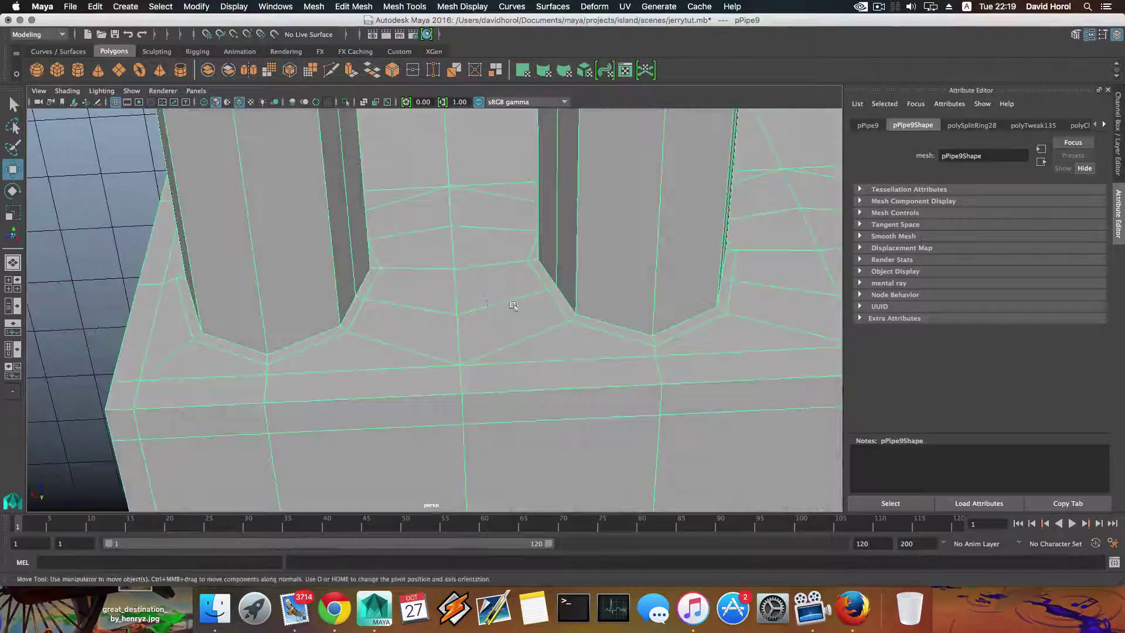
right_click(464, 296)
click(420, 301)
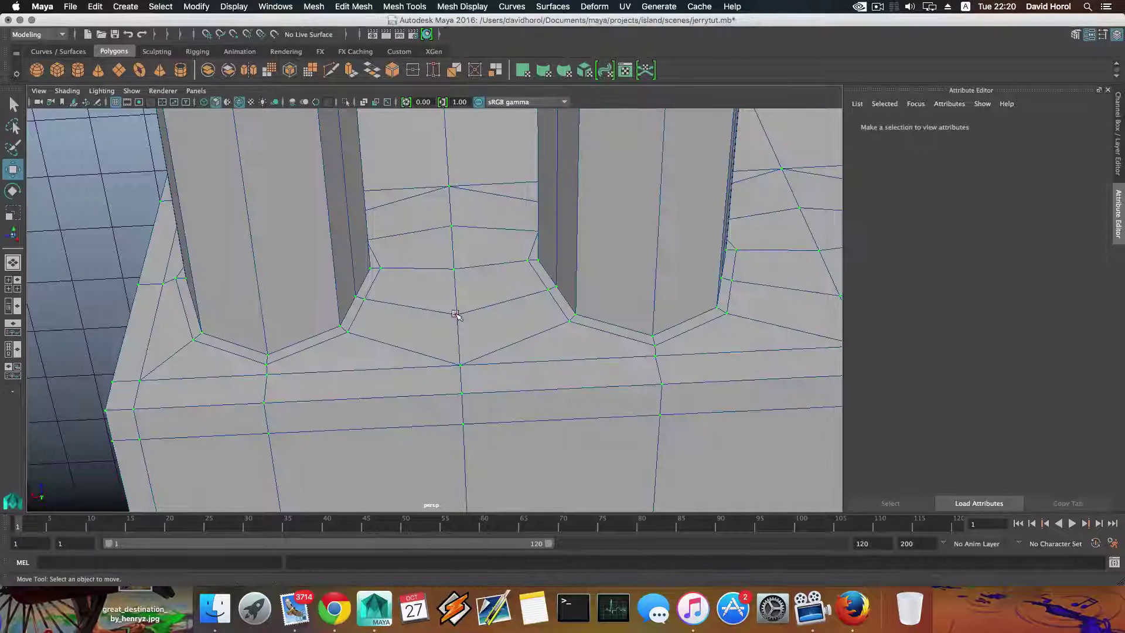
click(457, 317)
middle_drag(460, 351, 456, 331)
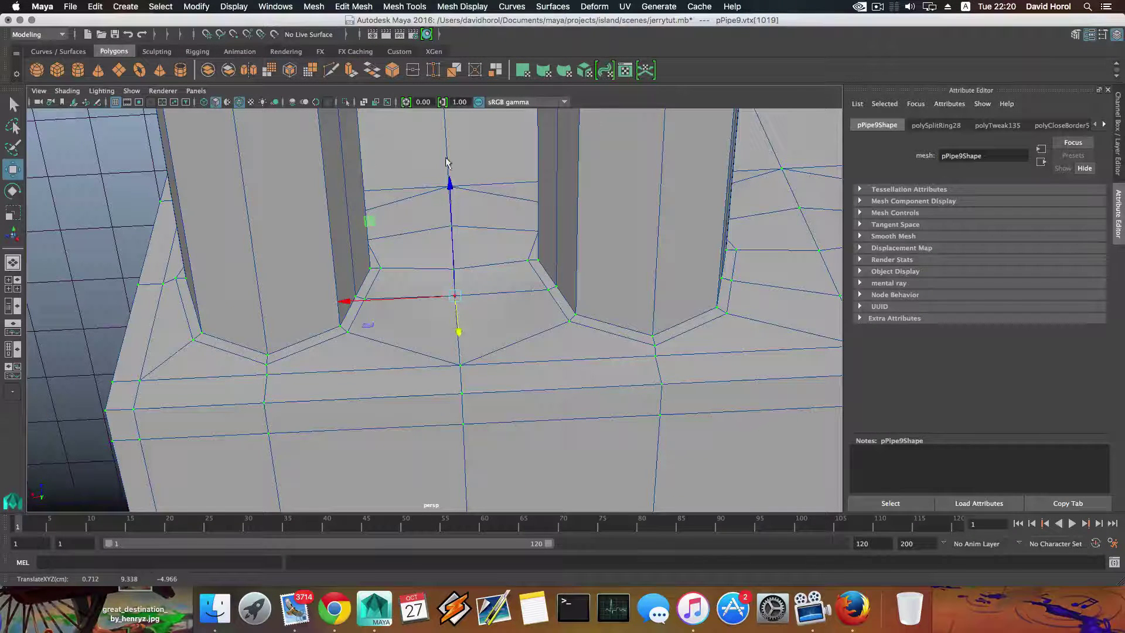
key(F8)
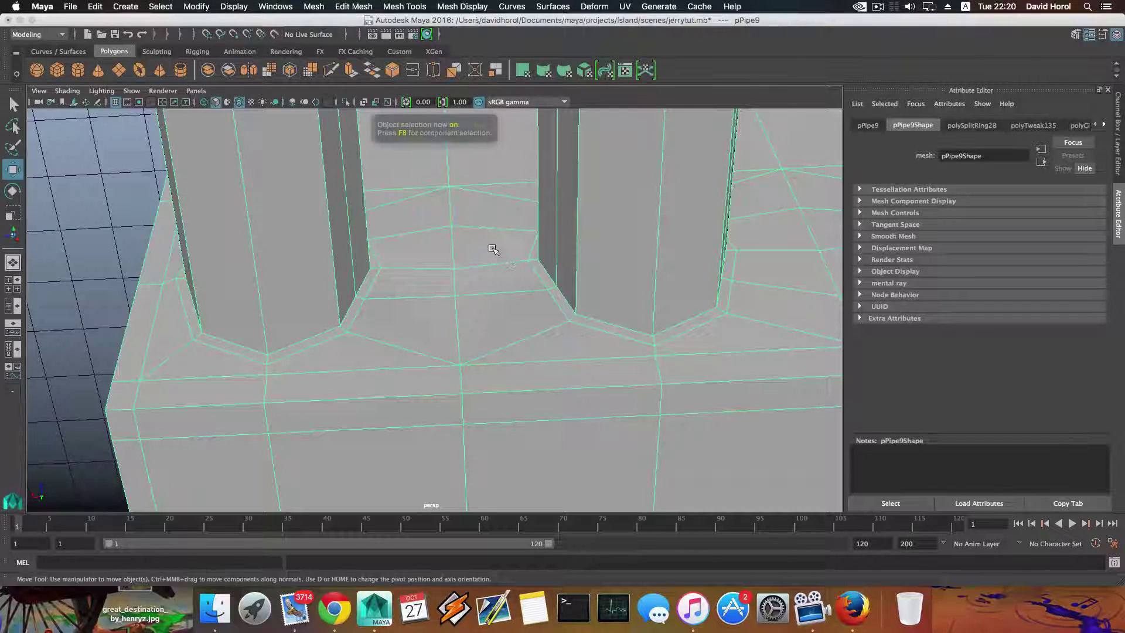
Step: Multi-Cut a crosswise edge between the facing corners of the left and middle bars where they join the base
shift+right_drag(493, 250, 428, 251)
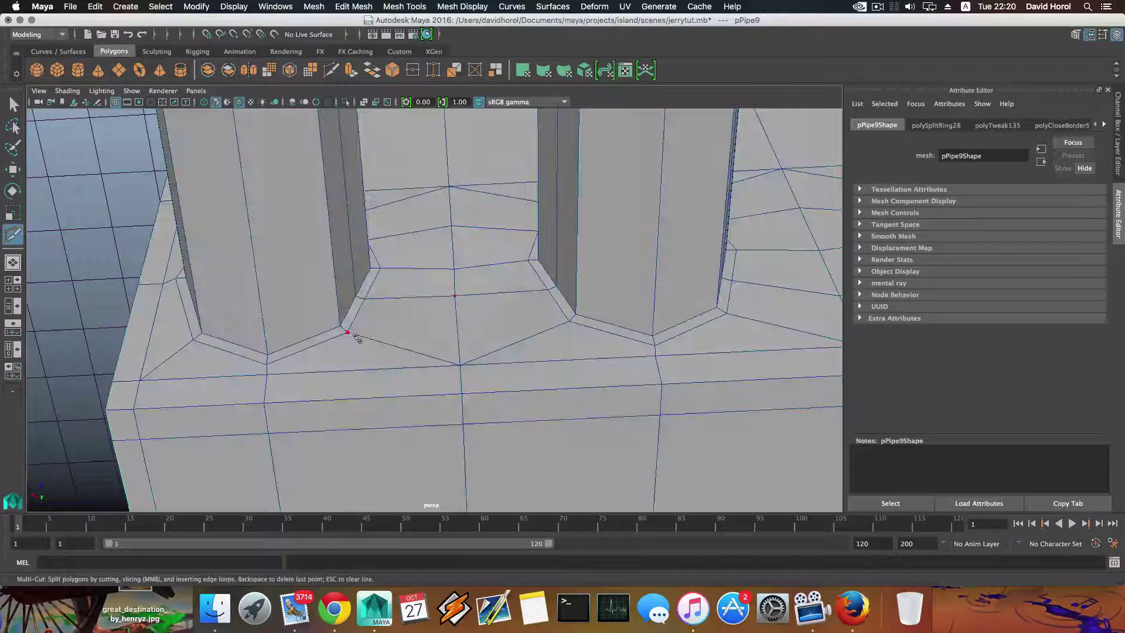
click(347, 332)
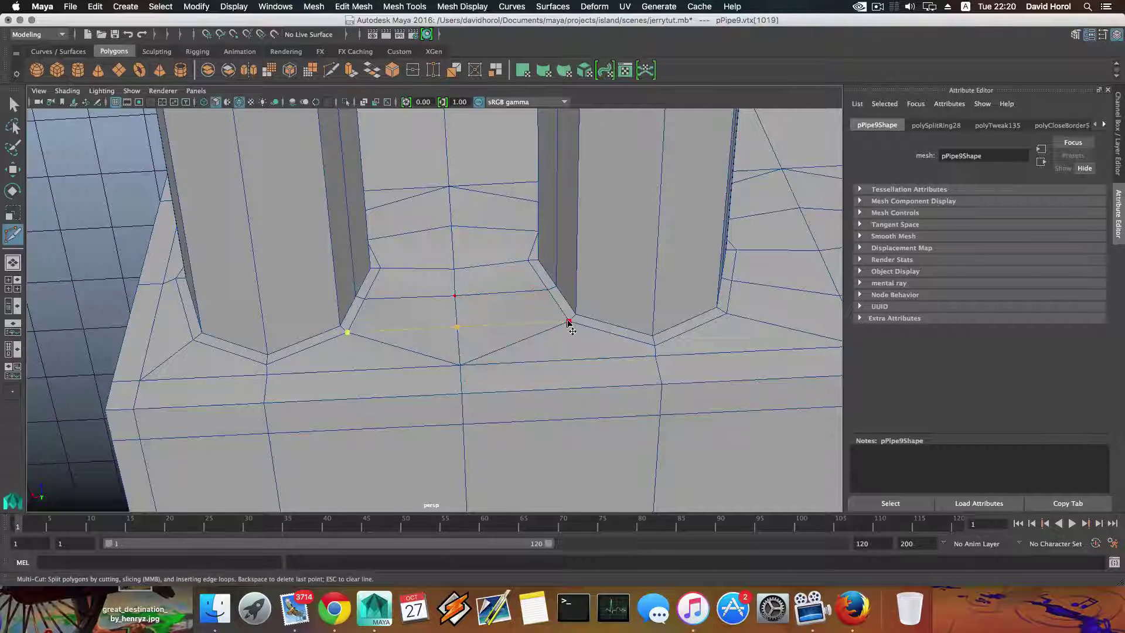
right_drag(492, 299, 494, 325)
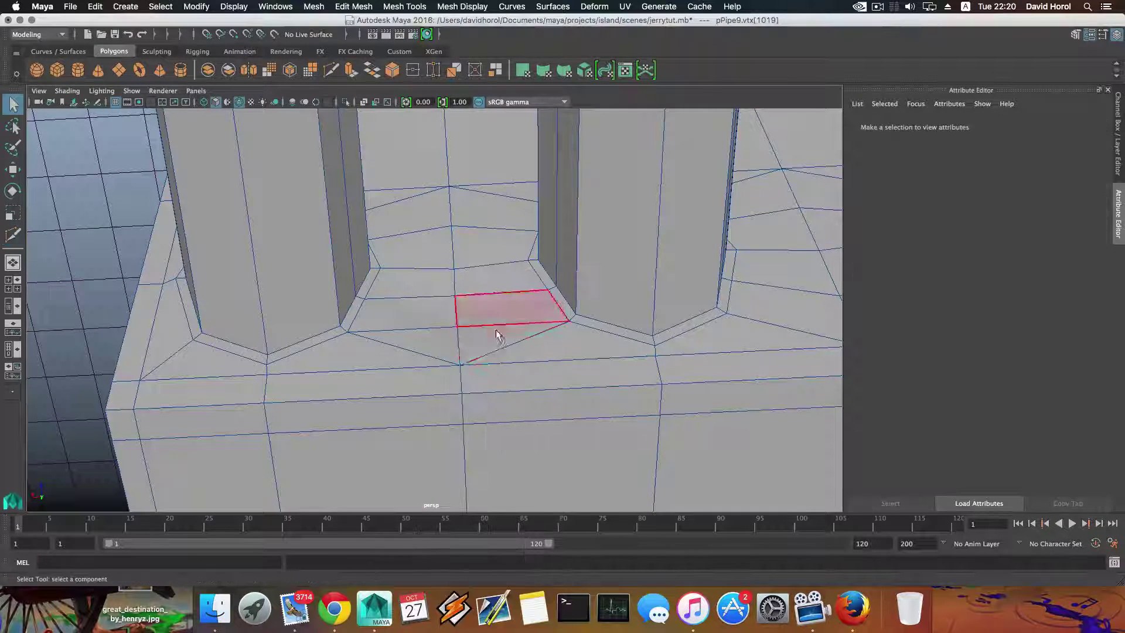
Step: Delete the two triangular faces and the adjoining row of faces between the left and middle bars
click(470, 343)
shift+click(459, 340)
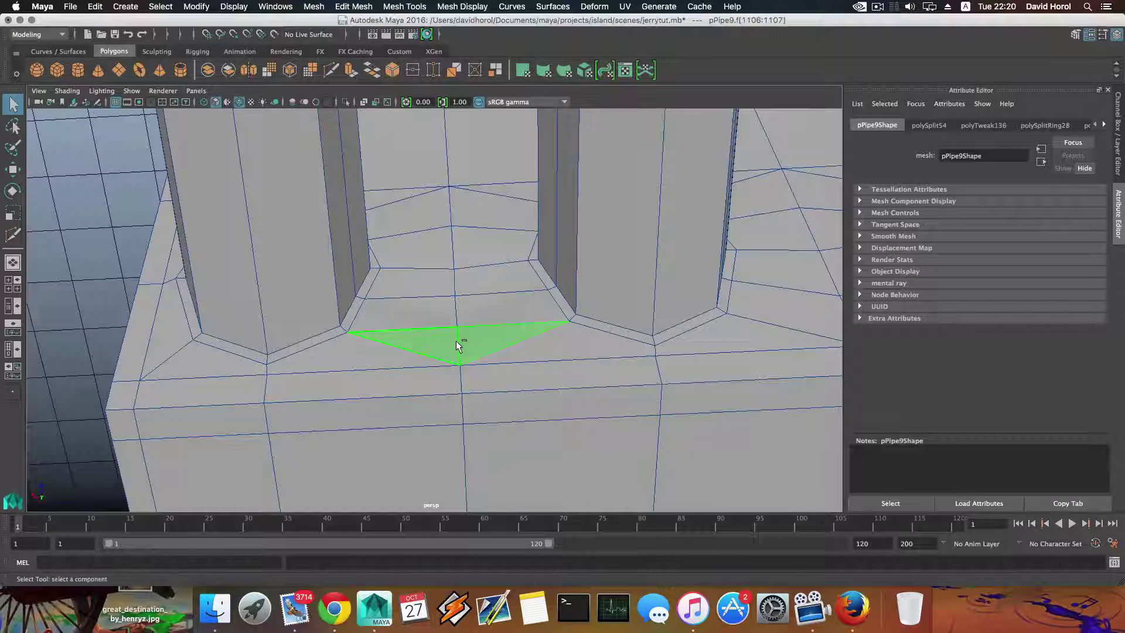
key(Delete)
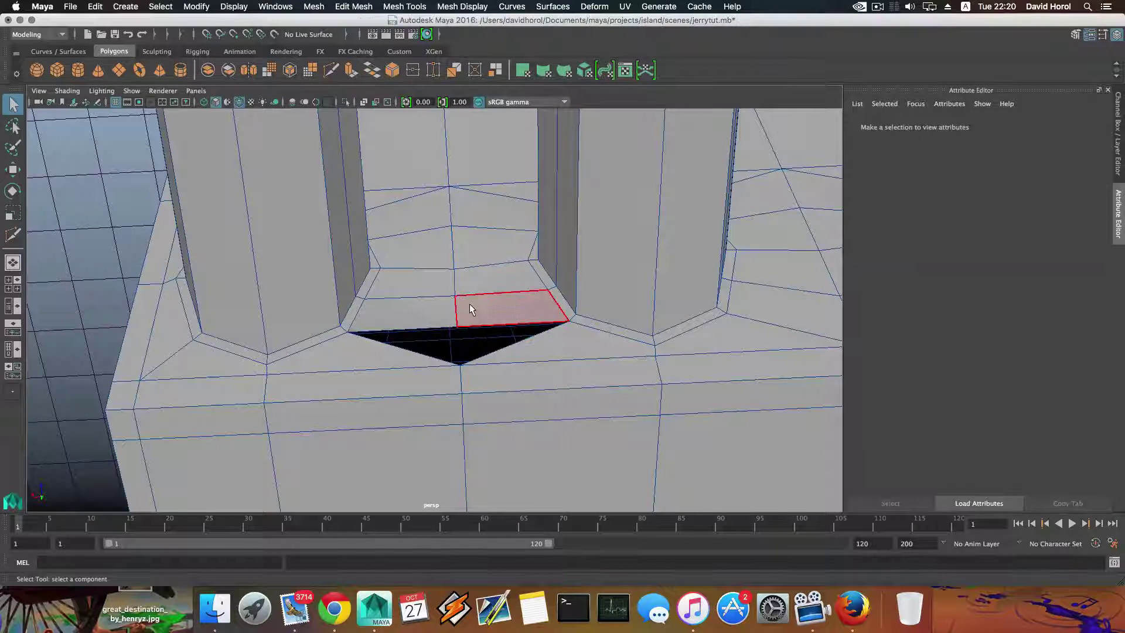
click(469, 304)
shift+click(402, 318)
shift+click(564, 308)
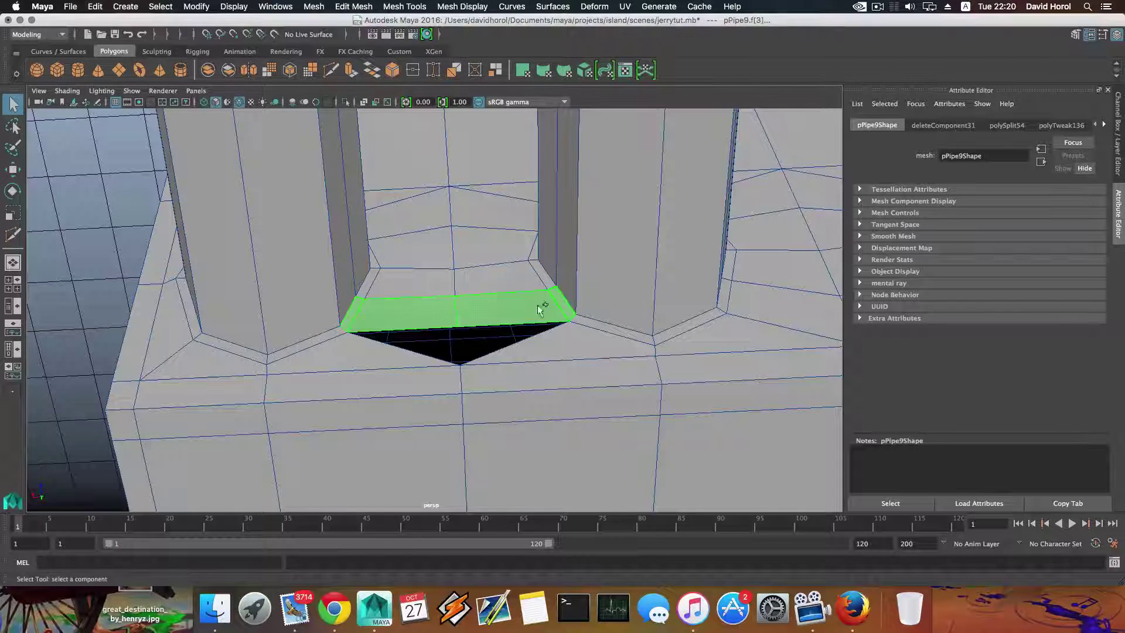
key(Delete)
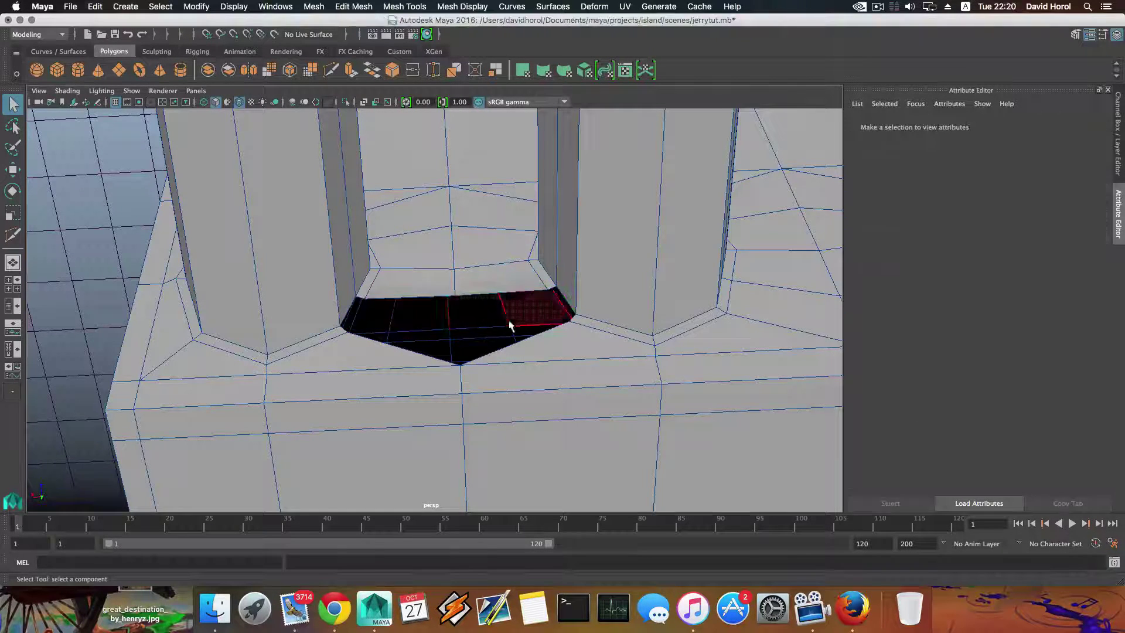
Step: Try deleting the next two base faces behind the hole between the left and middle bars, and undo it
alt+drag(501, 305, 502, 332)
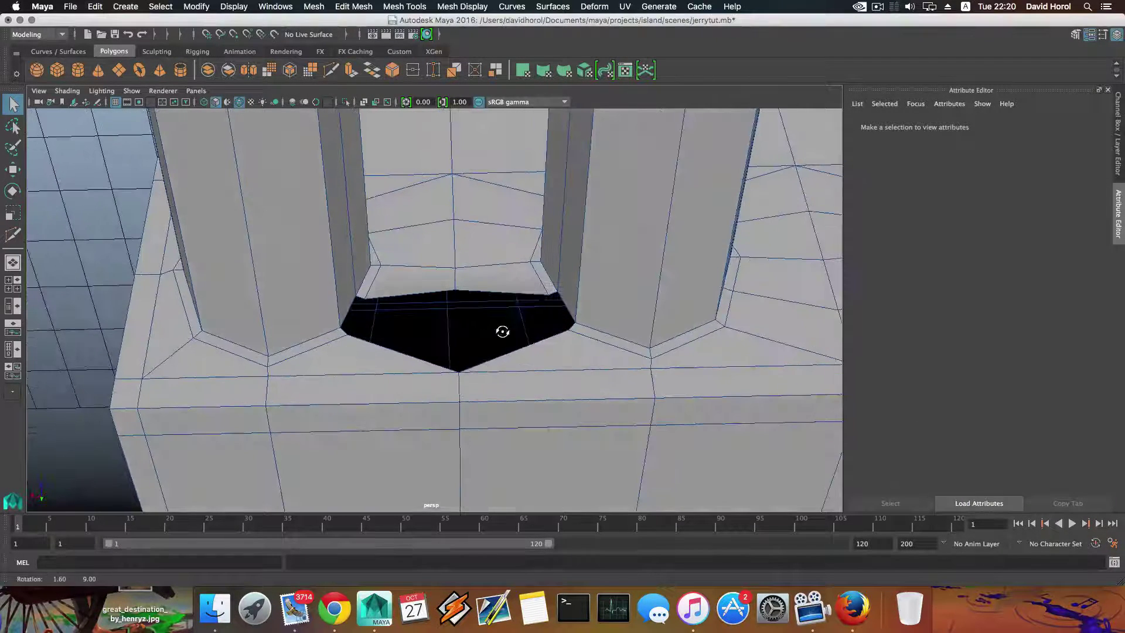
click(497, 281)
shift+click(431, 288)
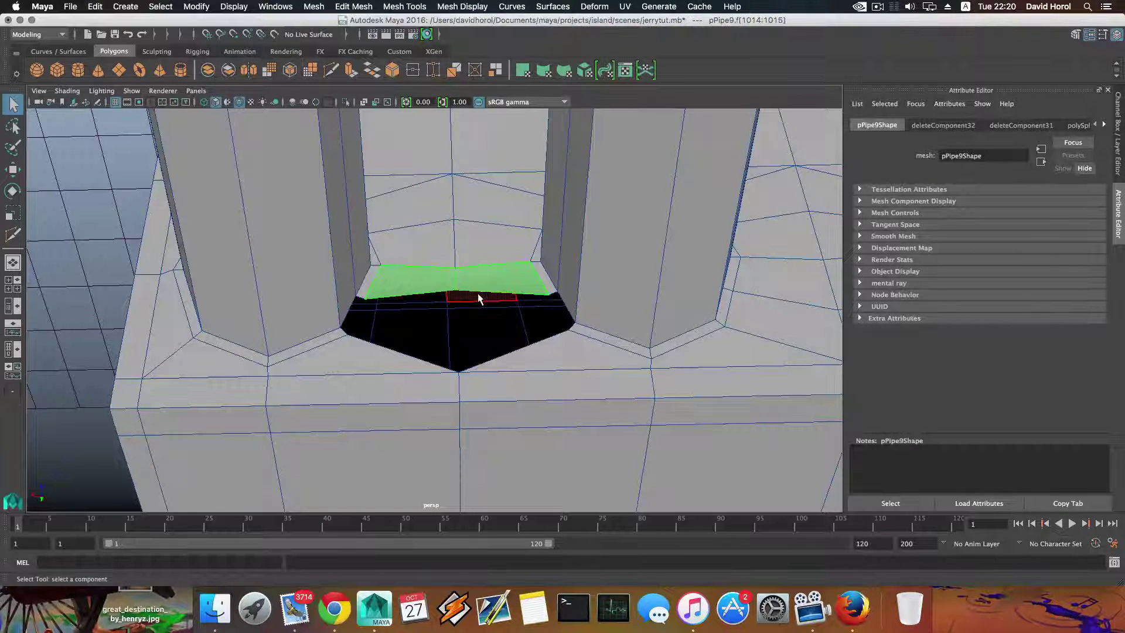
key(Delete)
alt+drag(479, 294, 479, 299)
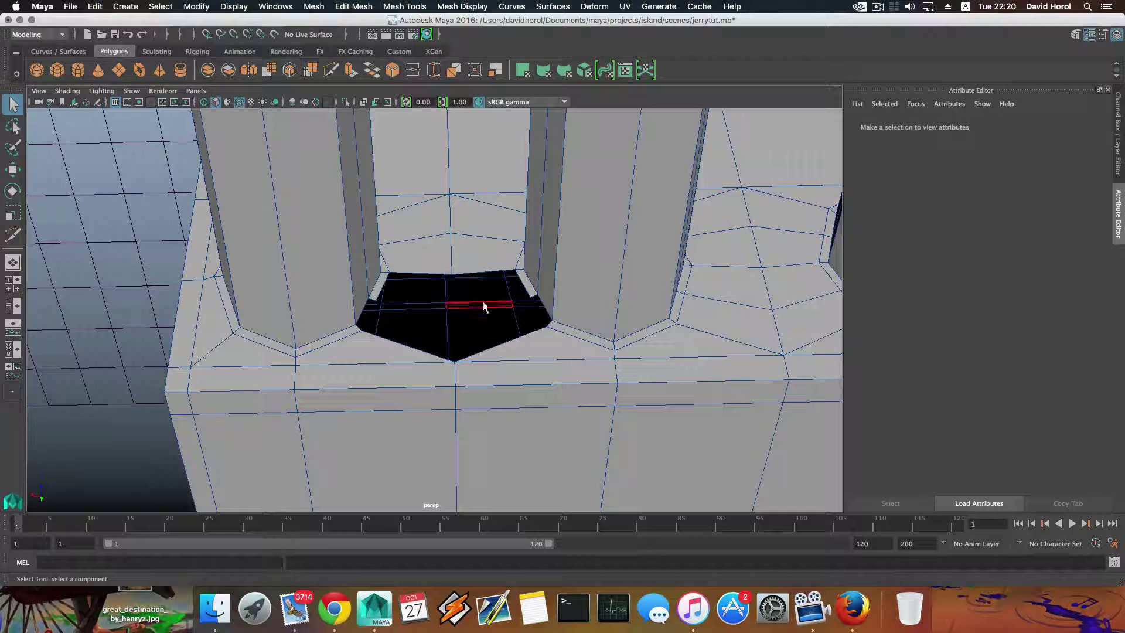
right_click(556, 254)
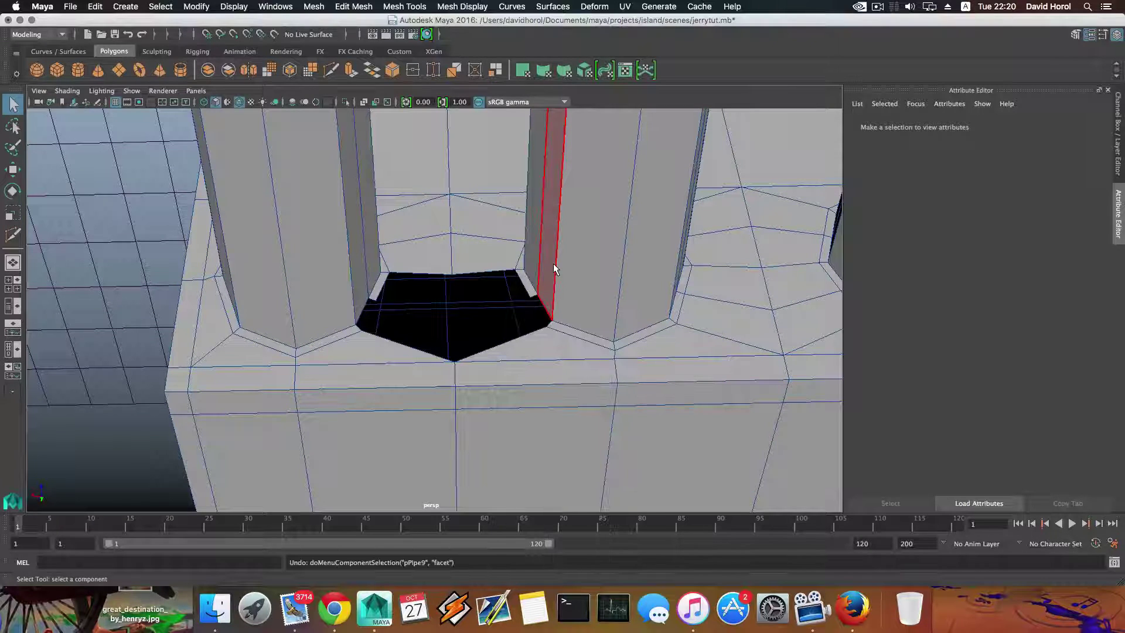
key(ctrl+z)
Step: Try extruding the facing side faces of the left and middle bars beside the hole, and undo the extrusion
click(558, 278)
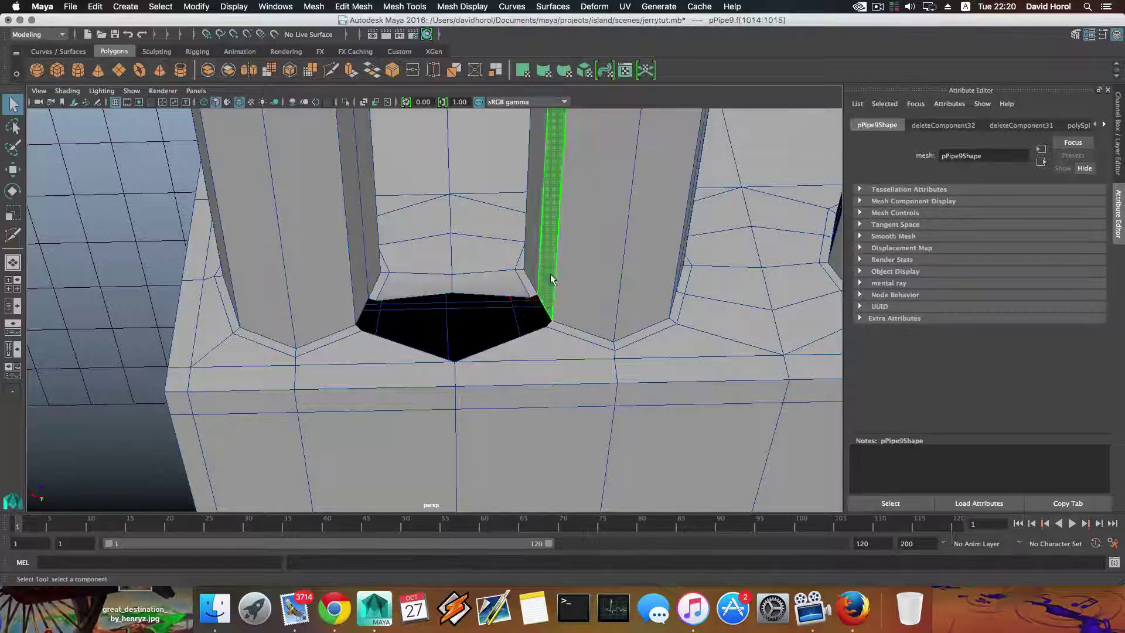
shift+click(367, 281)
alt+drag(464, 326, 467, 325)
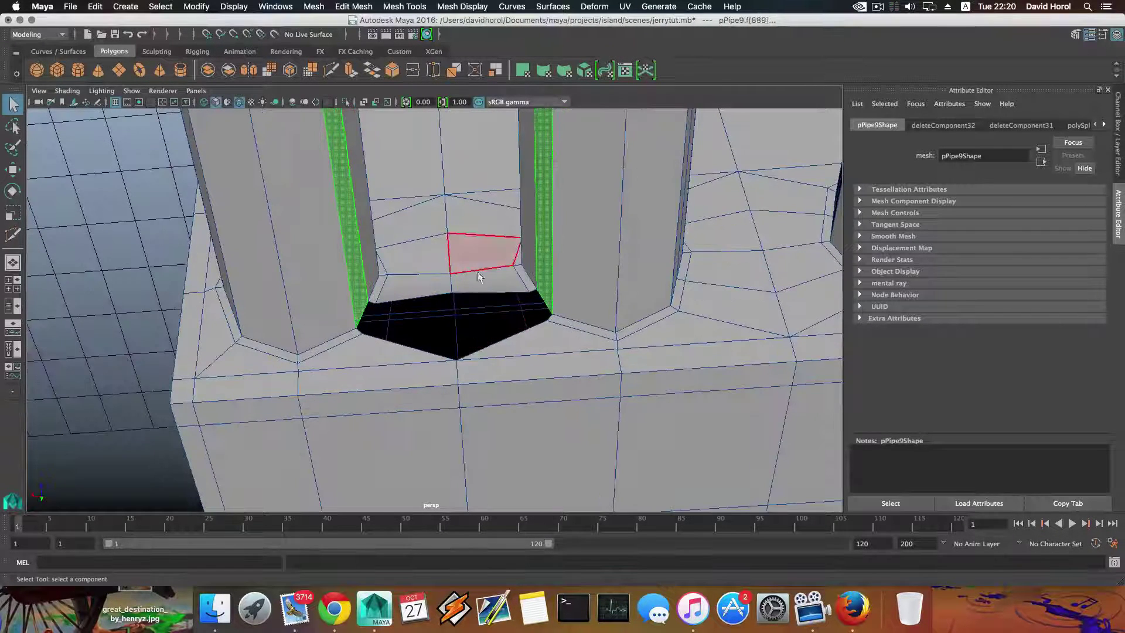
alt+drag(477, 272, 491, 271)
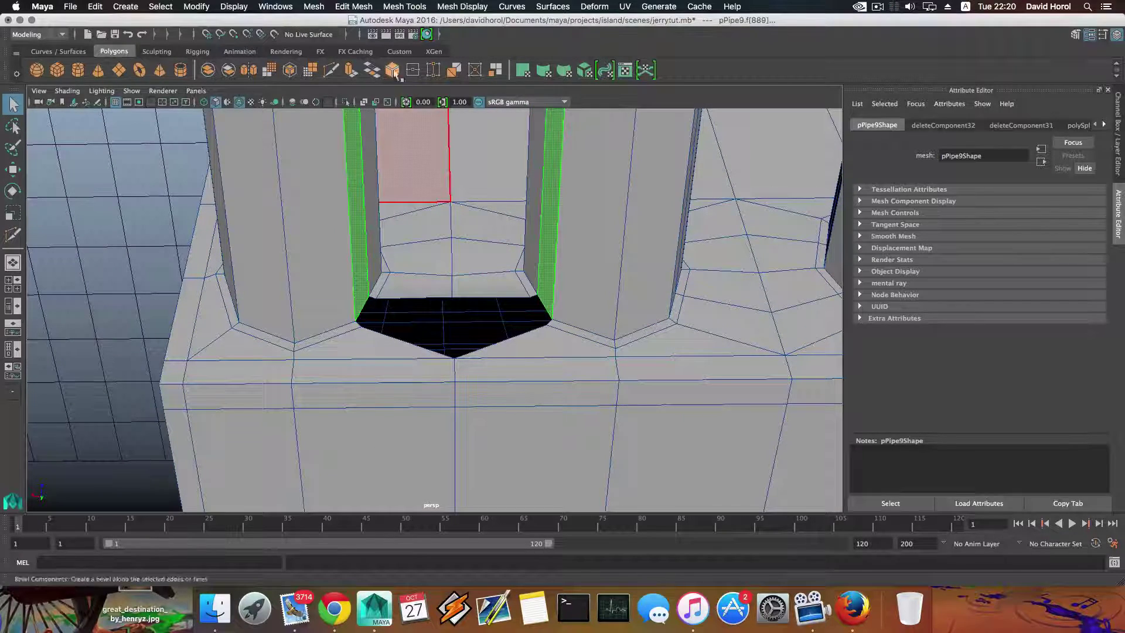
click(349, 71)
alt+drag(413, 164, 445, 193)
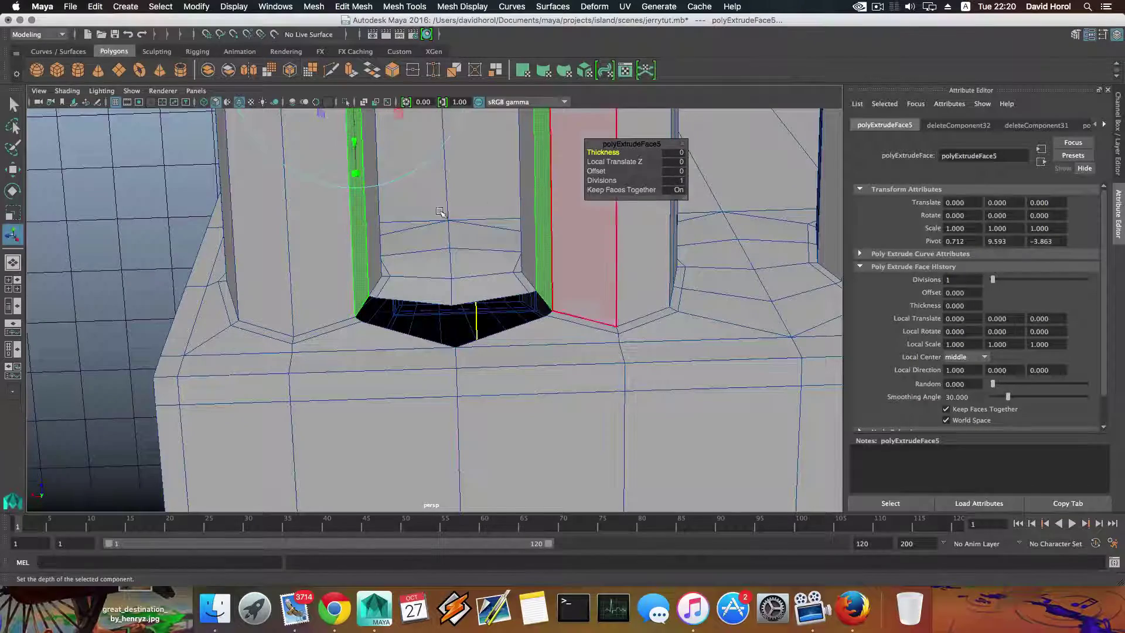
alt+middle_drag(440, 211, 435, 303)
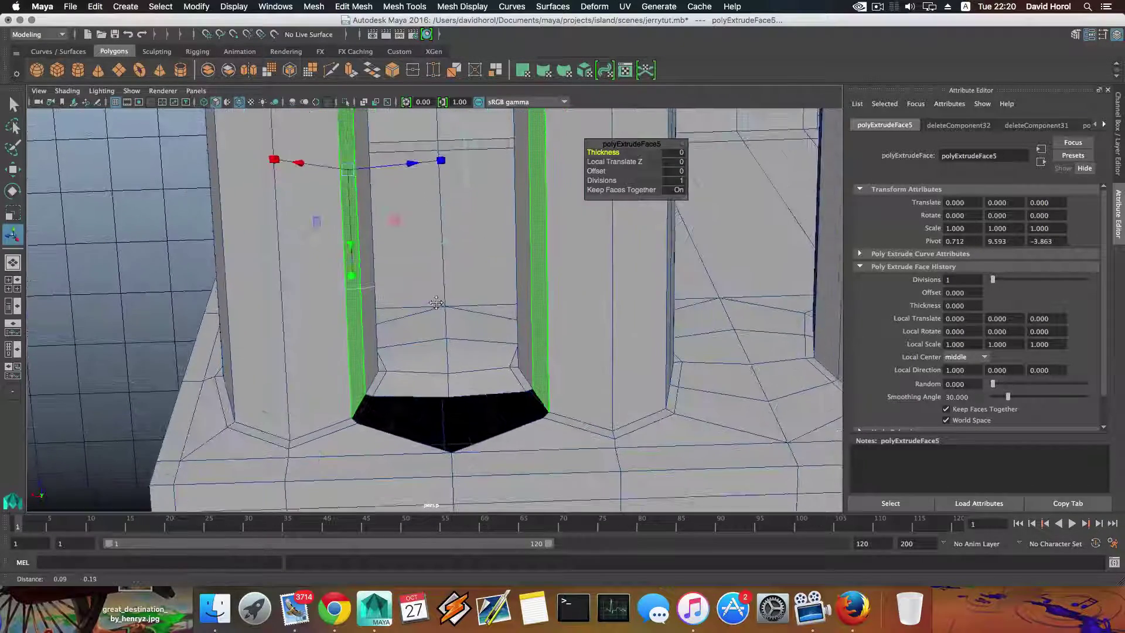
scroll(436, 299, down, 3)
click(434, 288)
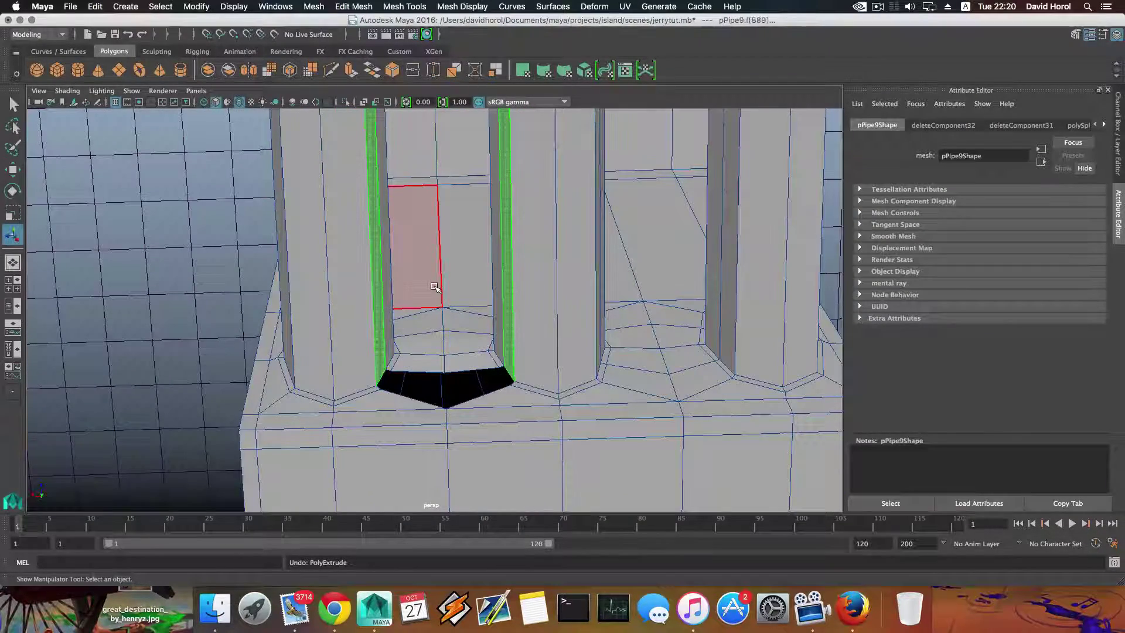
scroll(433, 289, down, 3)
alt+drag(433, 289, 391, 274)
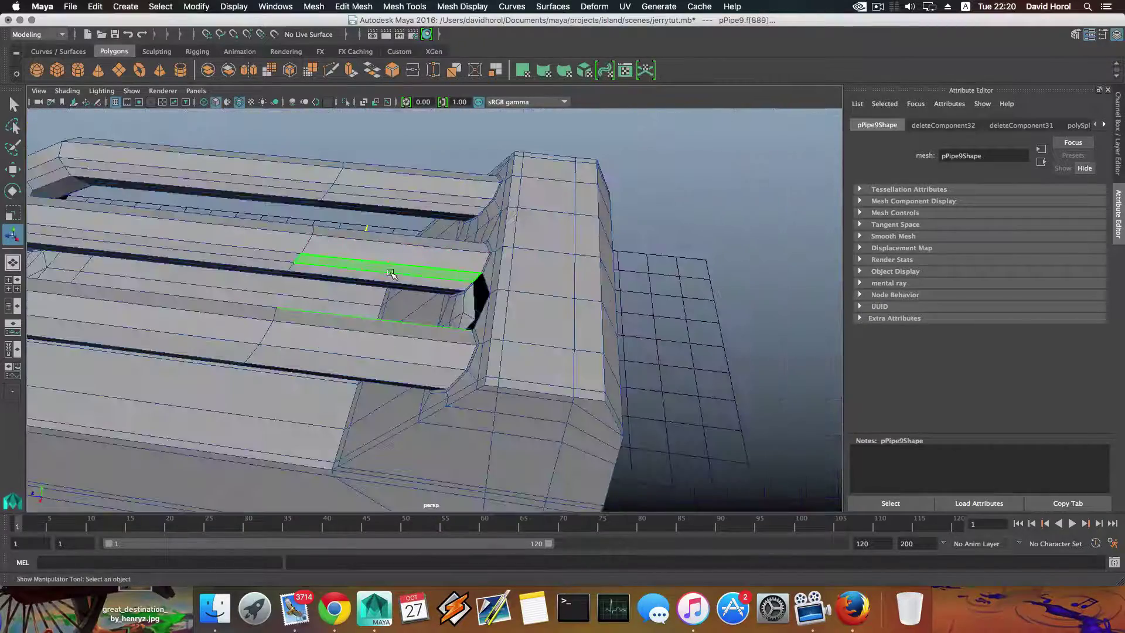
key(F8)
key(F8)
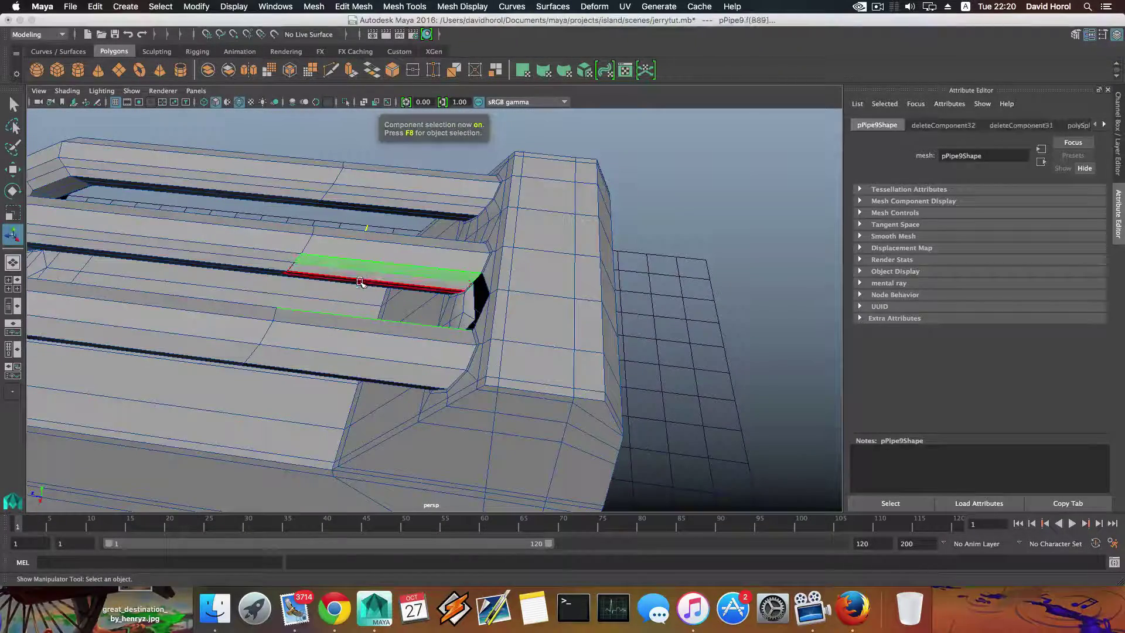
key(F8)
scroll(424, 284, up, 2)
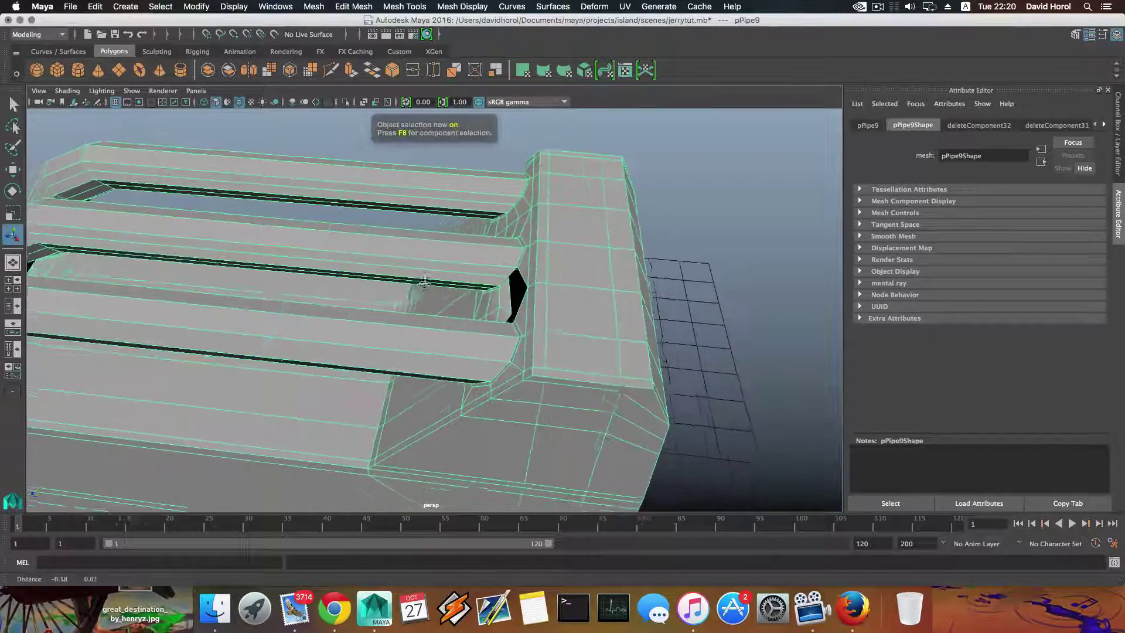
shift+right_drag(412, 256, 339, 273)
alt+drag(416, 284, 300, 418)
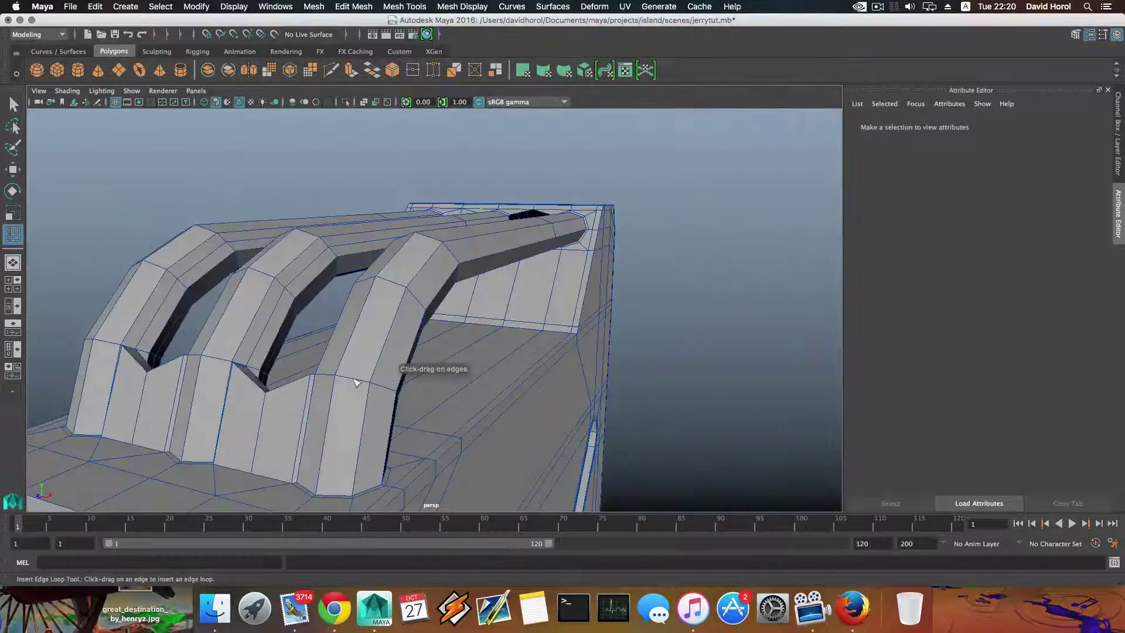
alt+drag(387, 383, 402, 322)
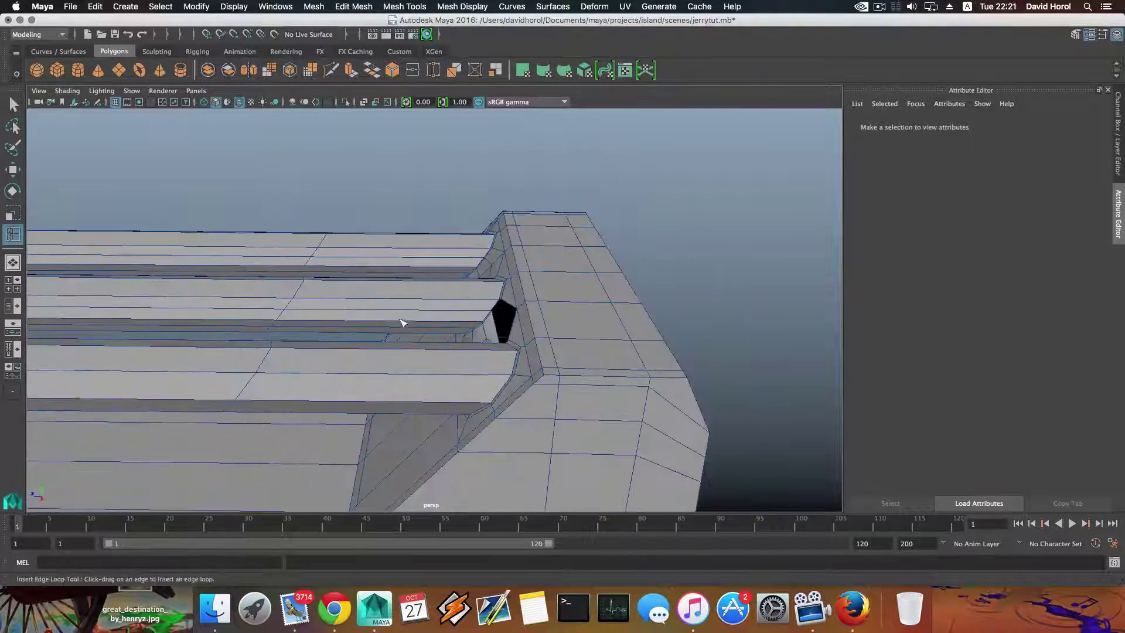
Step: Select the crosswise edge loop running around the three bars and slide it close to their ends at the hole
right_drag(296, 256, 304, 250)
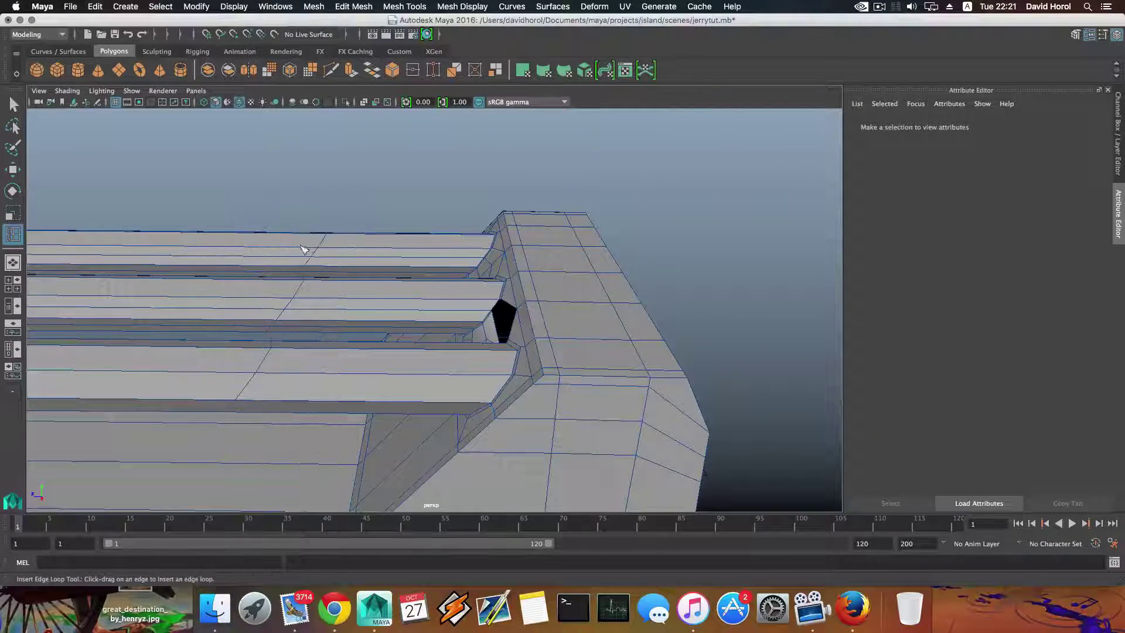
click(311, 249)
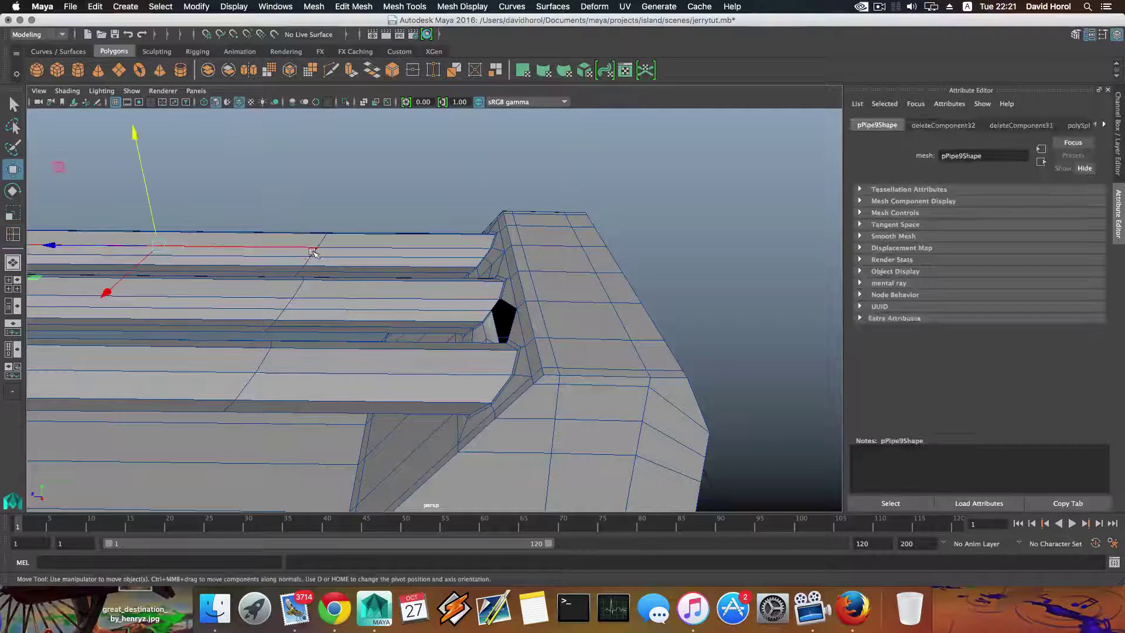
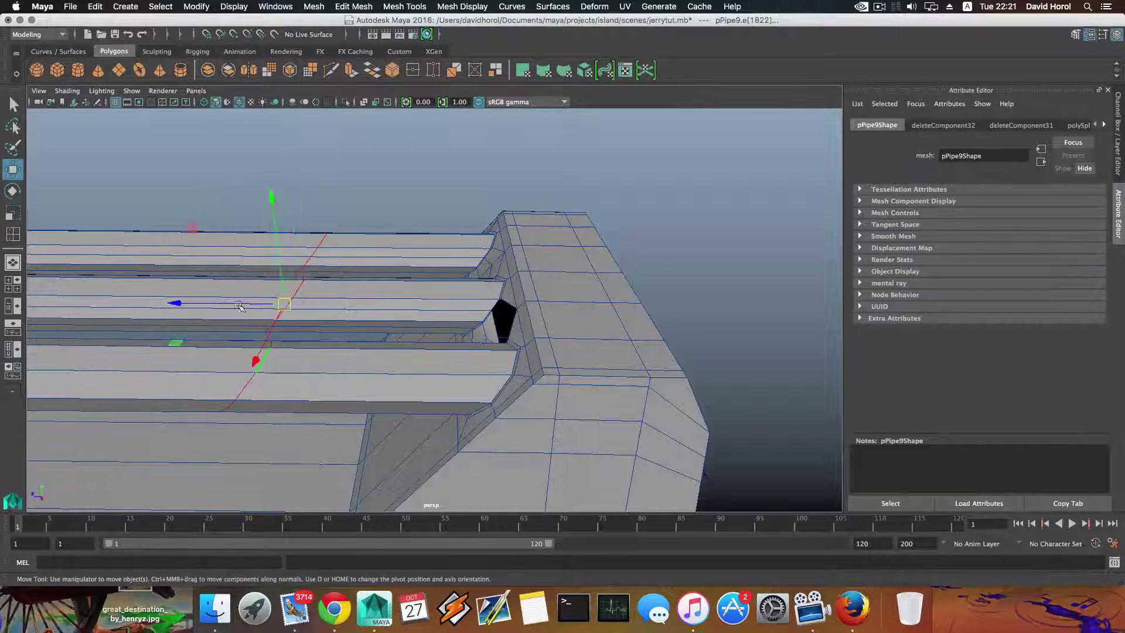
drag(217, 305, 297, 315)
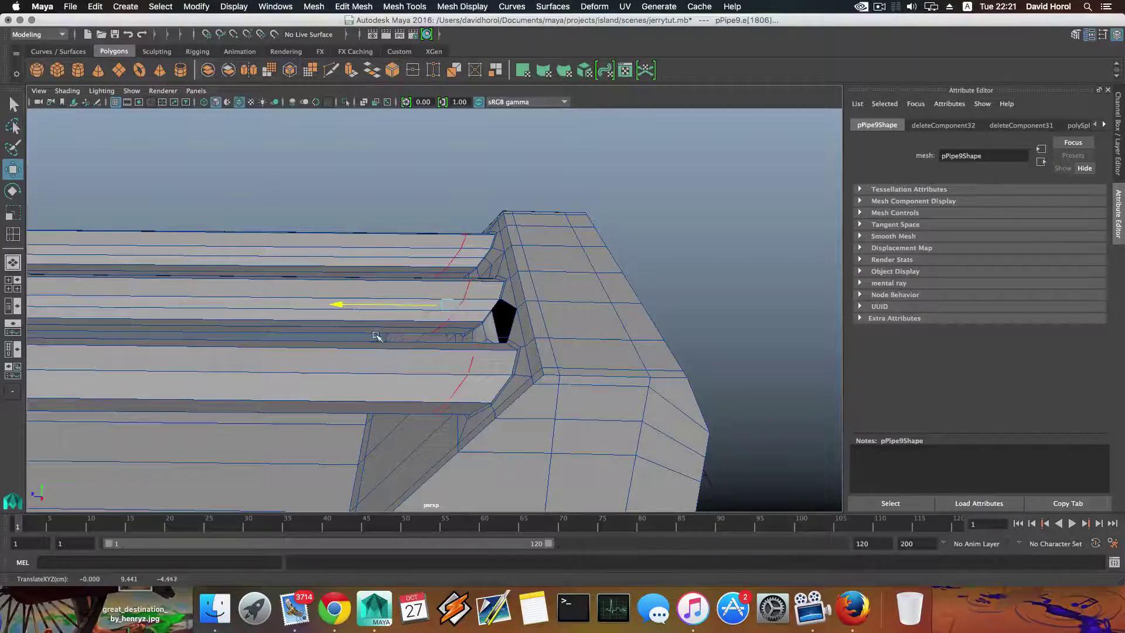
alt+drag(363, 336, 246, 361)
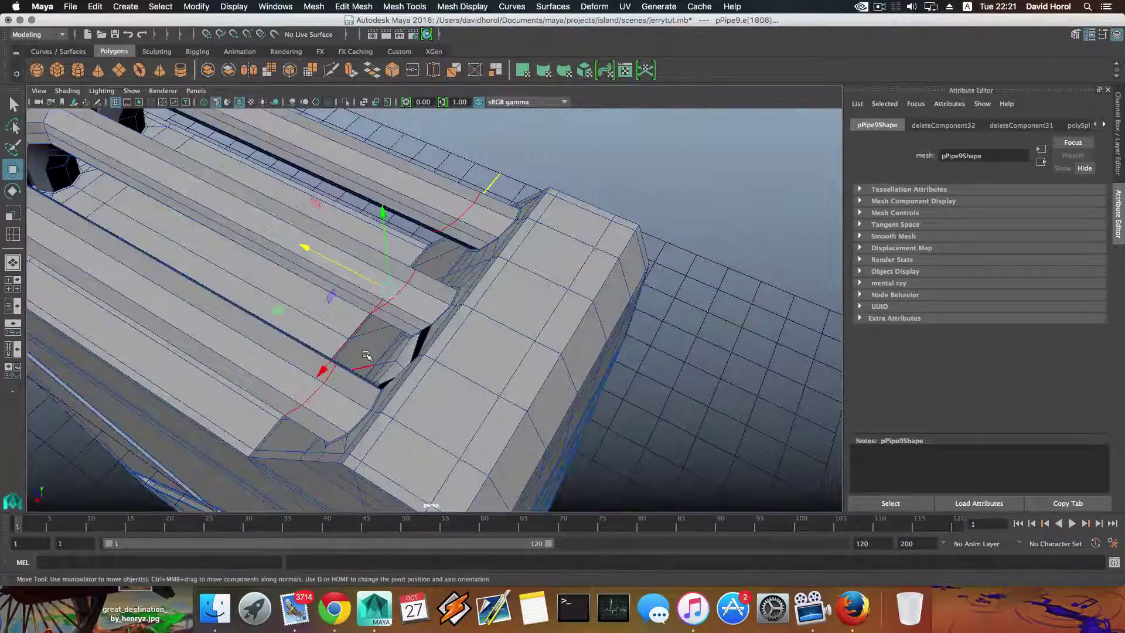
Step: Switch to vertex selection and pick vertices near the rim of the hole between the bars
key(F8)
scroll(367, 362, up, 3)
alt+drag(367, 361, 348, 441)
alt+drag(349, 347, 482, 262)
right_drag(349, 298, 402, 348)
click(384, 359)
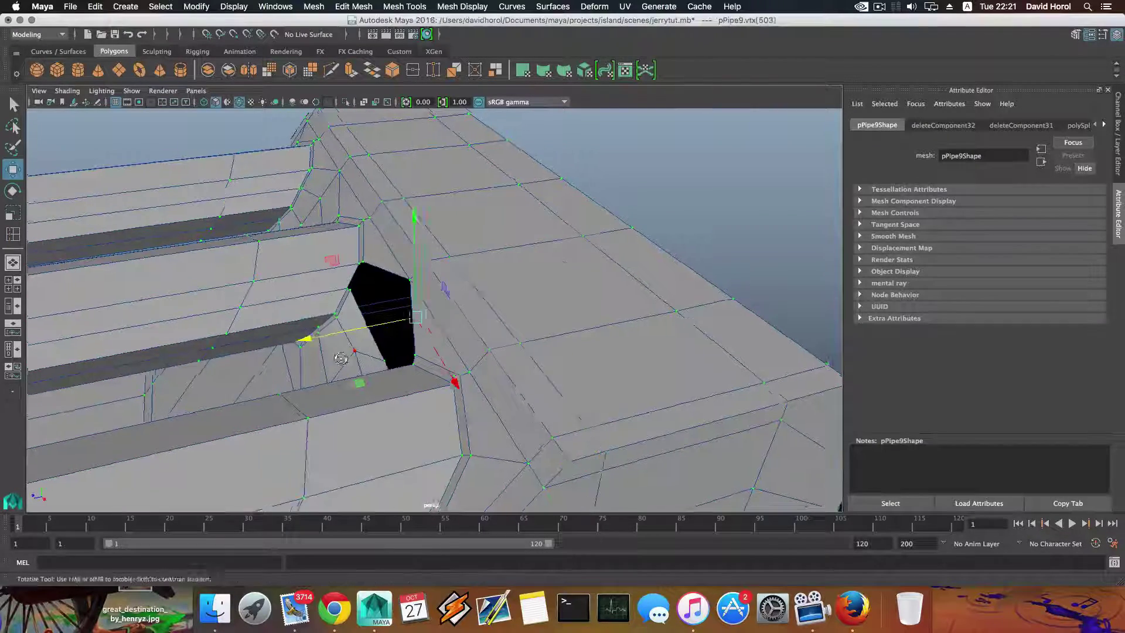
alt+drag(384, 360, 455, 365)
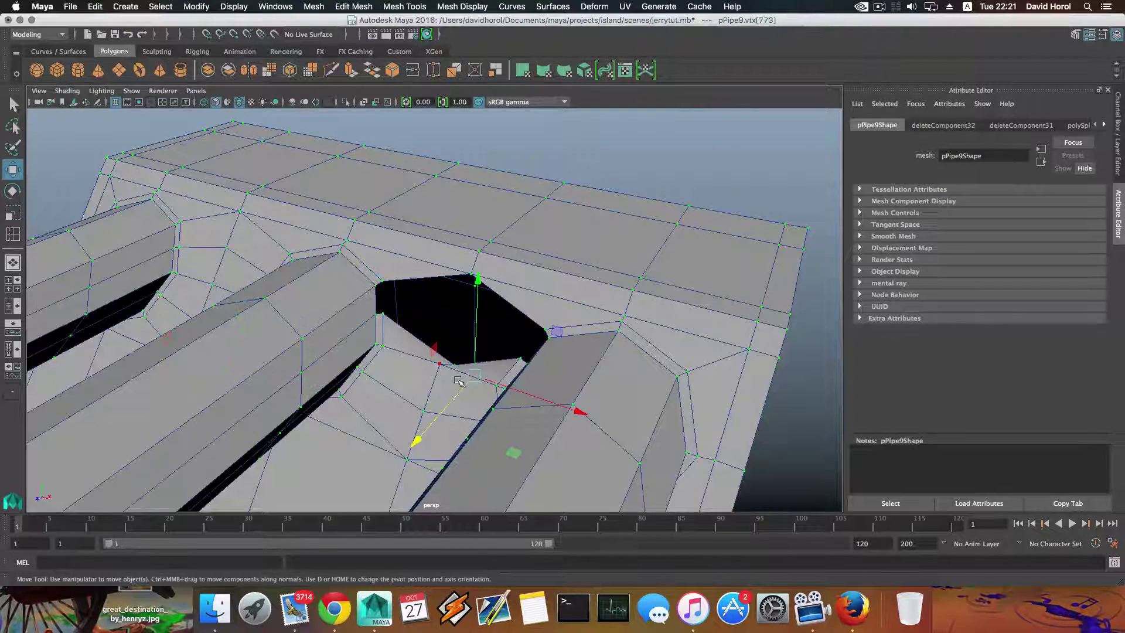
Step: Undo the vertex selections and the shift of the crosswise edge loop on the three bars
scroll(459, 378, down, 3)
key(super+z)
key(super+z)
key(super+z)
key(super+z)
key(super+z)
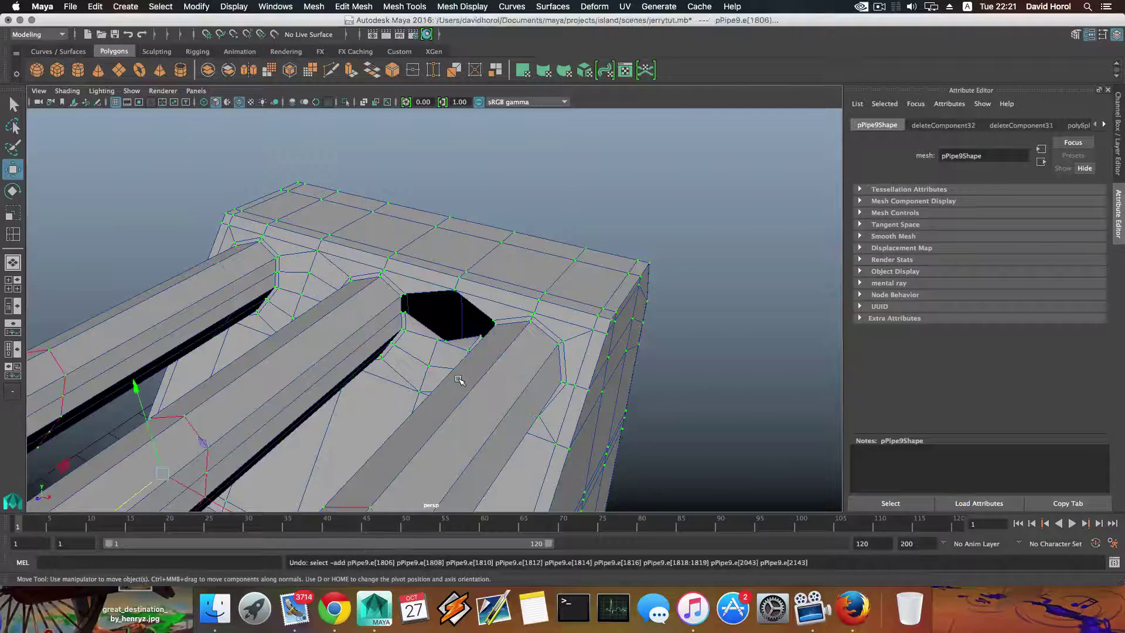
Step: Undo the face deletions and earlier cuts around the hole, back to the selected vertex between the middle and right bars
key(z)
key(z)
key(z)
key(z)
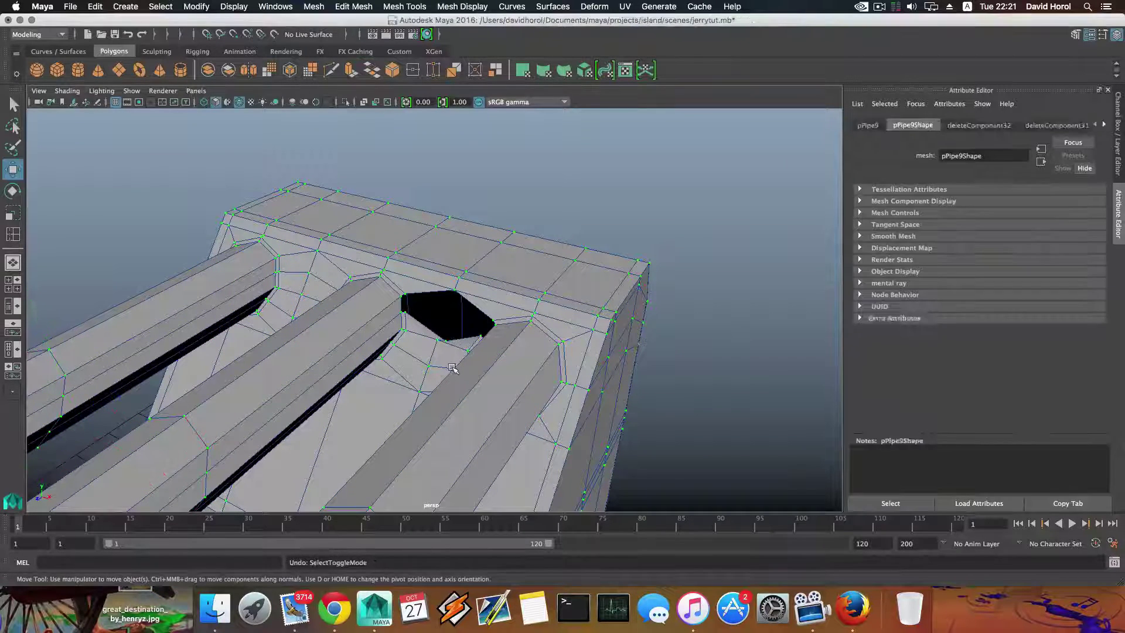
key(z)
key(z)
key(z)
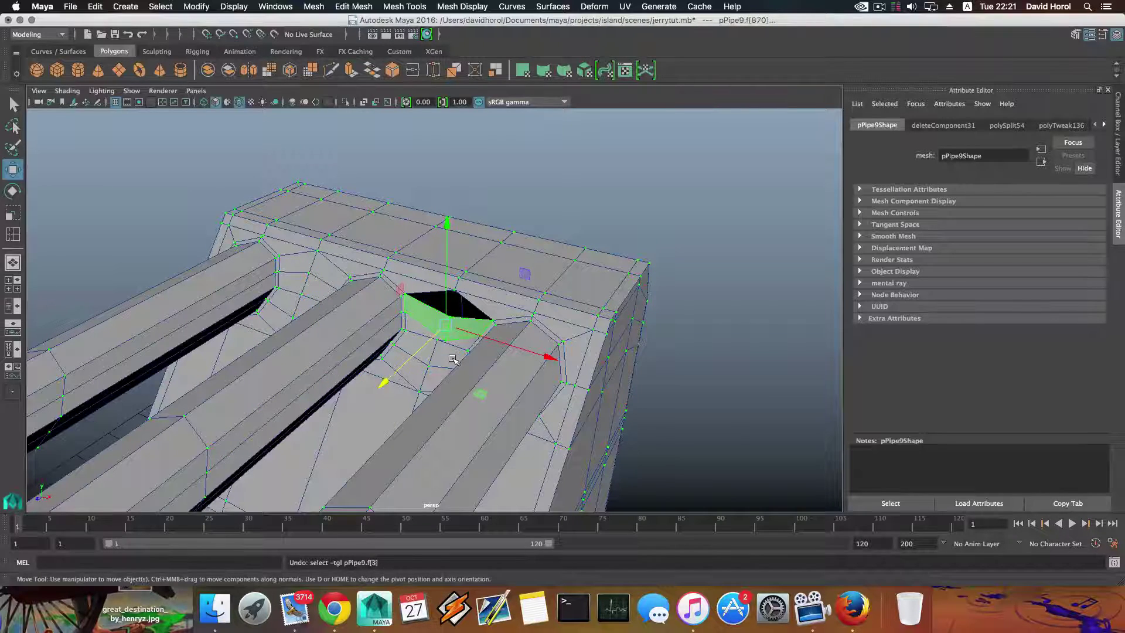
key(z)
key(z)
key(z)
key(z)
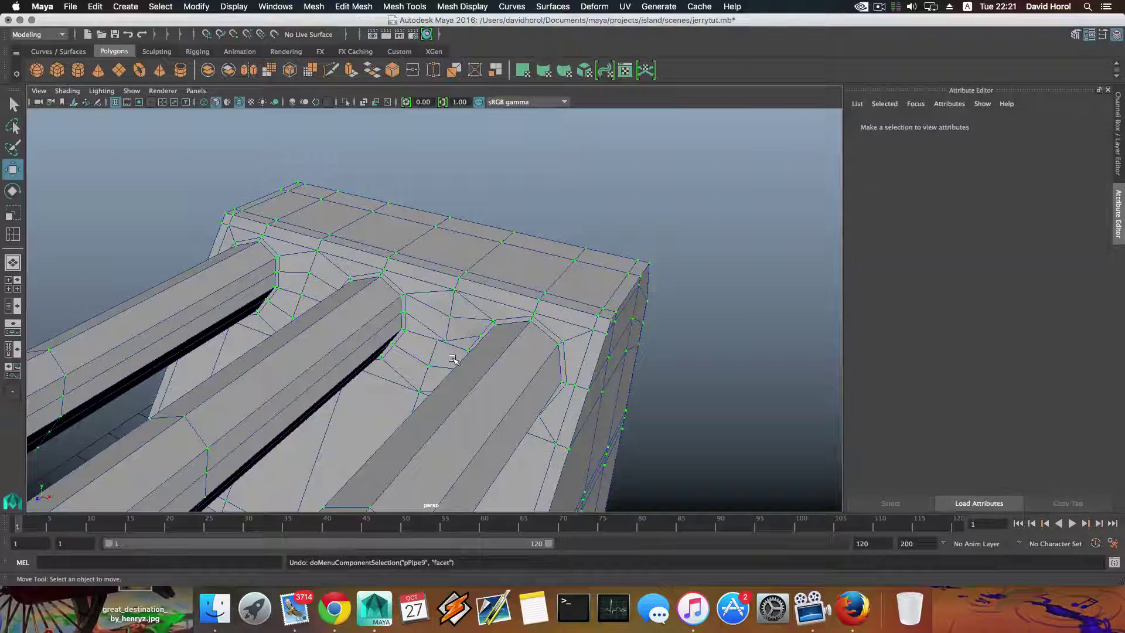
key(z)
key(z)
scroll(452, 359, down, 8)
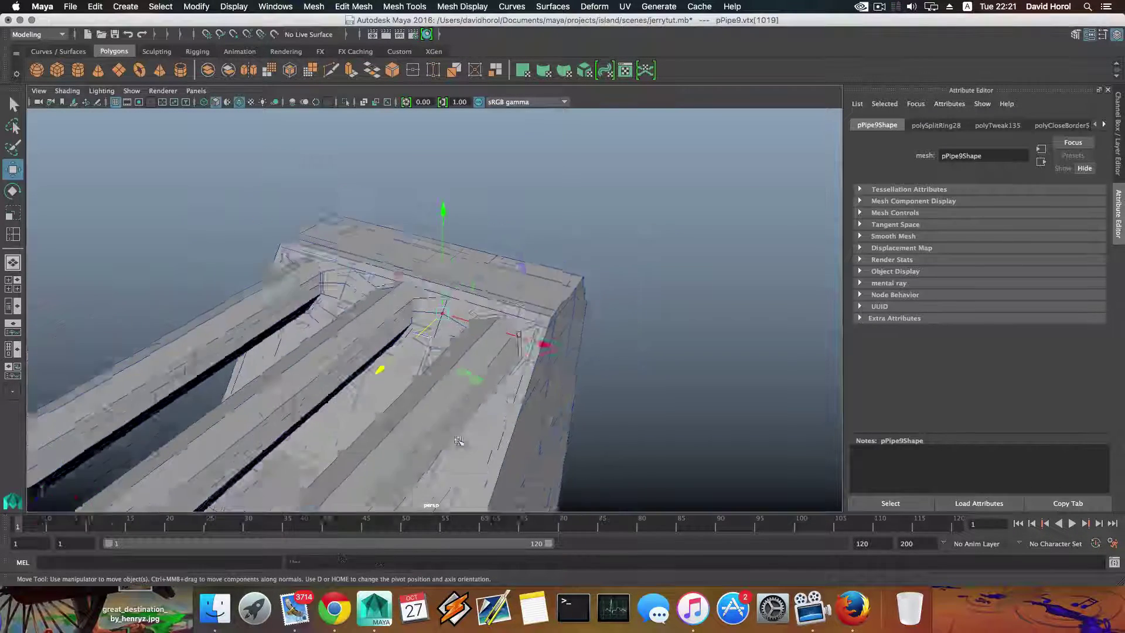
scroll(456, 439, up, 9)
scroll(456, 440, up, 4)
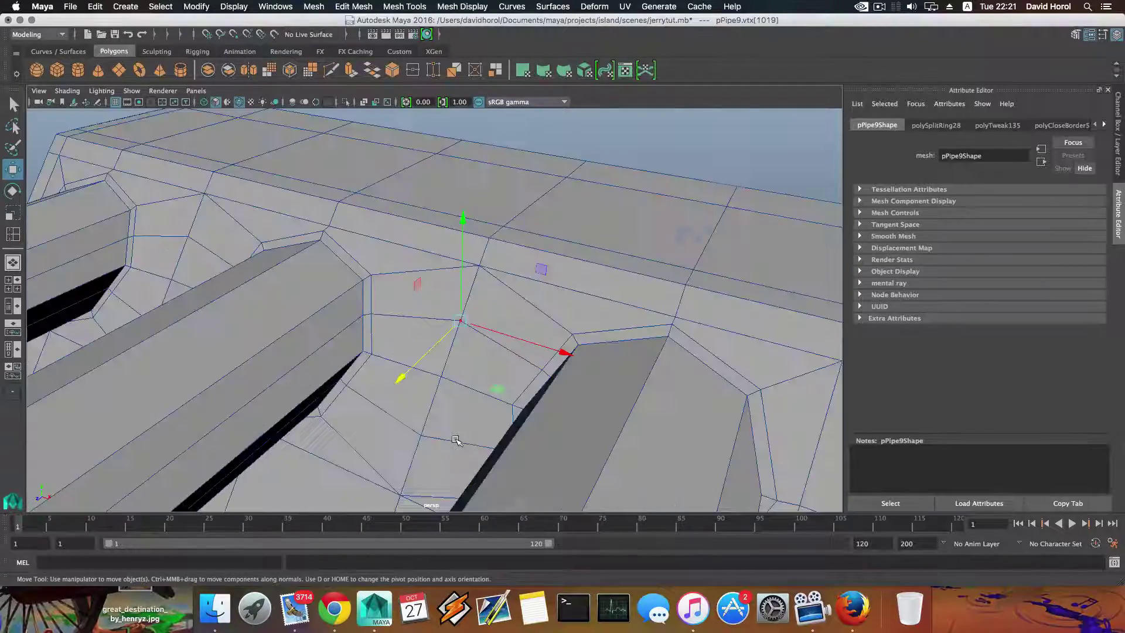
alt+drag(460, 441, 377, 434)
key(z)
key(z)
key(z)
key(z)
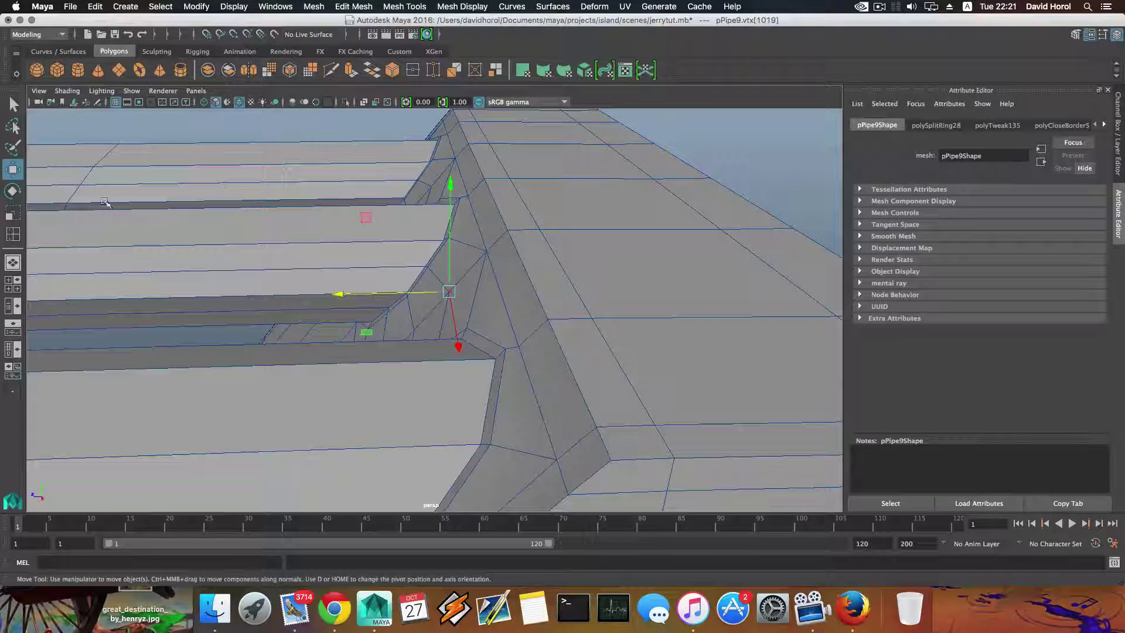
Step: Set the Move tool's axis orientation to Component and shift the selected vertex between the middle and right bars slightly outward
double_click(12, 170)
click(138, 172)
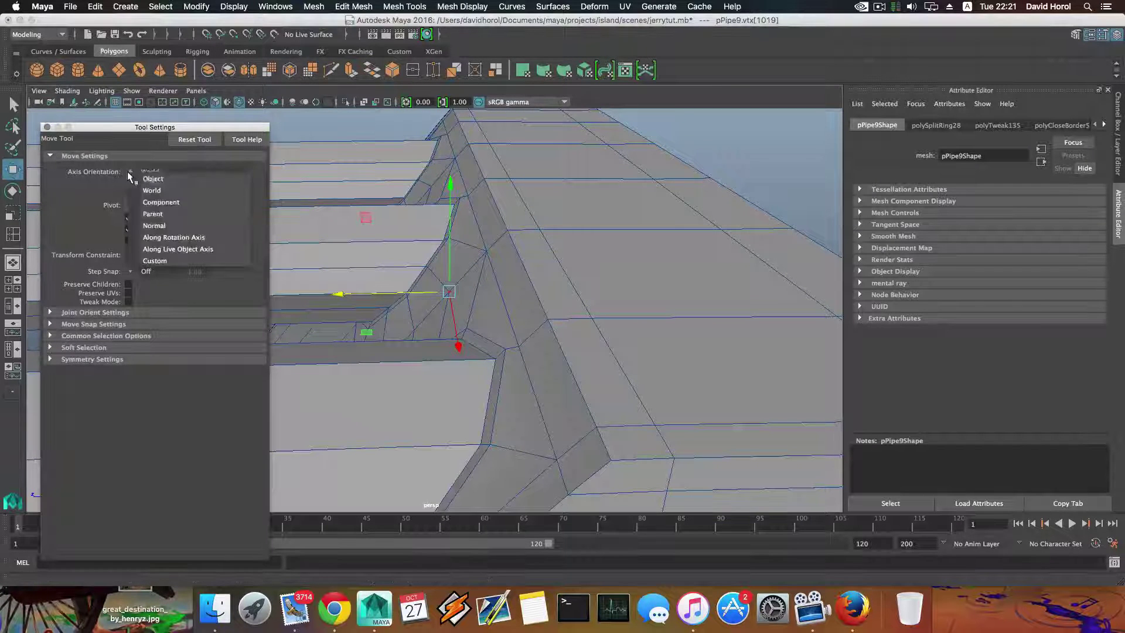
click(143, 204)
click(522, 228)
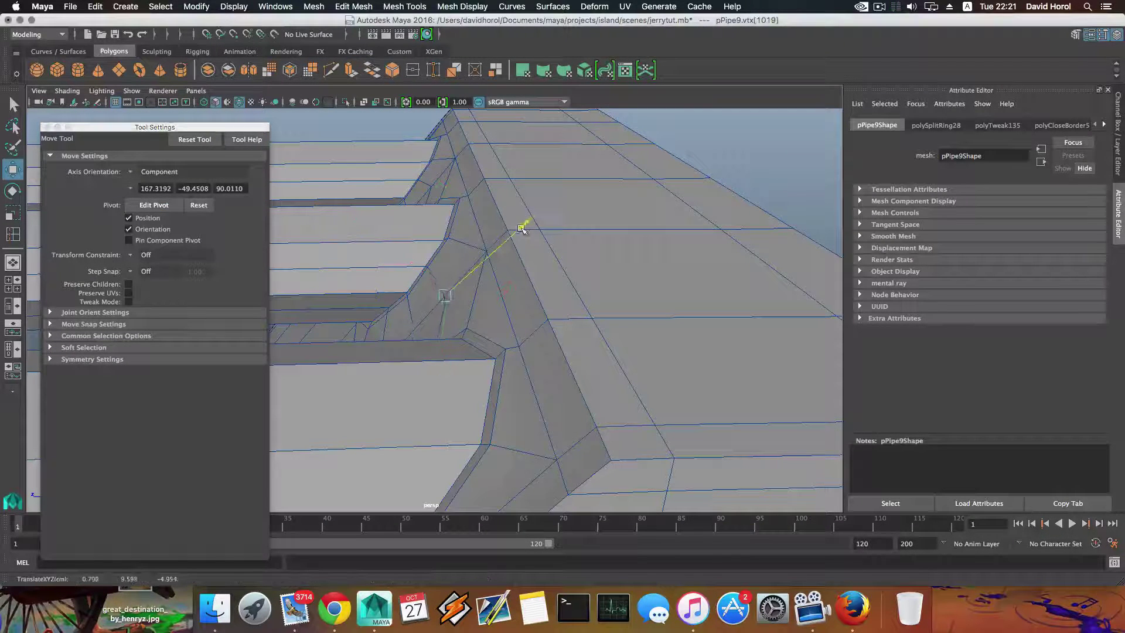
alt+drag(450, 239, 534, 240)
drag(552, 201, 446, 200)
Step: Select the matching vertex between the left and middle bars and shift it slightly outward along its component axis
alt+middle_drag(413, 186, 442, 277)
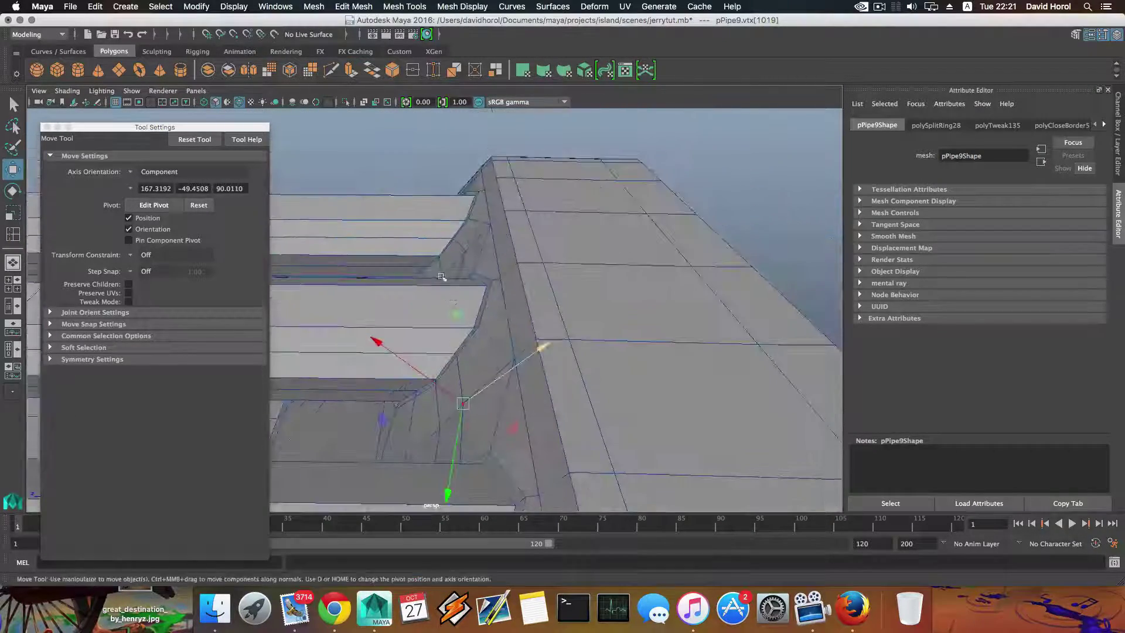
alt+drag(441, 276, 465, 212)
right_drag(464, 211, 461, 216)
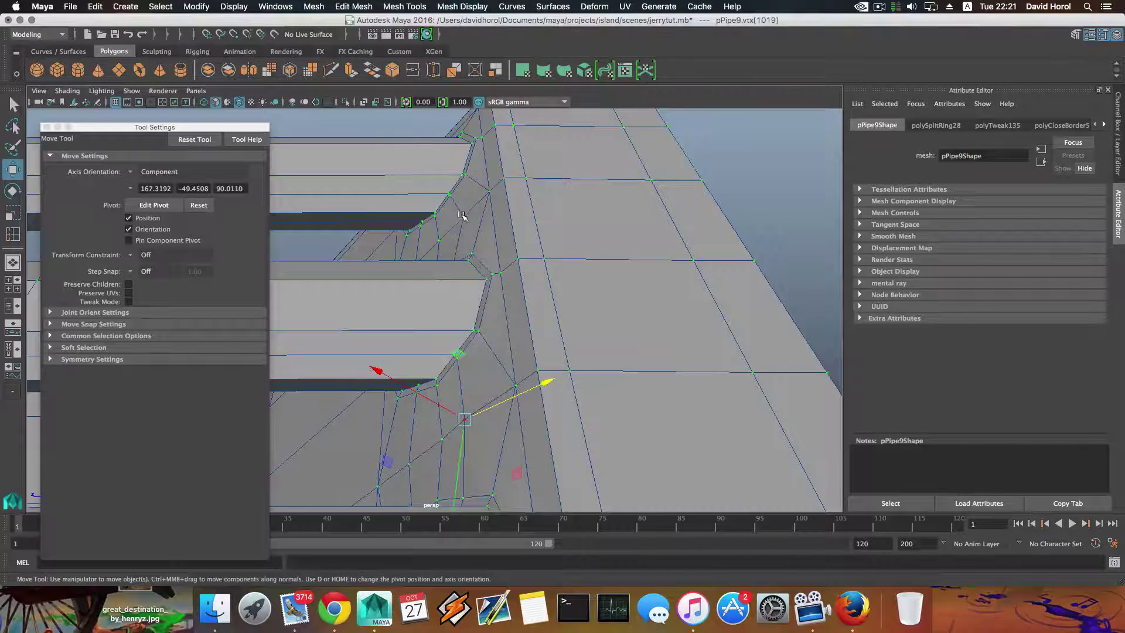
alt+drag(463, 212, 494, 197)
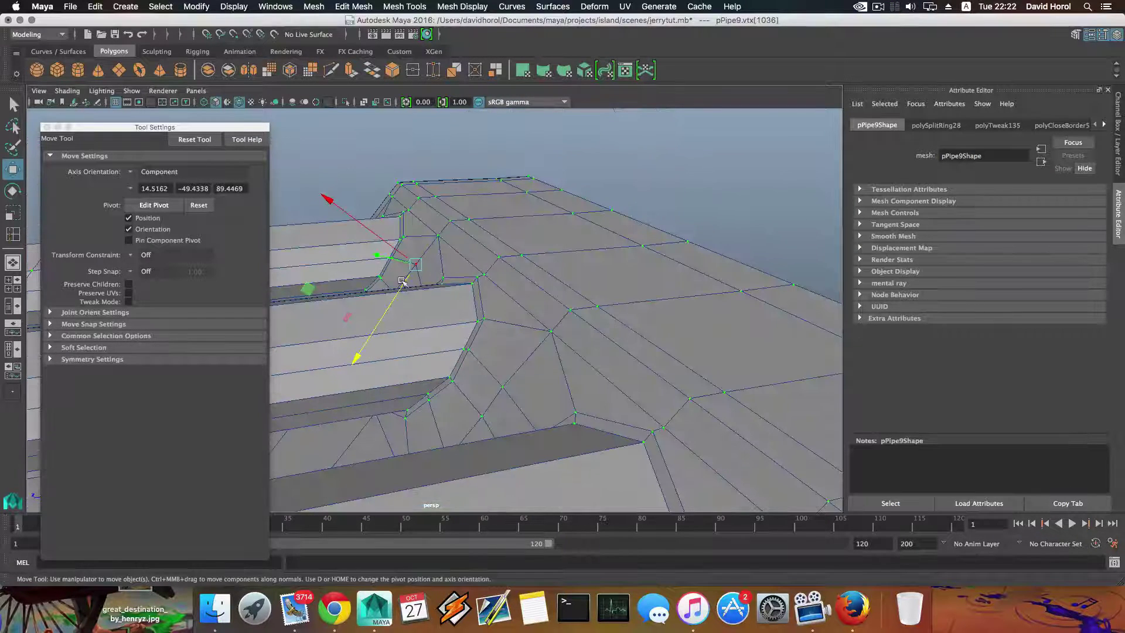
drag(405, 283, 404, 286)
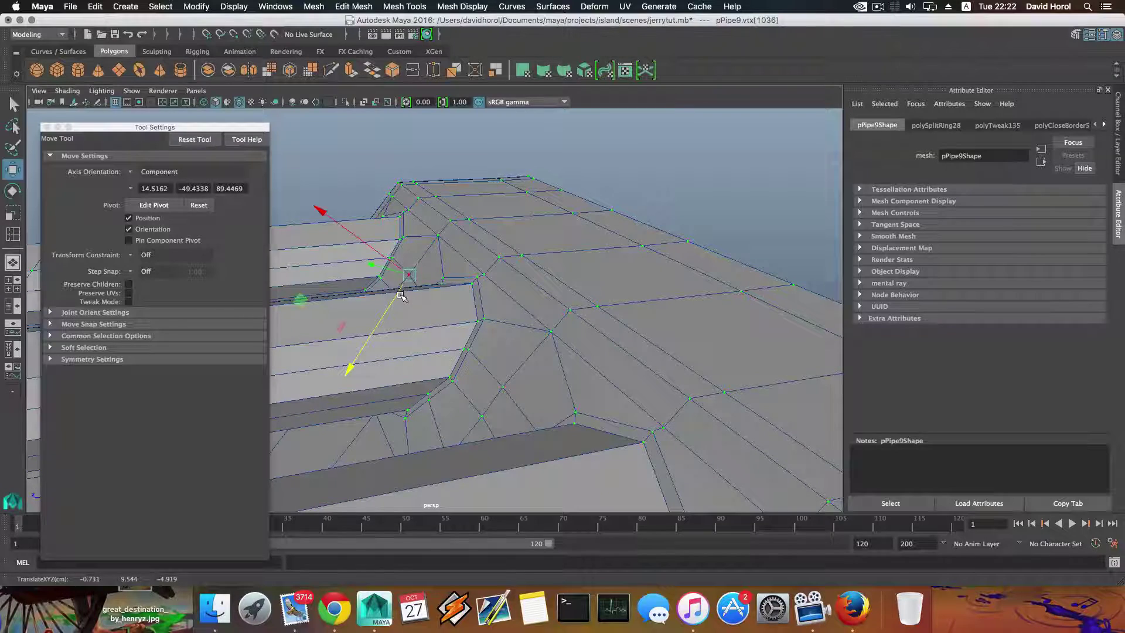
Step: Cut a new edge across each gap with Multi-Cut, joining the upper rim corners of the neighbouring bars
key(F8)
alt+drag(421, 312, 516, 308)
shift+right_drag(515, 307, 469, 307)
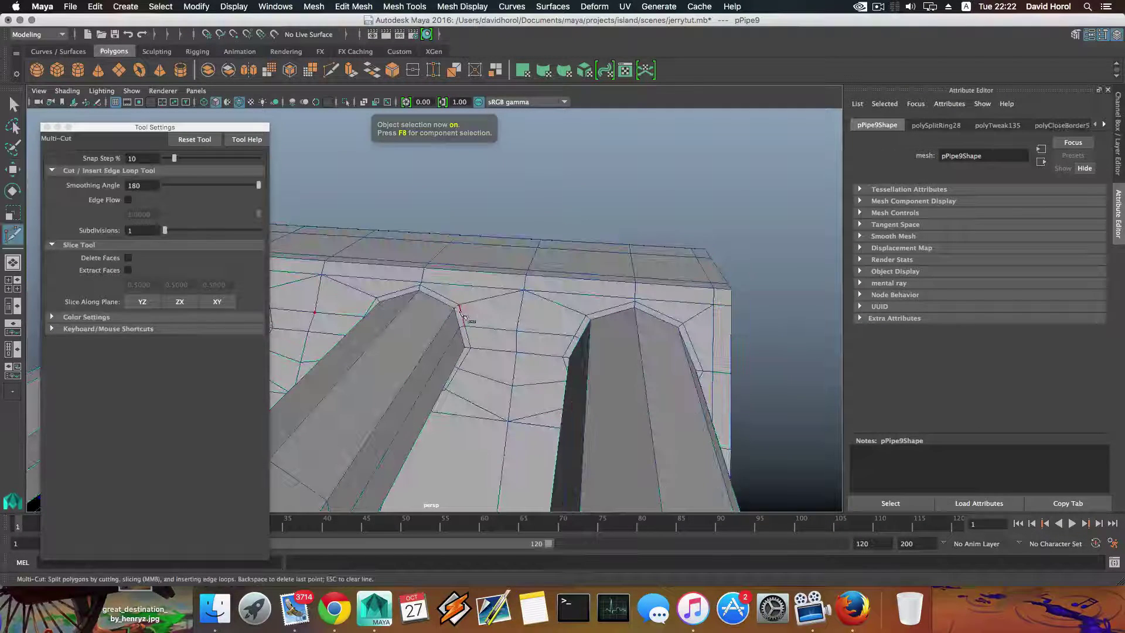
click(458, 305)
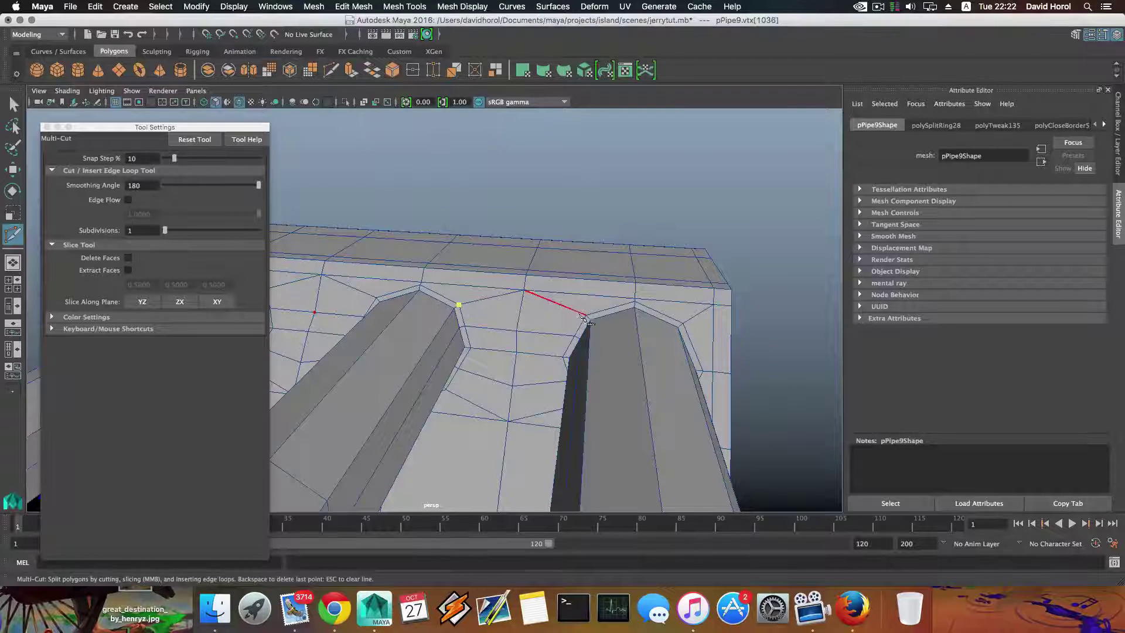
click(585, 316)
right_click(484, 332)
alt+middle_drag(479, 335, 623, 351)
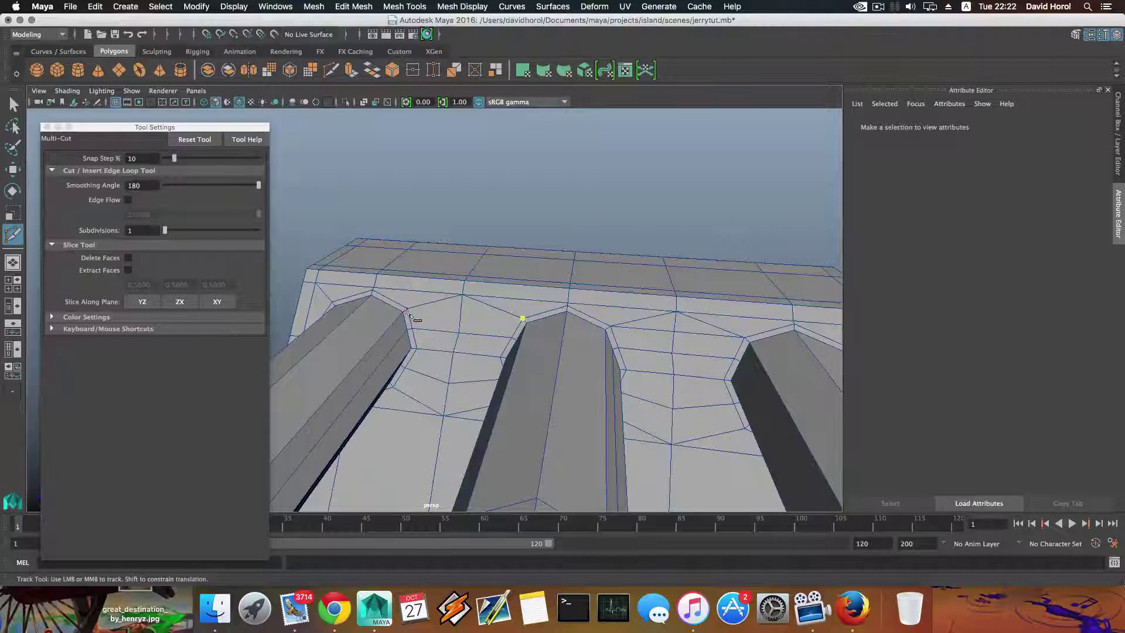
Step: Select the strip of faces directly below the new cuts in both gaps between the bars and delete it
mouse_move(410, 316)
right_down()
mouse_move(432, 329)
mouse_move(409, 322)
right_up()
drag(408, 321, 472, 328)
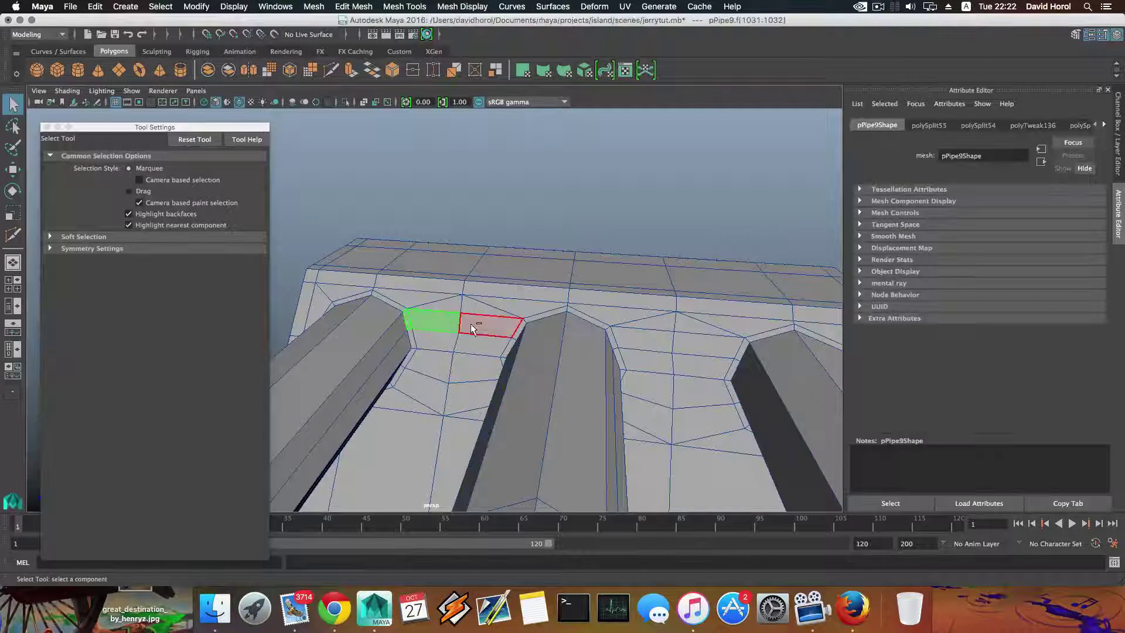
alt+middle_drag(599, 336, 532, 340)
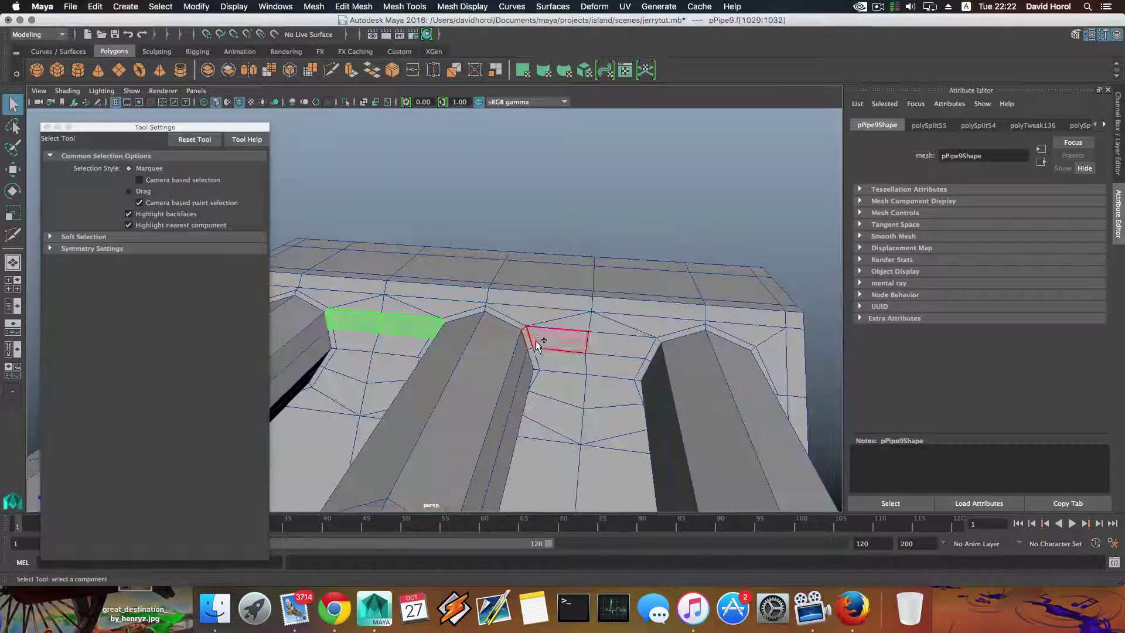
shift+click(527, 341)
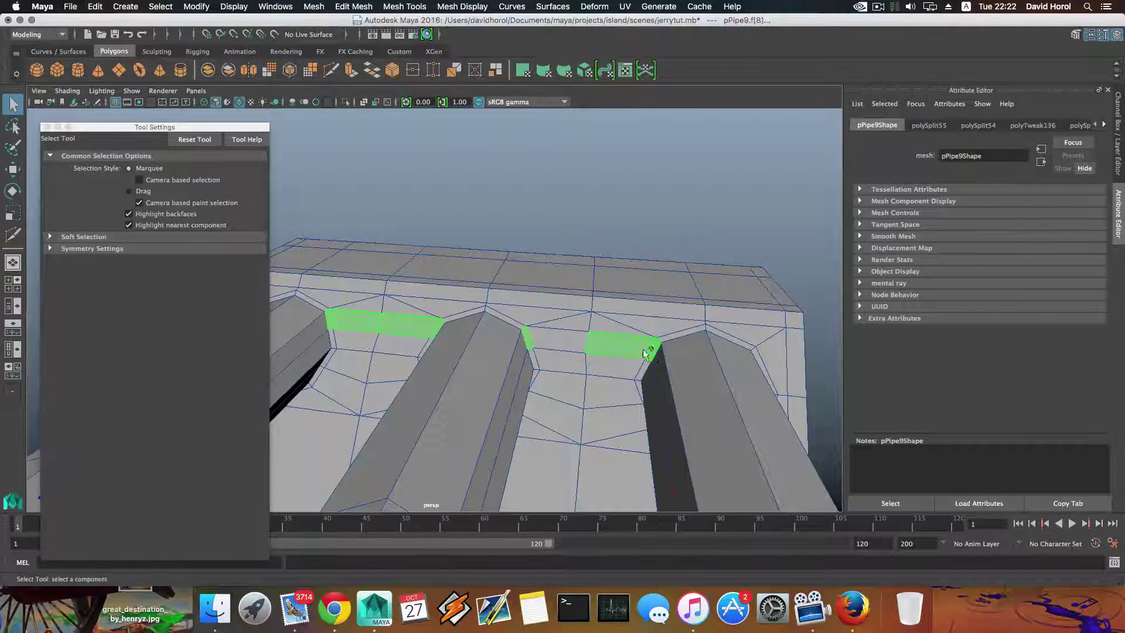
scroll(610, 354, down, 3)
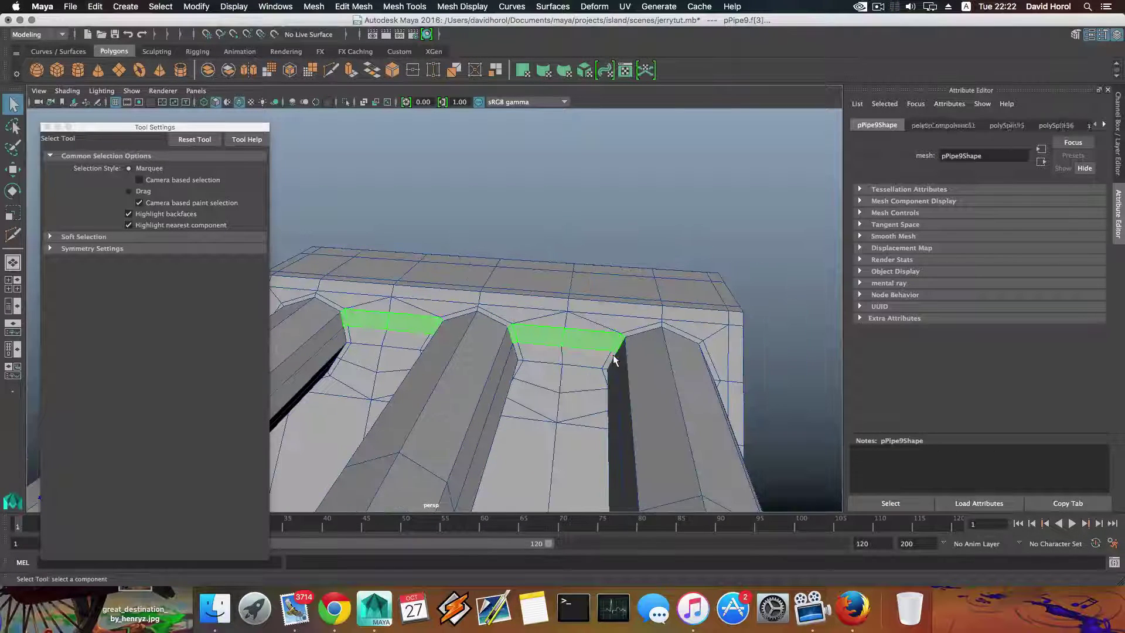
key(Delete)
scroll(645, 363, down, 3)
alt+drag(652, 367, 627, 419)
key(ctrl+z)
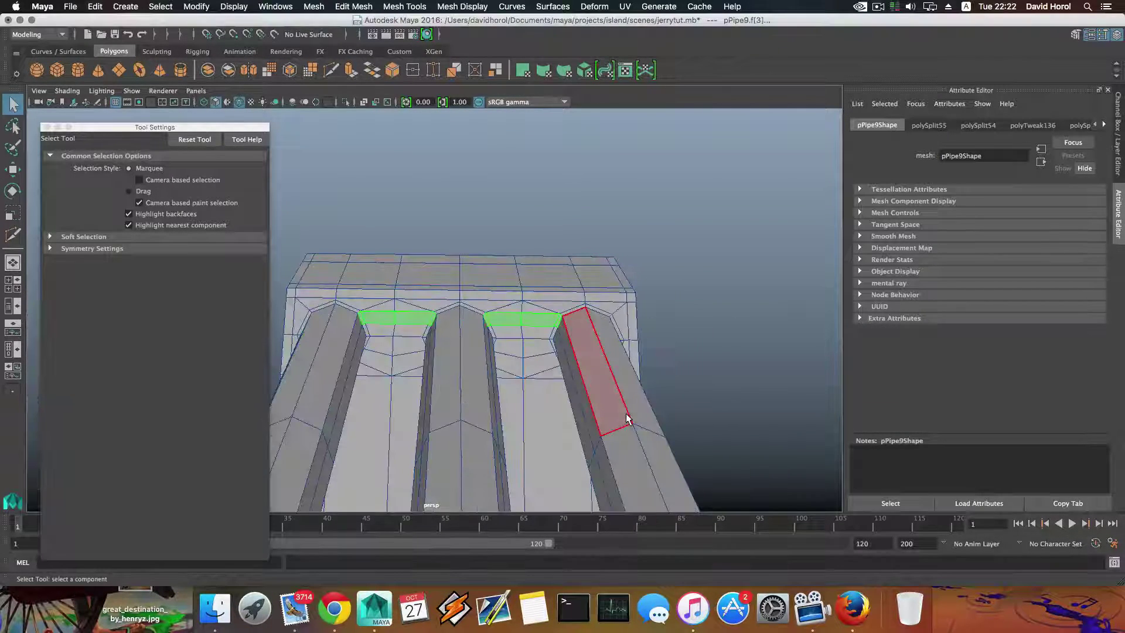
key(Delete)
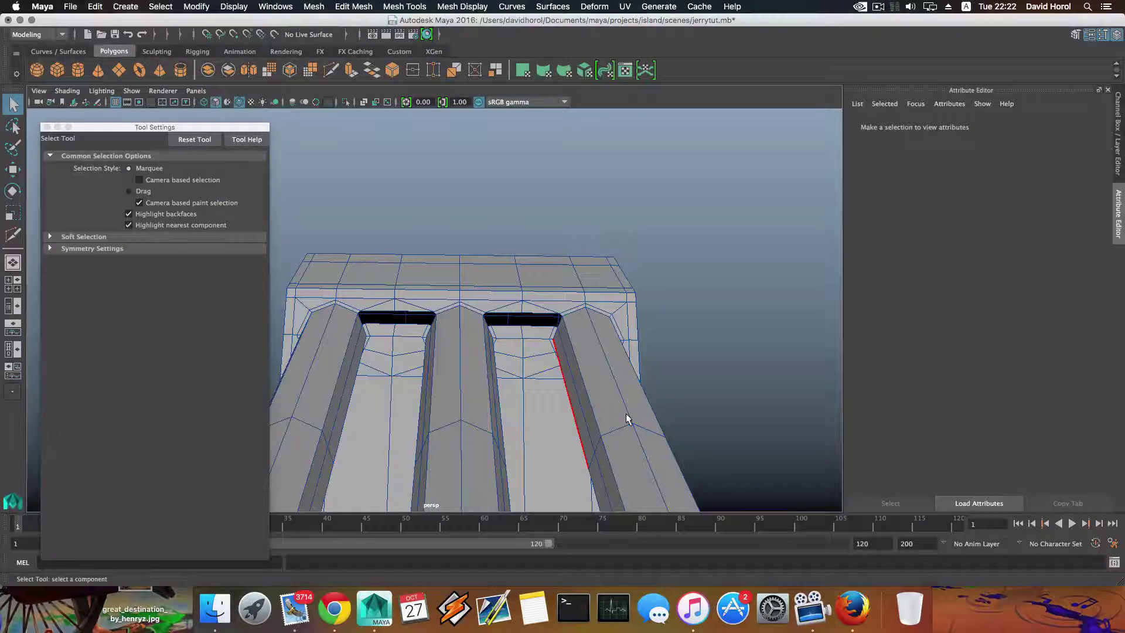
Step: Extrude the facing upper side faces of the middle and right bars, scaling them slightly inward across the gap and raising them a little
alt+right_drag(498, 382, 668, 416)
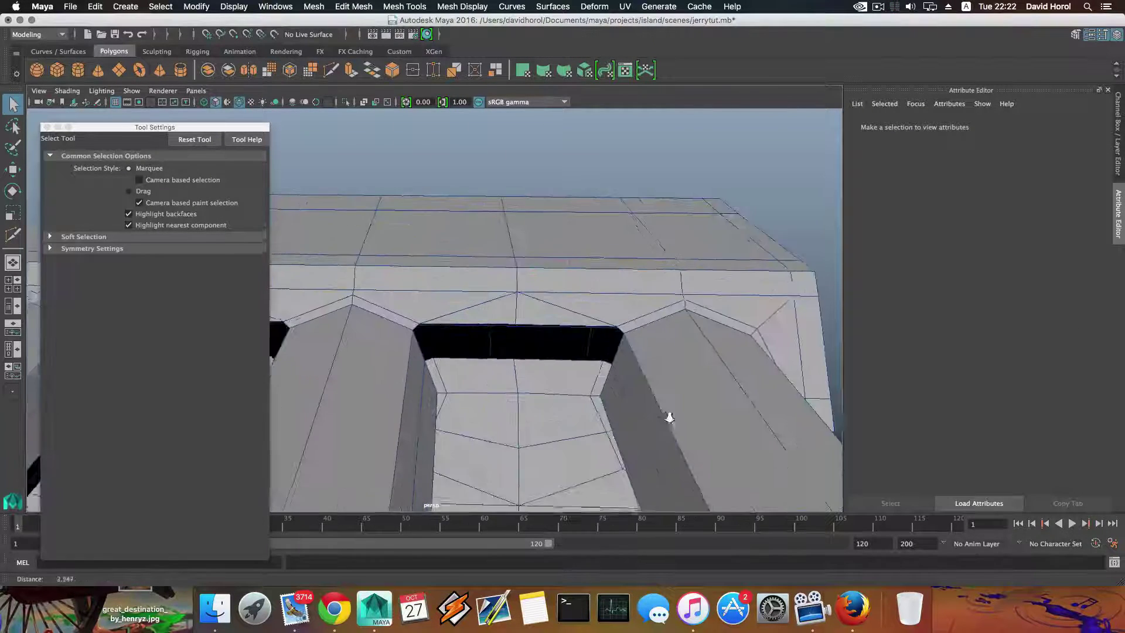
alt+middle_drag(473, 383, 453, 314)
scroll(454, 316, up, 2)
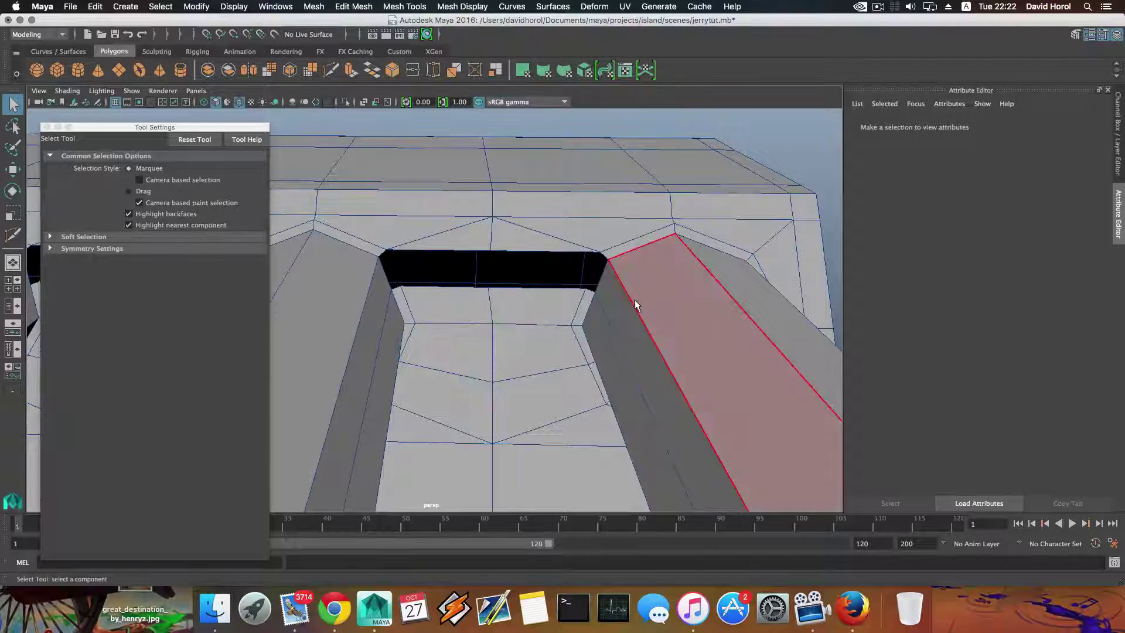
right_drag(635, 298, 635, 334)
click(635, 332)
shift+click(370, 319)
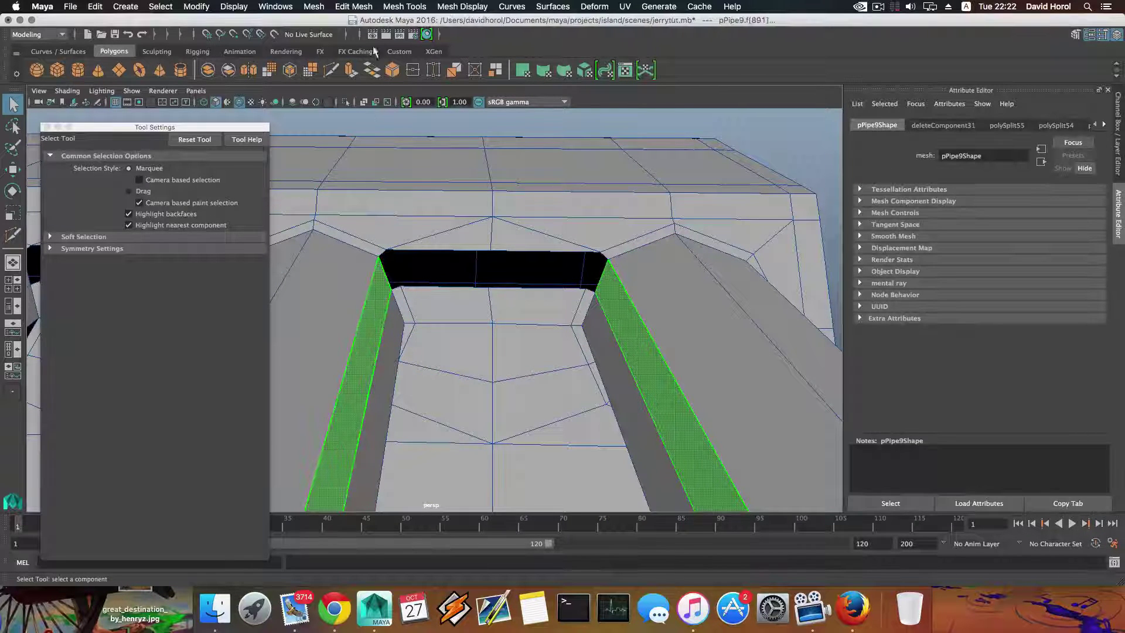
key(ctrl+e)
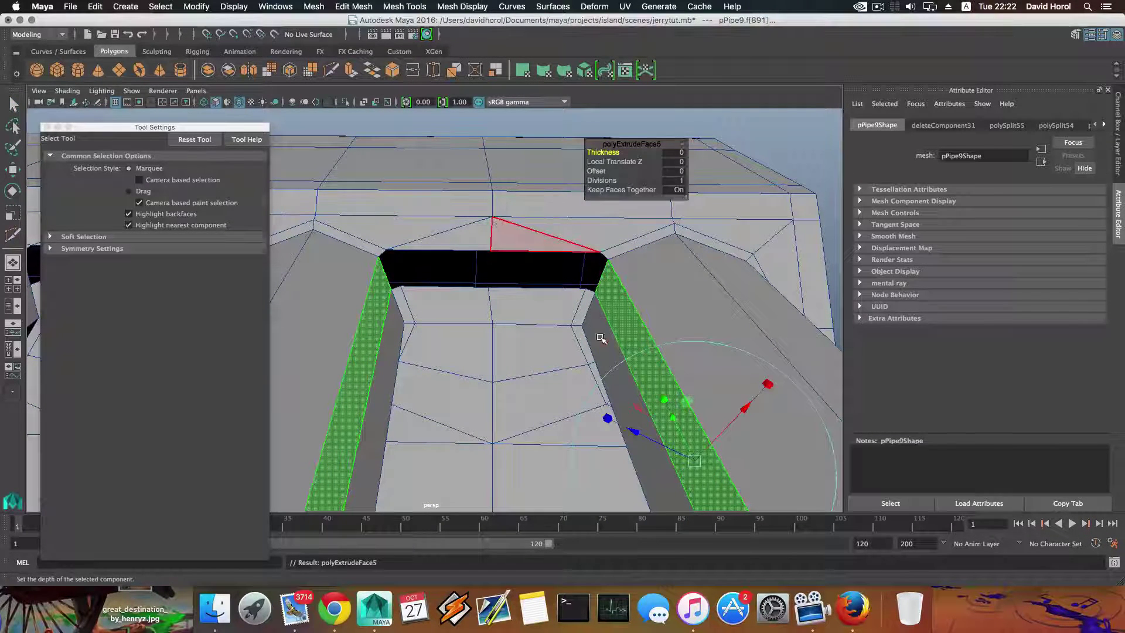
key(r)
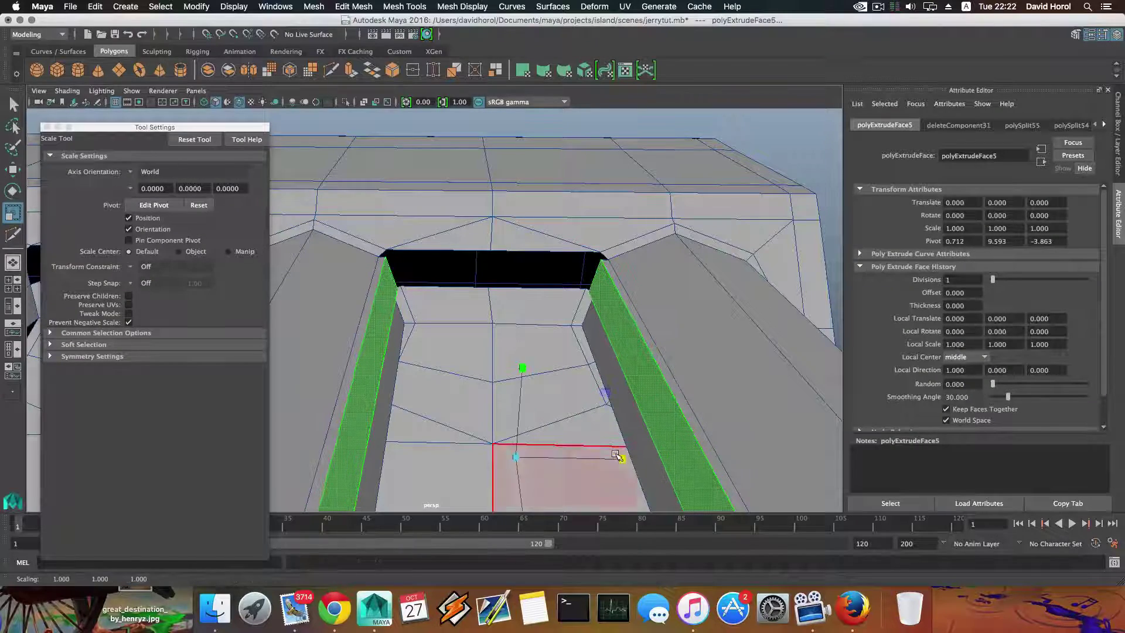
key(w)
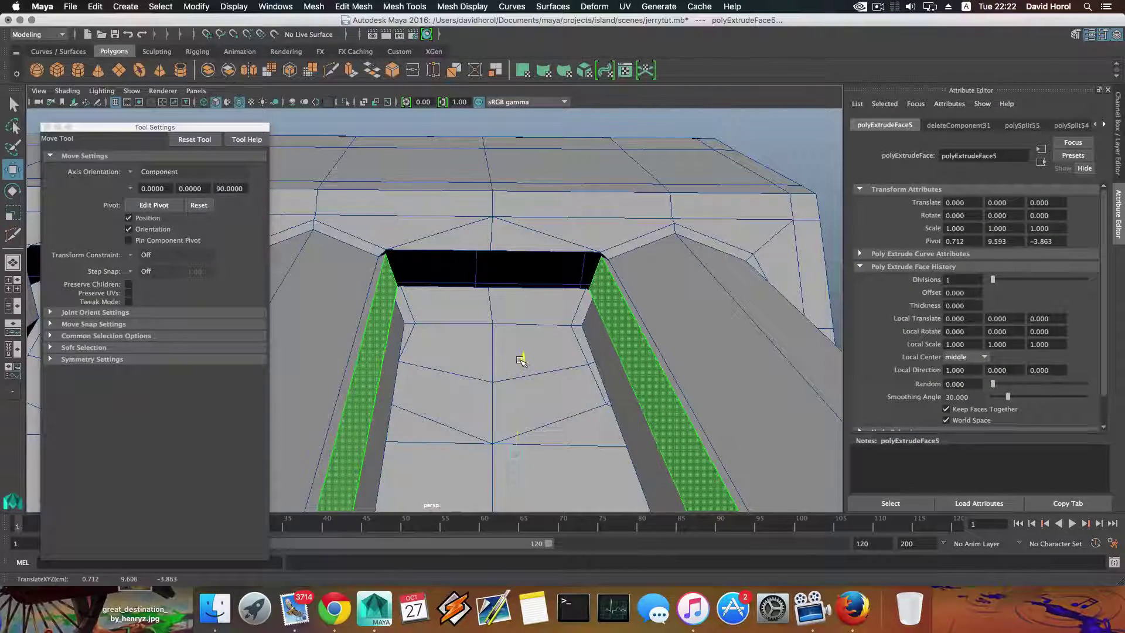
Step: Extrude the facing upper side faces of the left and middle bars, scale them to about 0.93 across the gap, and raise them slightly
alt+drag(522, 360, 648, 322)
alt+drag(431, 337, 217, 369)
alt+middle_drag(328, 349, 595, 351)
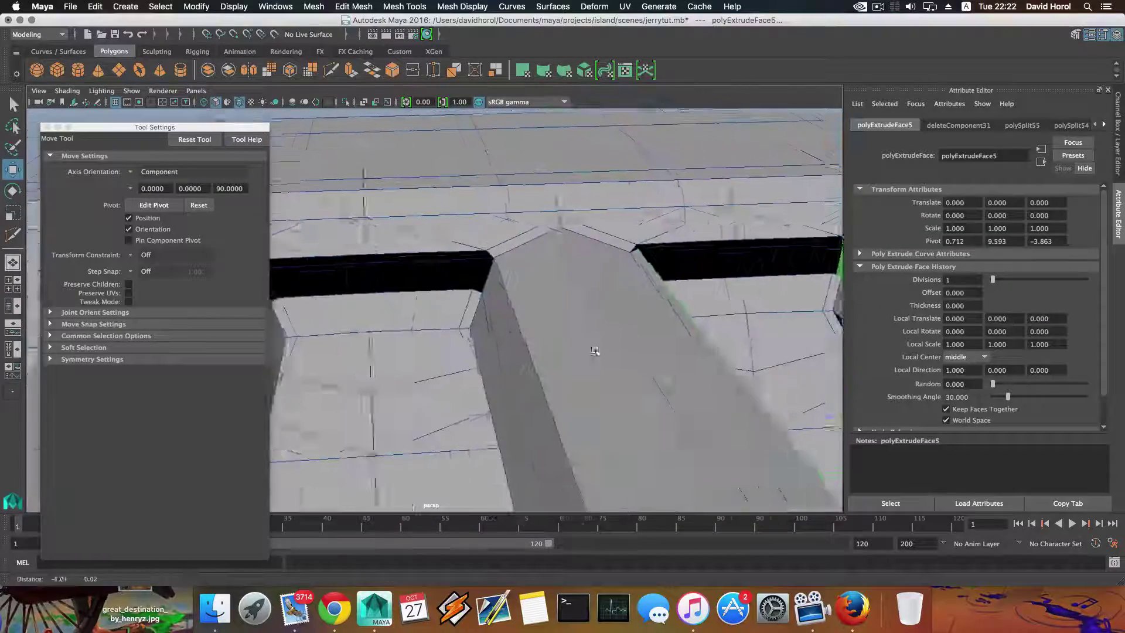
alt+right_drag(594, 350, 486, 344)
click(487, 335)
mouse_move(445, 378)
alt+mouse_down()
mouse_move(358, 336)
mouse_move(424, 378)
alt+mouse_up()
shift+click(309, 327)
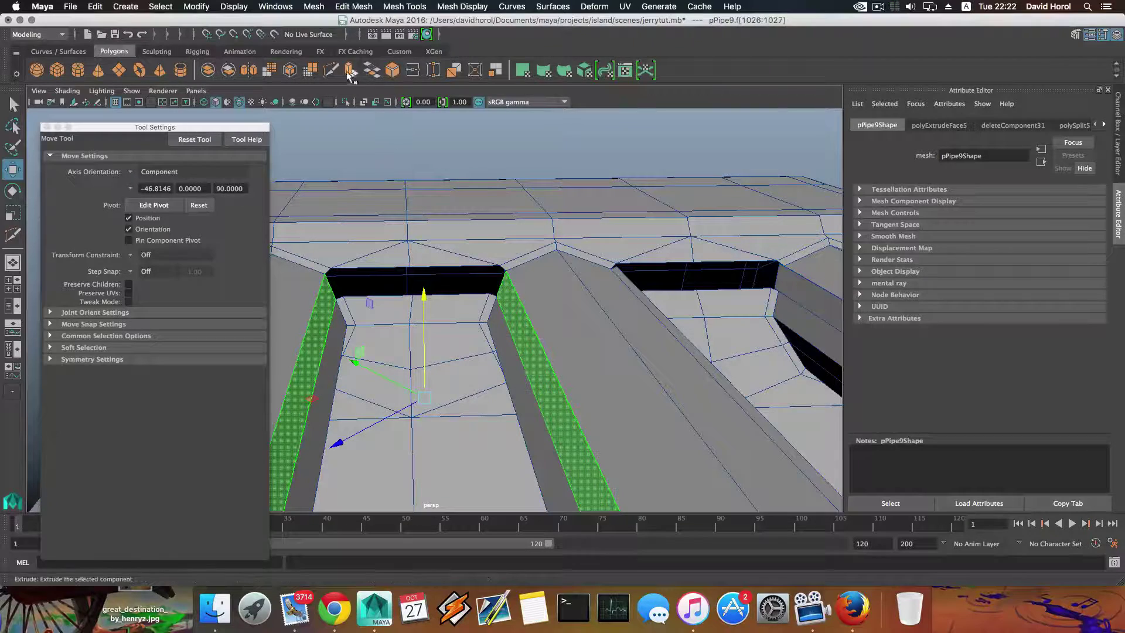
key(ctrl+e)
key(r)
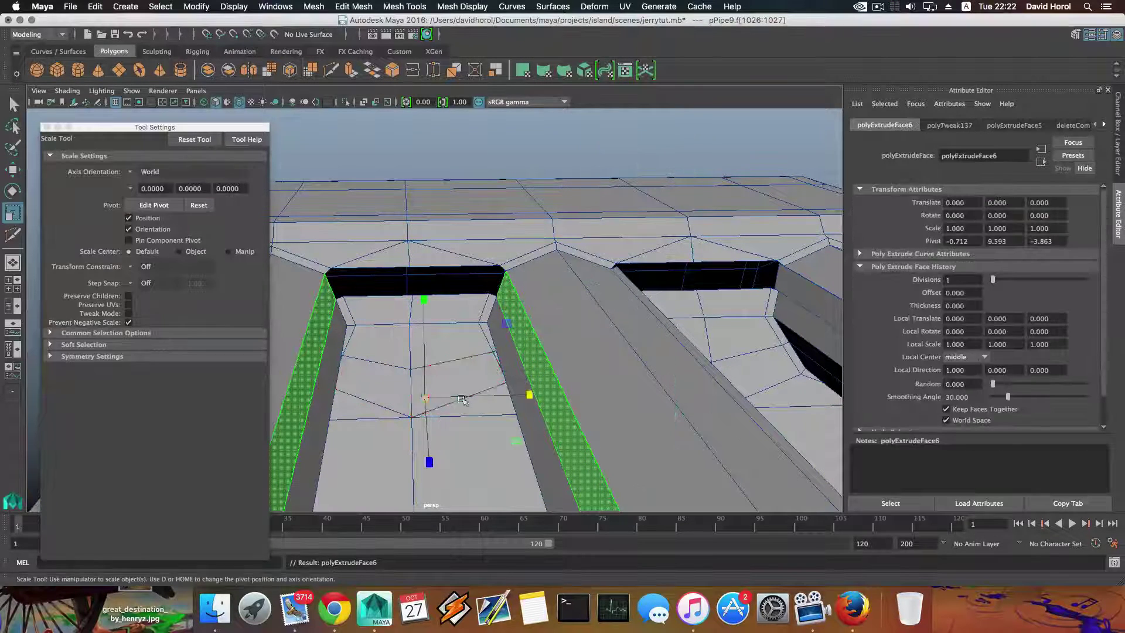
drag(530, 395, 523, 396)
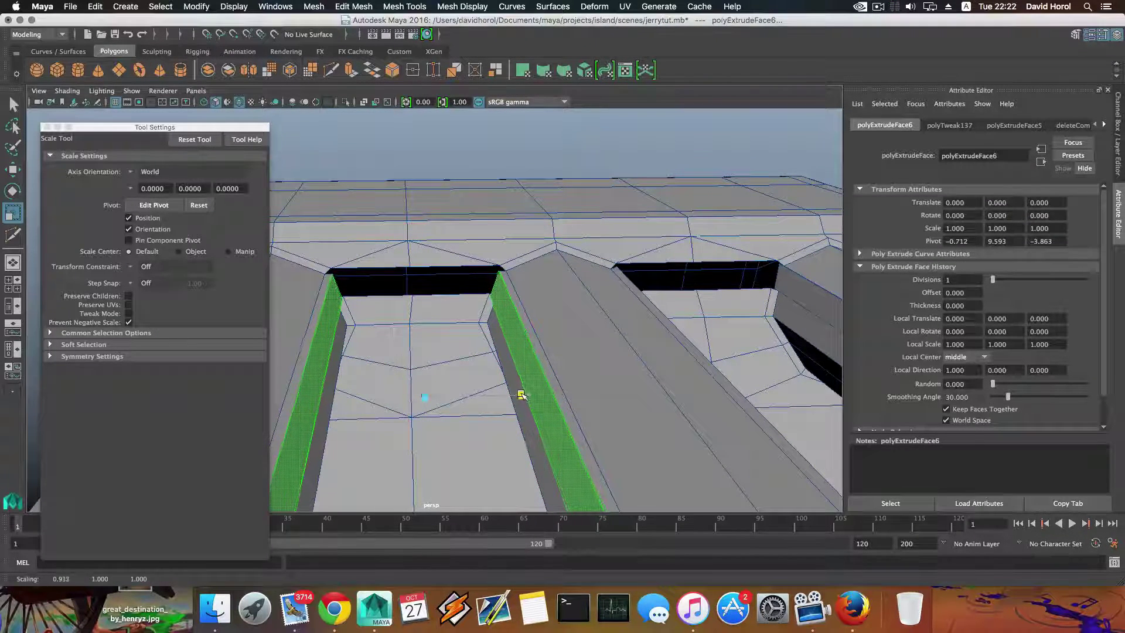
key(w)
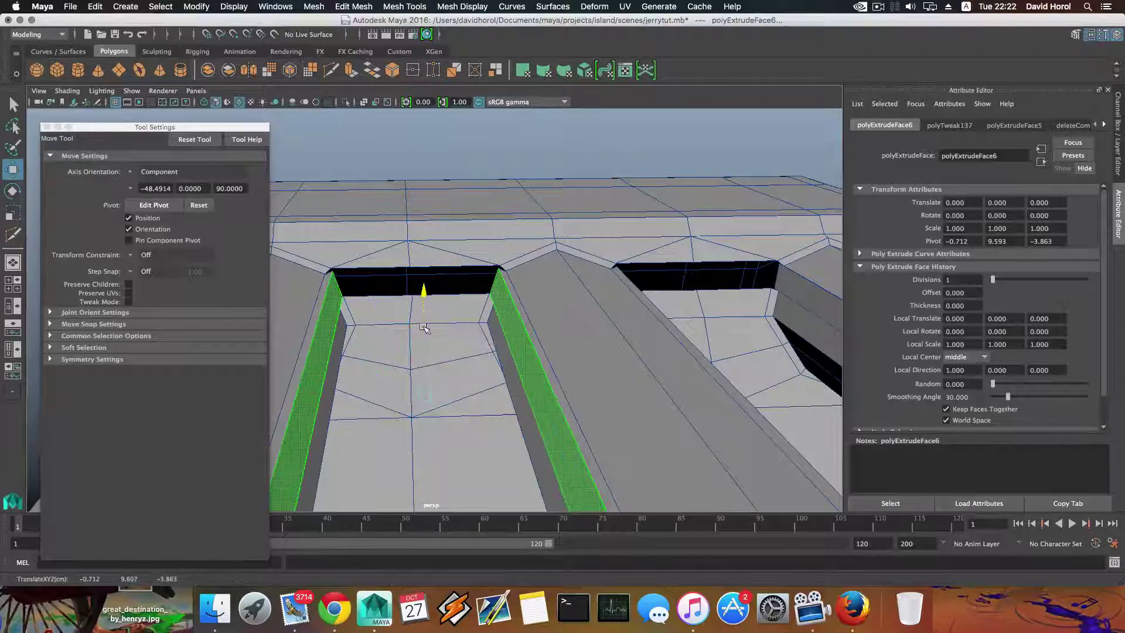
Step: Select the small end faces of the extruded strips where the bars meet the base mesh in both gaps and delete them
alt+drag(439, 339, 372, 392)
alt+right_drag(371, 391, 575, 445)
right_drag(631, 299, 626, 331)
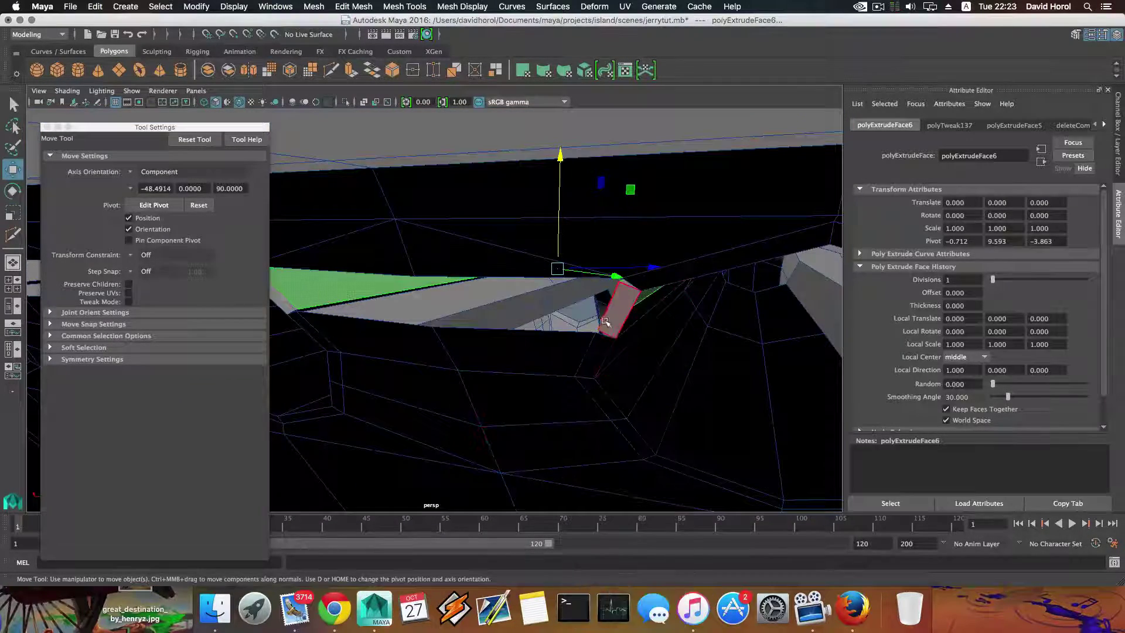
click(605, 321)
alt+drag(540, 352, 492, 329)
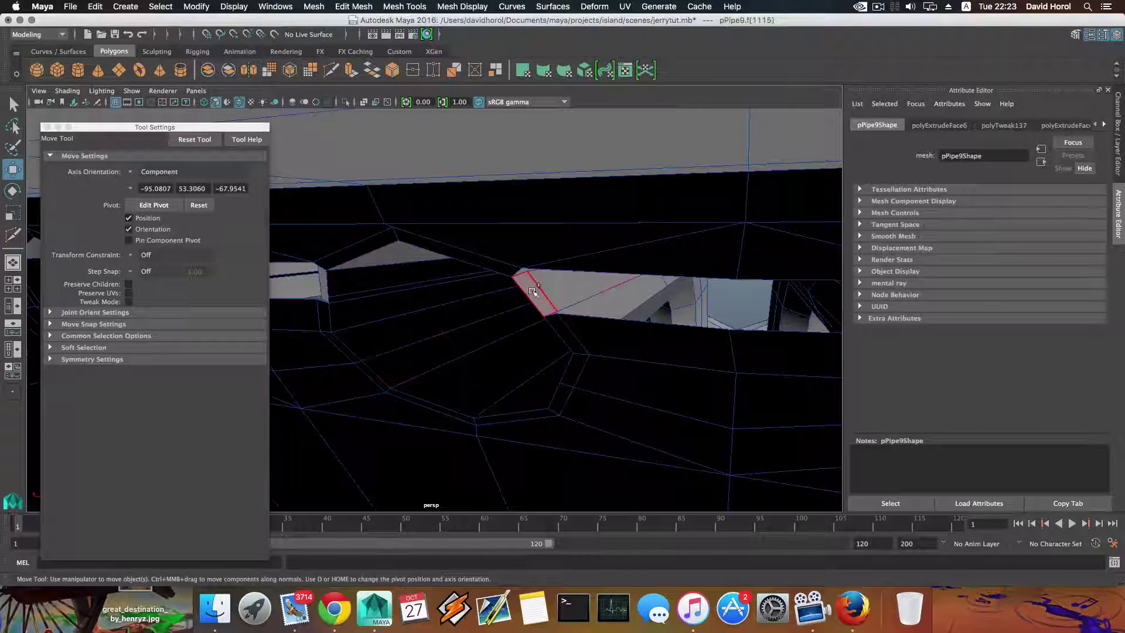
shift+click(532, 291)
alt+drag(478, 396, 501, 390)
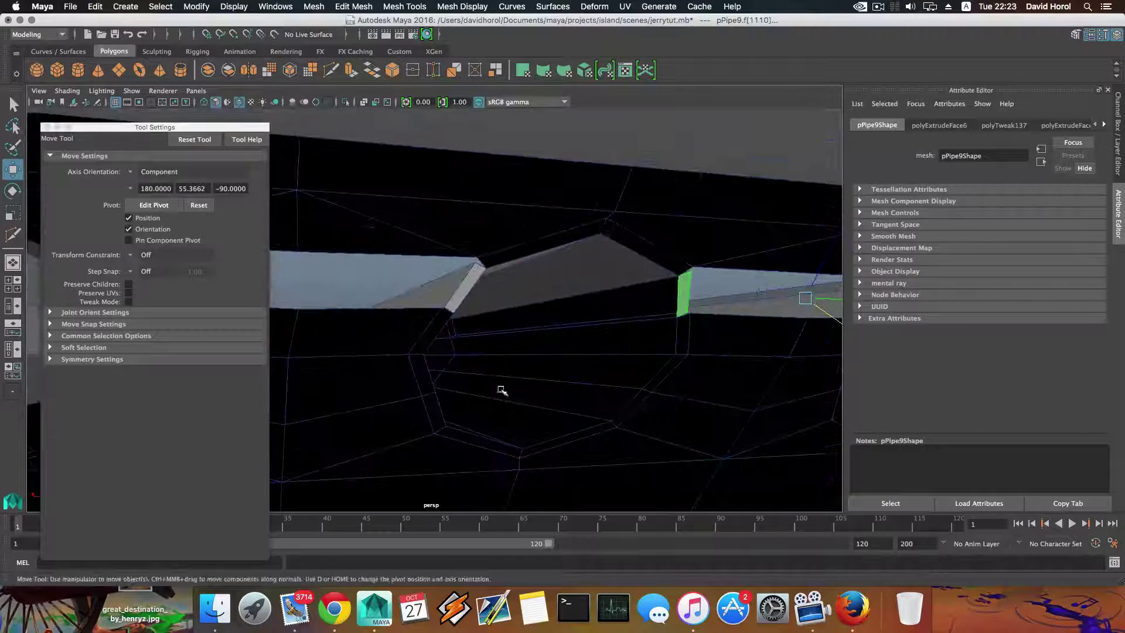
shift+click(467, 285)
alt+drag(436, 410, 363, 430)
key(Delete)
scroll(422, 428, down, 5)
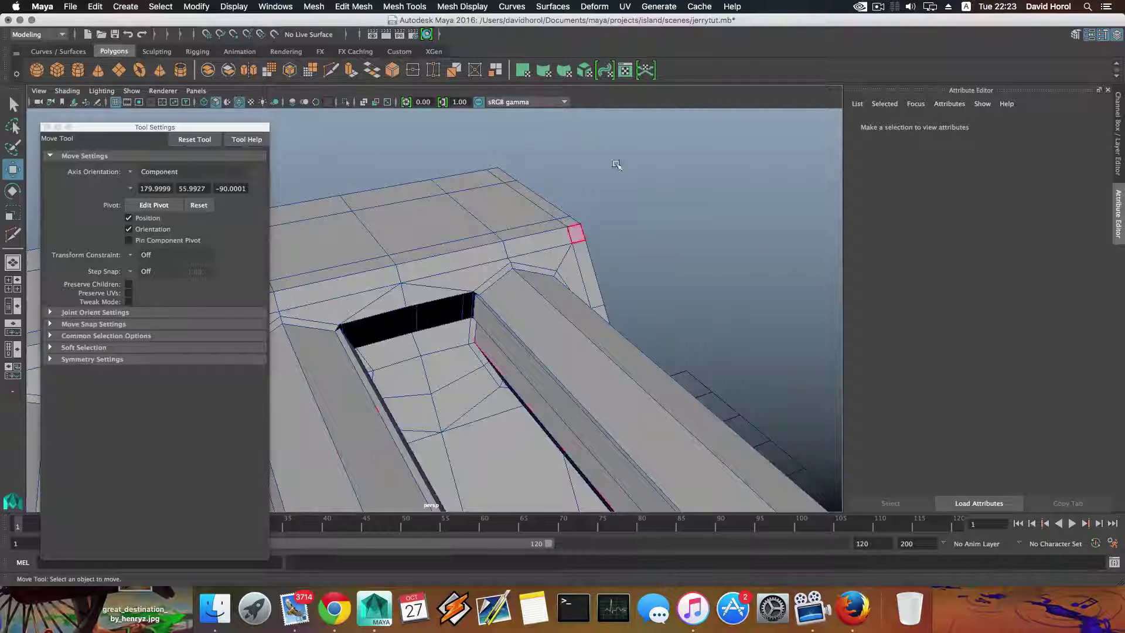
click(877, 7)
click(886, 42)
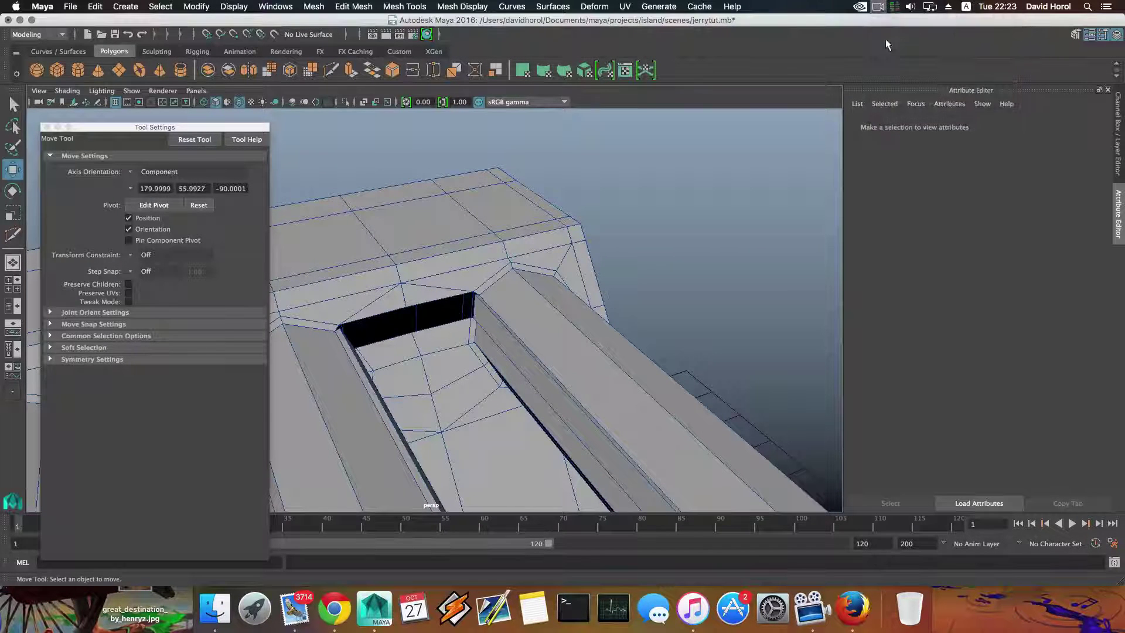
click(884, 7)
click(887, 44)
Step: Weld the loose corner vertices of the extruded strips to the adjoining rim vertices of the base mesh with Target Weld
alt+drag(532, 303, 440, 333)
alt+middle_drag(447, 331, 550, 287)
alt+right_drag(549, 286, 635, 319)
alt+drag(635, 319, 551, 347)
alt+right_drag(566, 349, 622, 353)
click(404, 6)
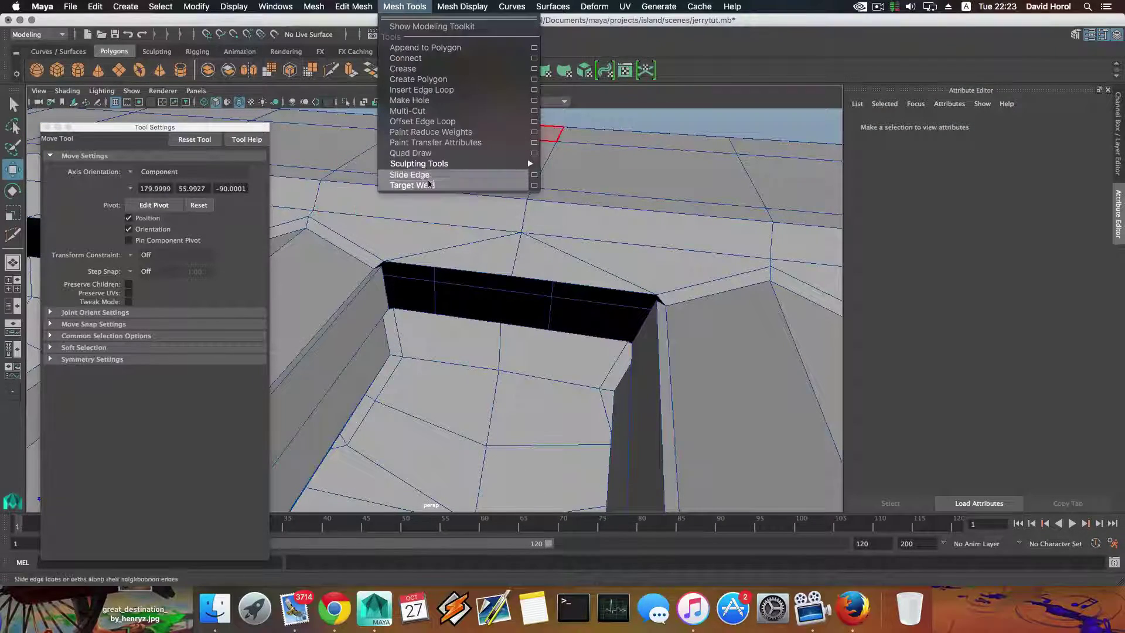
click(412, 185)
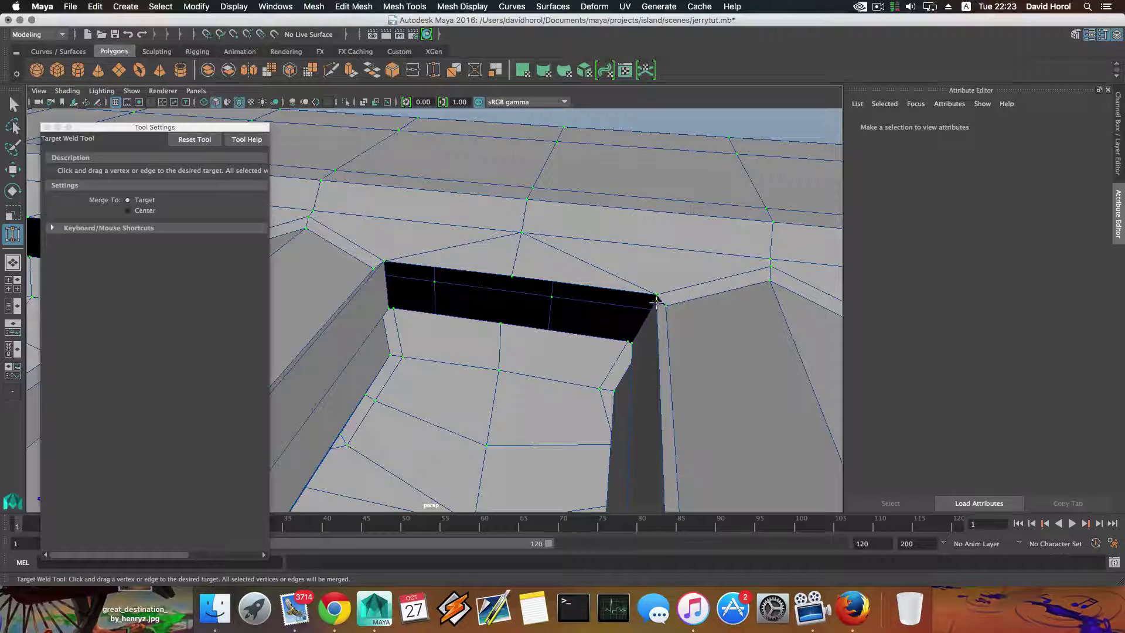
alt+drag(574, 321, 624, 290)
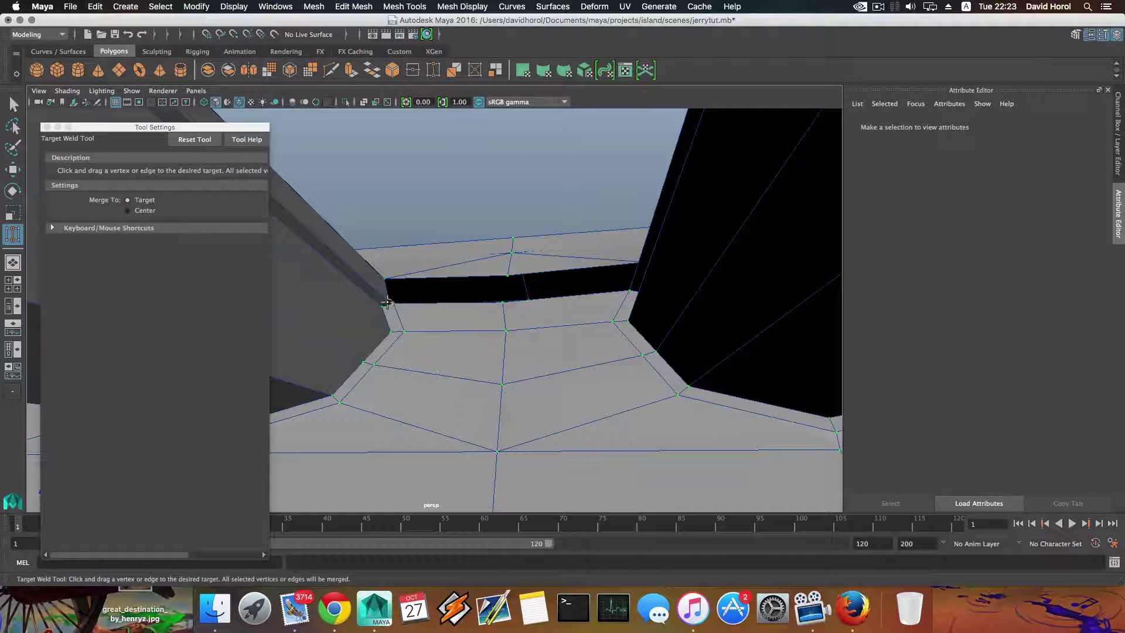
alt+drag(437, 317, 472, 319)
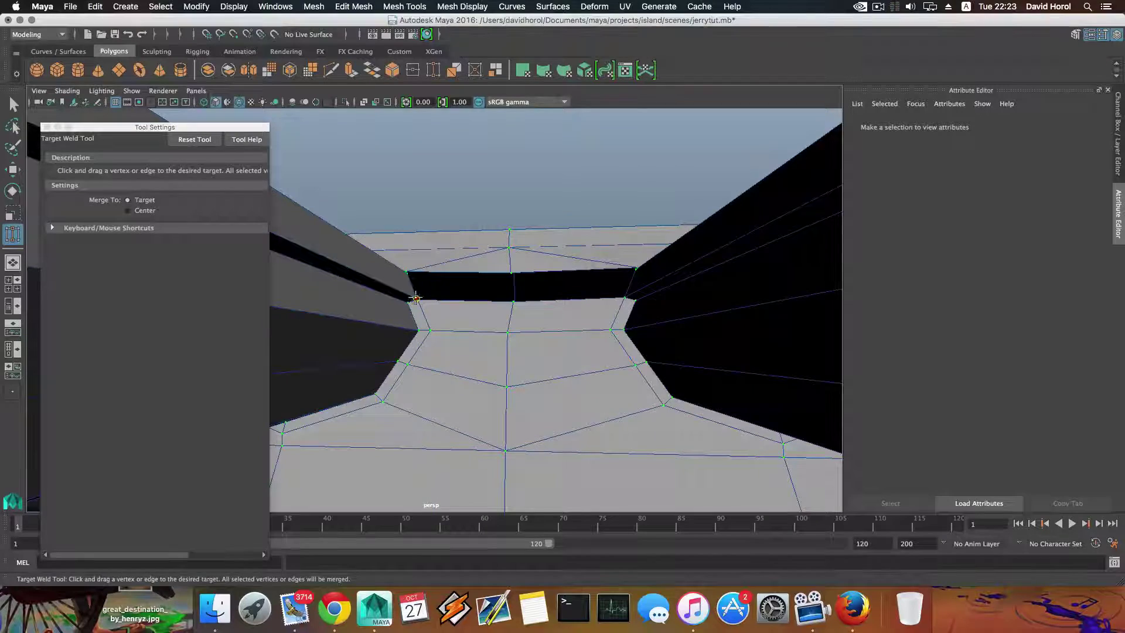
alt+drag(417, 301, 495, 336)
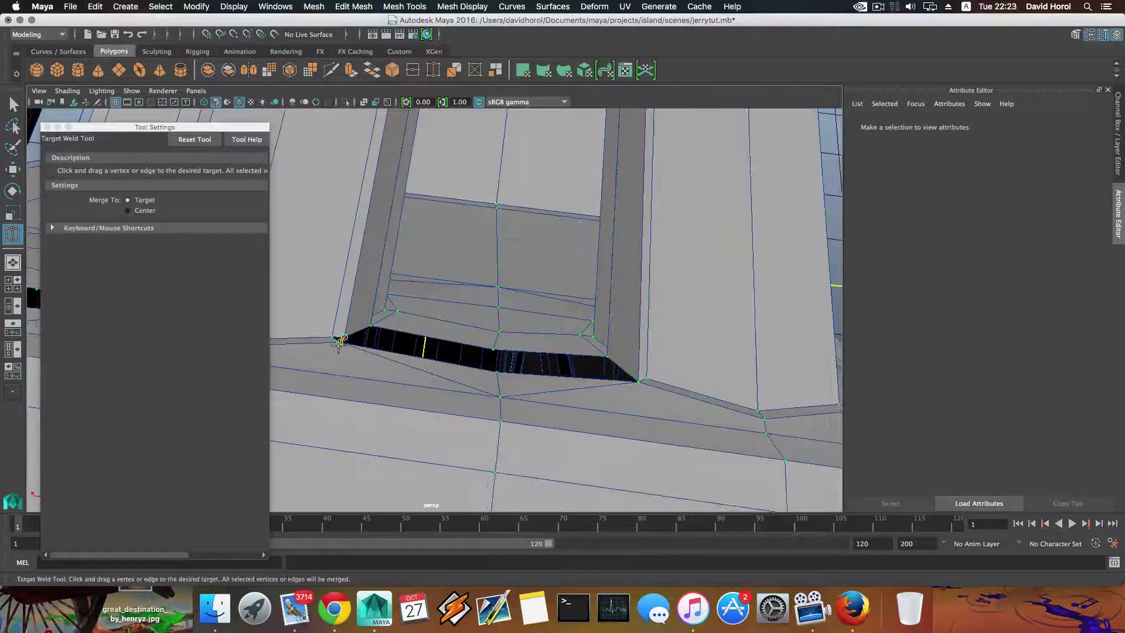
alt+drag(416, 355, 429, 334)
alt+drag(555, 353, 521, 366)
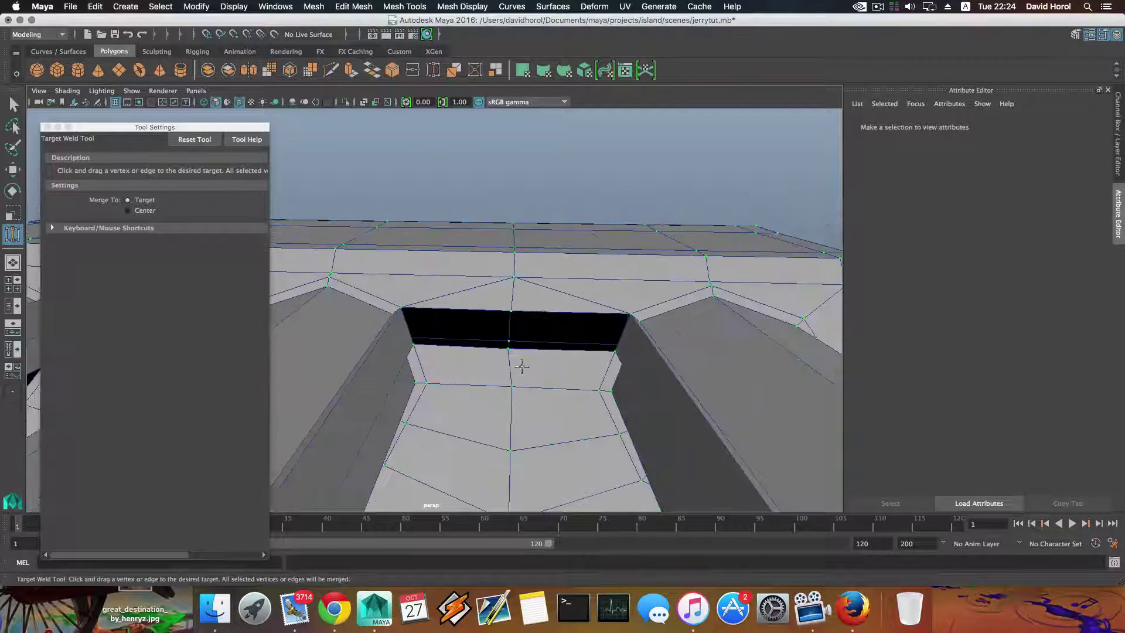
alt+drag(543, 295, 489, 295)
right_drag(501, 271, 508, 242)
key(q)
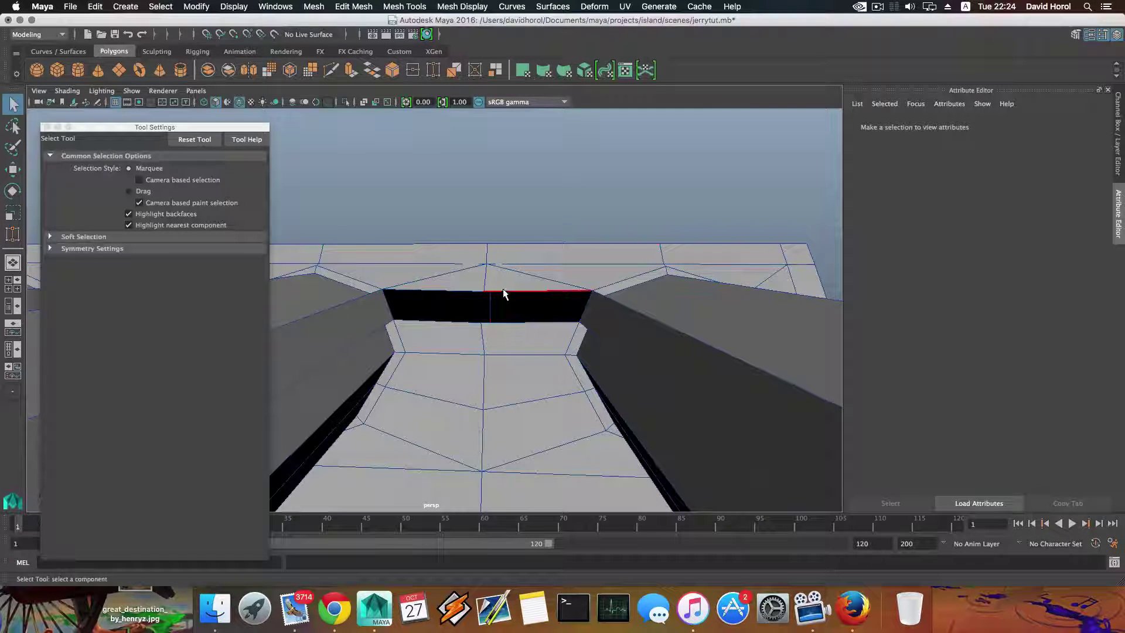
click(506, 289)
alt+drag(512, 301, 598, 316)
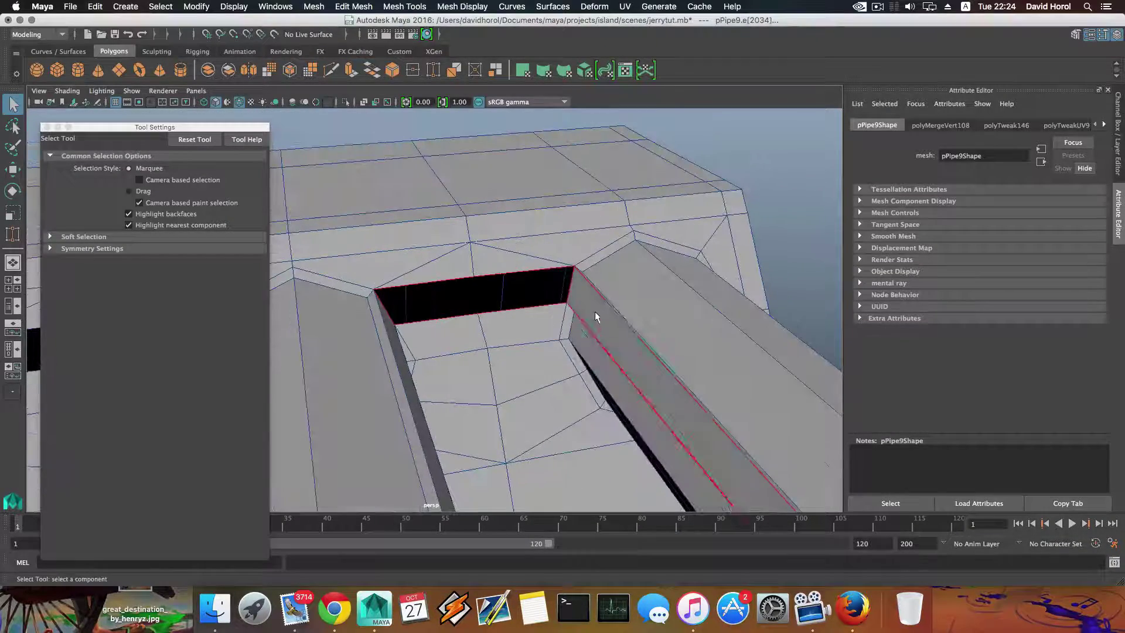
Step: Try to extrude the facing upper side faces of all three bars together and scale them across both gaps
right_drag(599, 298, 603, 330)
click(602, 329)
alt+drag(603, 328, 572, 351)
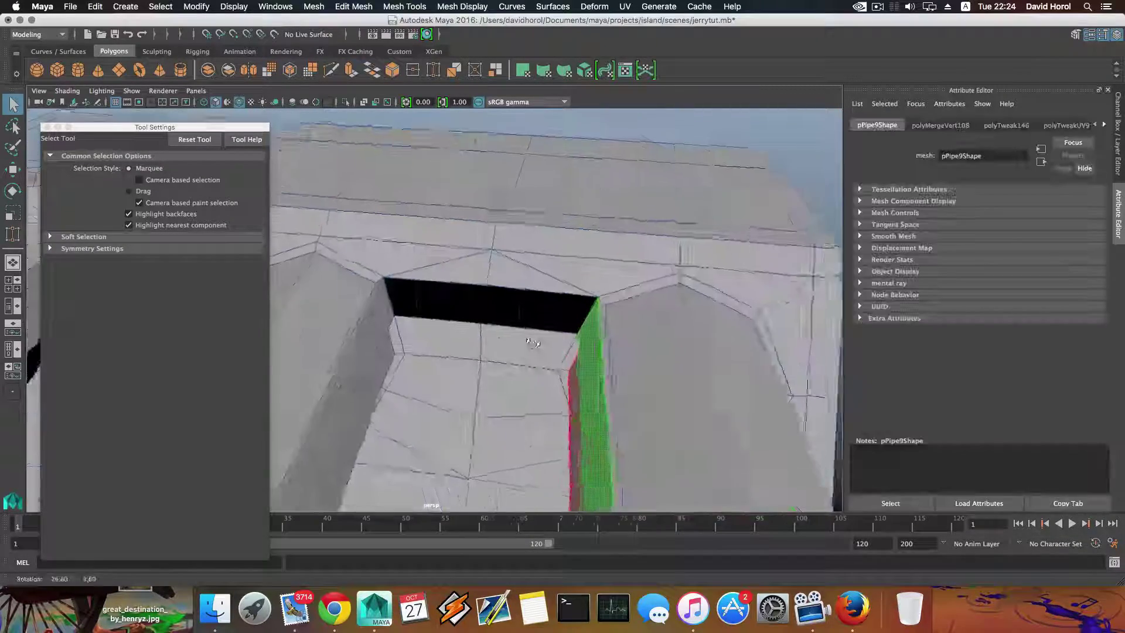
shift+click(367, 316)
alt+drag(389, 344, 551, 363)
shift+click(539, 353)
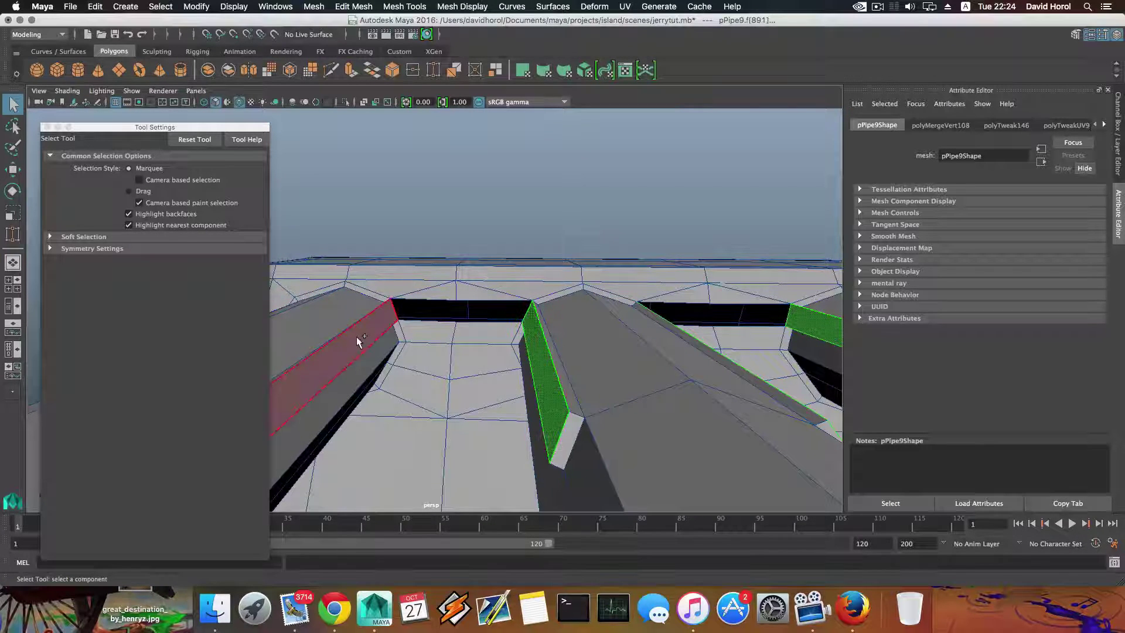
shift+click(337, 352)
alt+drag(336, 352, 560, 371)
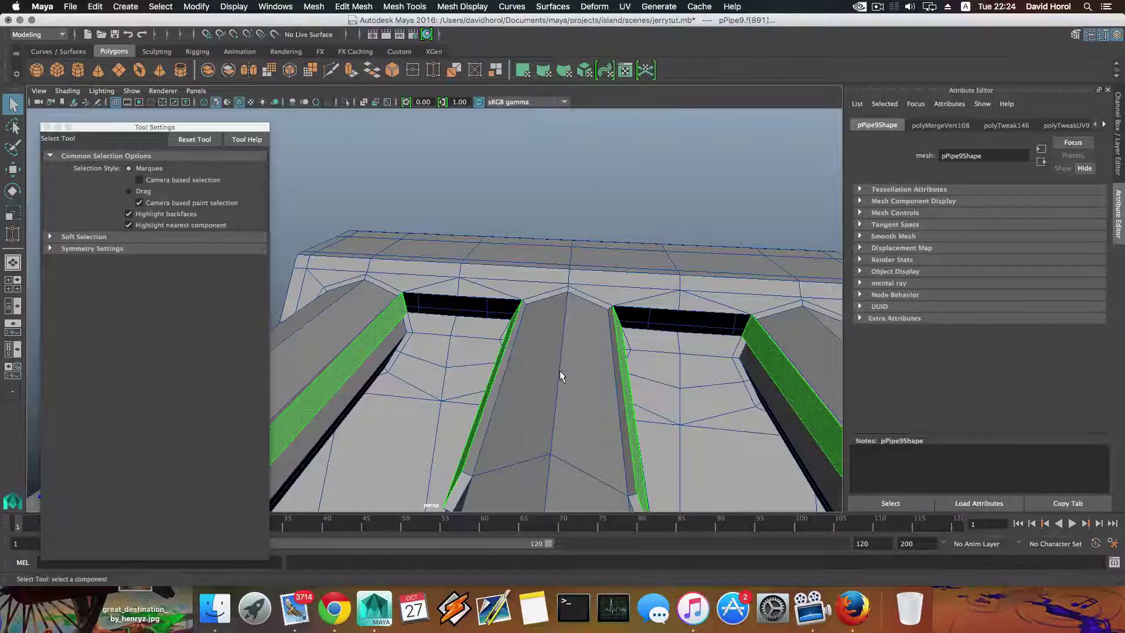
alt+middle_drag(575, 343, 513, 330)
mouse_move(513, 330)
alt+mouse_down()
mouse_move(540, 347)
mouse_move(628, 346)
mouse_move(536, 335)
mouse_move(523, 344)
mouse_move(516, 300)
mouse_move(465, 314)
mouse_move(493, 329)
mouse_move(527, 316)
mouse_move(495, 307)
mouse_move(498, 326)
mouse_move(511, 322)
mouse_move(498, 314)
mouse_move(492, 331)
mouse_move(506, 323)
alt+mouse_up()
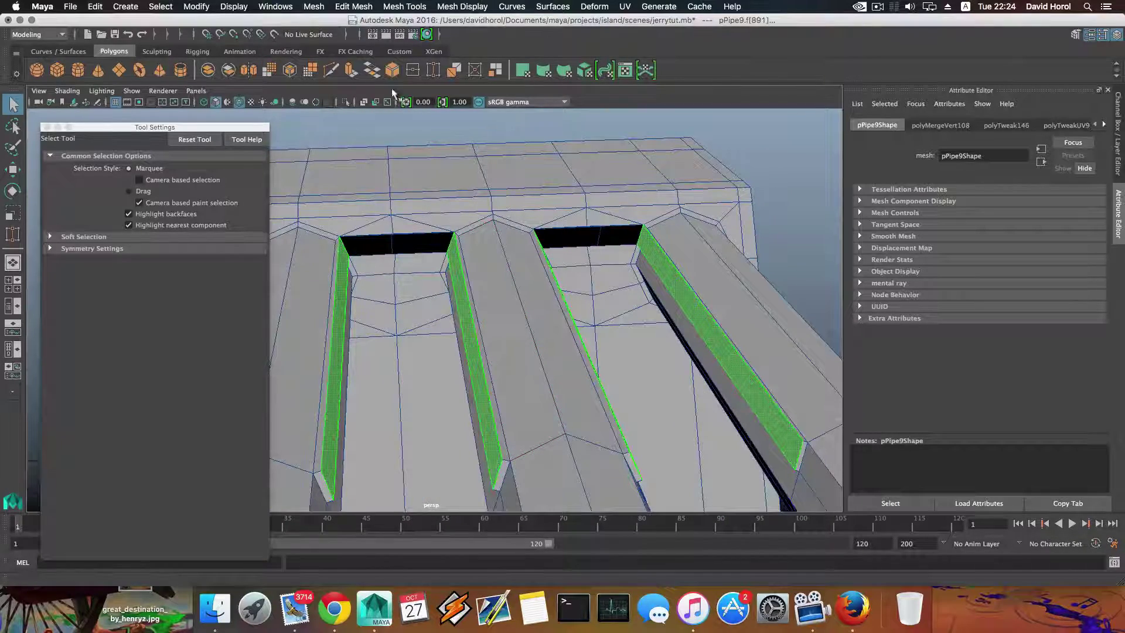
click(351, 71)
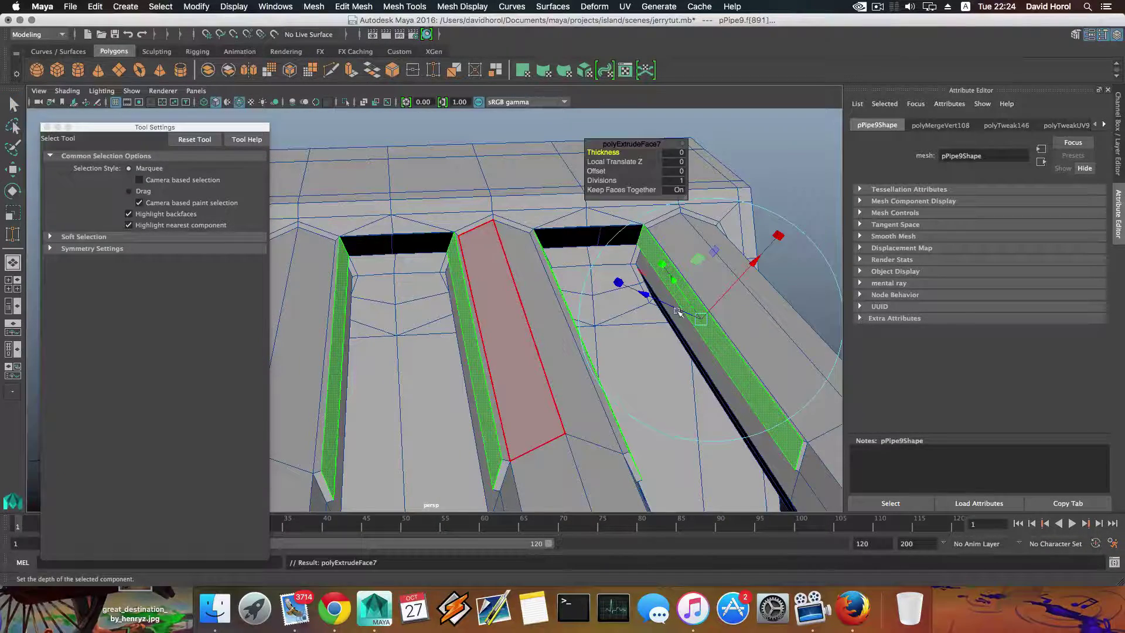
drag(622, 324, 613, 325)
key(z)
key(z)
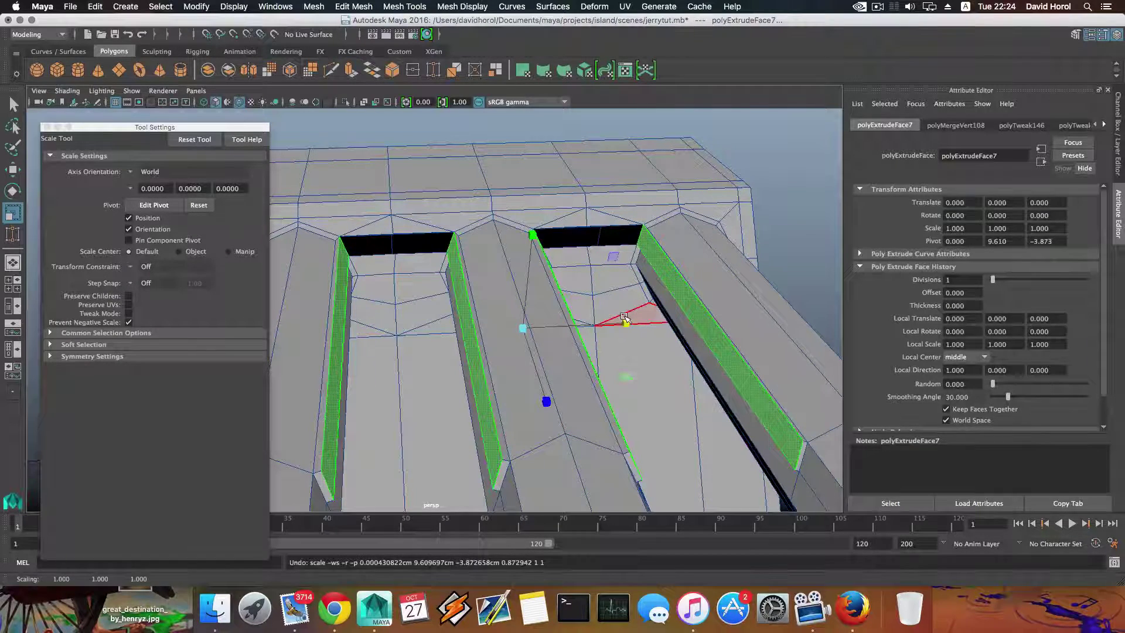
Step: Select only the facing upper side faces of the middle and right bars
alt+drag(571, 325, 521, 326)
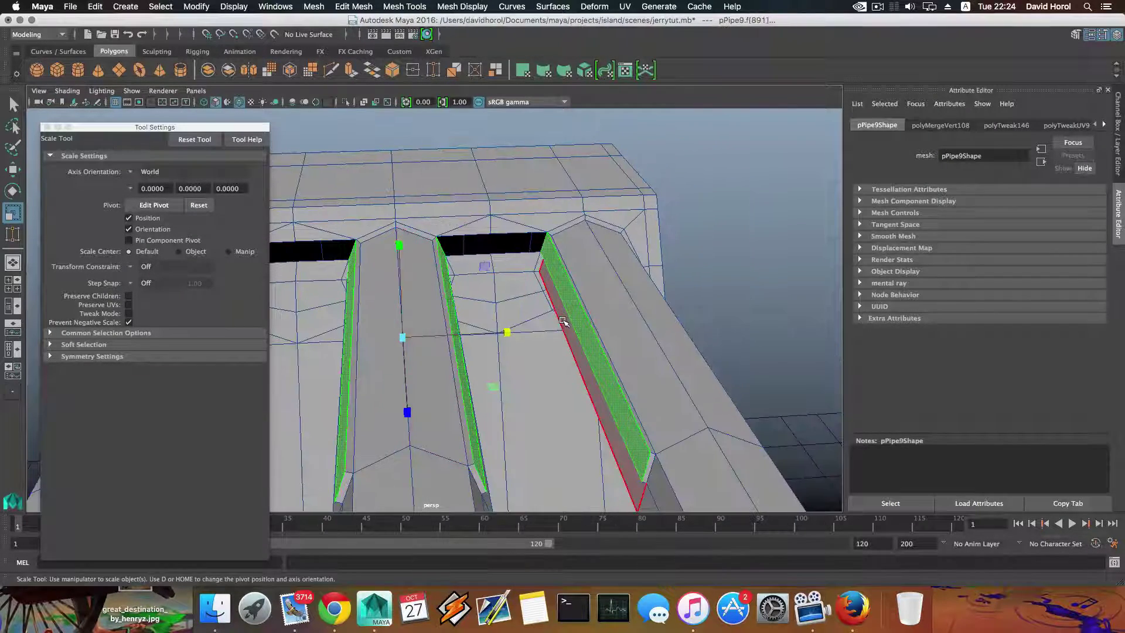
click(571, 316)
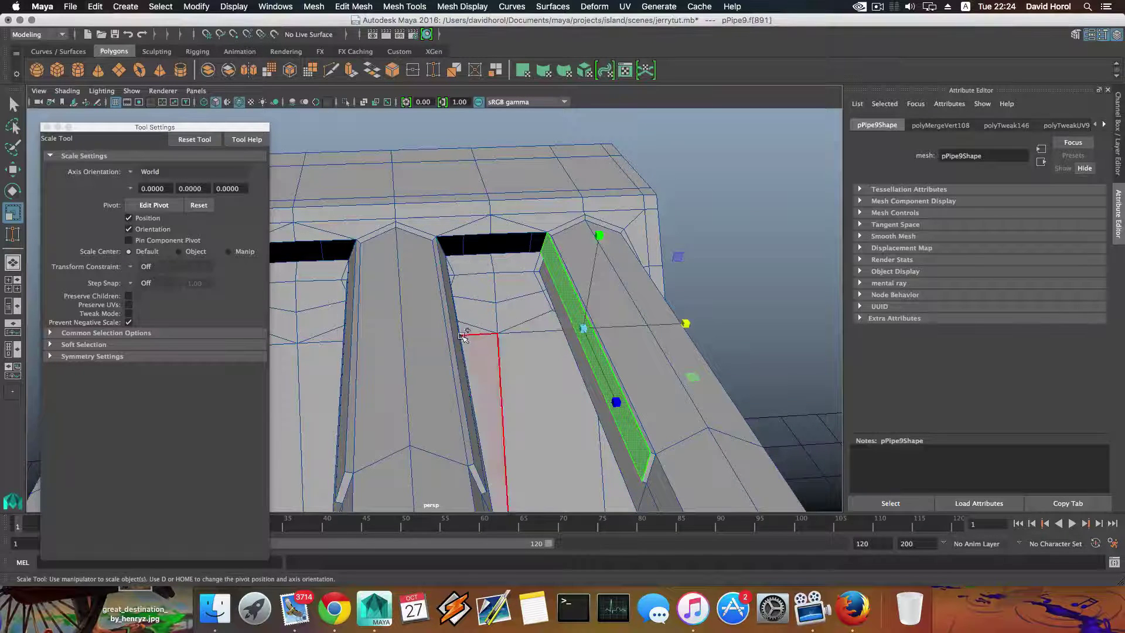
shift+click(460, 327)
drag(625, 328, 419, 234)
key(z)
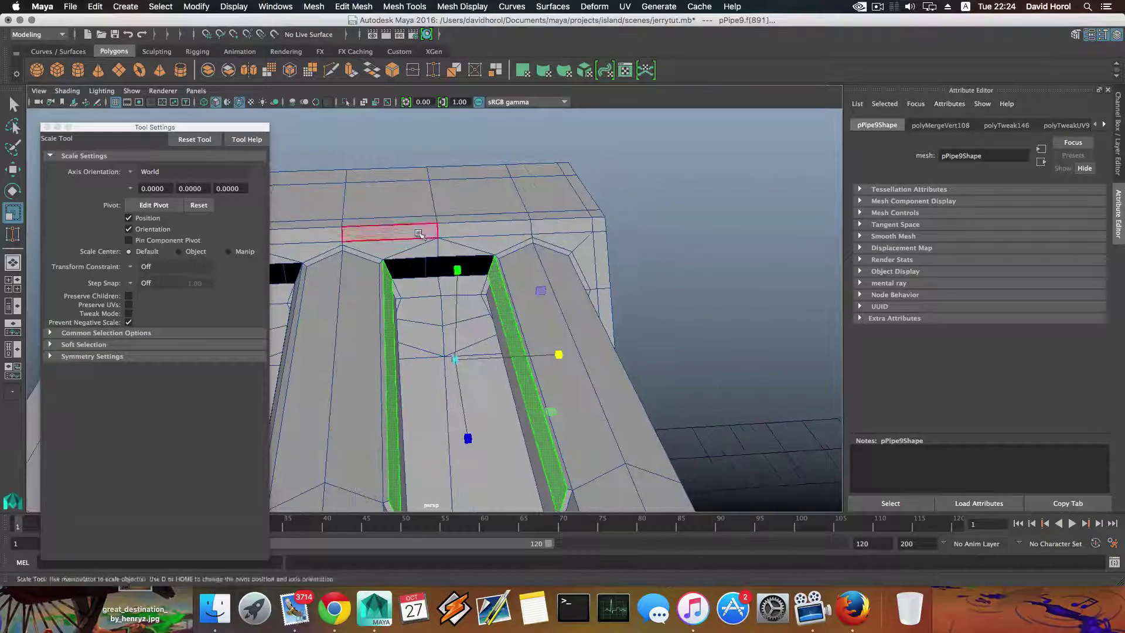
click(877, 7)
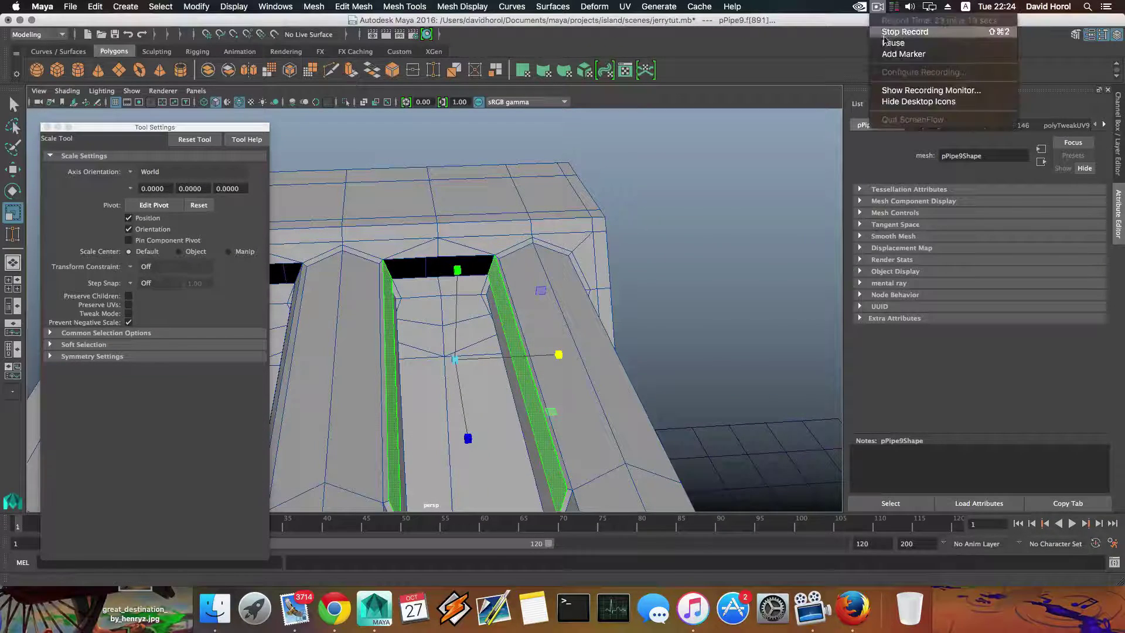
click(873, 42)
Step: Try to extrude the selected bar faces and scale them to about 0.19 across the gap
alt+drag(565, 293, 493, 293)
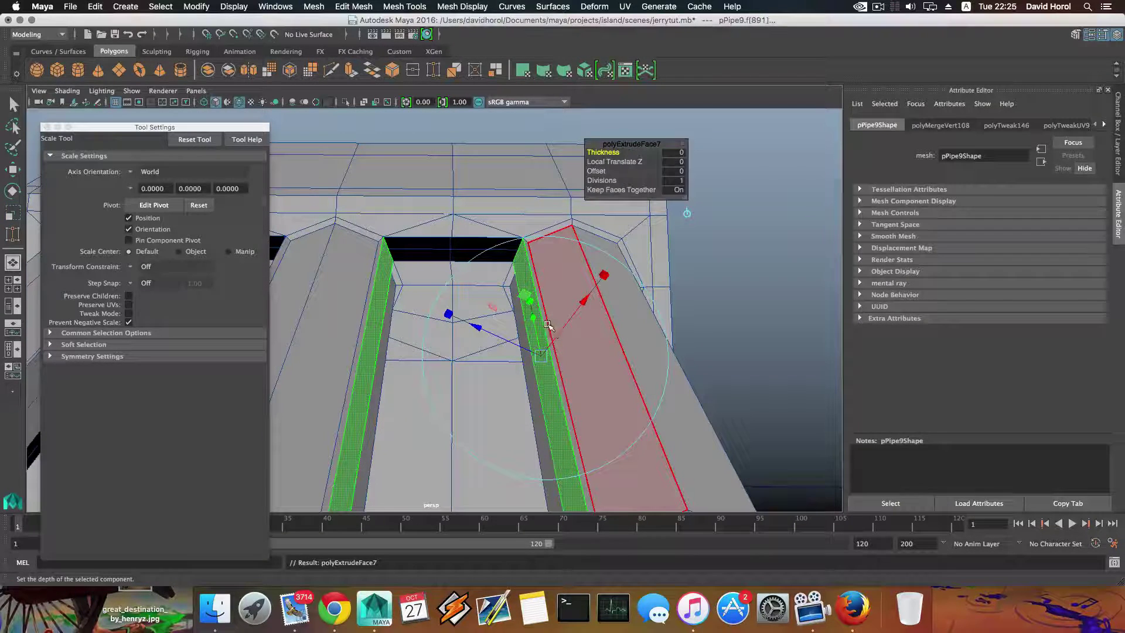
key(r)
drag(560, 356, 476, 359)
click(880, 6)
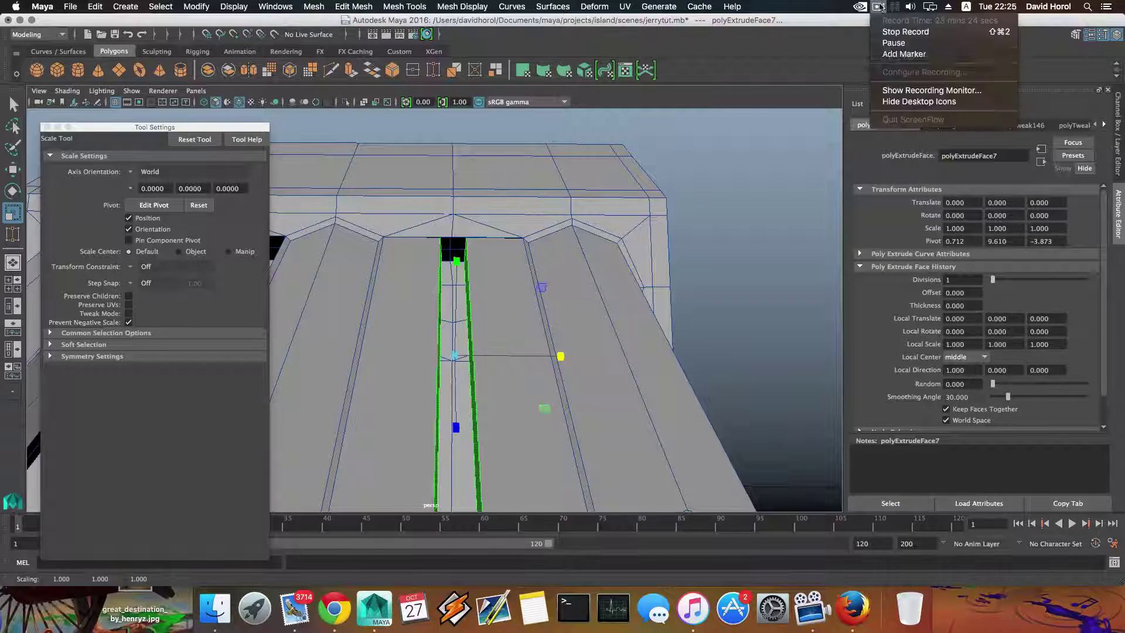
click(884, 42)
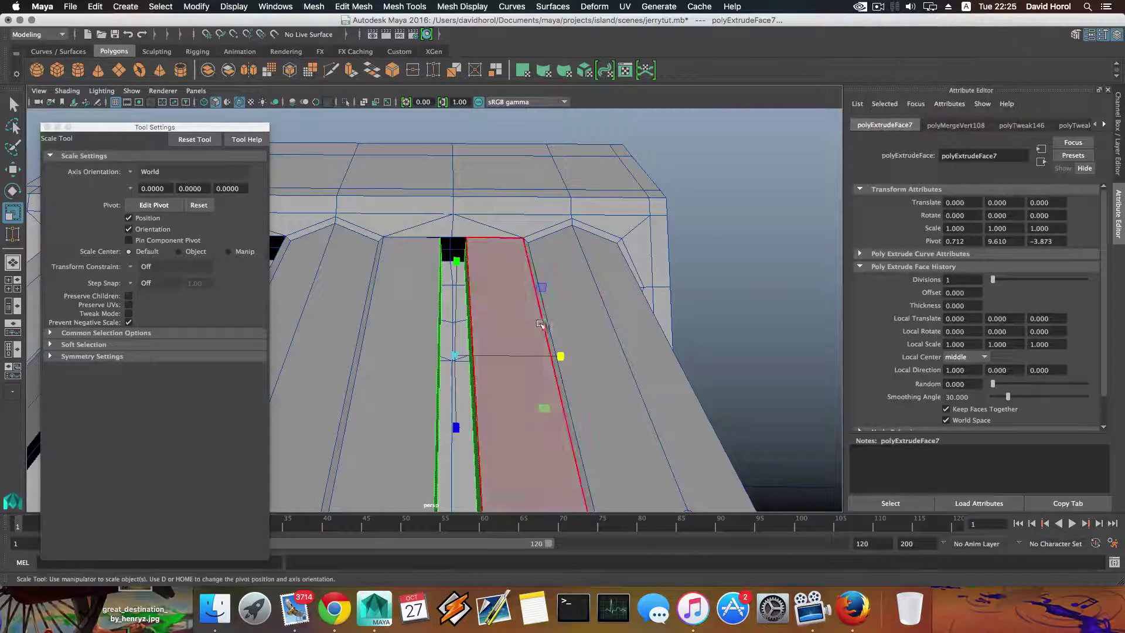
Step: Examine the narrowed gap between the middle and right bars and where the extruded faces meet the base mesh rim
mouse_move(524, 325)
alt+mouse_down()
mouse_move(530, 375)
mouse_move(521, 345)
alt+mouse_up()
alt+middle_drag(498, 296, 612, 327)
alt+middle_drag(689, 211, 683, 172)
click(878, 6)
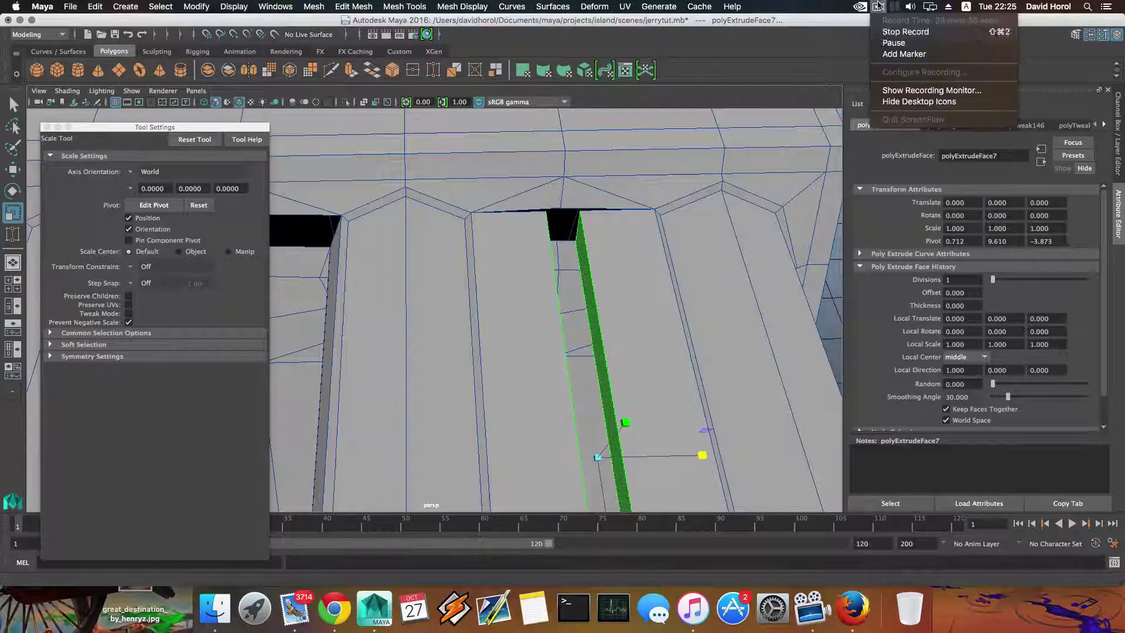
click(885, 46)
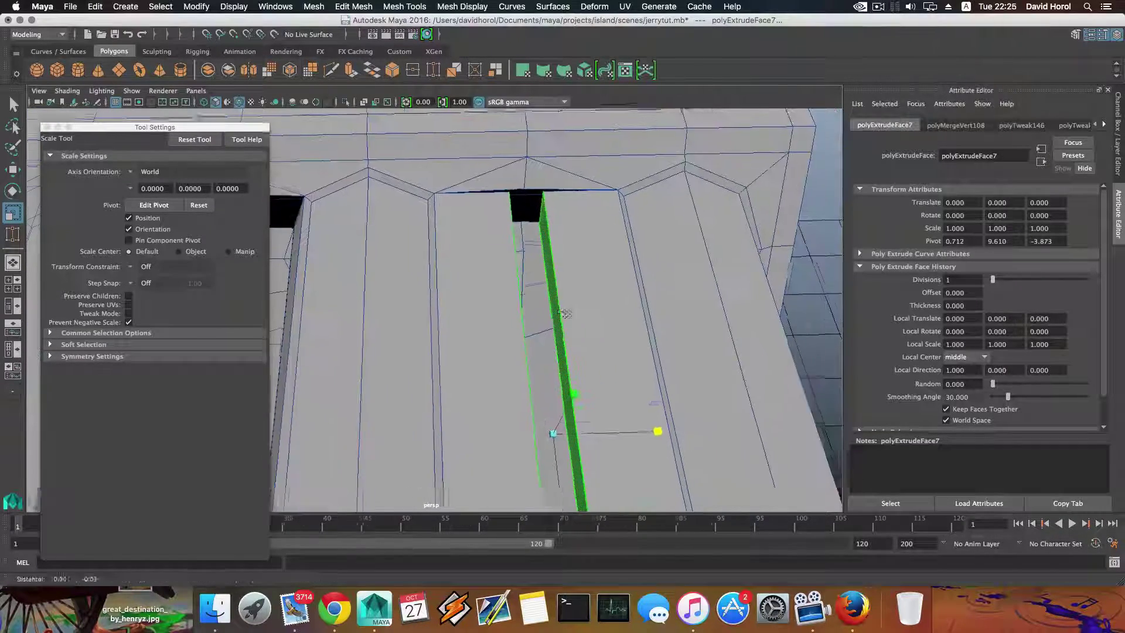
alt+drag(564, 314, 539, 328)
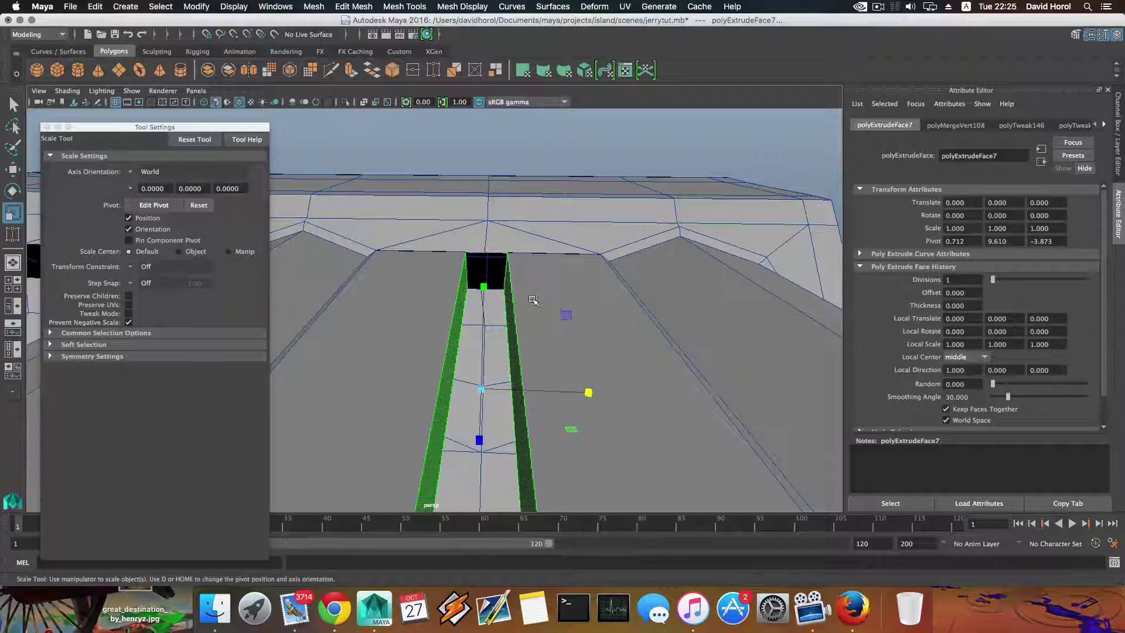
alt+drag(532, 300, 575, 295)
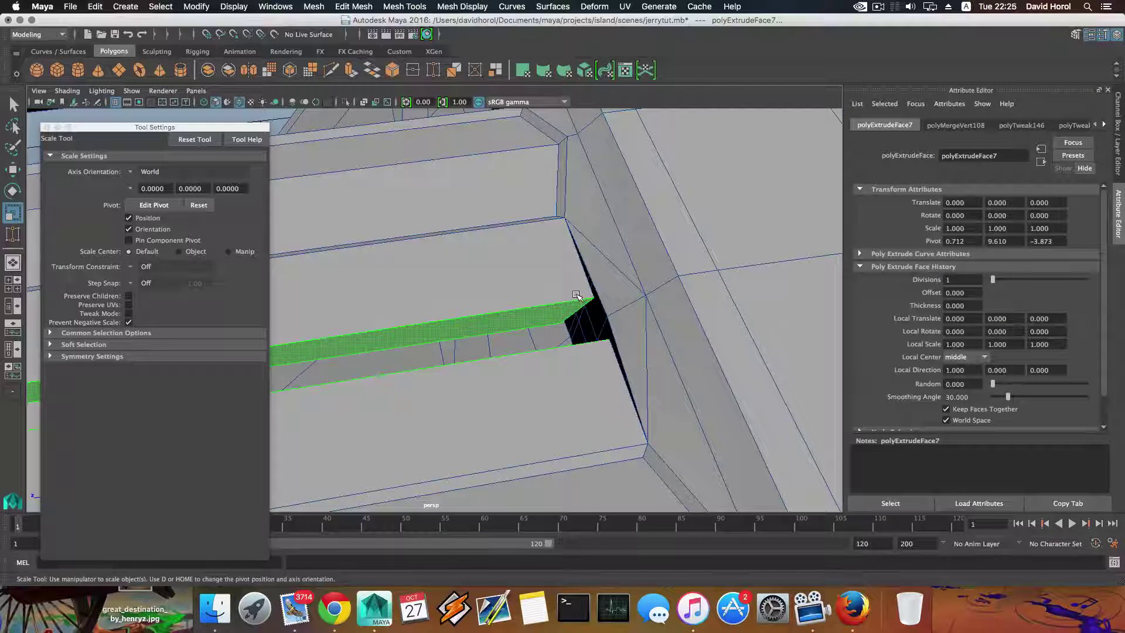
alt+drag(568, 303, 631, 287)
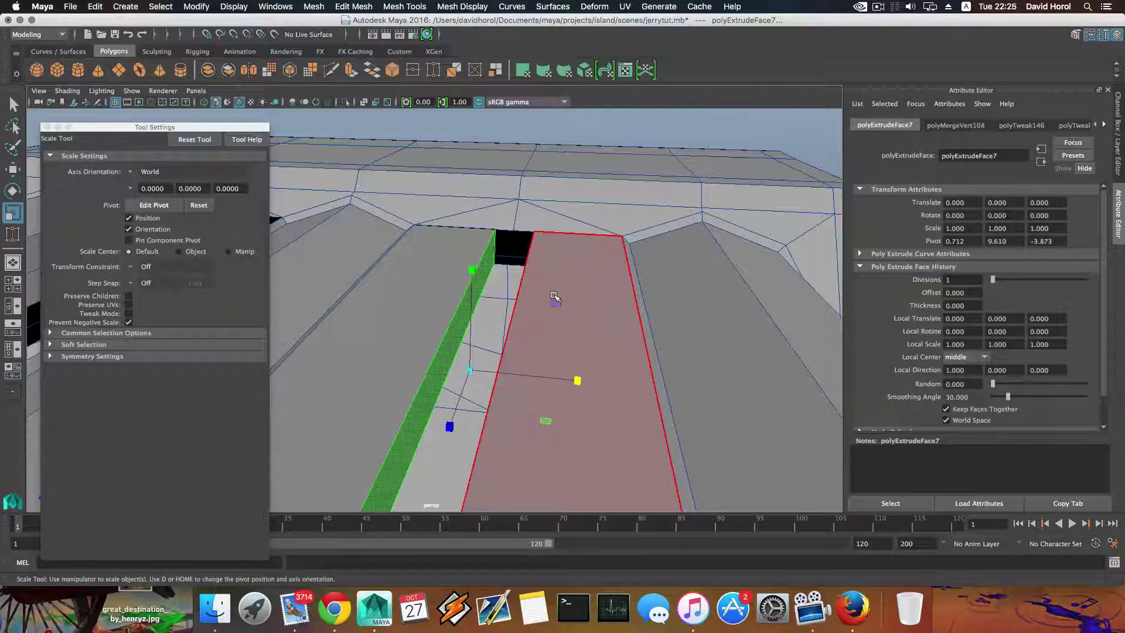
Step: Try to bridge the two extruded faces across the narrowed gap, and undo their scaling and extrusion
click(357, 7)
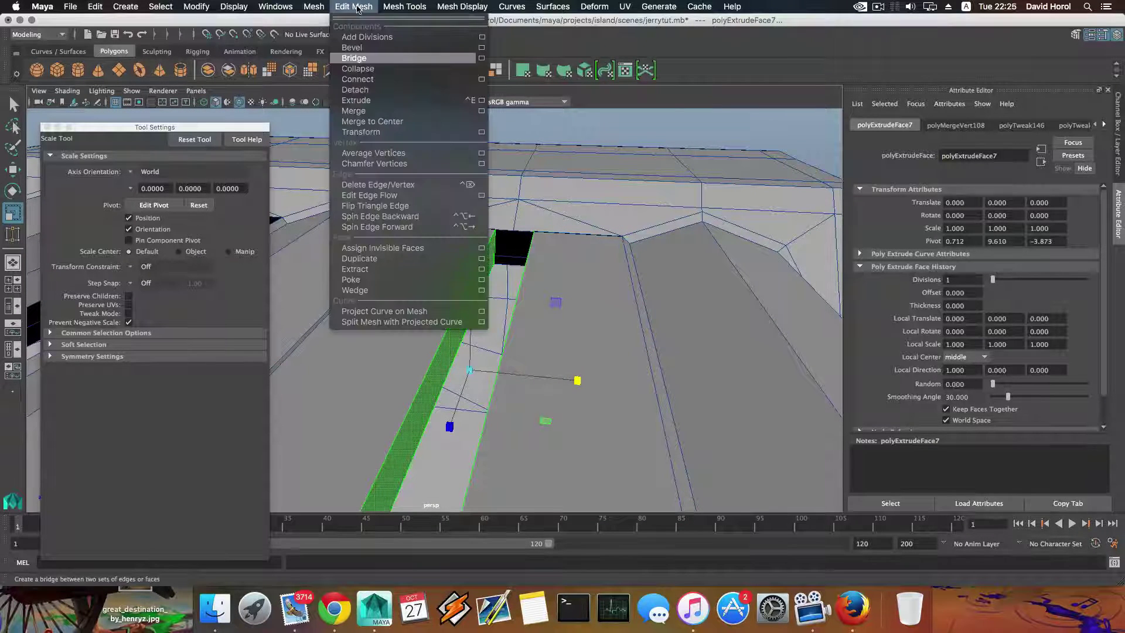
click(366, 58)
alt+drag(552, 272, 560, 244)
key(super+z)
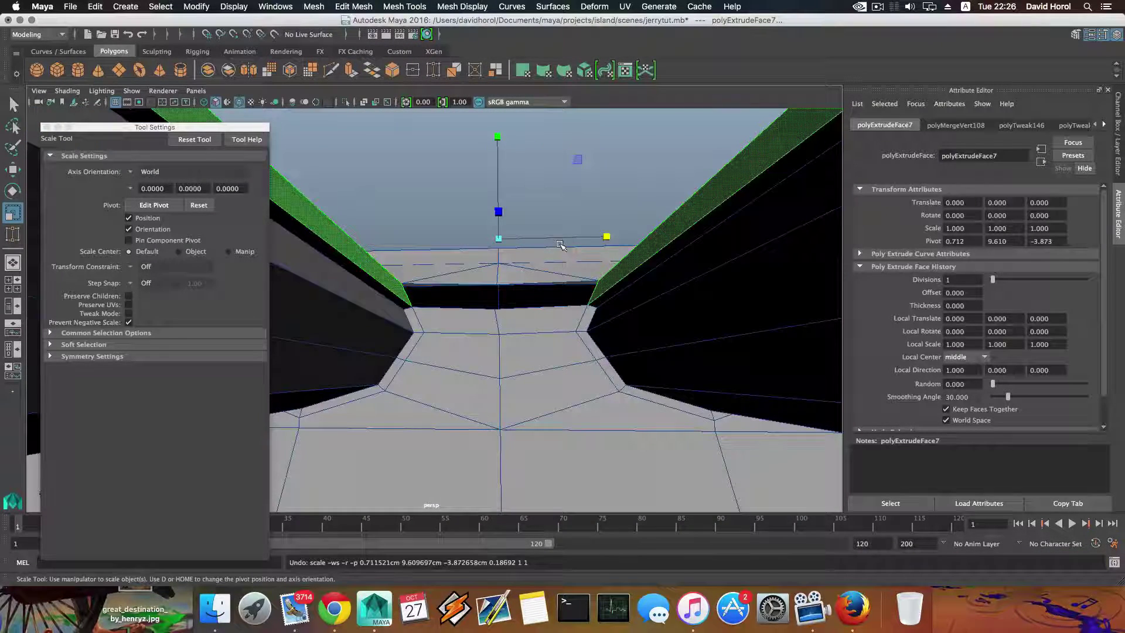
key(z)
key(z)
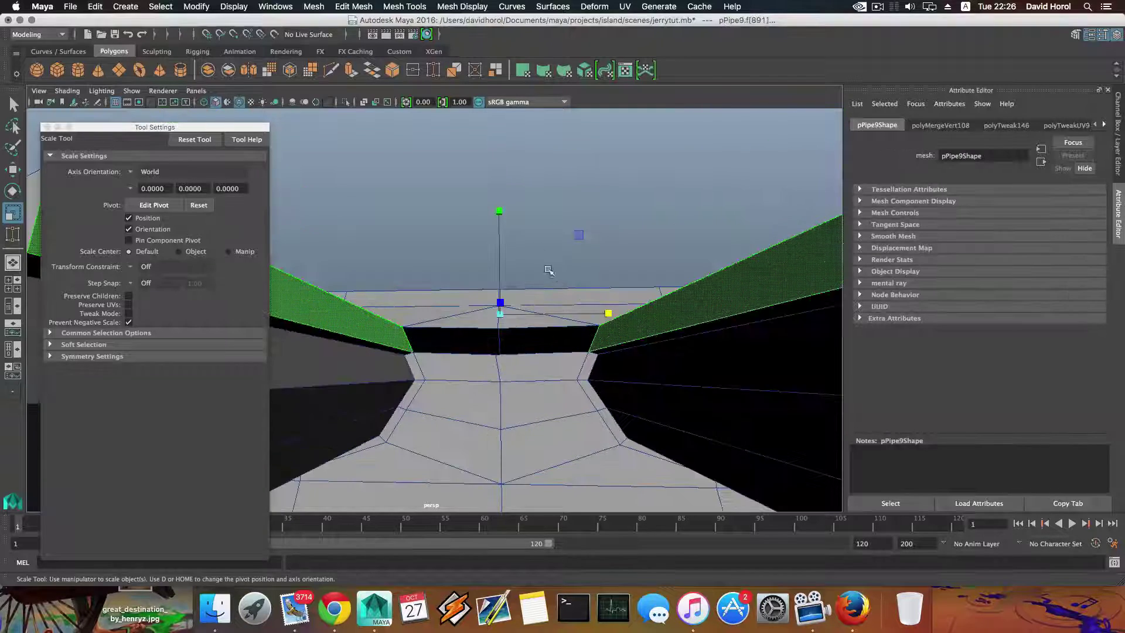
Step: Bridge the two selected facing side faces of the middle and right bars
click(349, 8)
click(357, 59)
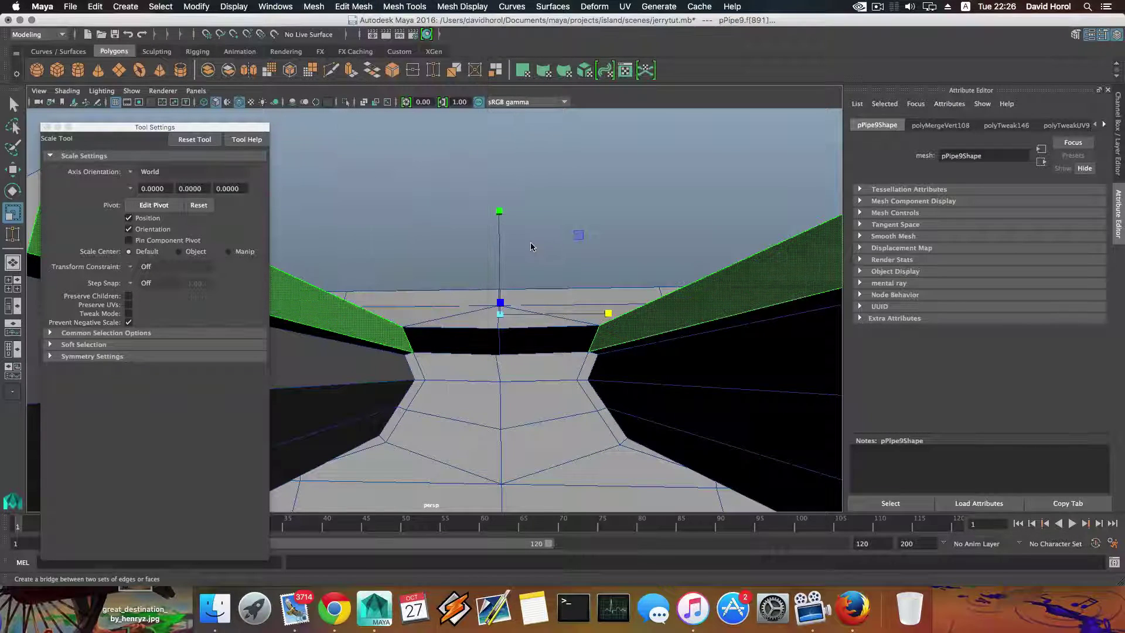
scroll(526, 215, up, 5)
scroll(524, 216, down, 5)
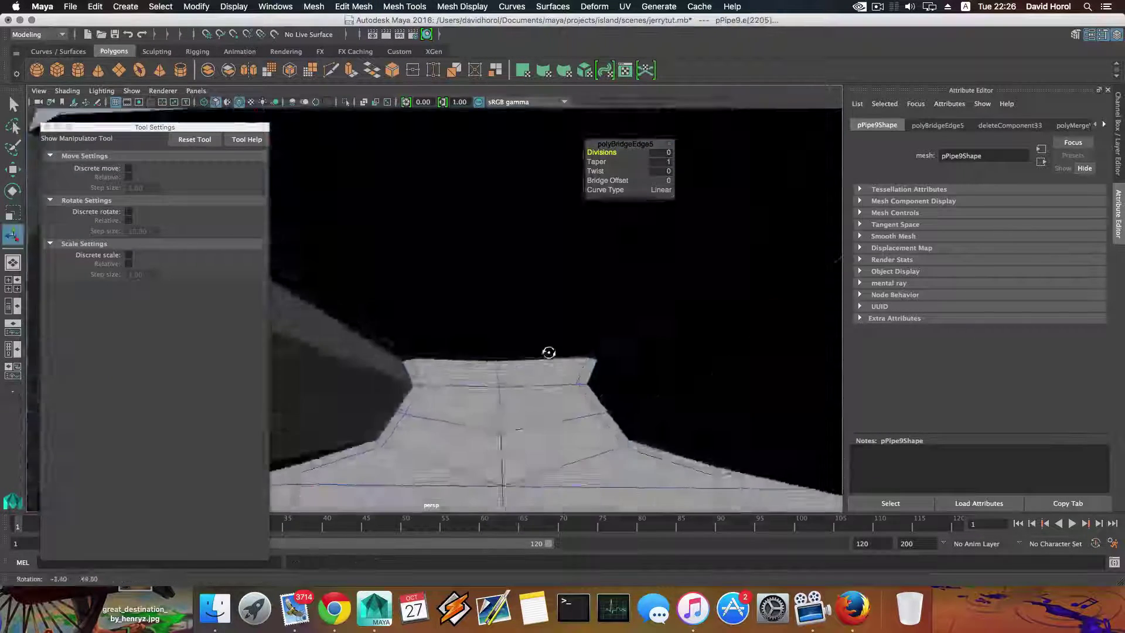
Step: Delete the small rim faces enclosed where the new bridge meets the base mesh, including the triangular ones
right_click(510, 238)
click(503, 250)
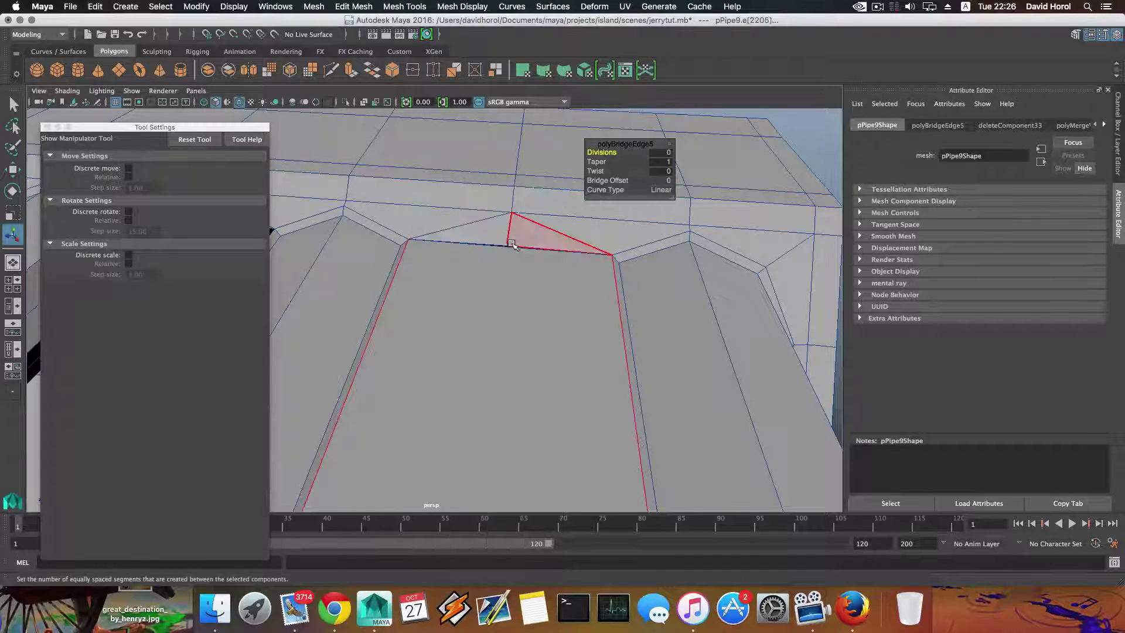
click(502, 228)
alt+drag(500, 226, 577, 411)
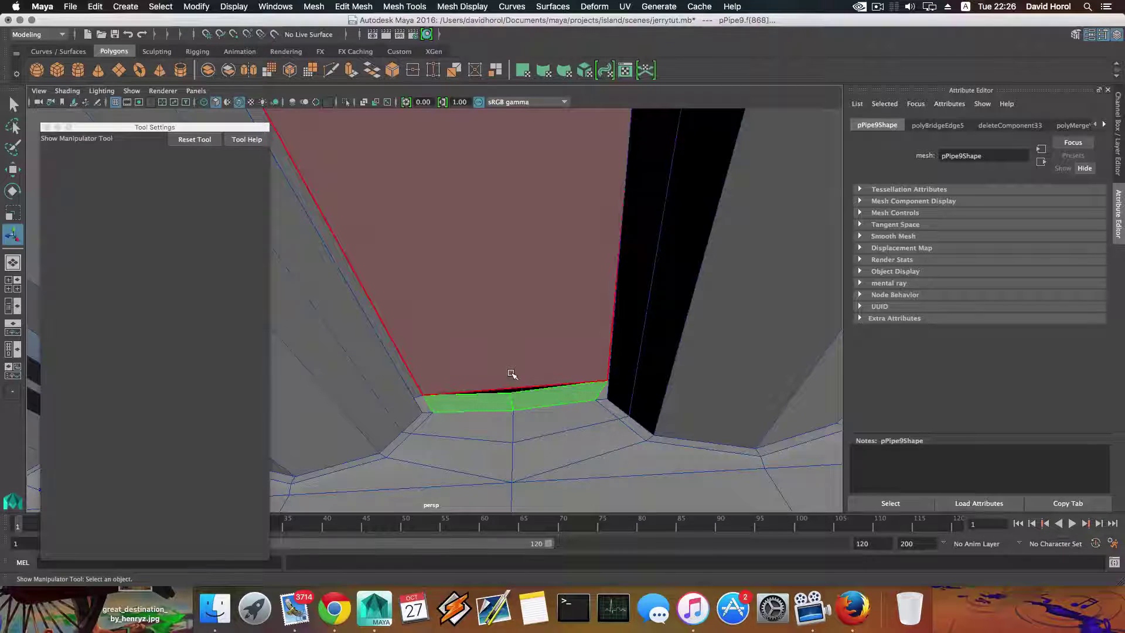
key(Delete)
Step: Select the border edges of the opening between the bridge and the base mesh rim and fill the hole
alt+drag(536, 378, 648, 402)
right_drag(643, 298, 644, 366)
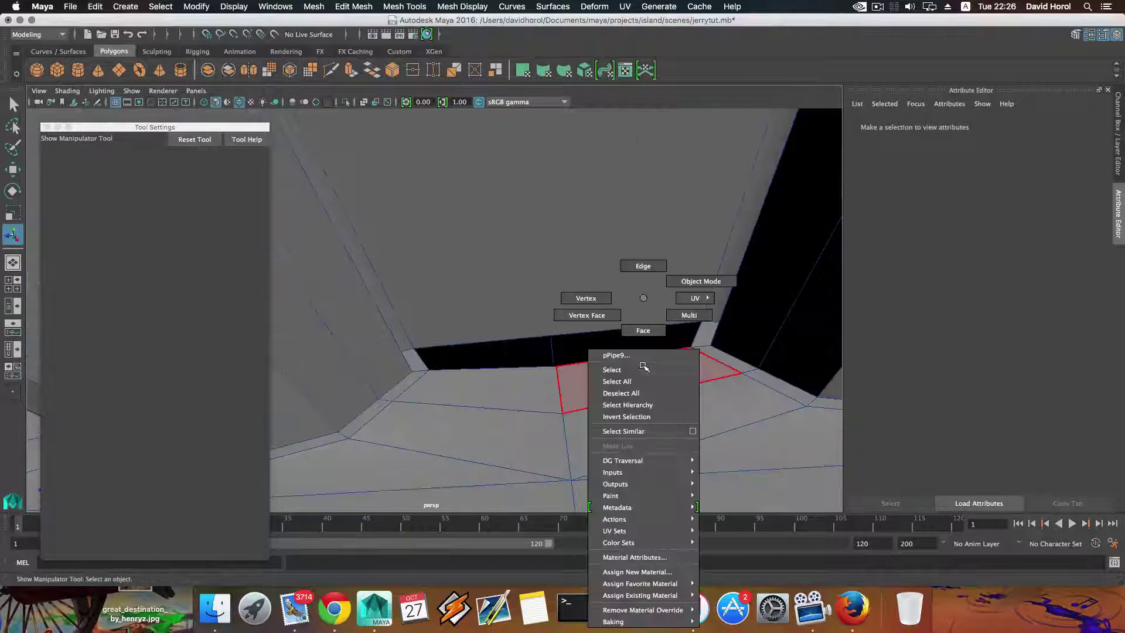
right_drag(636, 282, 637, 283)
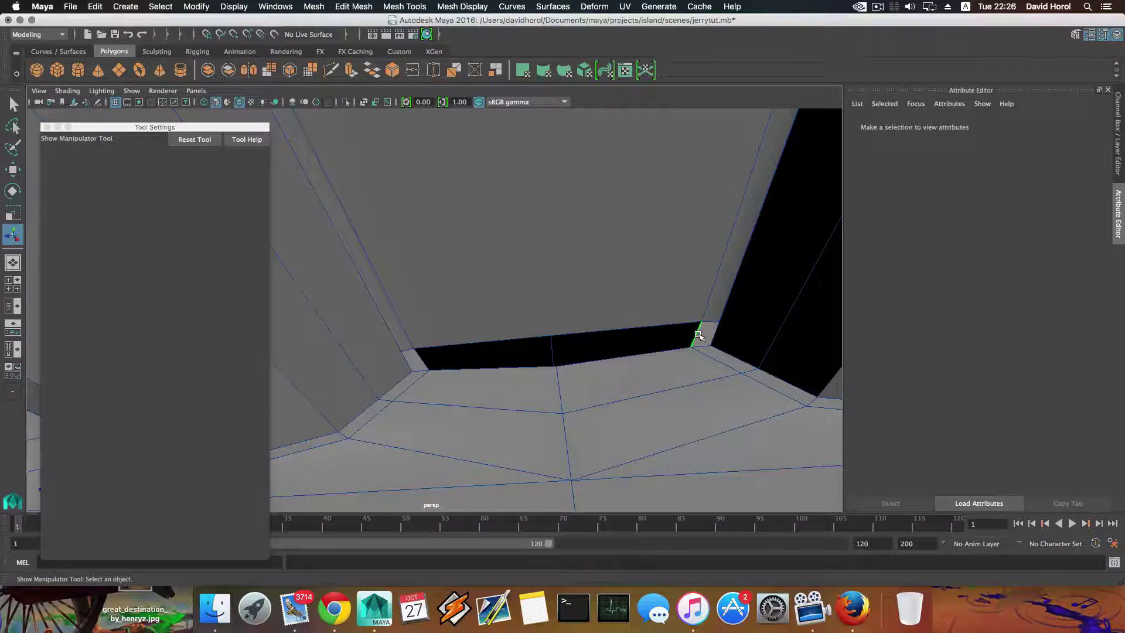
click(699, 335)
alt+drag(699, 334, 664, 269)
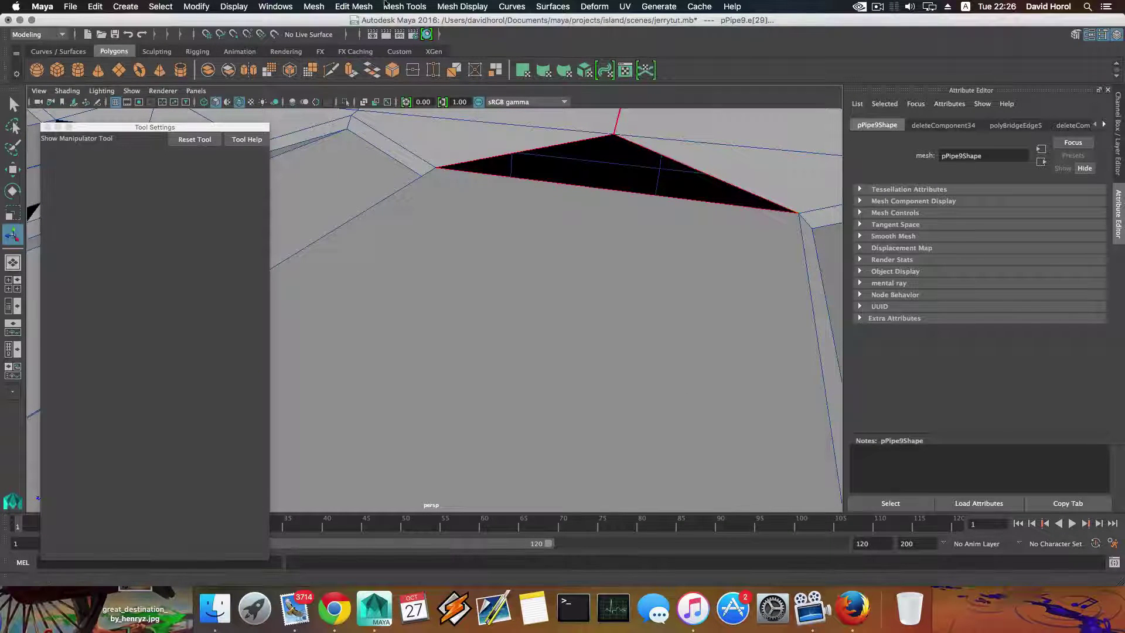
click(335, 6)
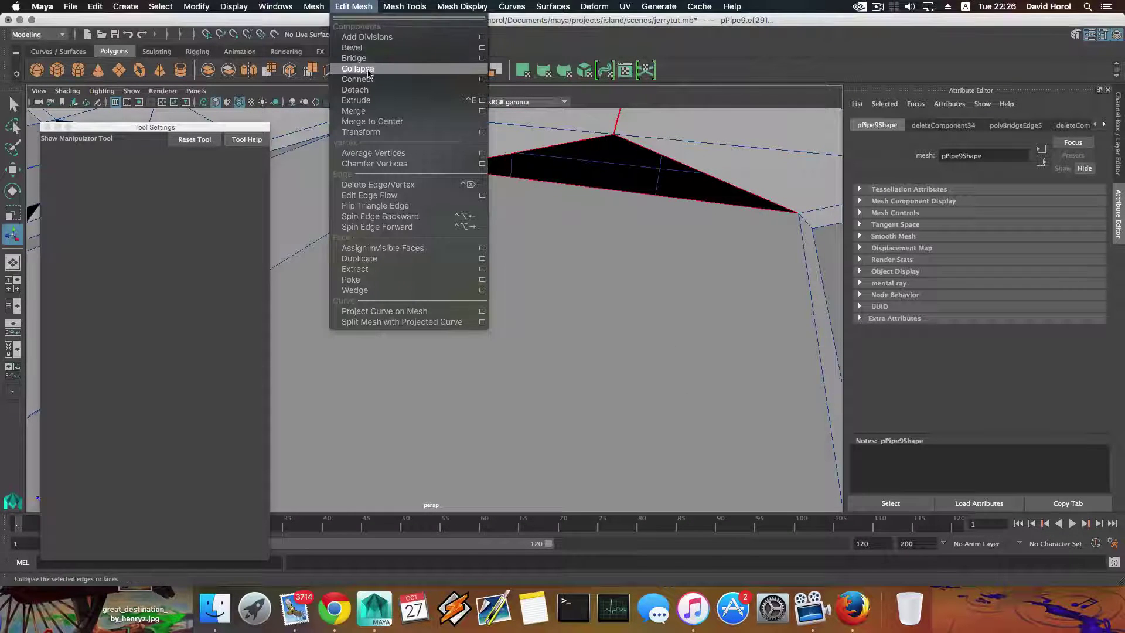
mouse_move(321, 6)
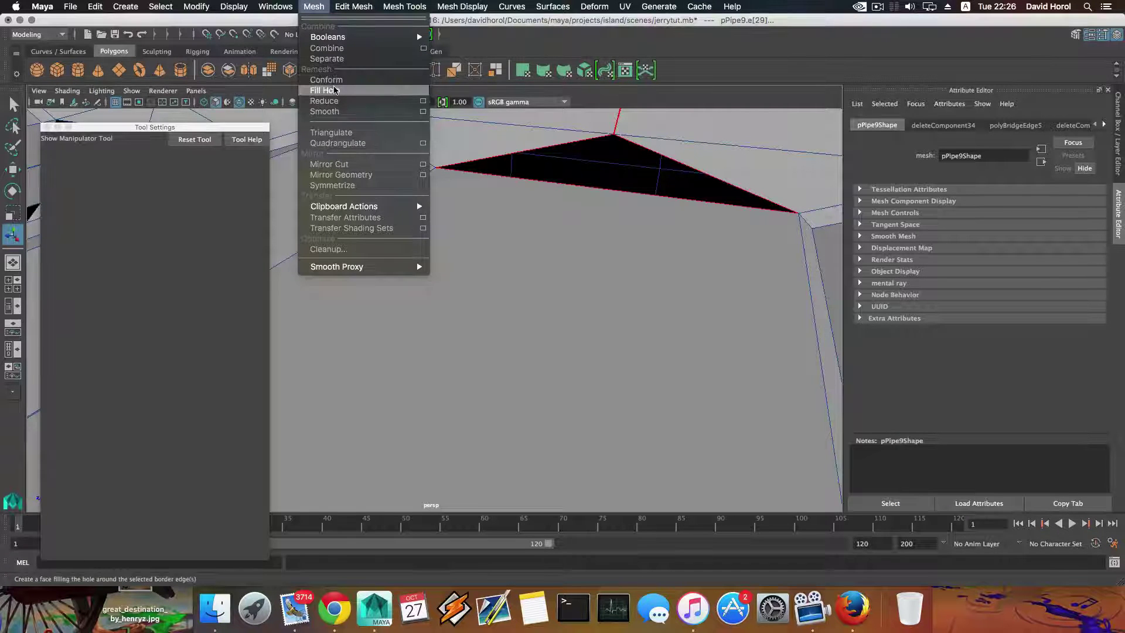
click(337, 91)
Step: Examine how the filled face meets the bridge and the base mesh rim from several angles
key(r)
alt+drag(656, 251, 643, 175)
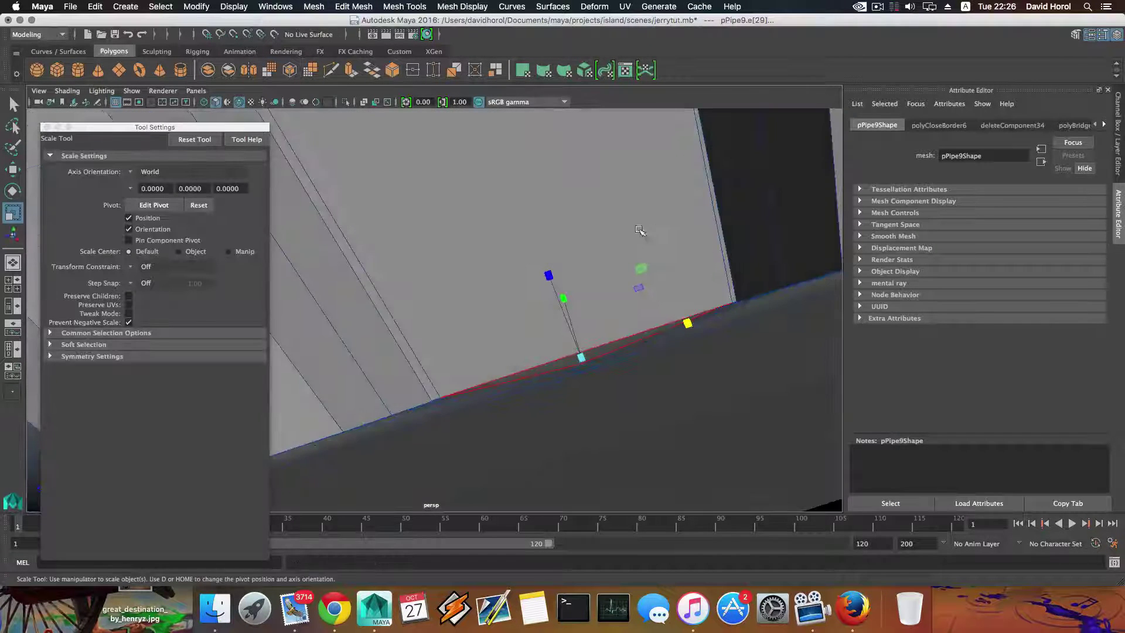
alt+drag(640, 231, 615, 261)
alt+drag(572, 231, 570, 217)
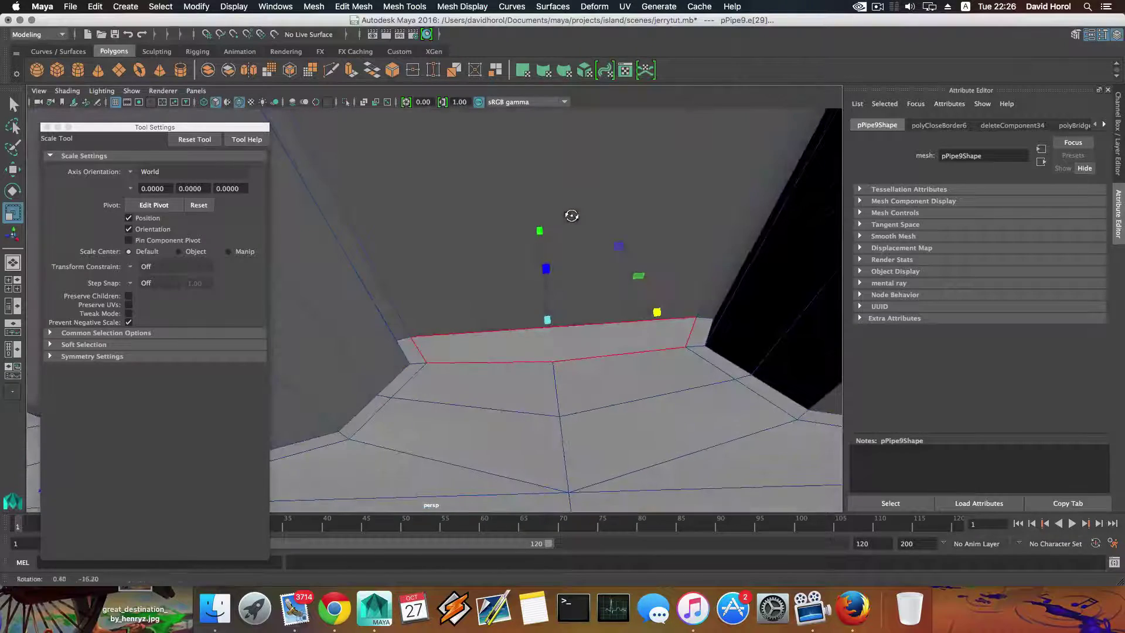
alt+middle_drag(588, 311, 572, 281)
alt+drag(573, 281, 578, 294)
alt+middle_drag(577, 294, 567, 261)
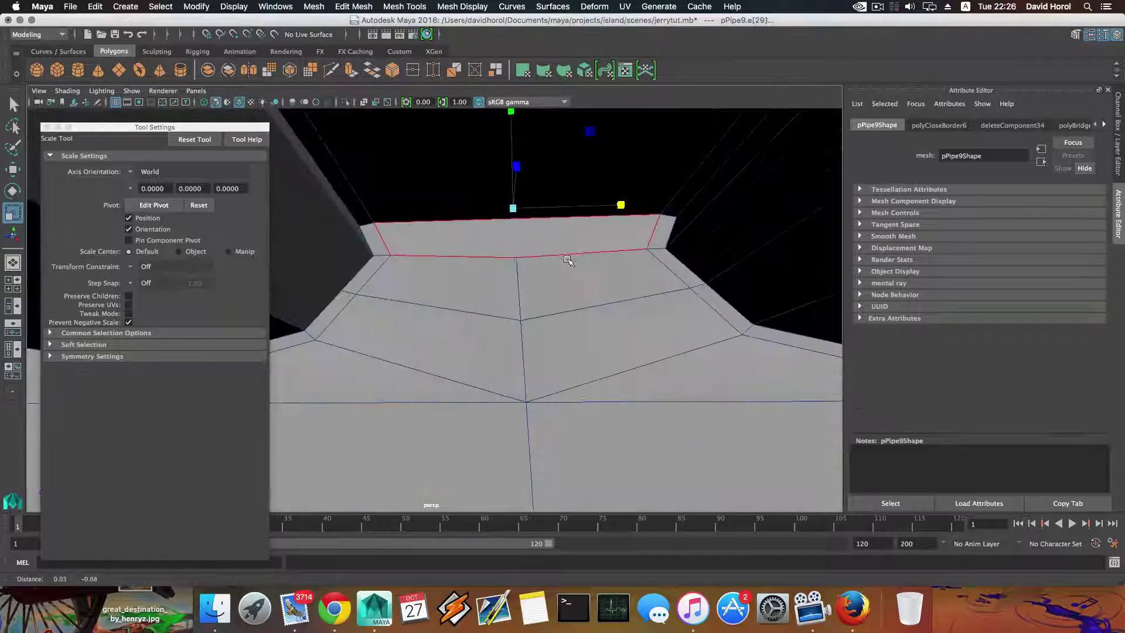
Step: Split the edge ring crossing the bridge to add an edge loop lengthwise down its middle
scroll(566, 260, down, 3)
alt+drag(566, 261, 490, 240)
right_drag(490, 240, 489, 265)
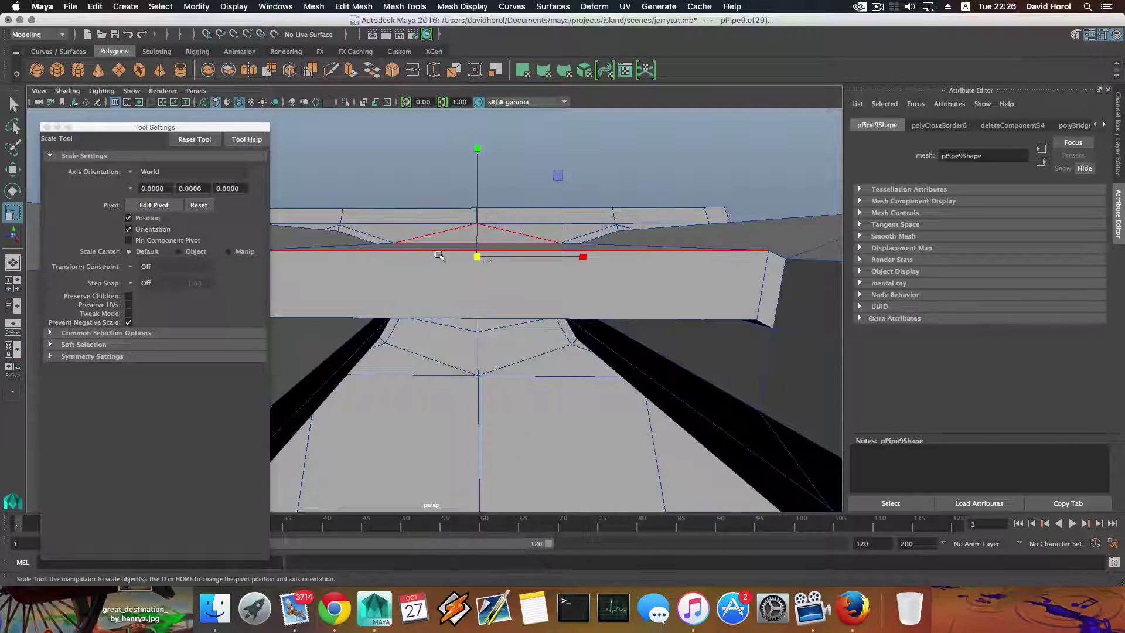
click(460, 251)
alt+drag(459, 251, 459, 259)
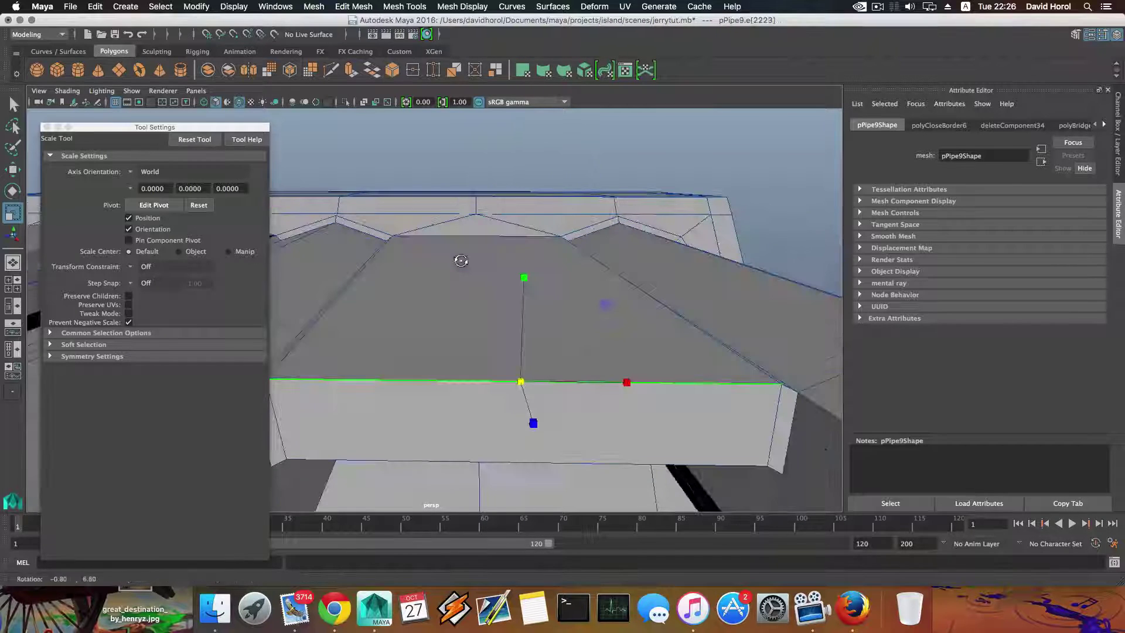
ctrl+right_click(484, 381)
mouse_move(444, 403)
click(510, 418)
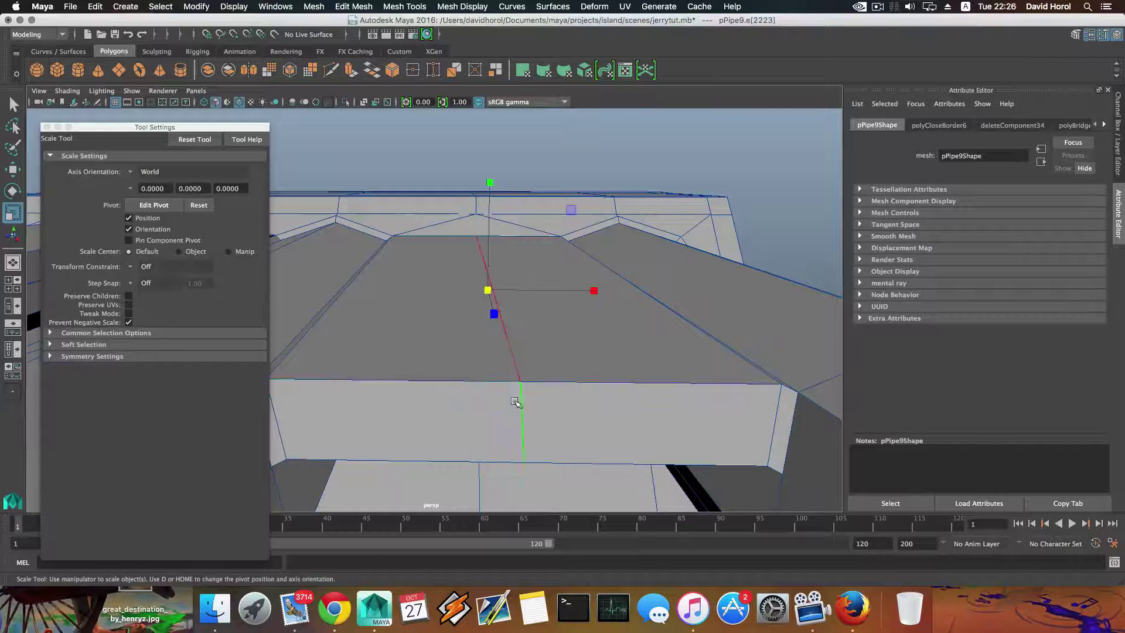
alt+drag(514, 404, 514, 362)
key(F8)
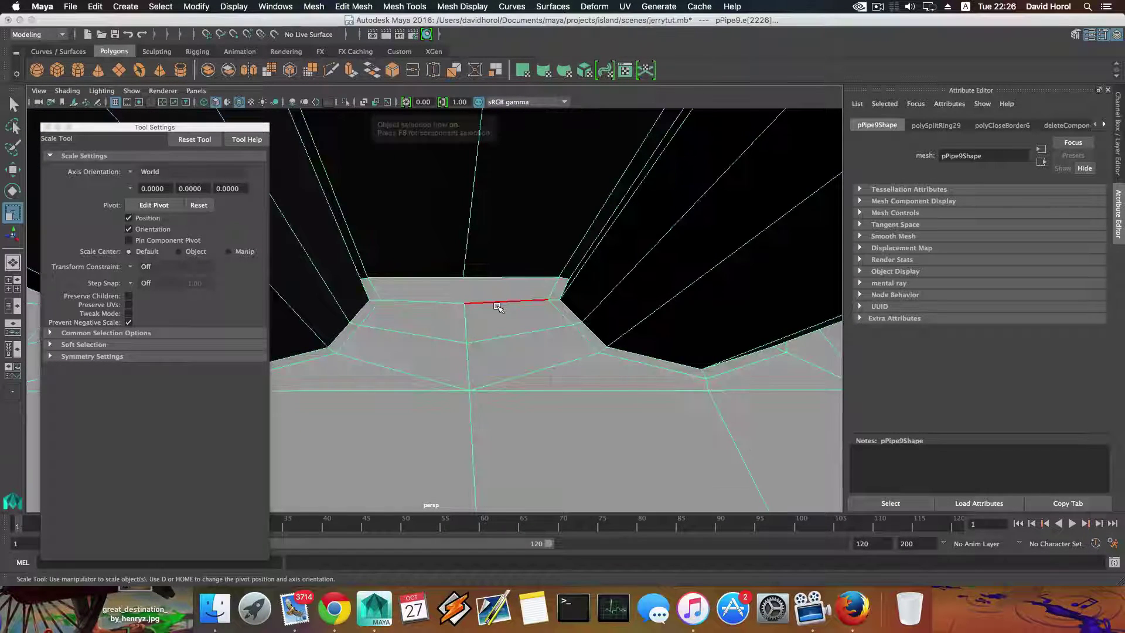
Step: Select the centre vertex of the base mesh patch beneath the finished bridge with the Move tool
alt+middle_drag(498, 307, 478, 291)
right_drag(460, 296, 411, 299)
key(q)
click(470, 323)
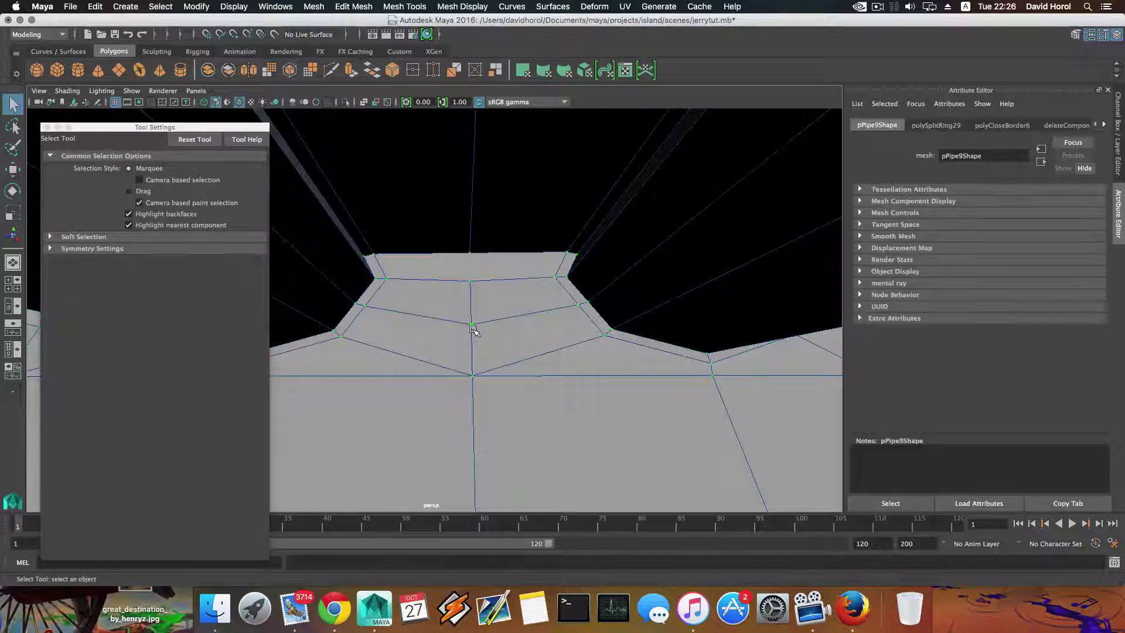
key(w)
alt+drag(469, 303, 633, 343)
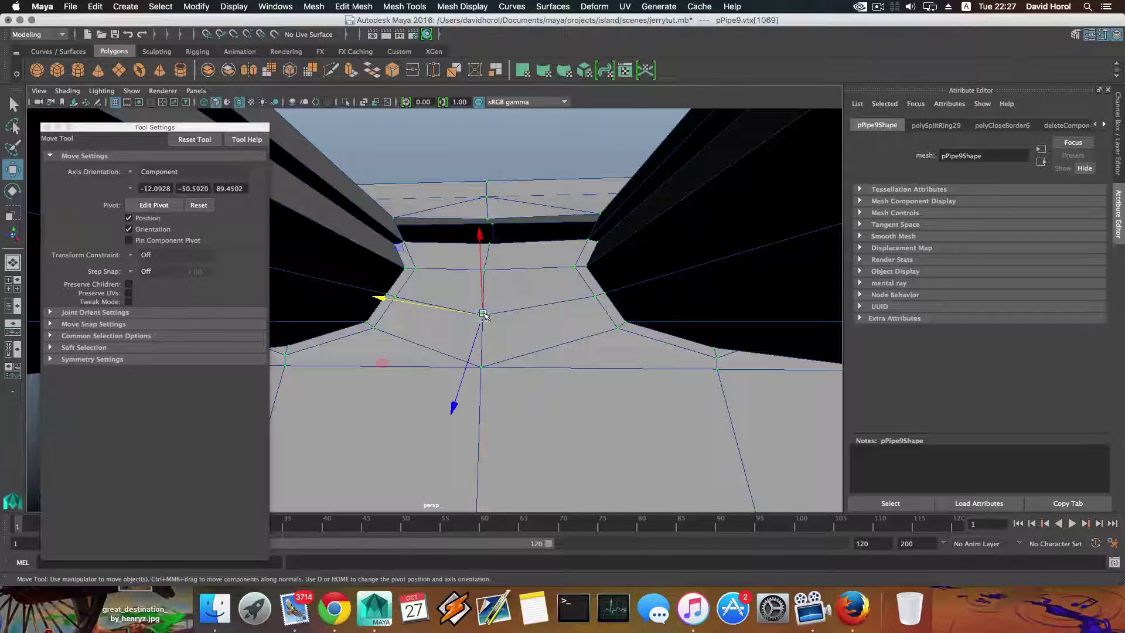
Step: Select the facing side faces of the two bars on either side of the remaining open gap
alt+drag(484, 315, 668, 304)
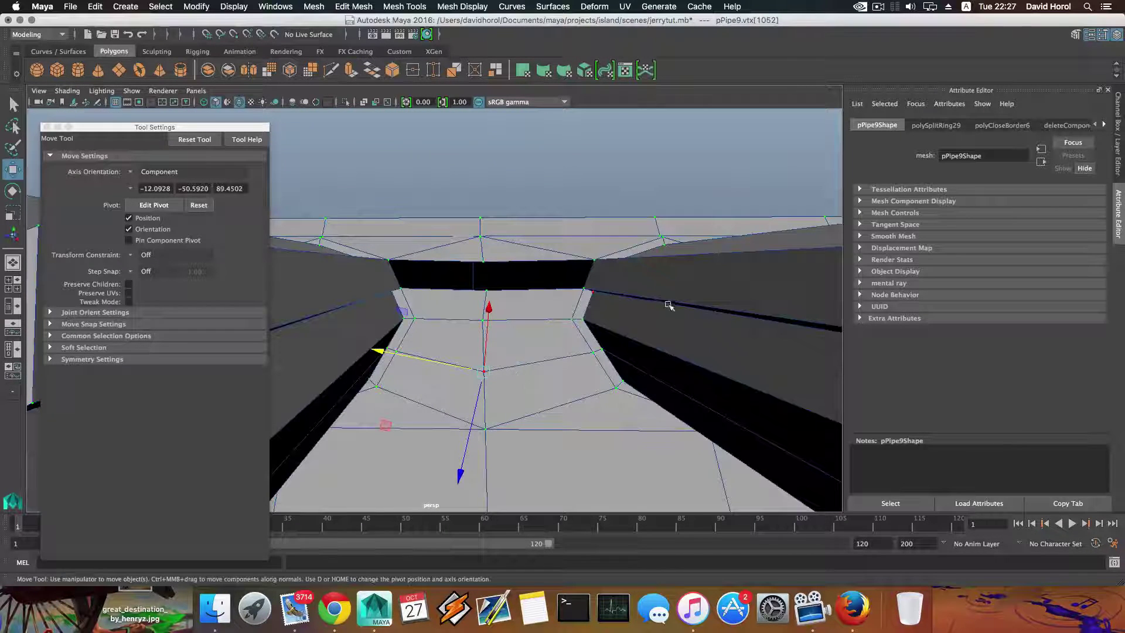
right_drag(668, 305, 638, 288)
click(651, 283)
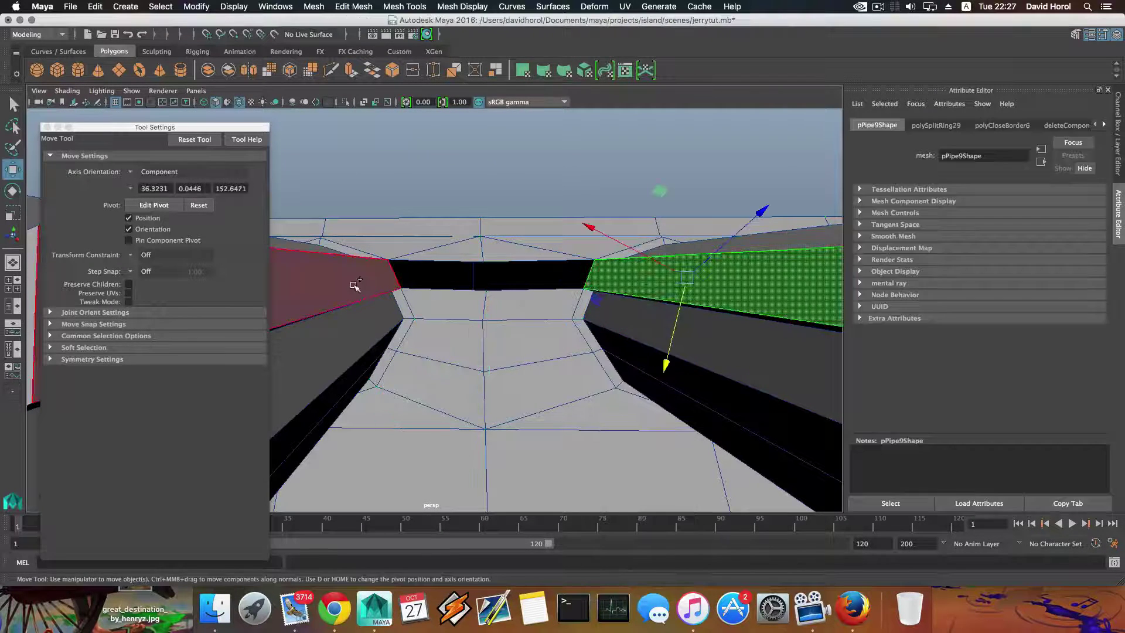
shift+click(355, 285)
alt+drag(427, 283, 426, 312)
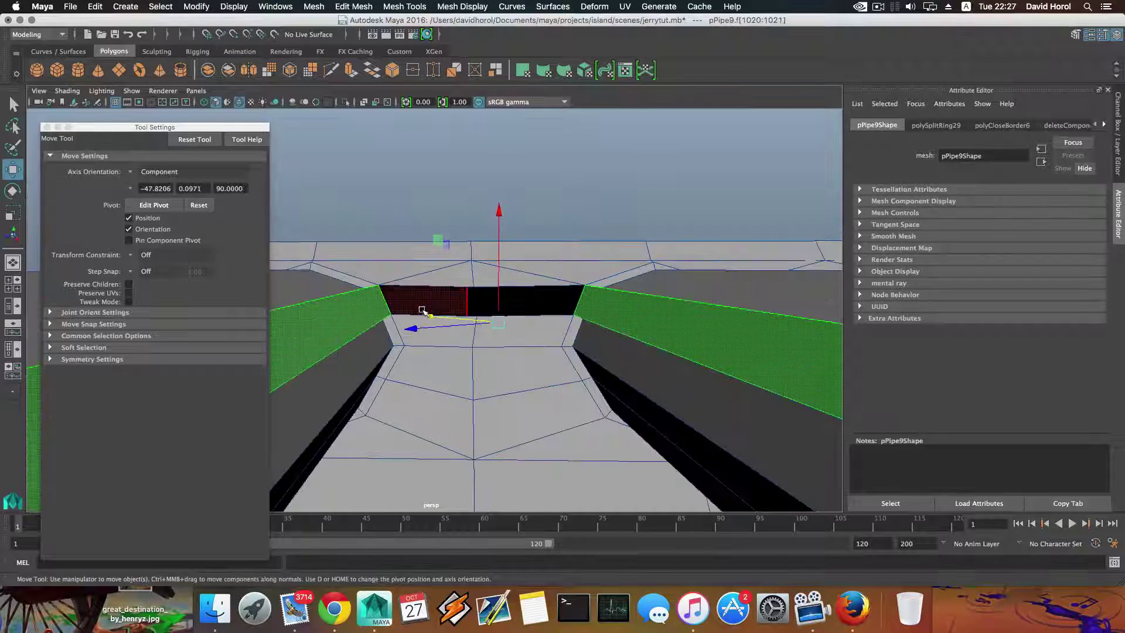
Step: Try extruding the two selected bar faces, undo it, and bridge them across the gap instead
click(350, 71)
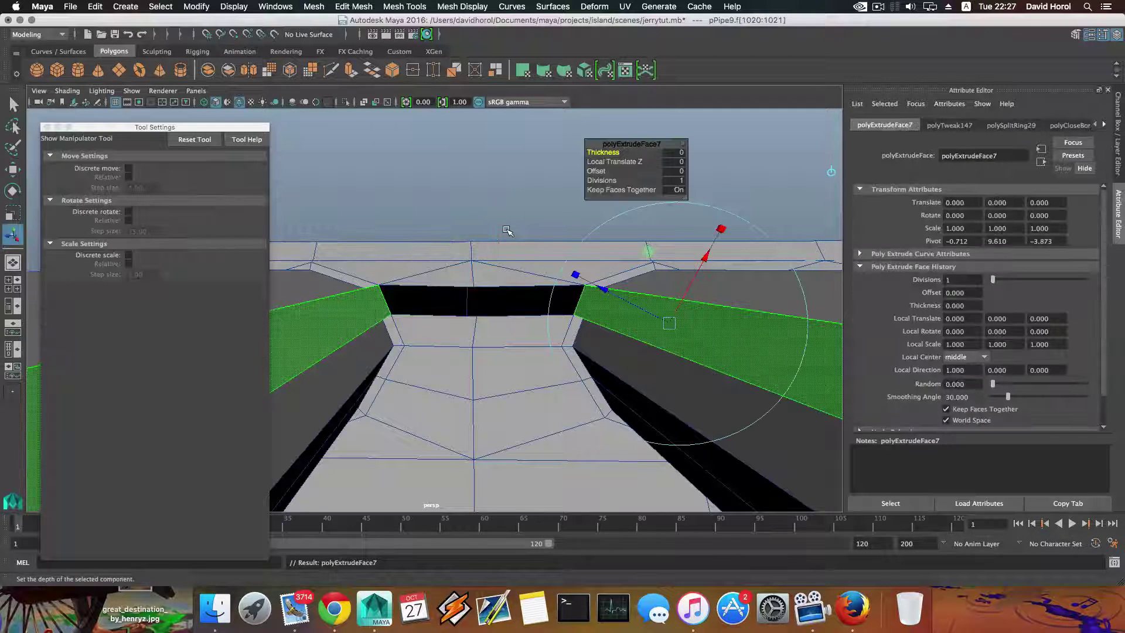
key(z)
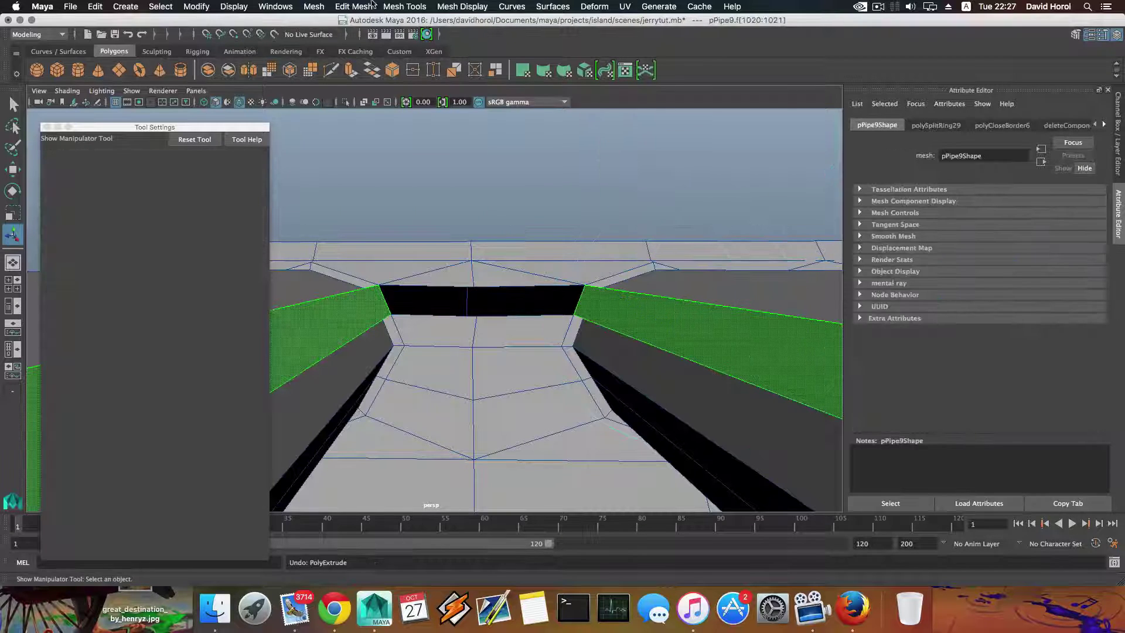
click(353, 6)
click(369, 58)
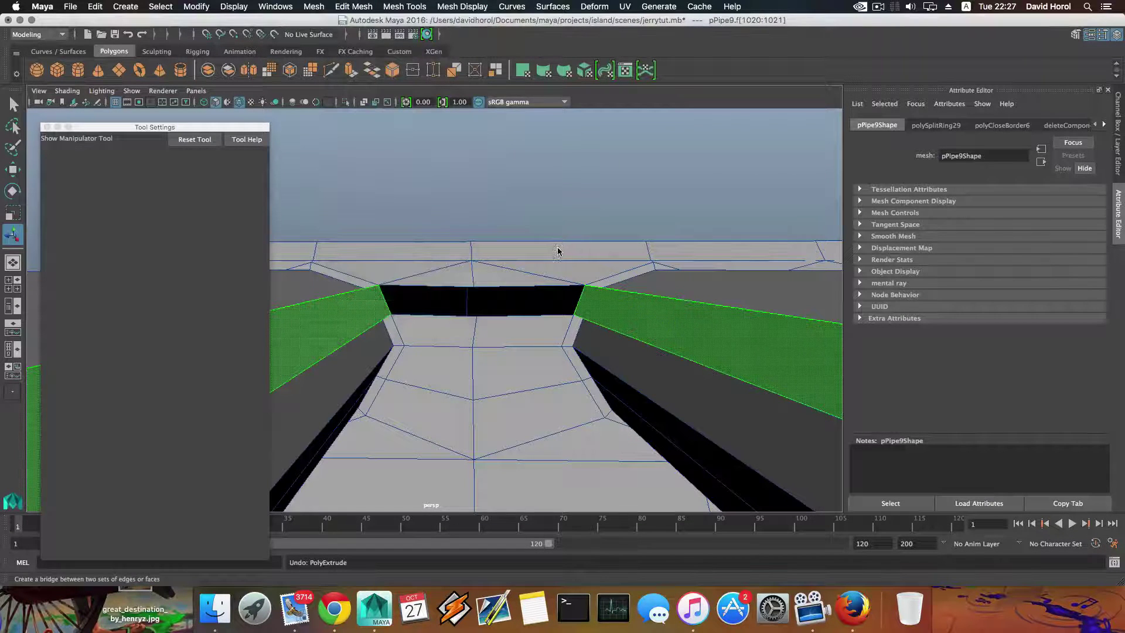
Step: Delete the two strip faces and the two triangular rim faces where the second bridge meets the base mesh
alt+drag(530, 316, 515, 289)
right_drag(528, 356, 529, 334)
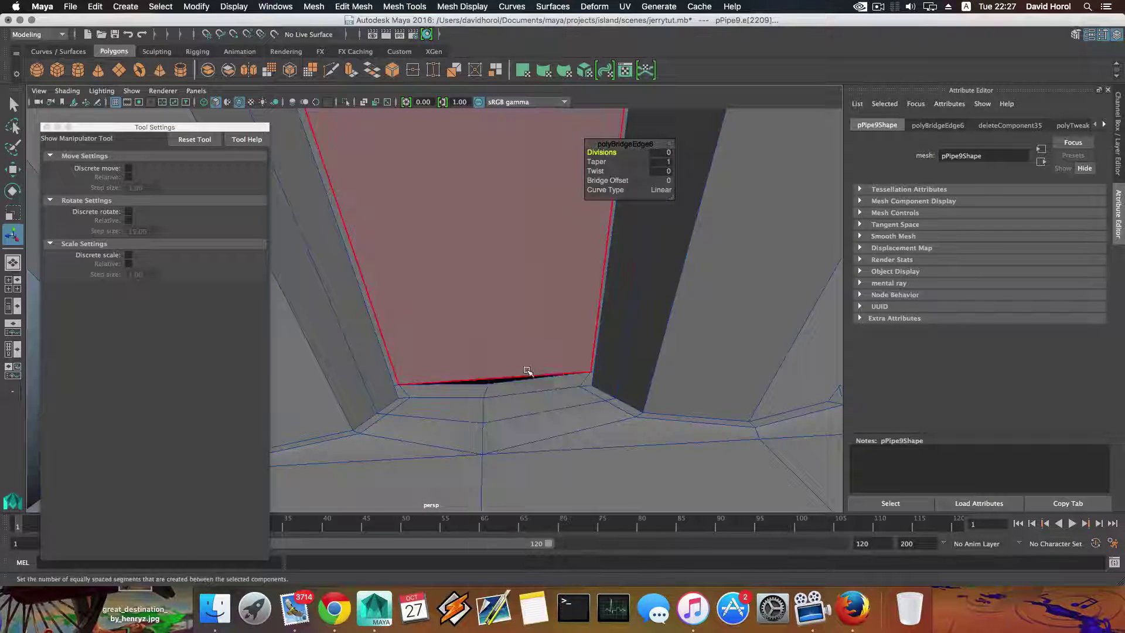
alt+drag(527, 372, 507, 373)
click(505, 371)
shift+click(475, 367)
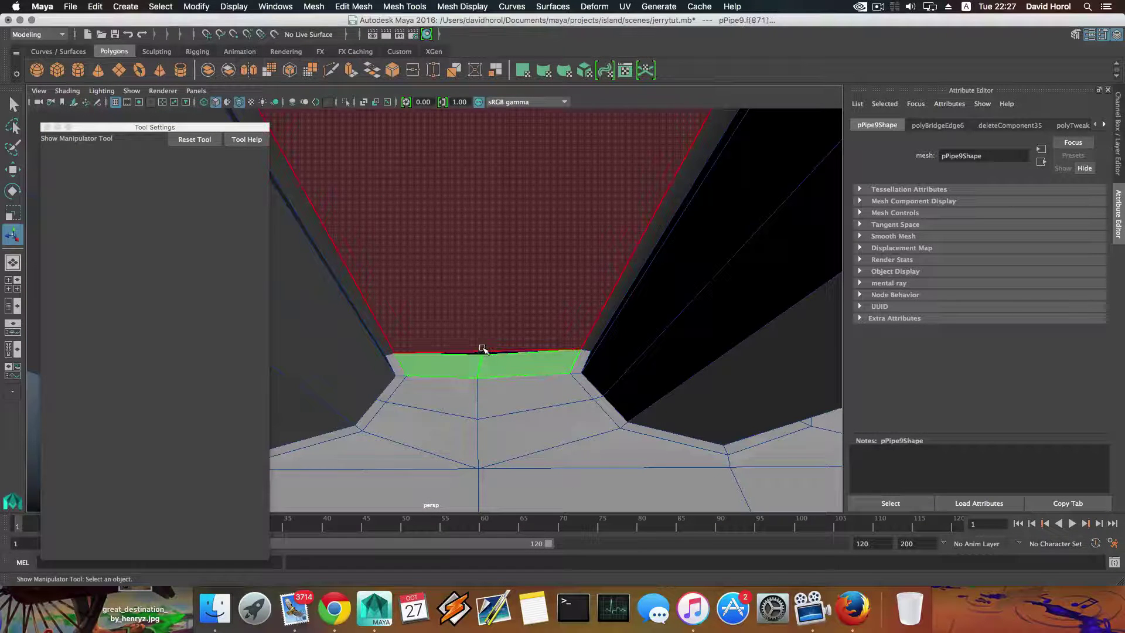
key(Delete)
alt+drag(492, 326, 495, 352)
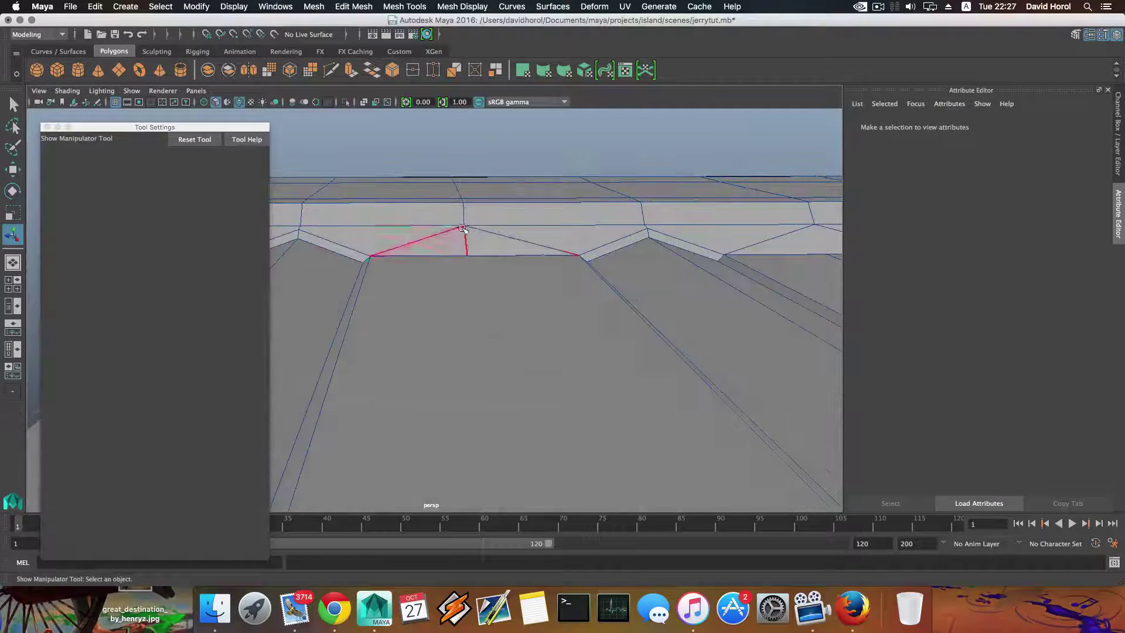
click(460, 244)
key(Delete)
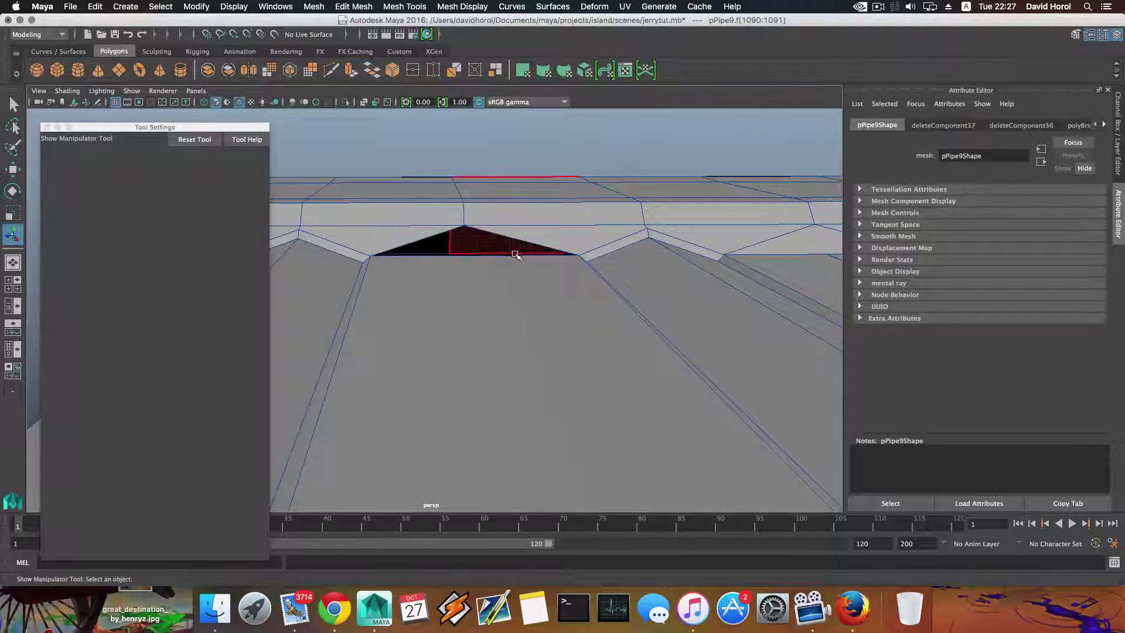
Step: Select the border edges of the opening at the end of the second bridge and fill the hole
mouse_move(515, 275)
alt+mouse_down()
mouse_move(512, 288)
mouse_move(362, 304)
mouse_move(486, 356)
mouse_move(512, 329)
mouse_move(530, 278)
alt+mouse_up()
right_drag(483, 274, 482, 245)
alt+drag(460, 364, 468, 313)
click(429, 379)
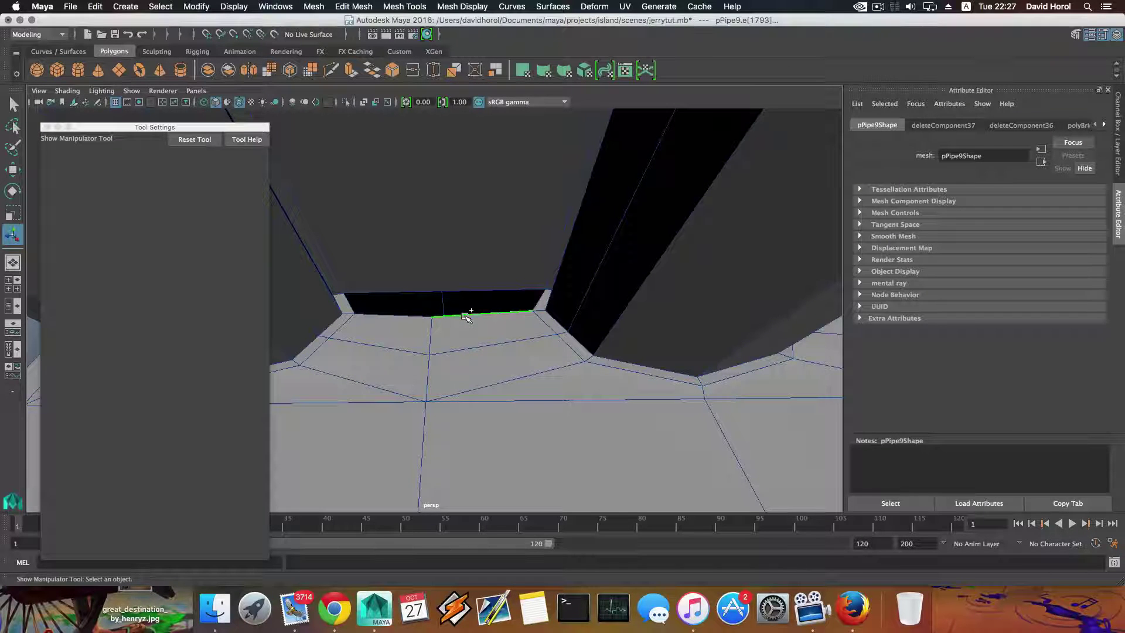
click(466, 316)
click(361, 7)
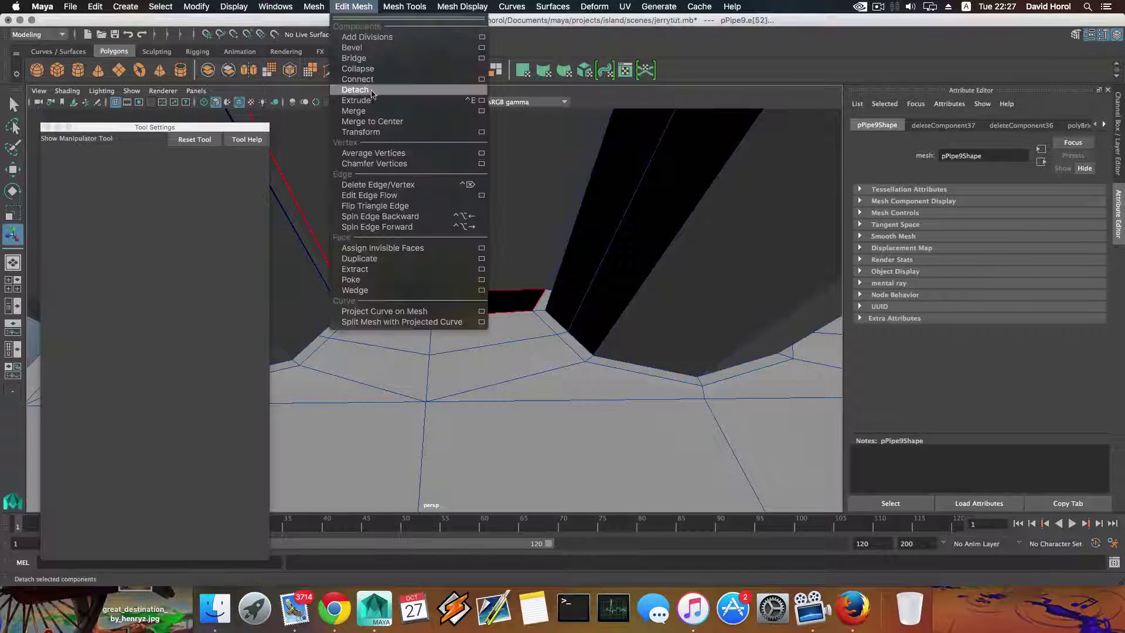
mouse_move(314, 7)
click(328, 91)
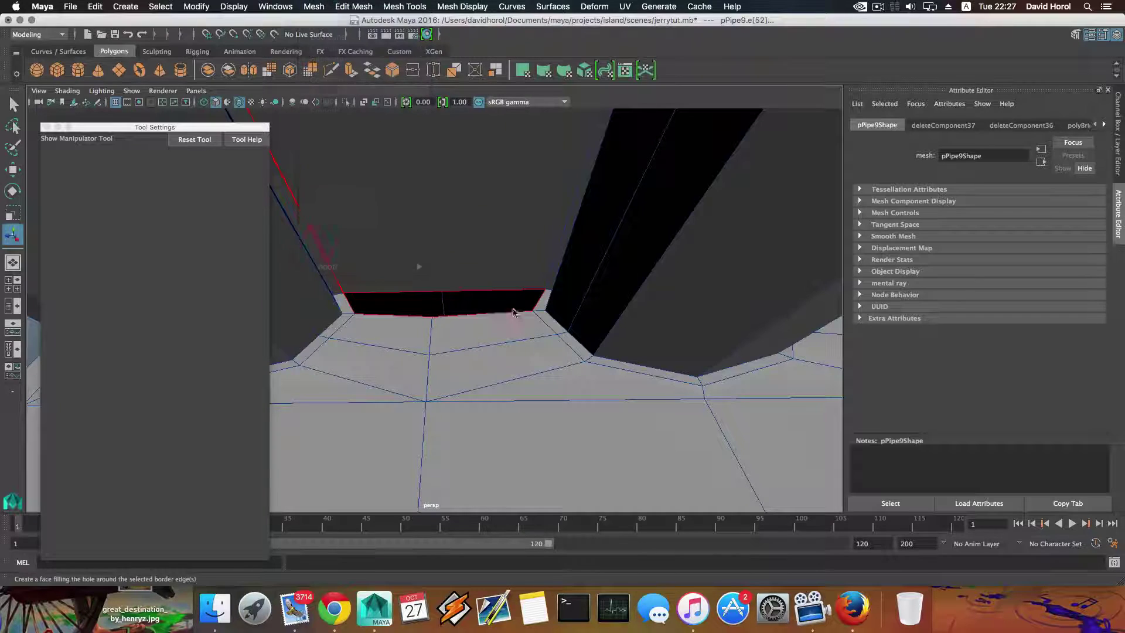
Step: Straighten the edge row below the filled gap by moving its middle vertex, and cut an edge between the two bar corners with Multi-Cut
key(w)
key(F8)
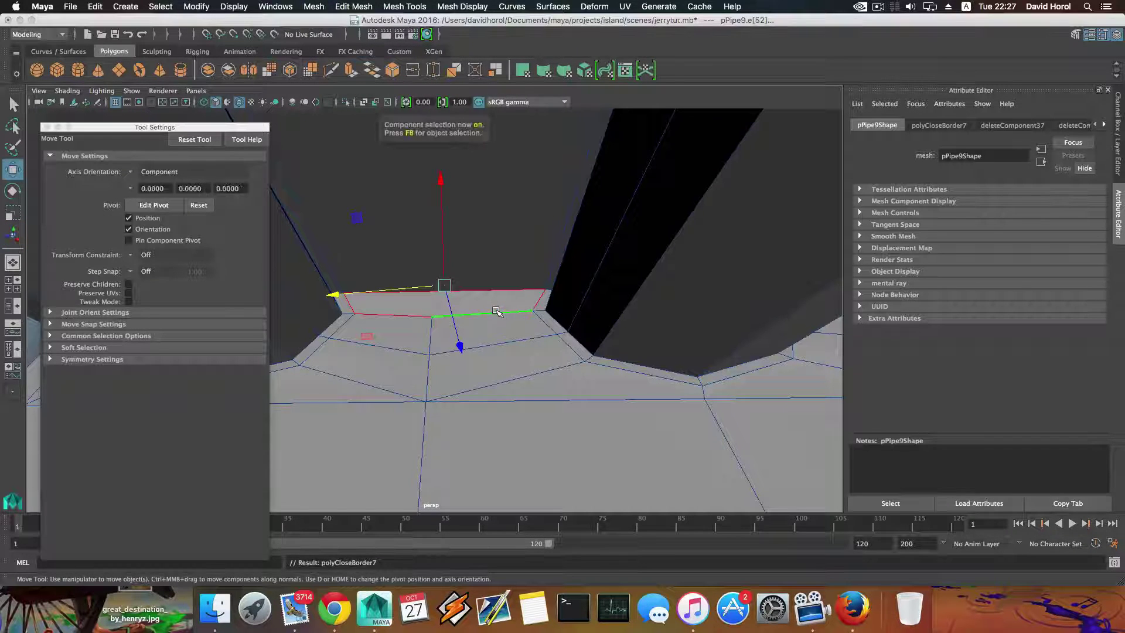
alt+drag(496, 309, 495, 316)
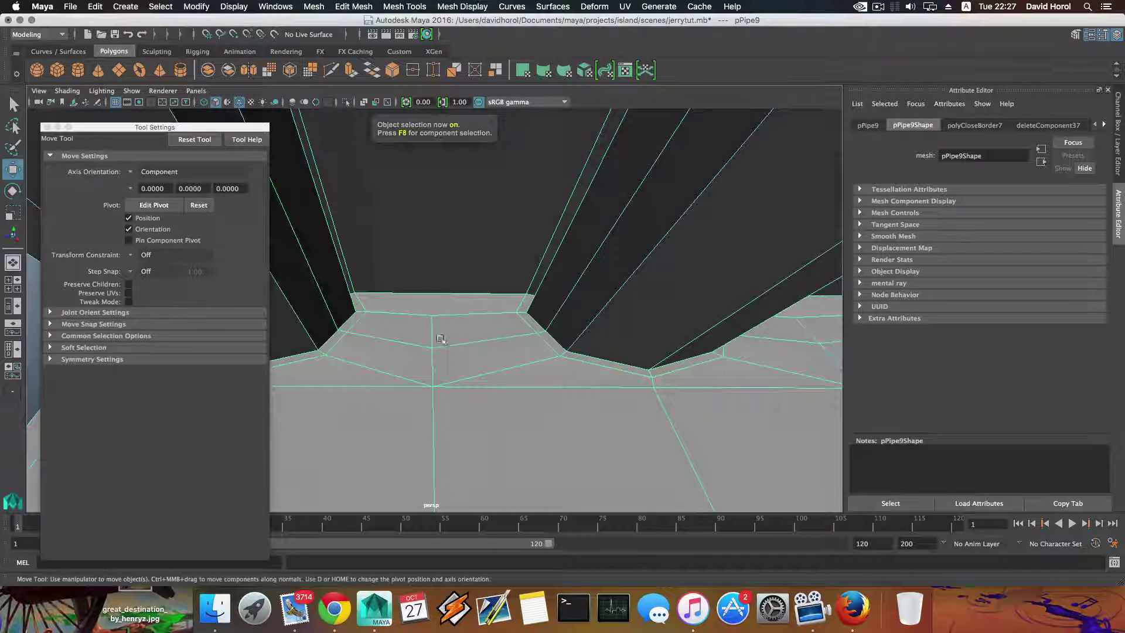
right_drag(434, 340, 384, 328)
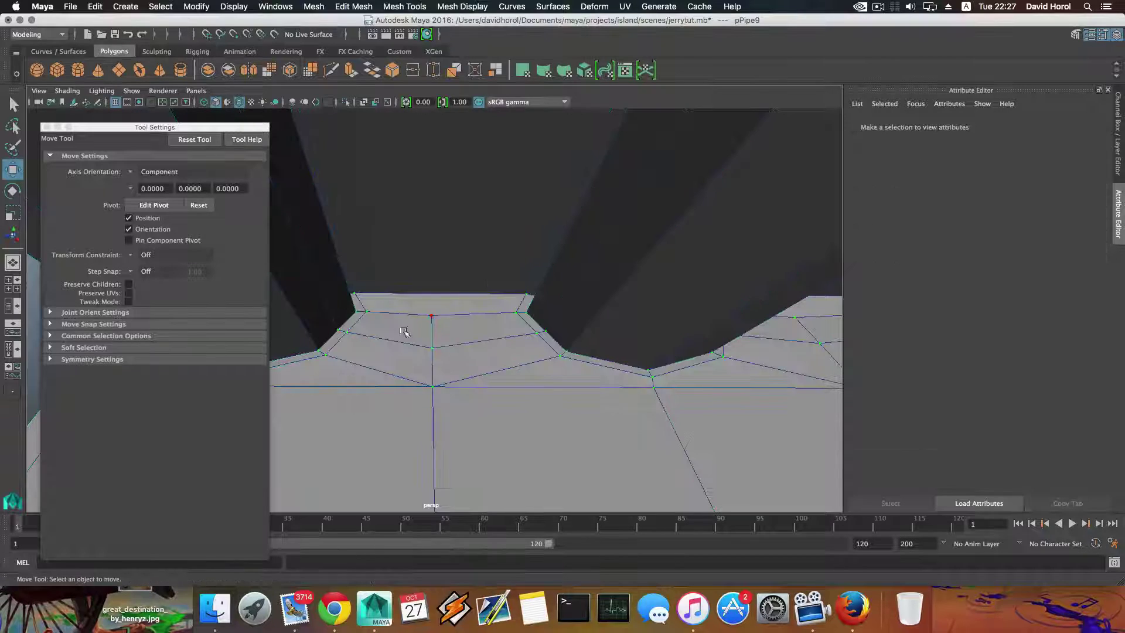
click(431, 348)
alt+drag(440, 363, 480, 354)
shift+right_drag(496, 353, 422, 364)
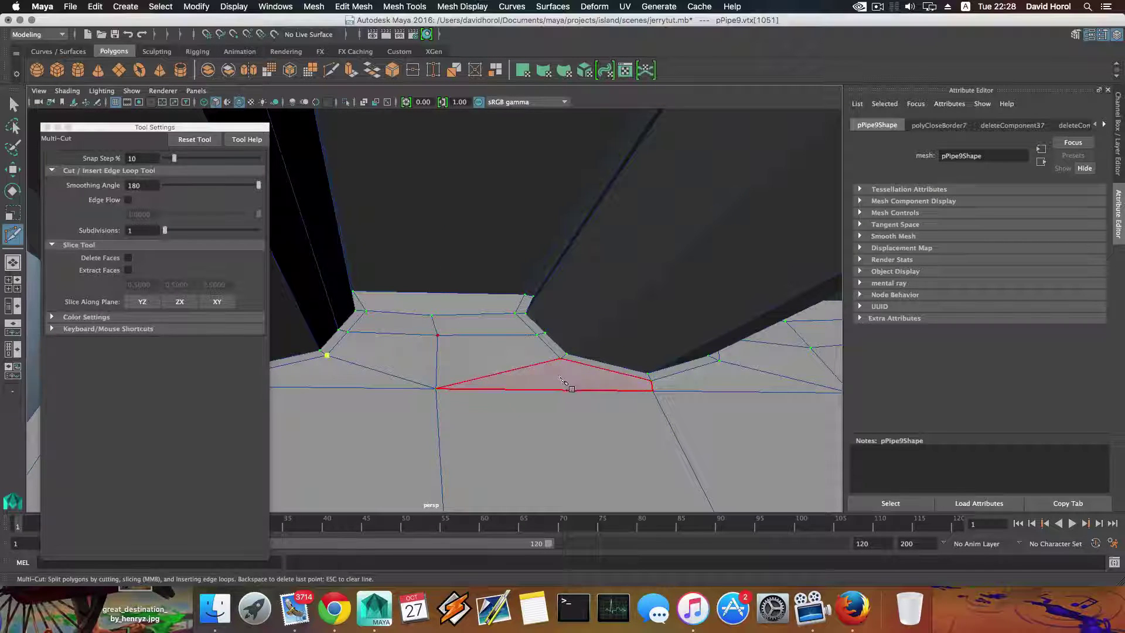
key(Return)
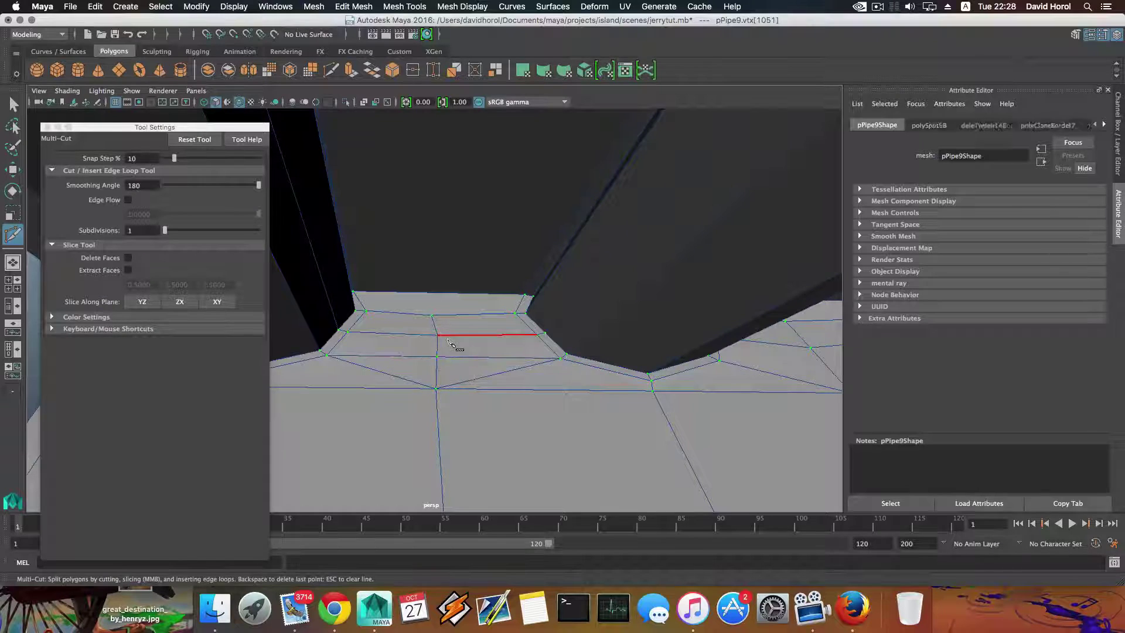
Step: Delete the short middle edges that run down through the faces below the filled gap
alt+drag(515, 340, 451, 350)
right_click(450, 349)
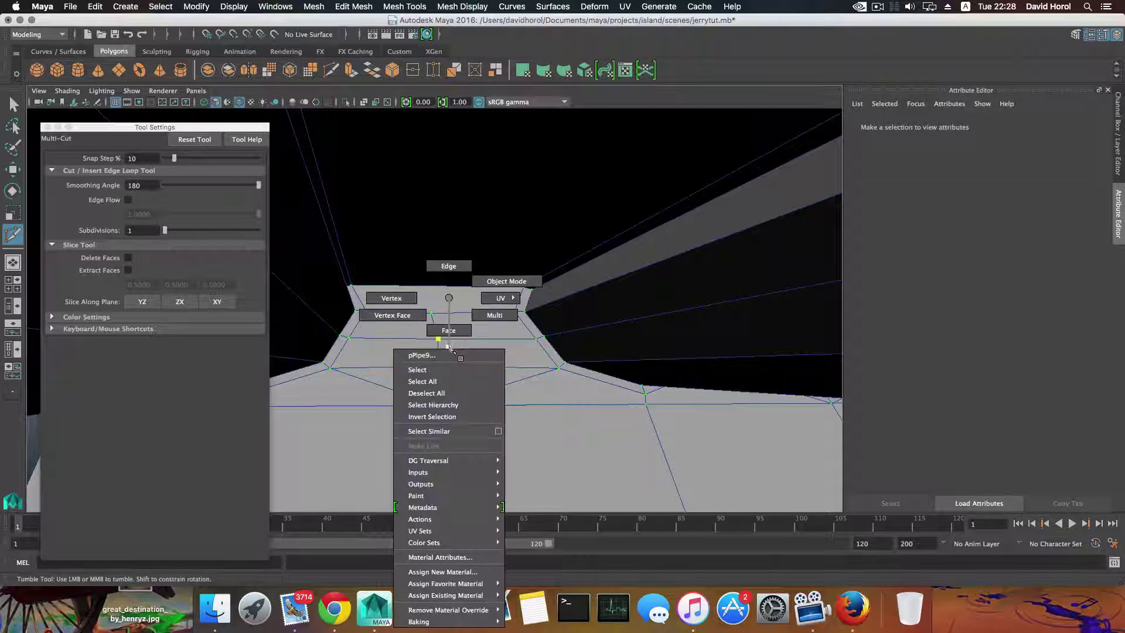
click(448, 266)
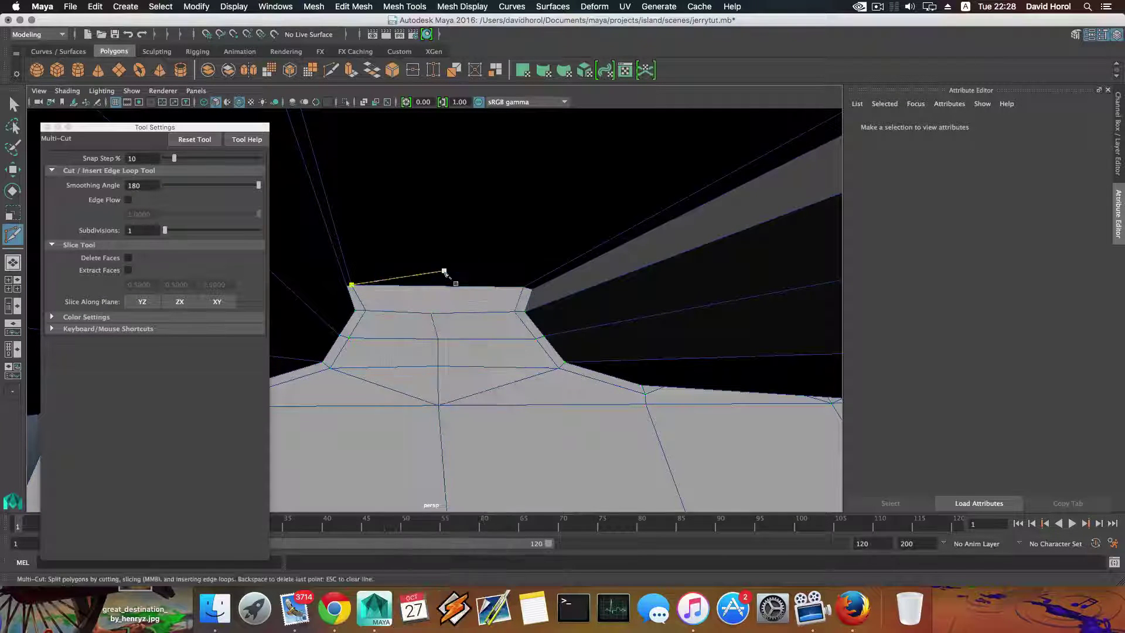
key(q)
click(438, 331)
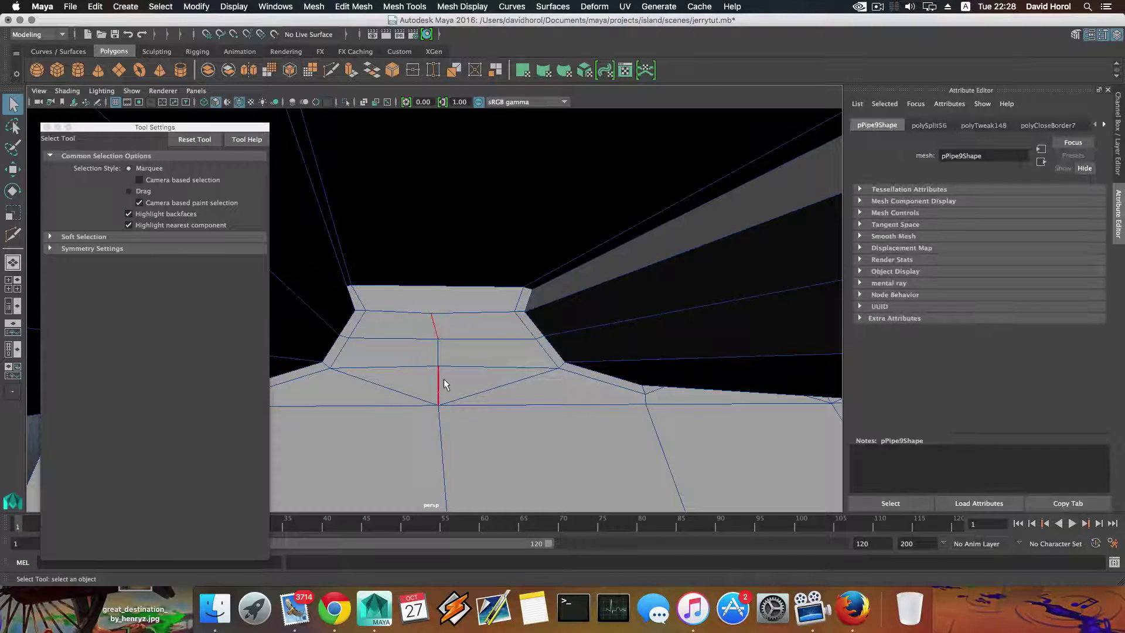
shift+right_click(439, 377)
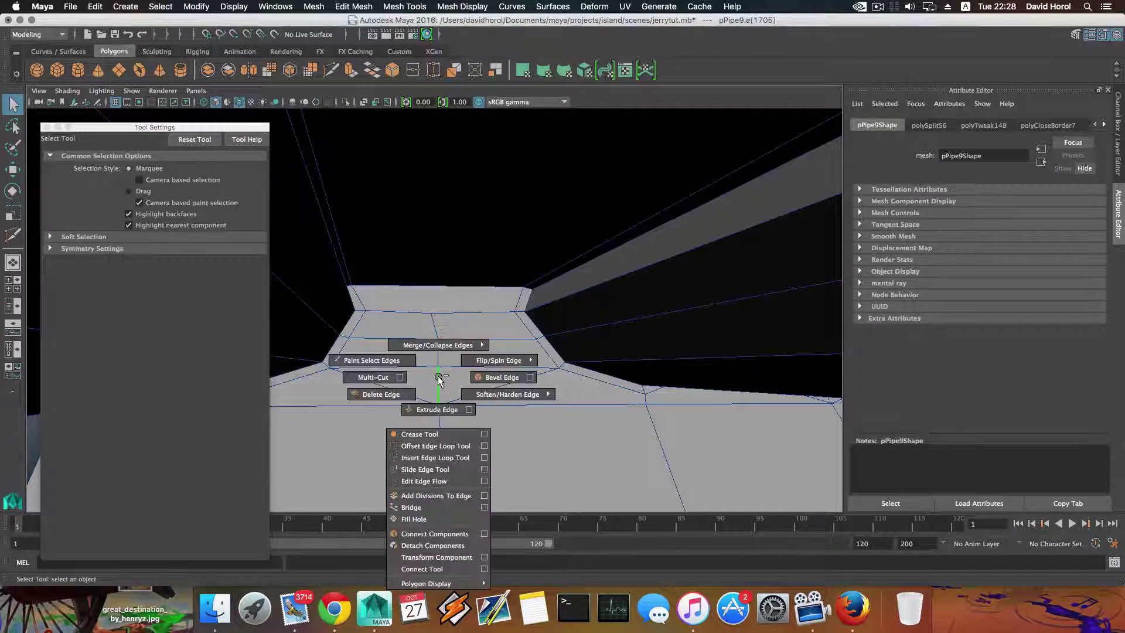
click(409, 394)
click(439, 356)
shift+right_click(441, 356)
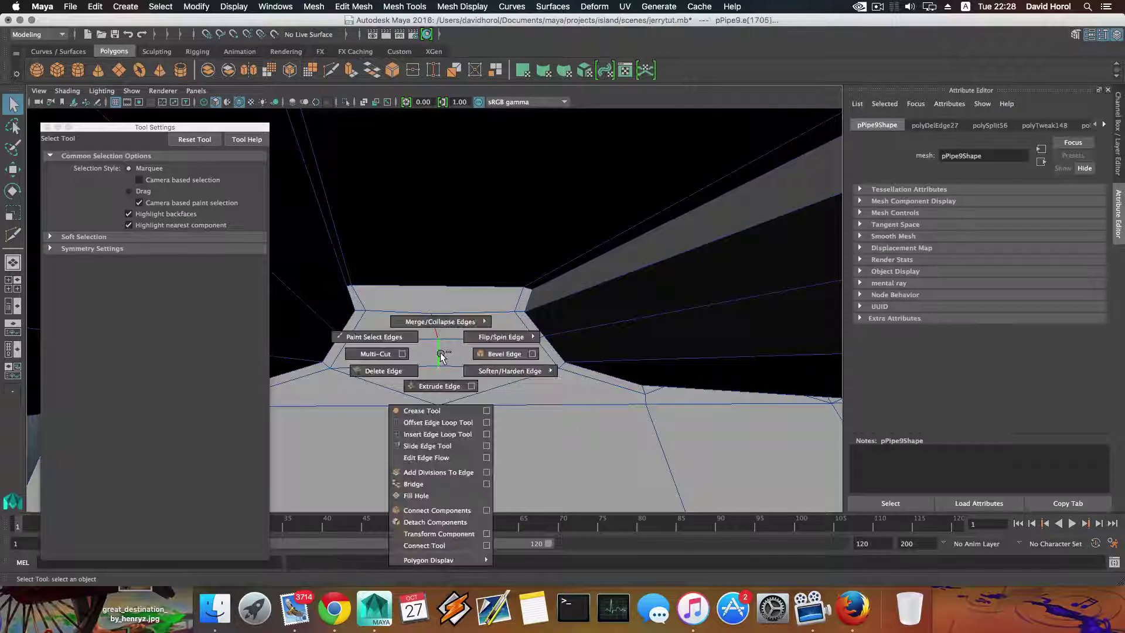
shift+right_drag(396, 381, 399, 376)
mouse_move(445, 362)
alt+mouse_down()
mouse_move(419, 354)
mouse_move(446, 371)
mouse_move(457, 358)
alt+mouse_up()
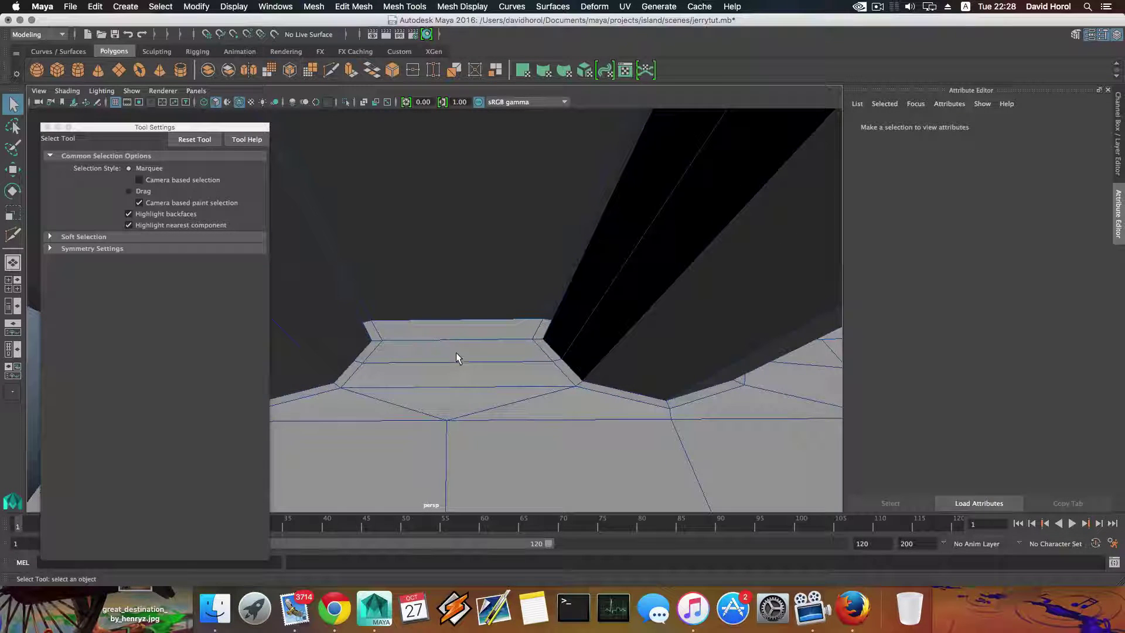
Step: Split the edge ring through the middle of the bridged strip and the faces in front of it
click(879, 6)
click(889, 43)
alt+middle_drag(575, 290, 604, 271)
alt+drag(589, 281, 512, 297)
alt+middle_drag(462, 314, 484, 297)
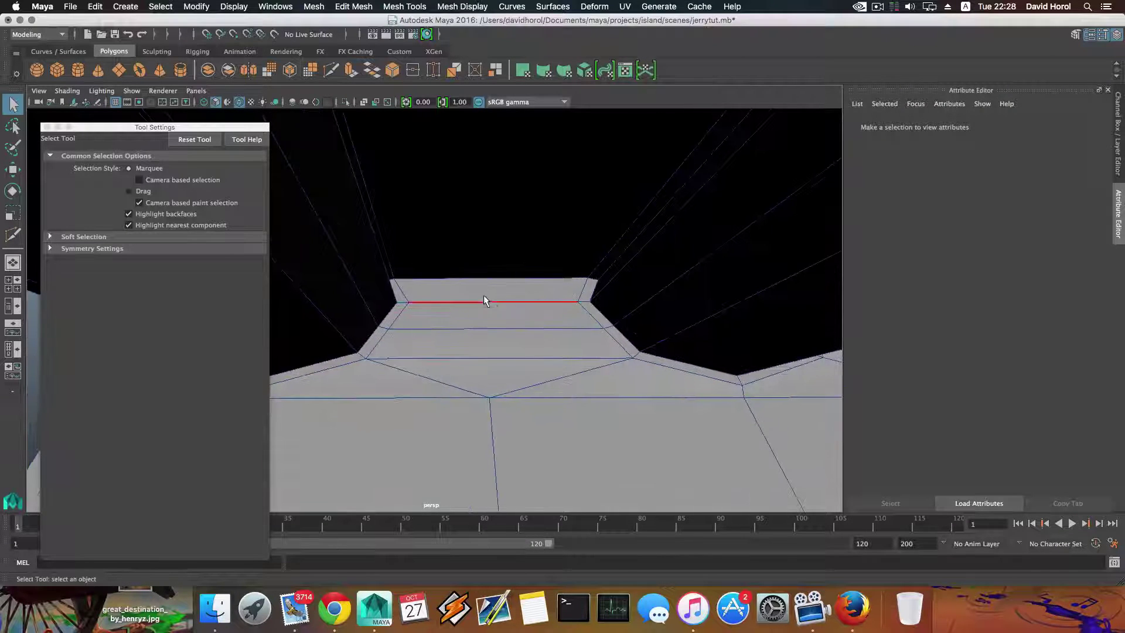
click(491, 300)
ctrl+right_drag(491, 300, 521, 335)
alt+drag(522, 335, 491, 304)
Step: Select the edge loop running lengthwise through the middle of the bridged strip and examine its course around the whole model
click(467, 371)
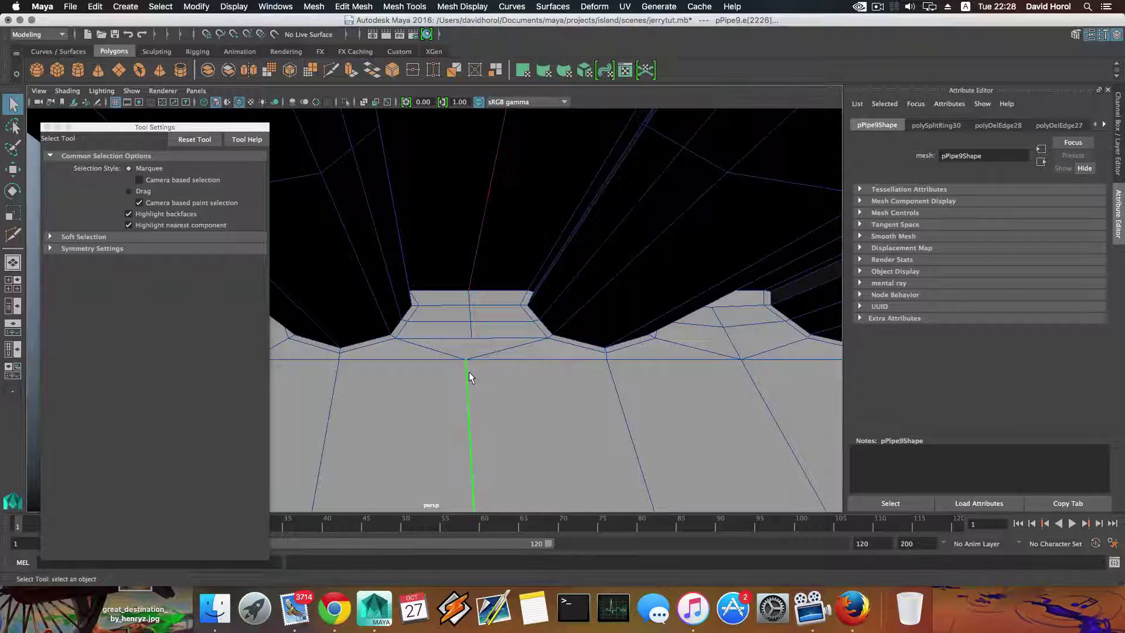
key(f)
mouse_move(469, 369)
alt+mouse_down()
mouse_move(513, 390)
mouse_move(487, 379)
alt+mouse_up()
alt+middle_drag(487, 378, 515, 316)
alt+right_drag(515, 316, 402, 292)
alt+drag(402, 291, 707, 419)
mouse_move(473, 357)
alt+mouse_down()
mouse_move(497, 372)
mouse_move(447, 294)
mouse_move(469, 356)
alt+mouse_up()
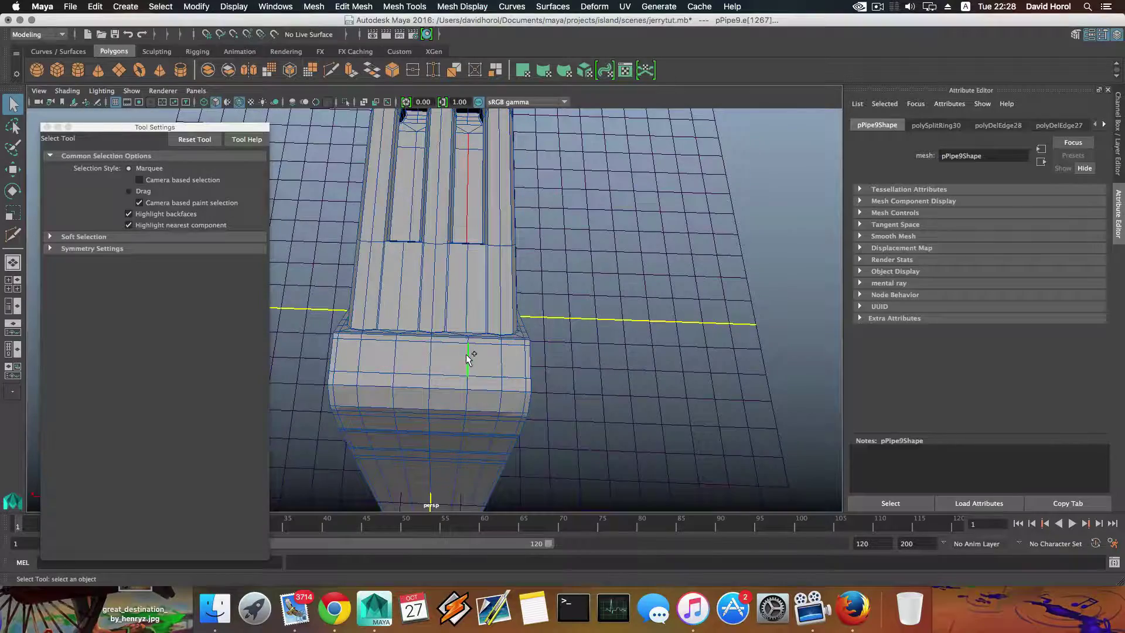
alt+drag(443, 275, 531, 363)
scroll(451, 334, down, 5)
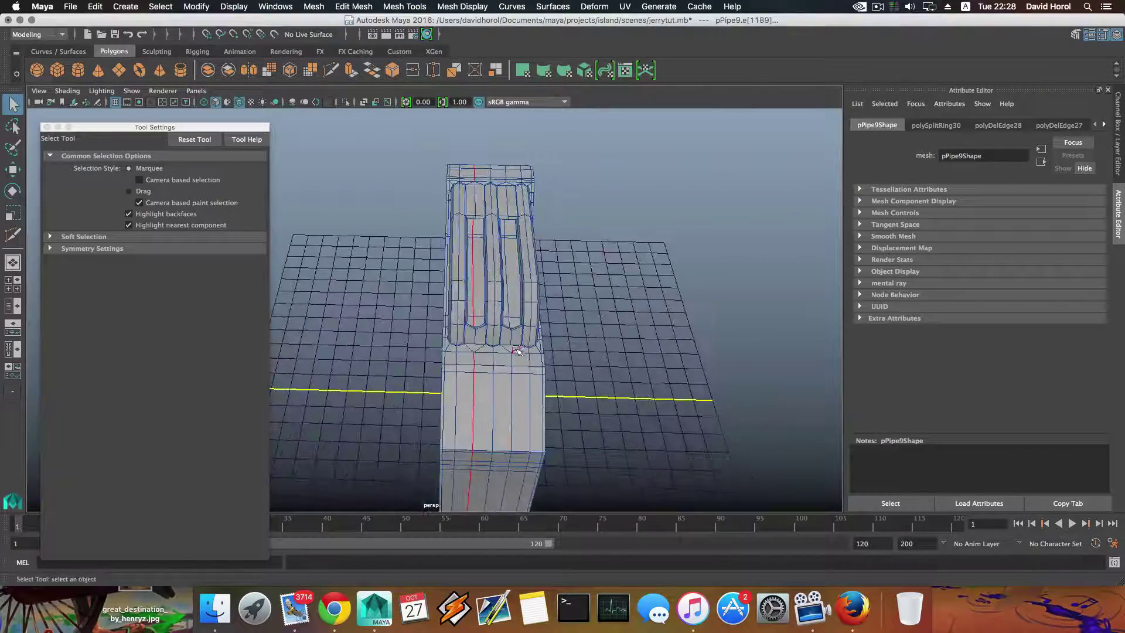
key(w)
alt+middle_drag(516, 350, 483, 317)
alt+right_drag(483, 317, 496, 381)
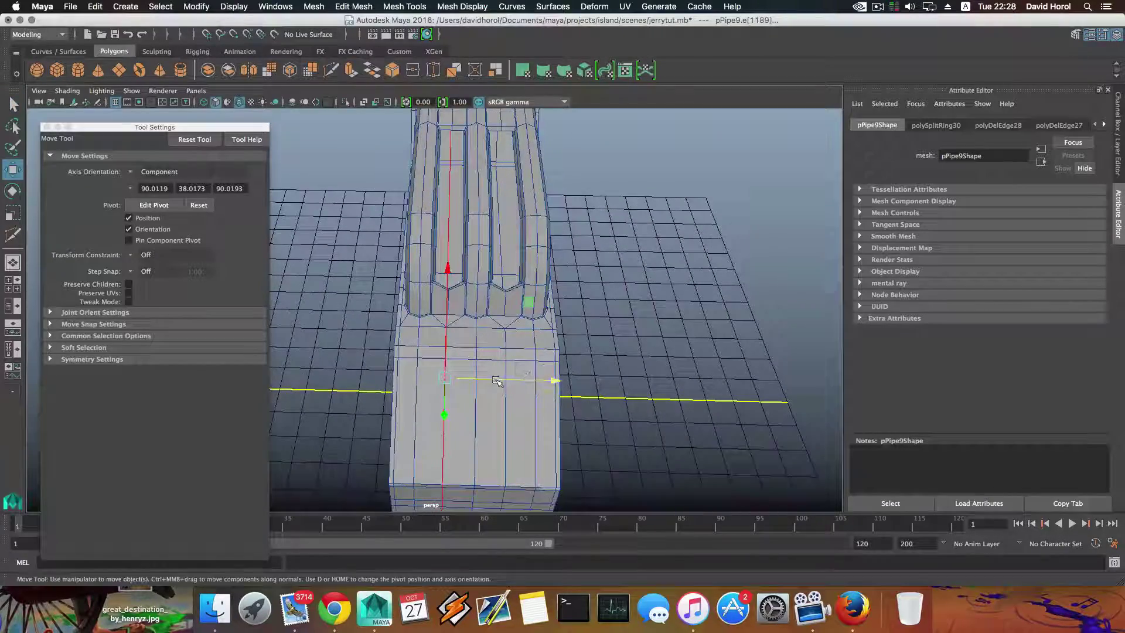
alt+drag(498, 381, 433, 257)
Step: Select the vertex row across the three bars, reset the Move tool to World axis orientation, and undo the trial changes
right_click(420, 252)
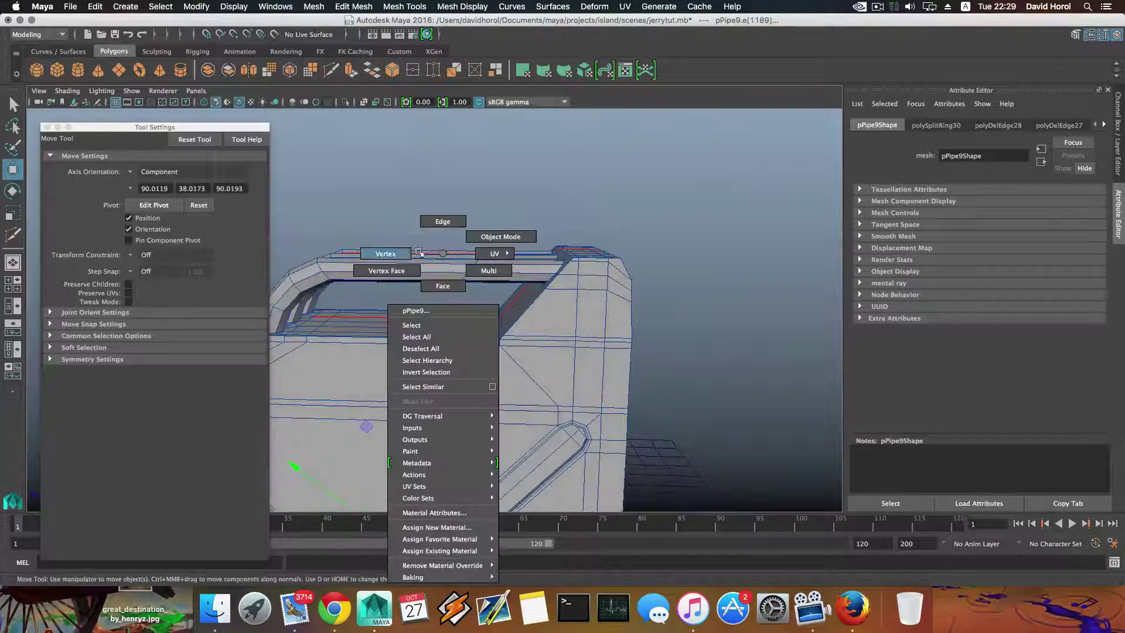
click(419, 252)
drag(505, 291, 505, 291)
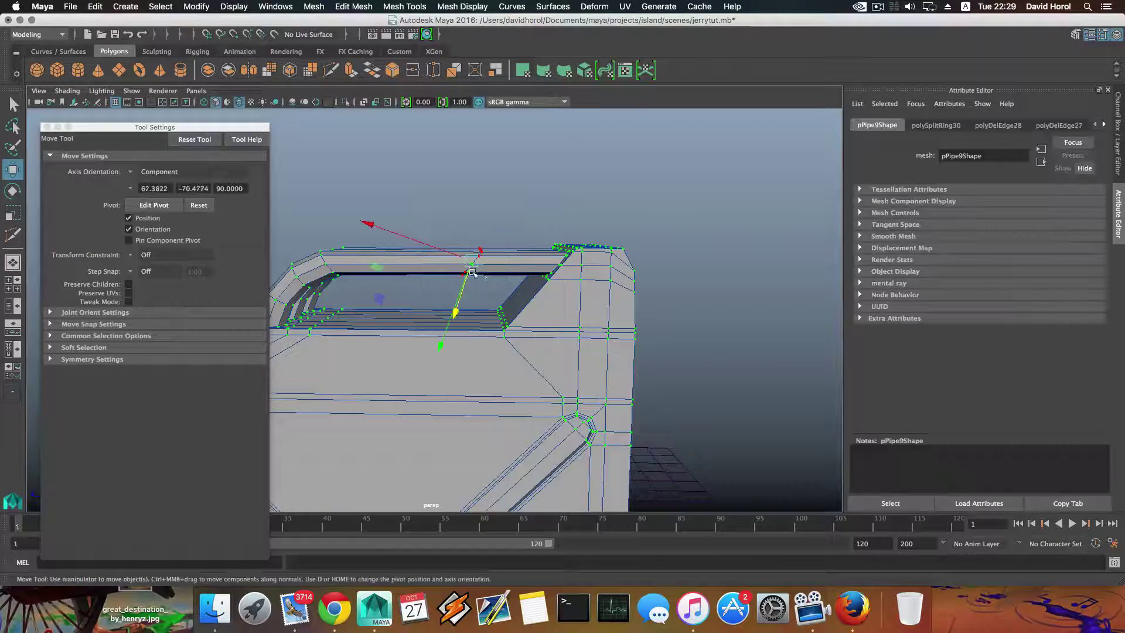
click(154, 205)
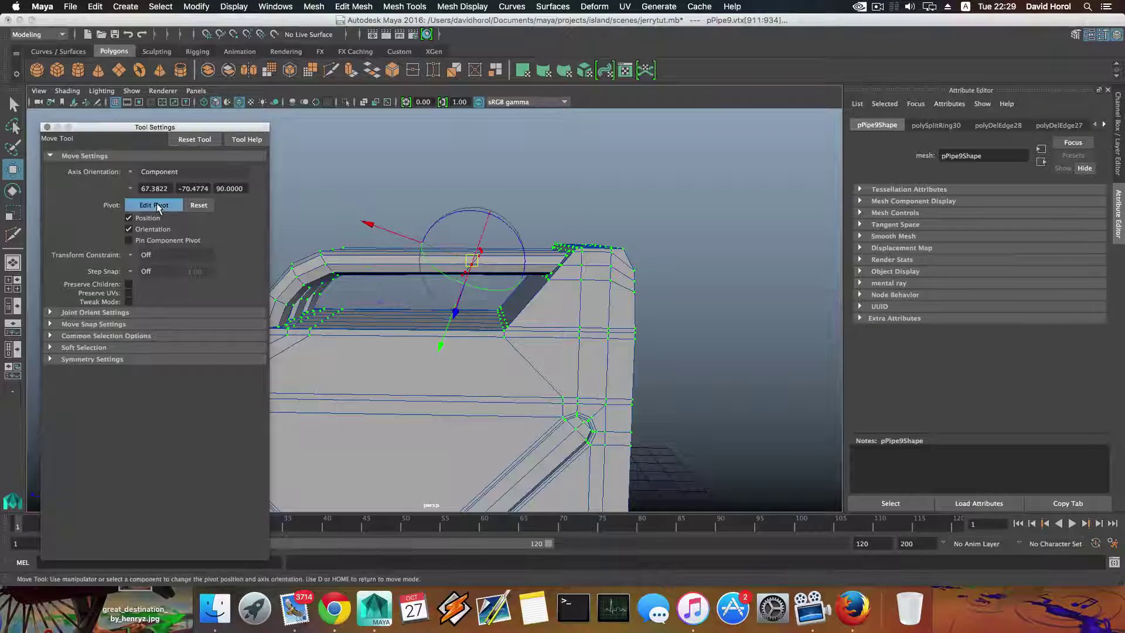
click(195, 139)
drag(388, 258, 421, 270)
key(super+z)
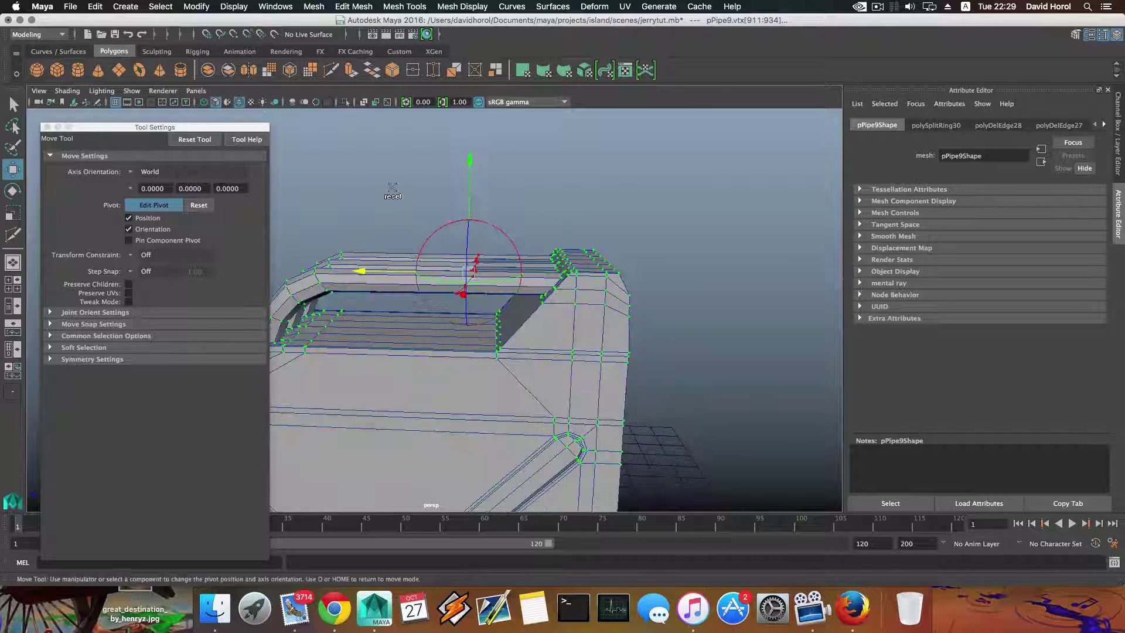
right_drag(392, 188, 402, 213)
key(super+z)
Step: Select the middle vertices at the ends of the two slots facing the raised end block
drag(415, 209, 396, 325)
alt+middle_drag(396, 326, 495, 298)
alt+drag(495, 299, 498, 316)
alt+right_drag(498, 316, 614, 338)
alt+drag(615, 338, 629, 340)
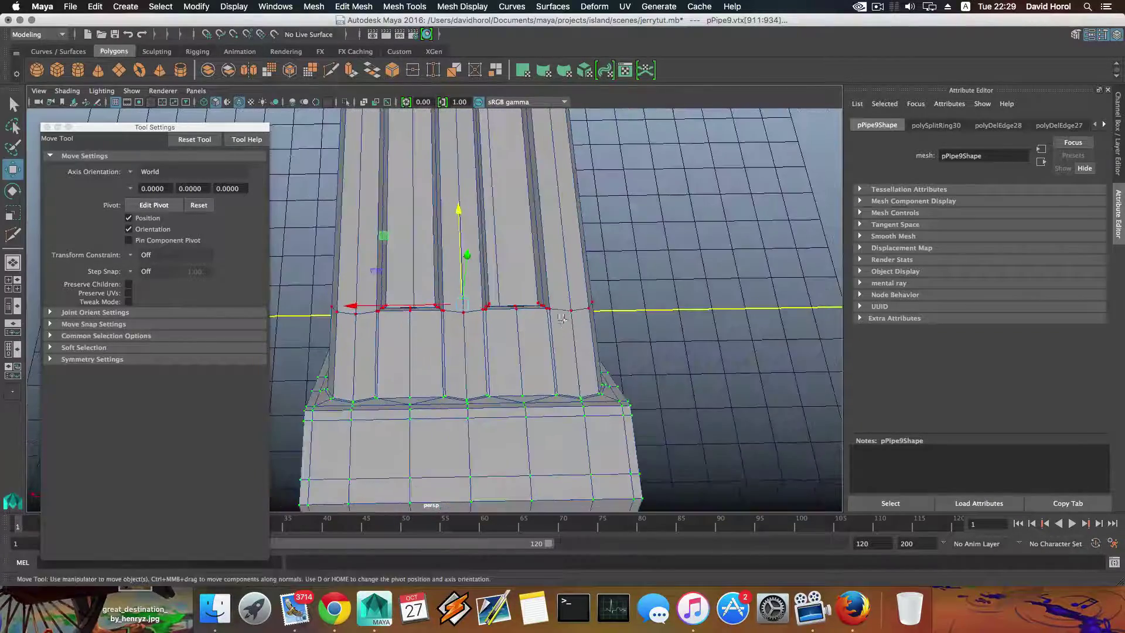
alt+middle_drag(630, 340, 586, 347)
drag(455, 276, 485, 335)
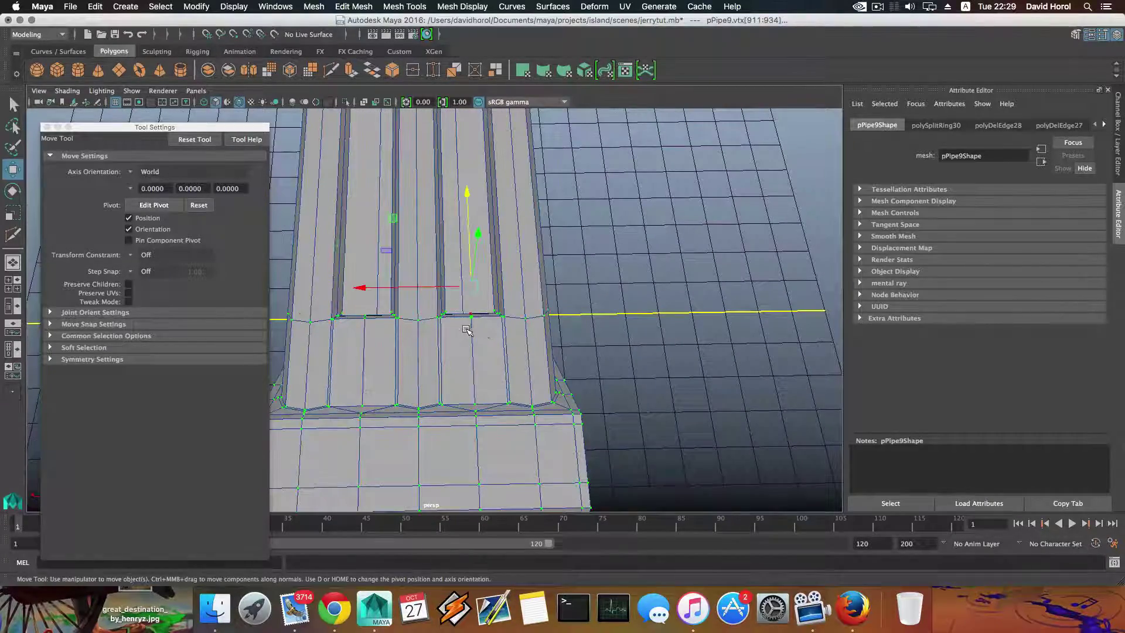
right_drag(556, 263, 507, 263)
Step: Deselect the stray vertices on the can's body so that only the slot-end vertices remain selected
alt+drag(490, 273, 469, 324)
alt+middle_drag(469, 324, 477, 281)
scroll(459, 325, down, 5)
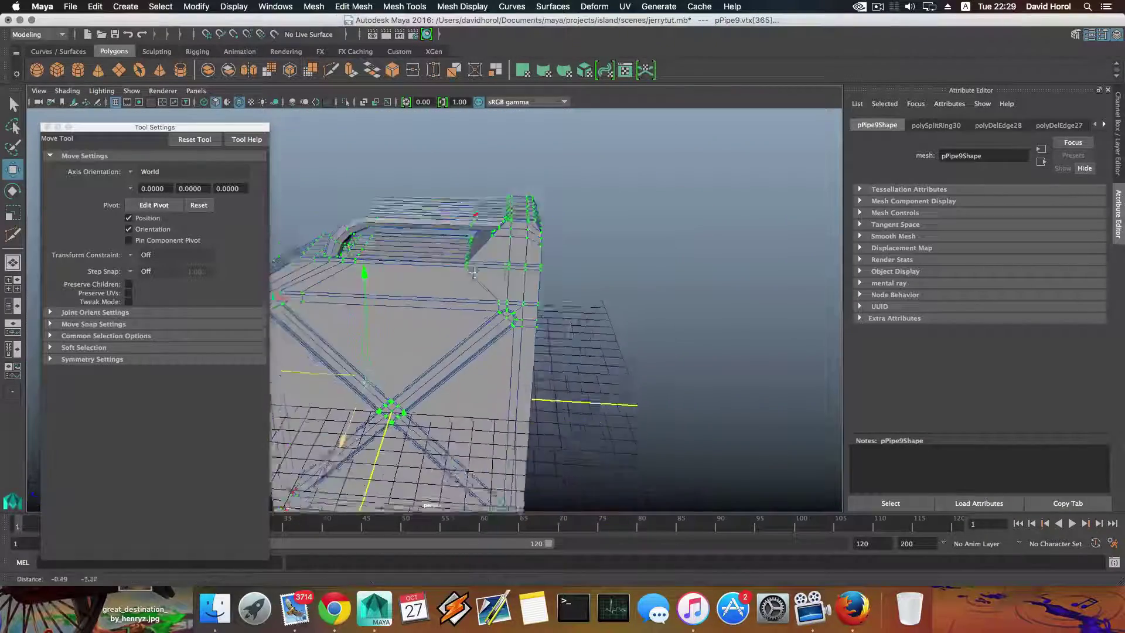
alt+drag(477, 281, 455, 307)
alt+middle_drag(455, 306, 539, 247)
shift+drag(350, 366, 452, 453)
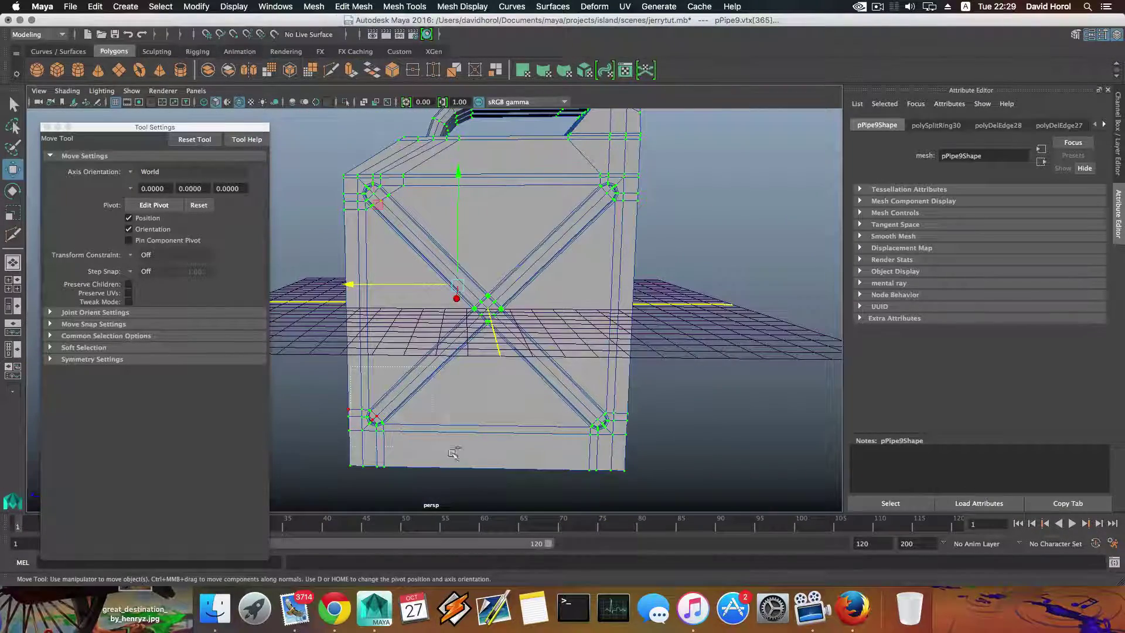
alt+drag(414, 376, 502, 369)
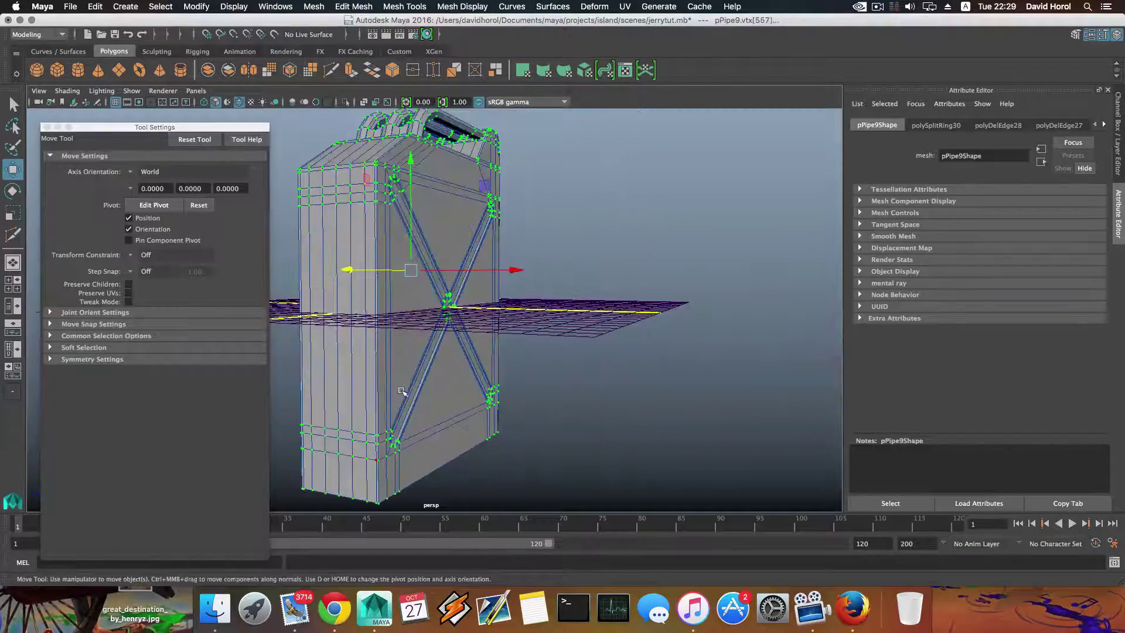
ctrl+drag(412, 463, 413, 464)
Step: Move the middle slot-end vertices along the bars toward the raised end block to give the slot ends a pointed outline
alt+drag(399, 379, 387, 301)
alt+right_drag(386, 302, 674, 366)
alt+middle_drag(405, 328, 459, 294)
alt+drag(459, 293, 436, 271)
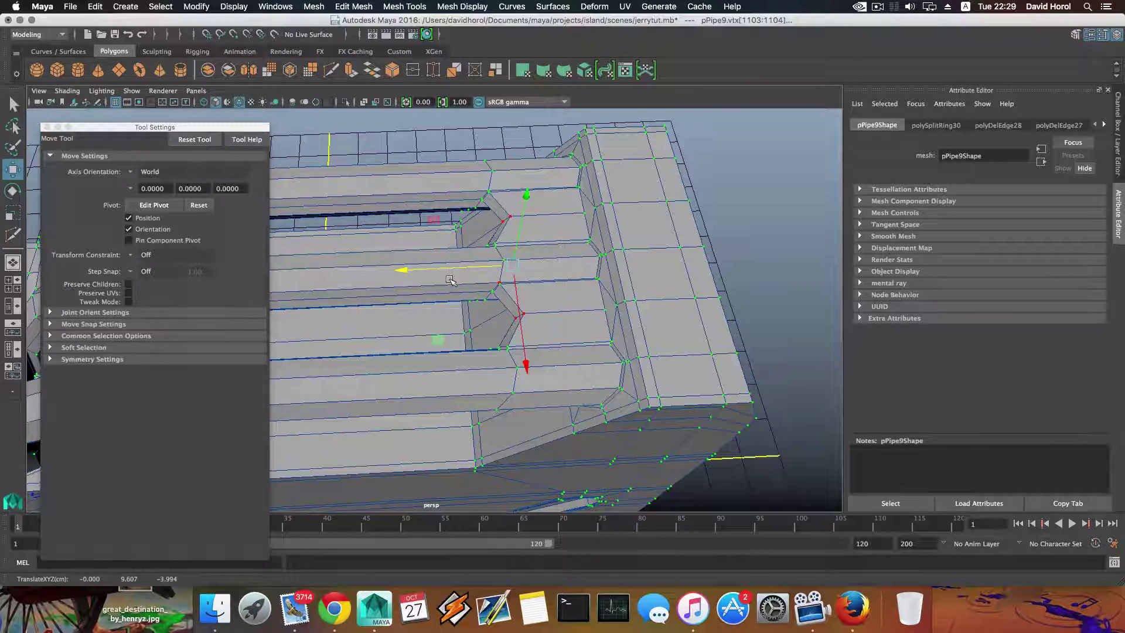
alt+drag(448, 281, 469, 280)
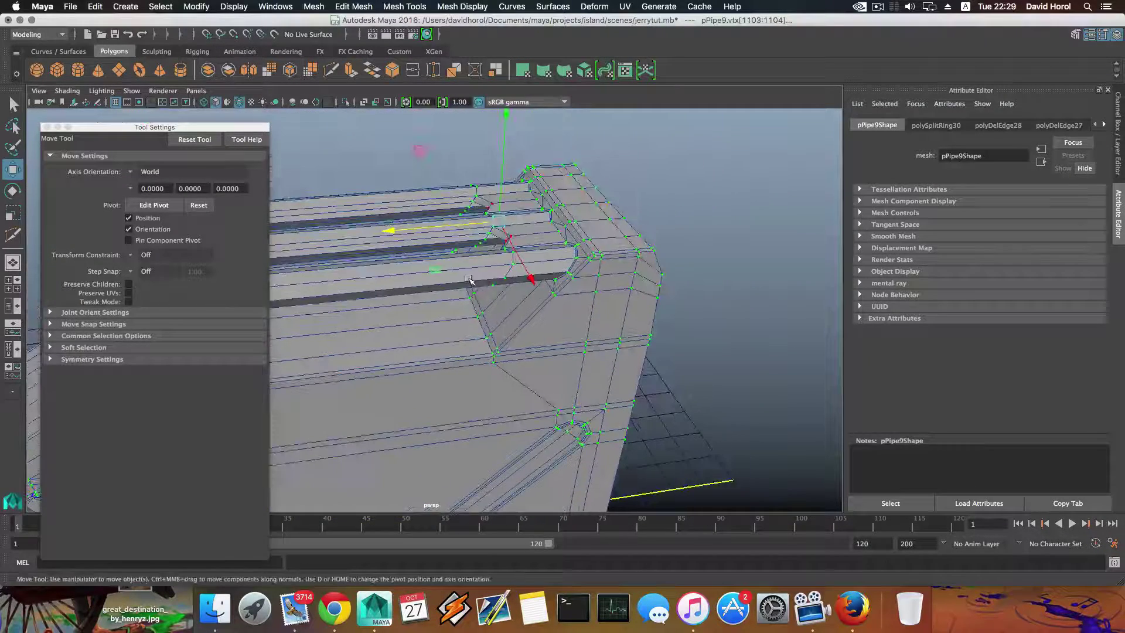
Step: Preview the whole mesh smoothed in object mode and examine the handle bars and their joints from several angles
key(F8)
scroll(475, 277, down, 3)
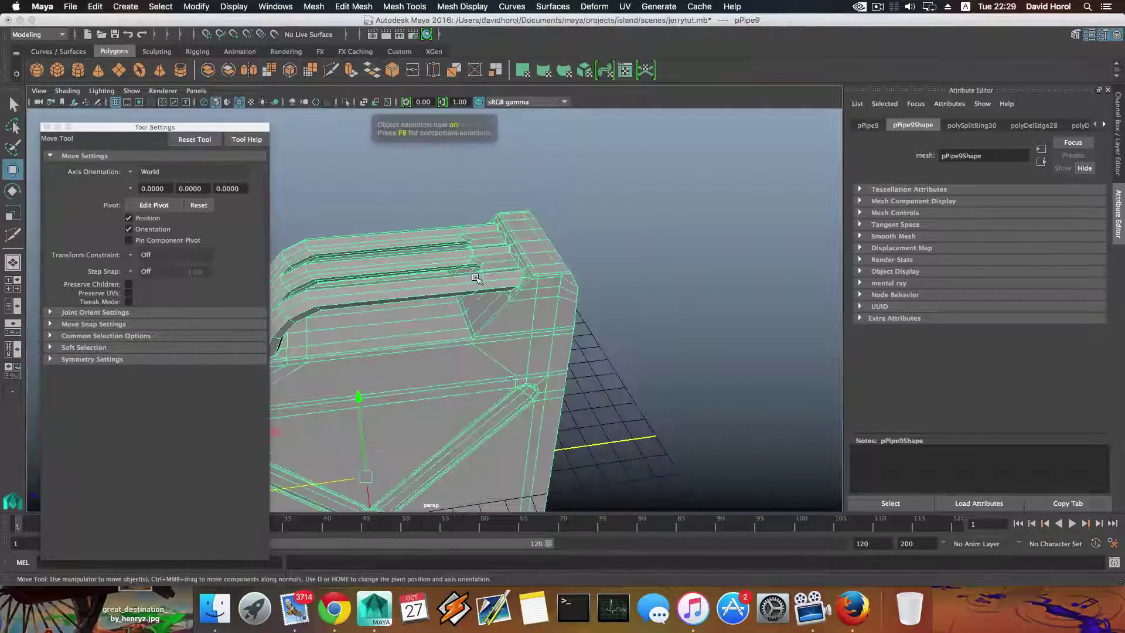
key(3)
alt+drag(476, 278, 476, 304)
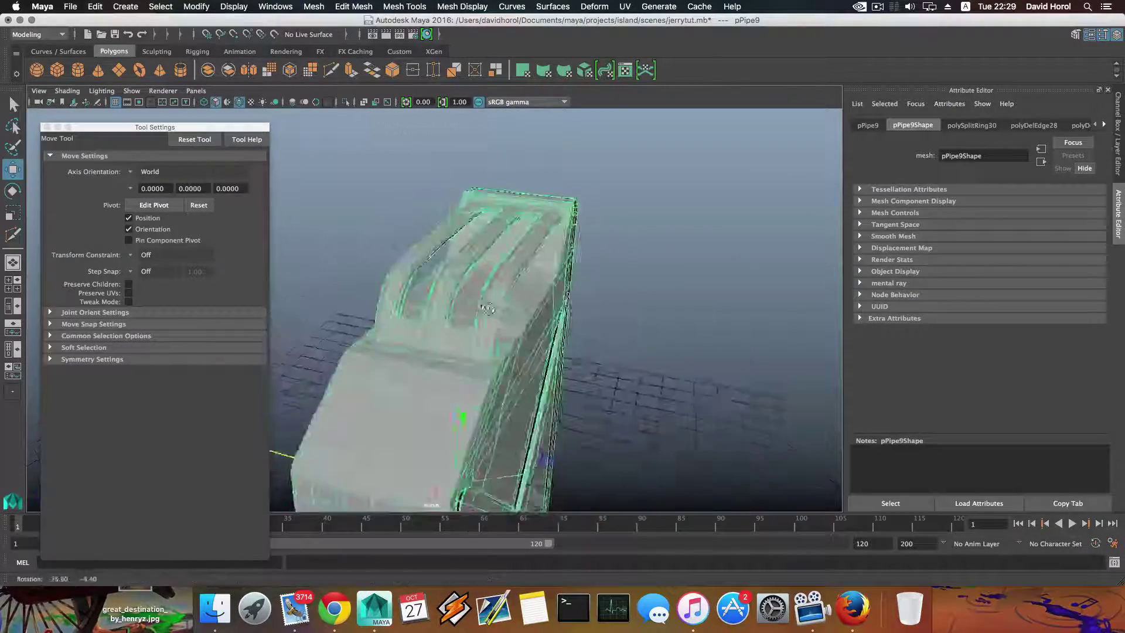
alt+middle_drag(476, 303, 505, 292)
alt+drag(505, 292, 506, 356)
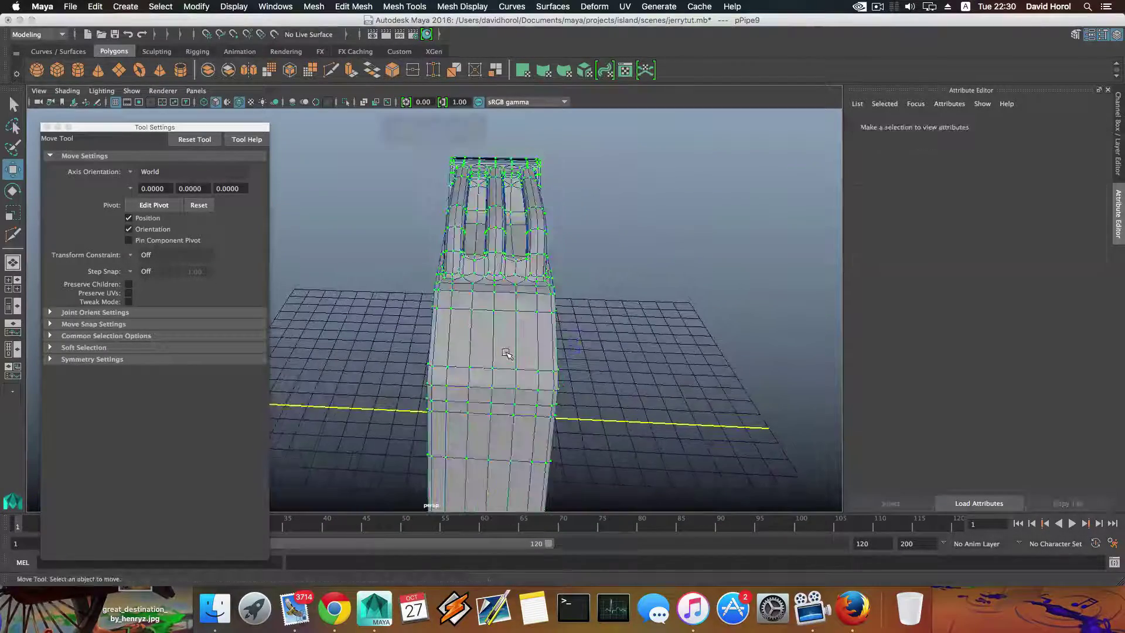
key(F8)
click(635, 327)
alt+drag(634, 327, 453, 293)
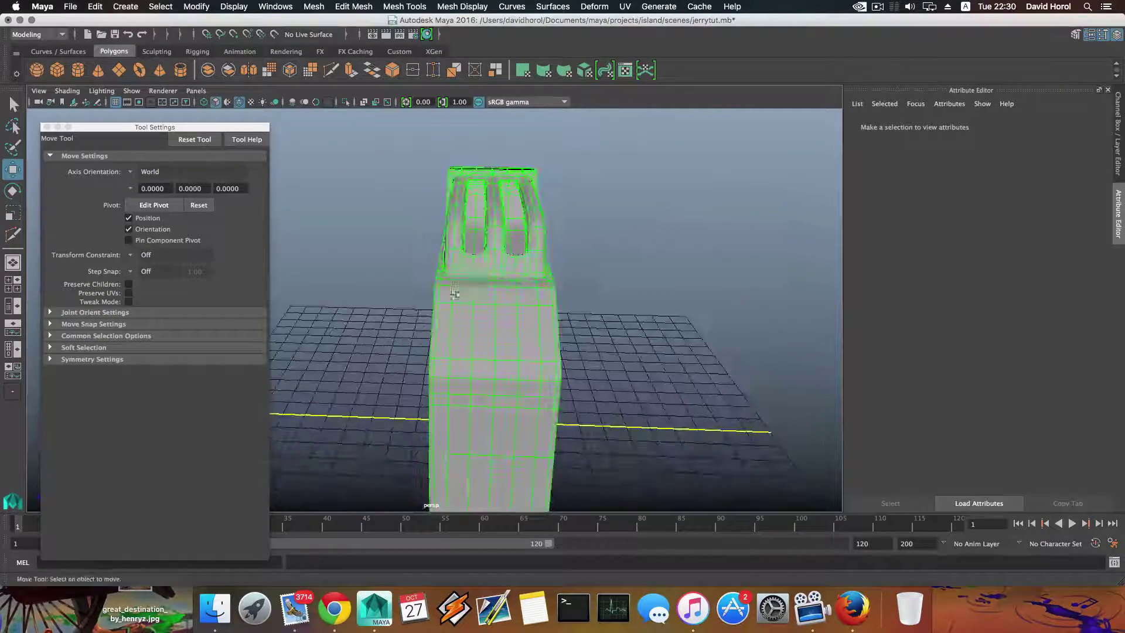
scroll(502, 344, up, 3)
alt+drag(502, 344, 381, 224)
scroll(486, 344, down, 3)
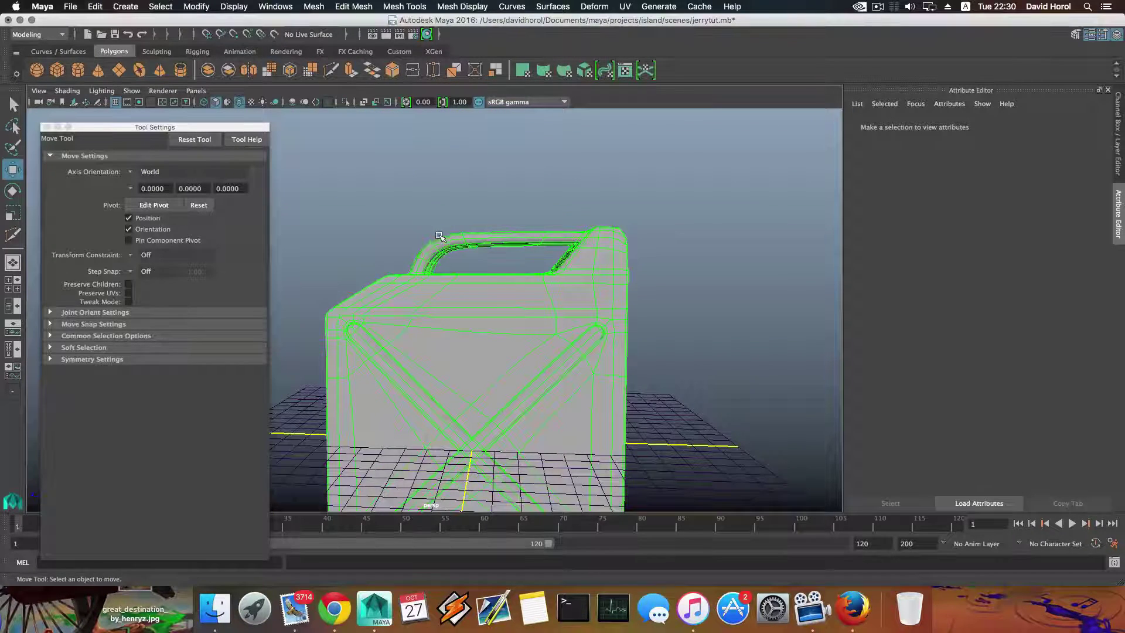
Step: Select the vertices around the curved bend of the three handle bars and inspect the smoothed bend from several angles
key(F8)
key(F8)
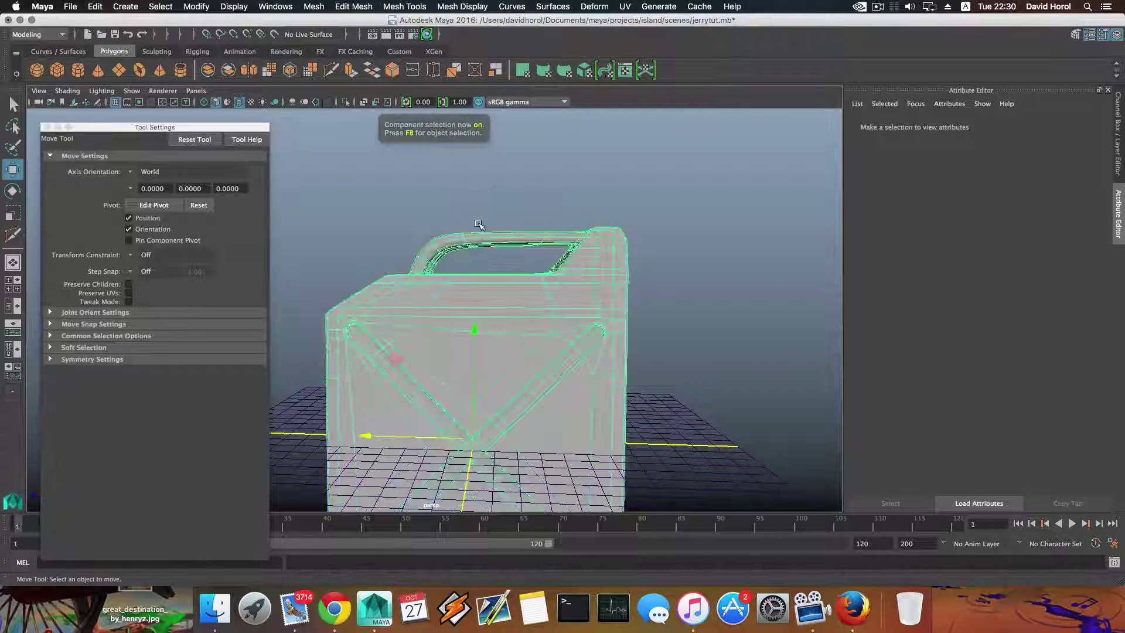
alt+drag(483, 234, 451, 240)
click(451, 240)
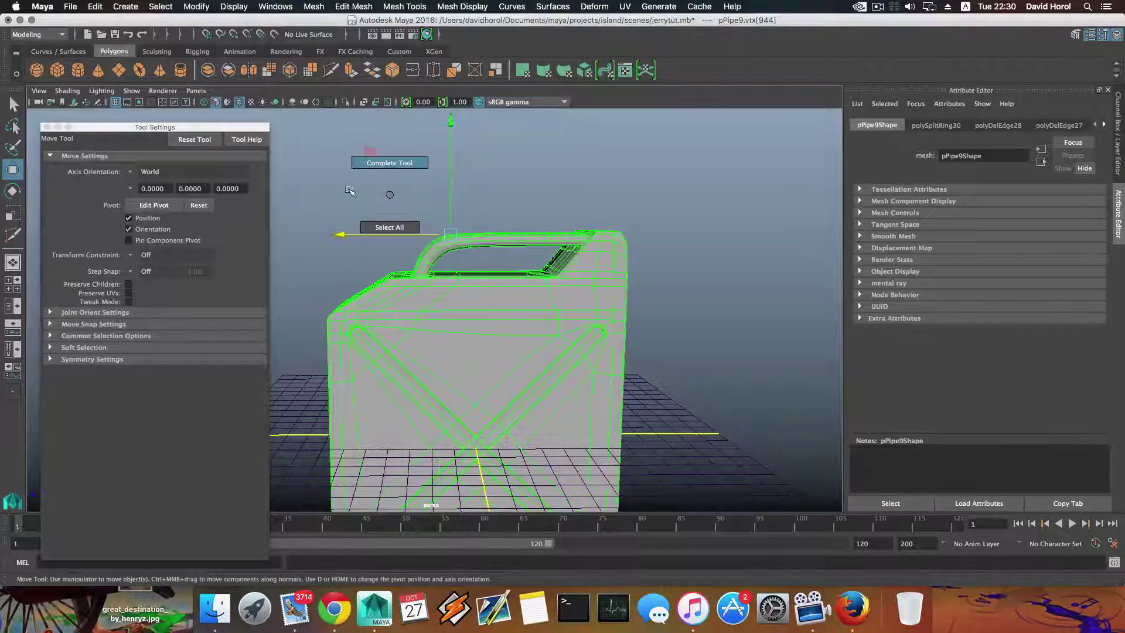
right_drag(513, 237, 454, 236)
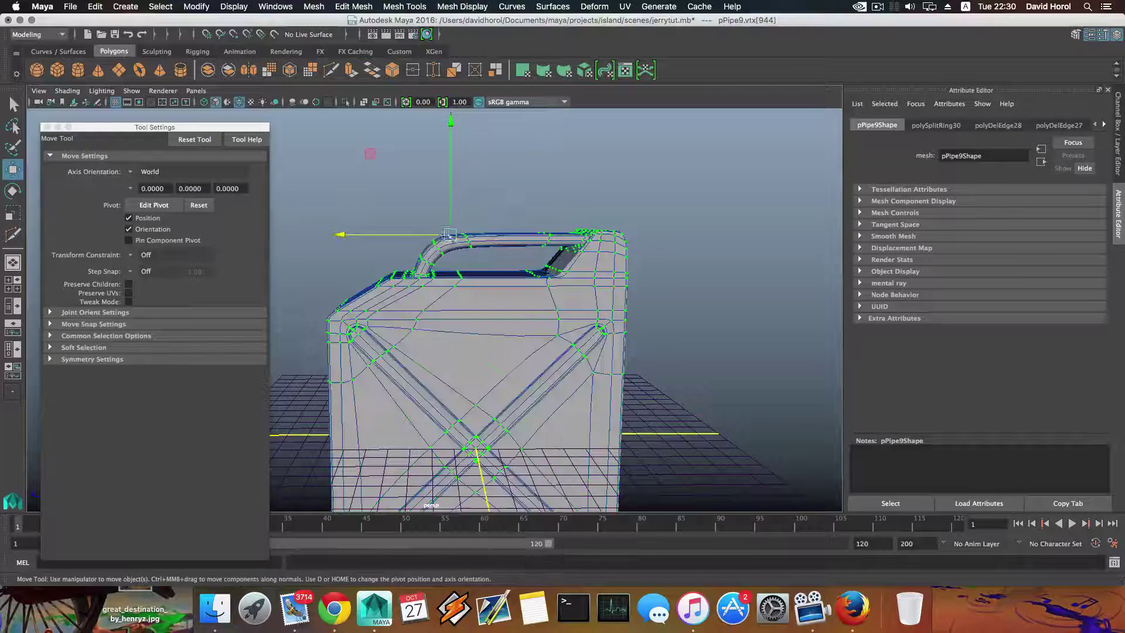
alt+drag(418, 242, 415, 234)
drag(364, 186, 451, 263)
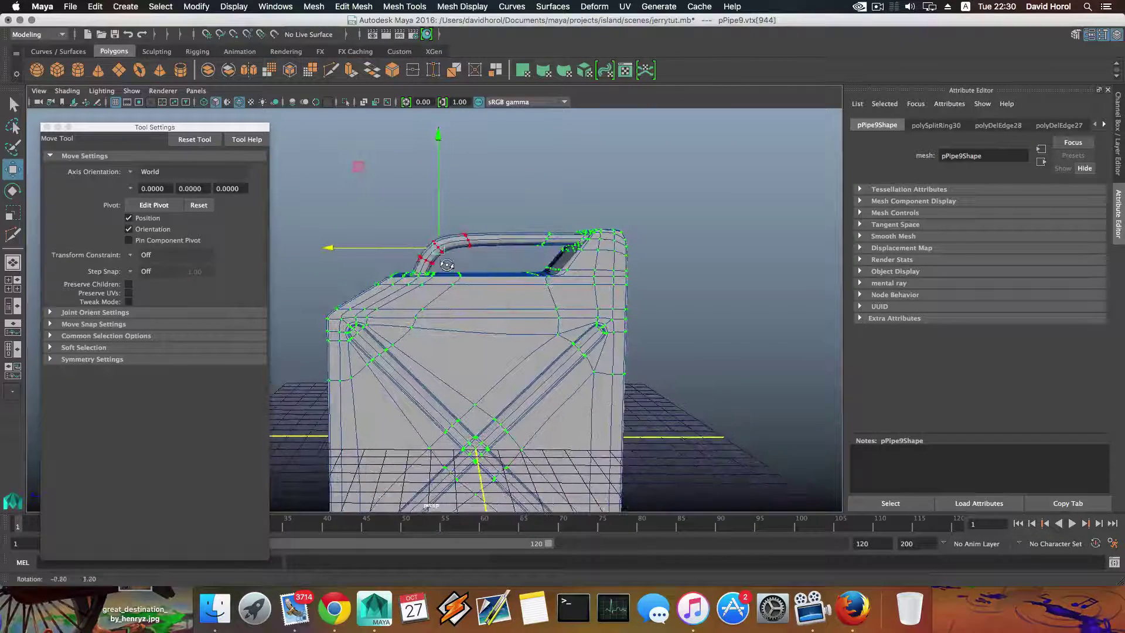
drag(505, 212, 399, 300)
alt+right_drag(399, 300, 580, 363)
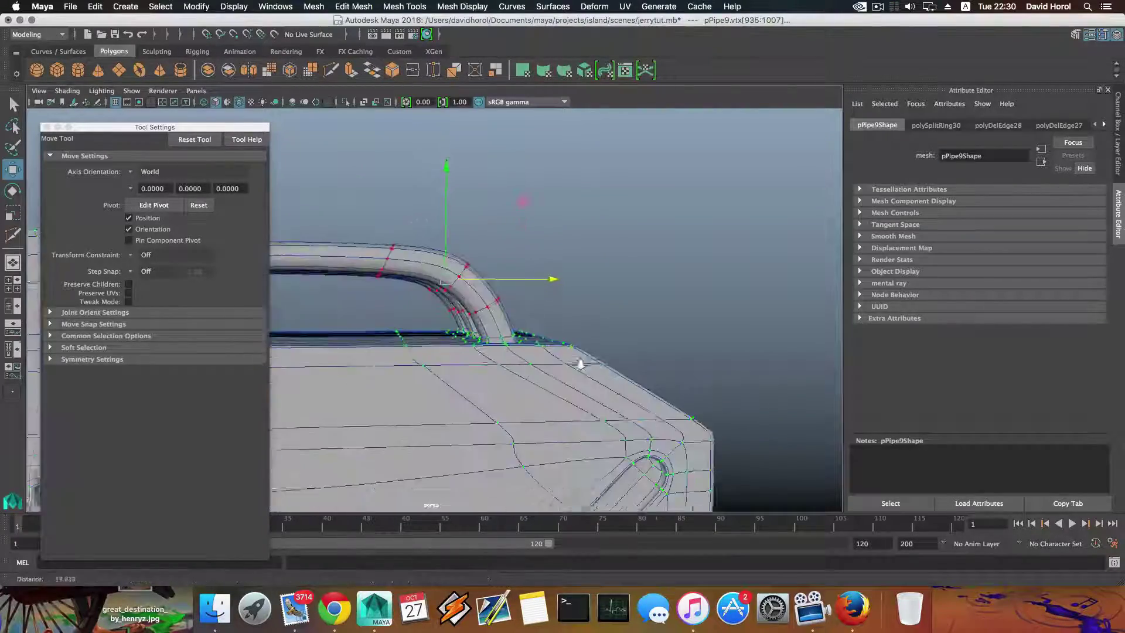
alt+drag(581, 364, 527, 352)
drag(544, 281, 526, 307)
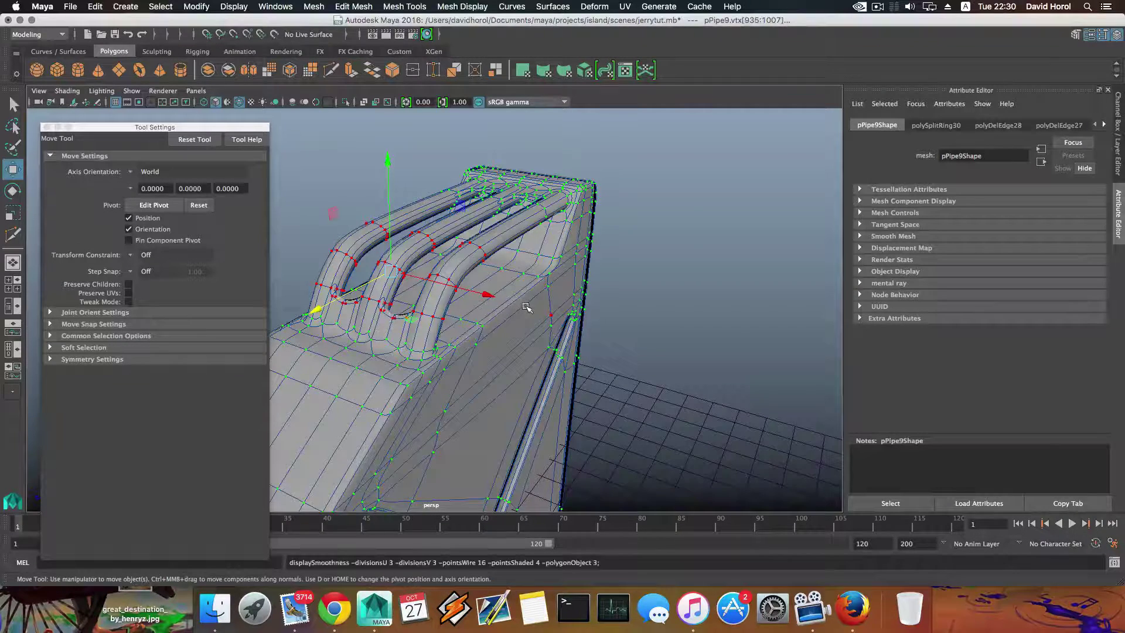
key(F8)
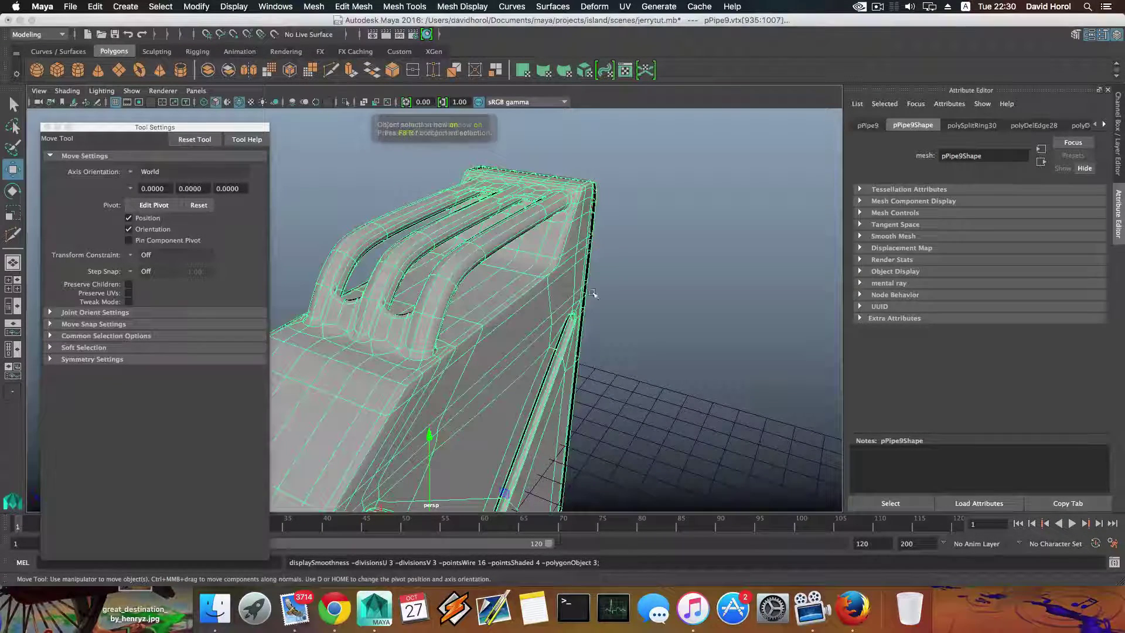
alt+drag(651, 275, 454, 283)
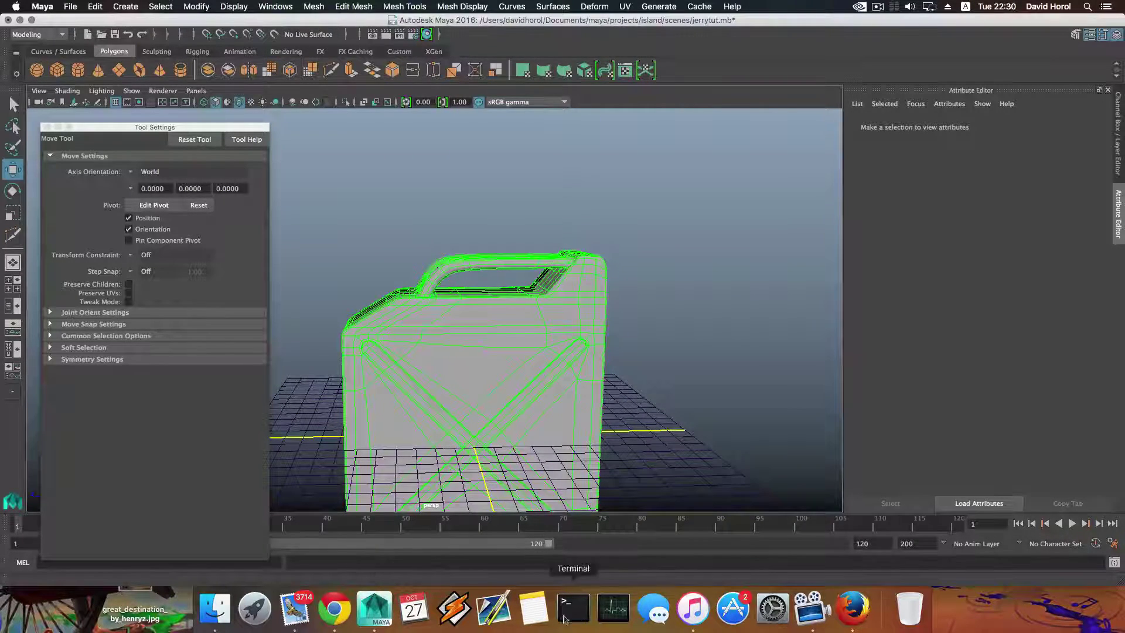
Step: Switch to Notes, create a new note containing the author's hyphenated full name, and close the Notes window
click(545, 615)
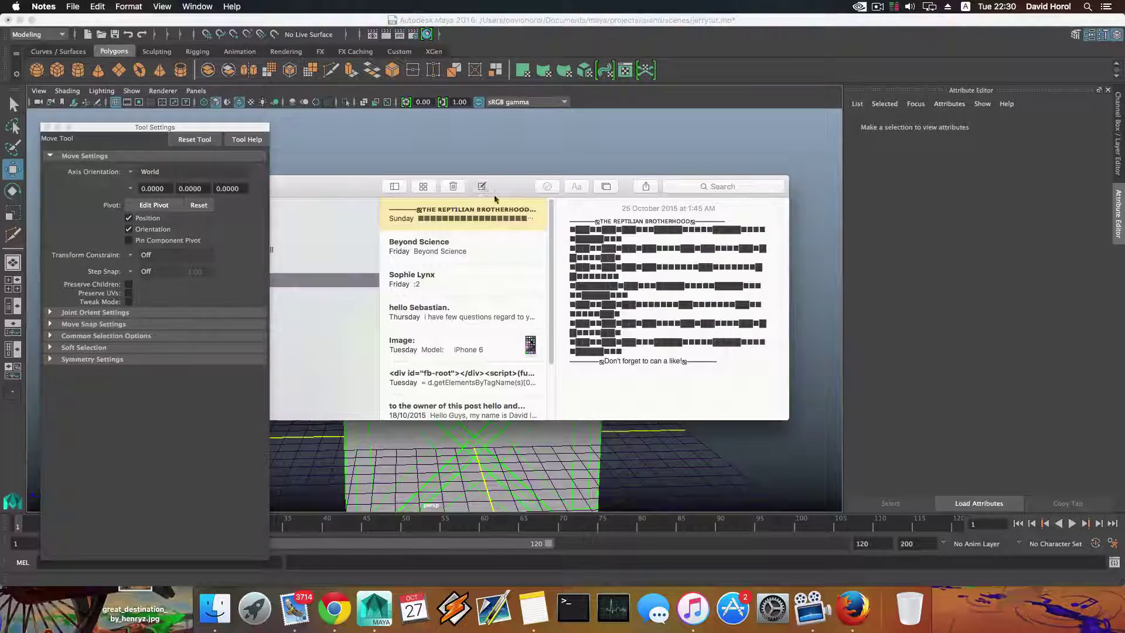
click(481, 187)
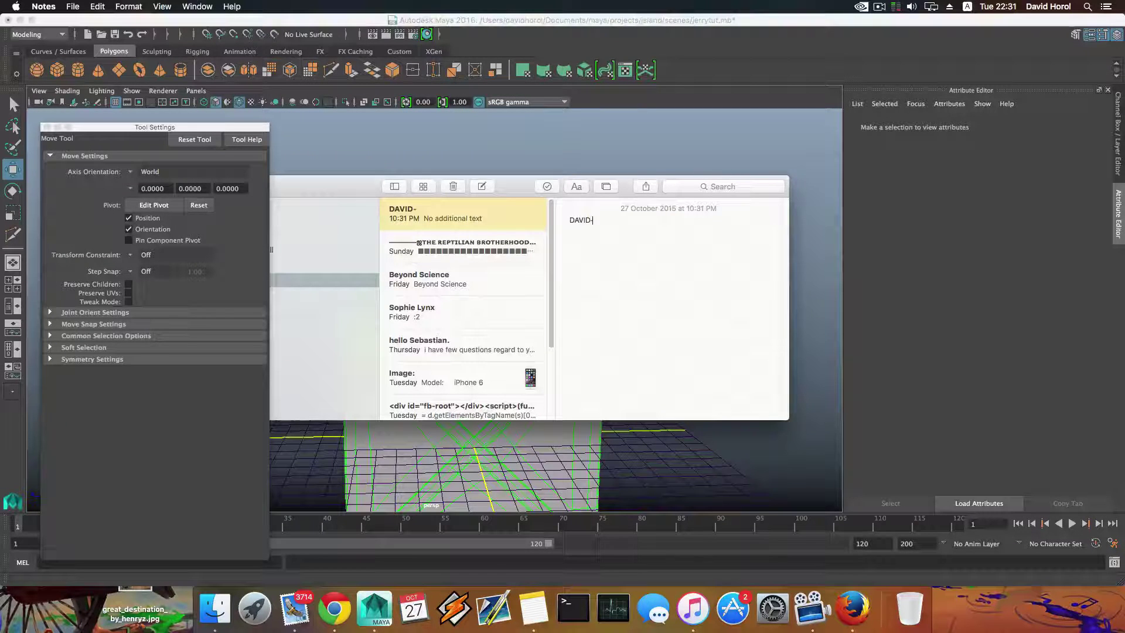
text(DAVID-HOROL)
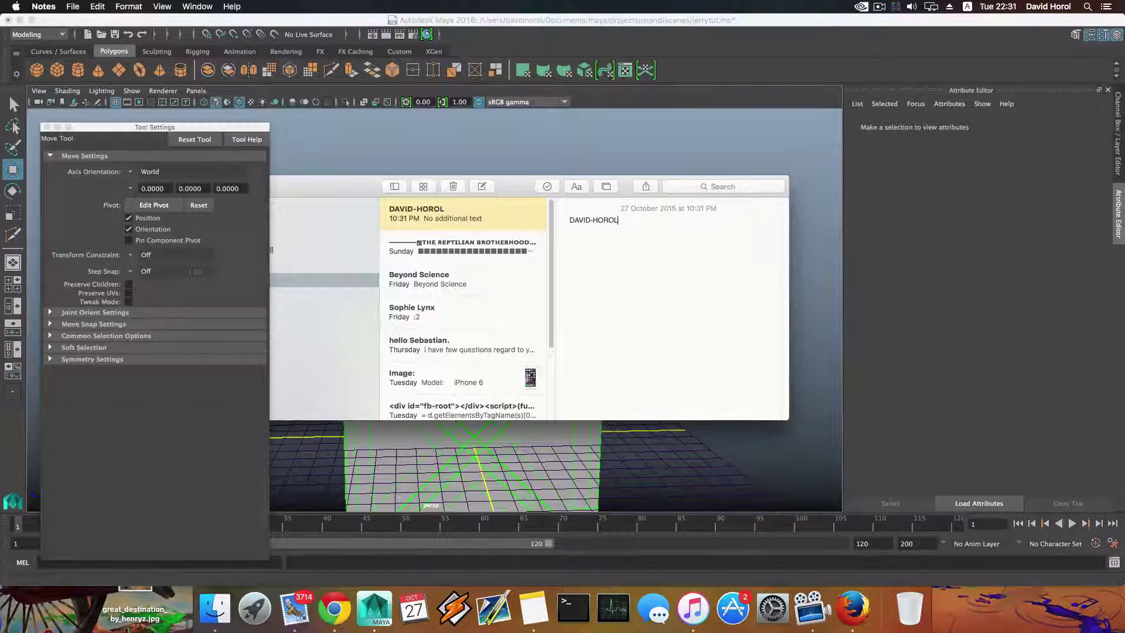
drag(357, 187, 383, 186)
drag(293, 190, 327, 192)
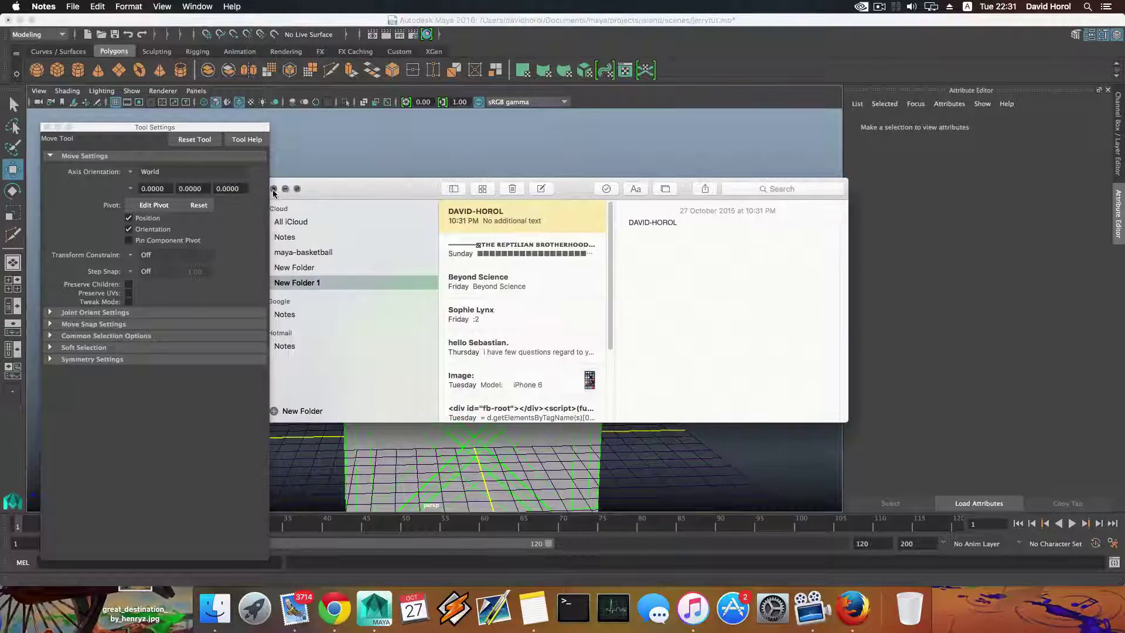
click(274, 188)
Step: Insert an edge loop around the inner wall of one of the two slots between the handle bars
scroll(541, 321, up, 5)
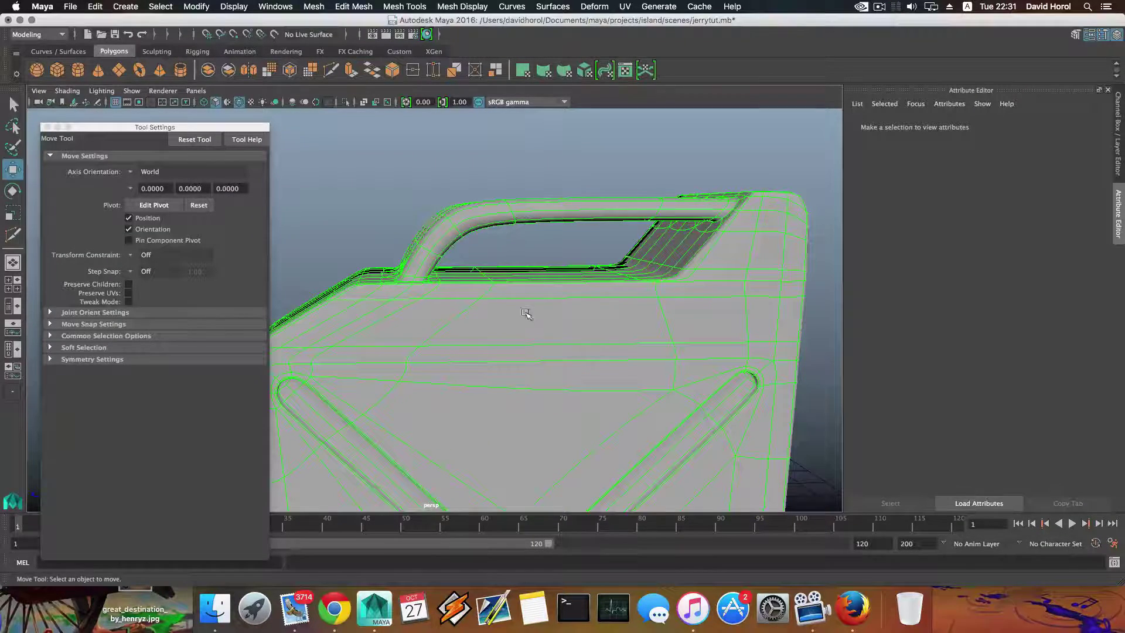
alt+drag(525, 313, 498, 363)
scroll(494, 329, up, 5)
click(505, 306)
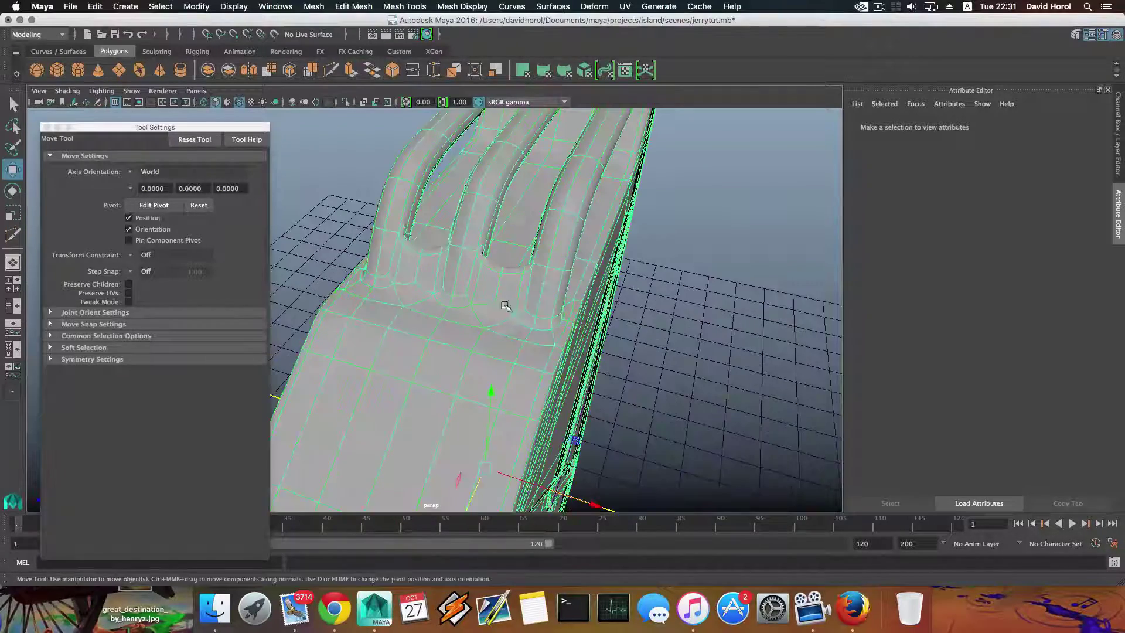
alt+drag(505, 305, 558, 382)
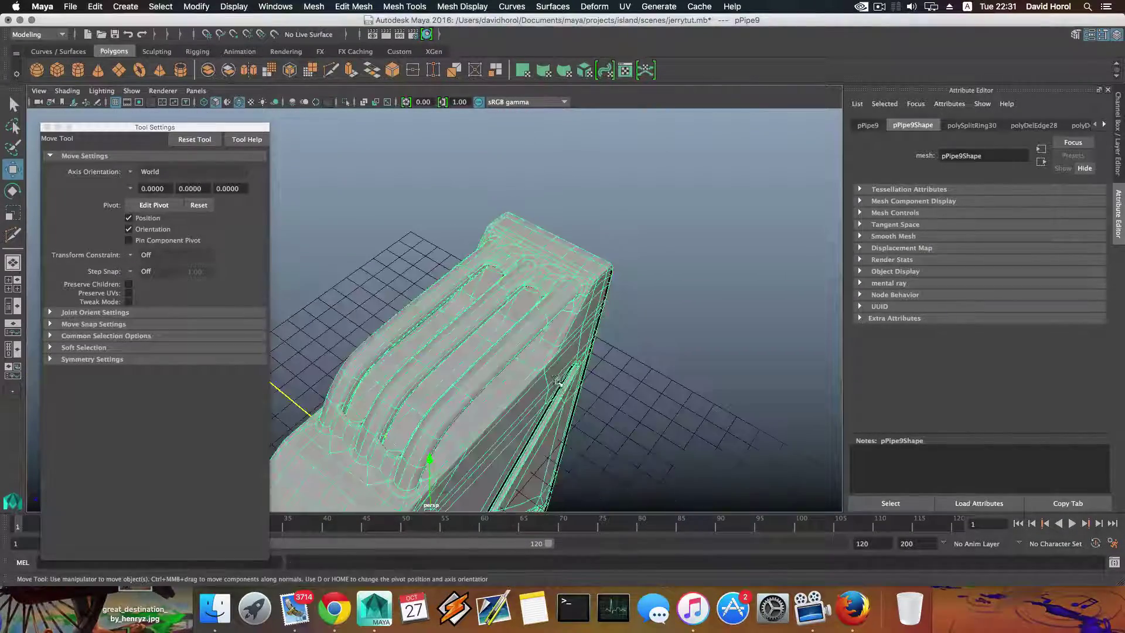
mouse_move(515, 332)
alt+mouse_down()
mouse_move(552, 311)
mouse_move(479, 356)
mouse_move(517, 342)
alt+mouse_up()
alt+middle_drag(517, 341, 439, 412)
alt+drag(439, 412, 470, 394)
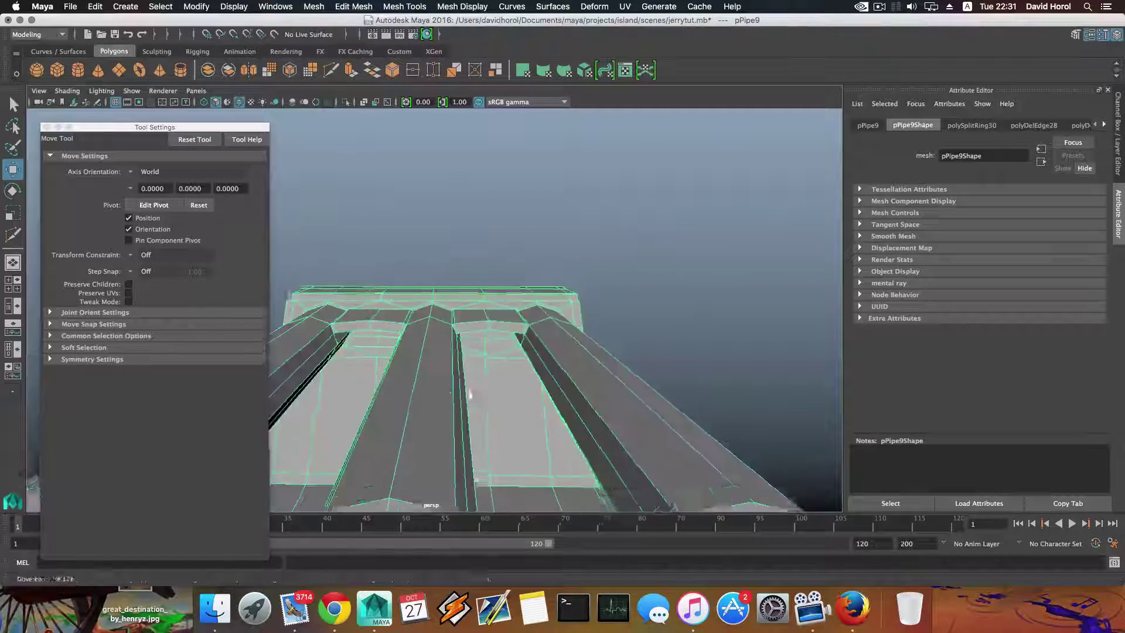
alt+right_drag(470, 394, 599, 375)
right_drag(593, 299, 593, 267)
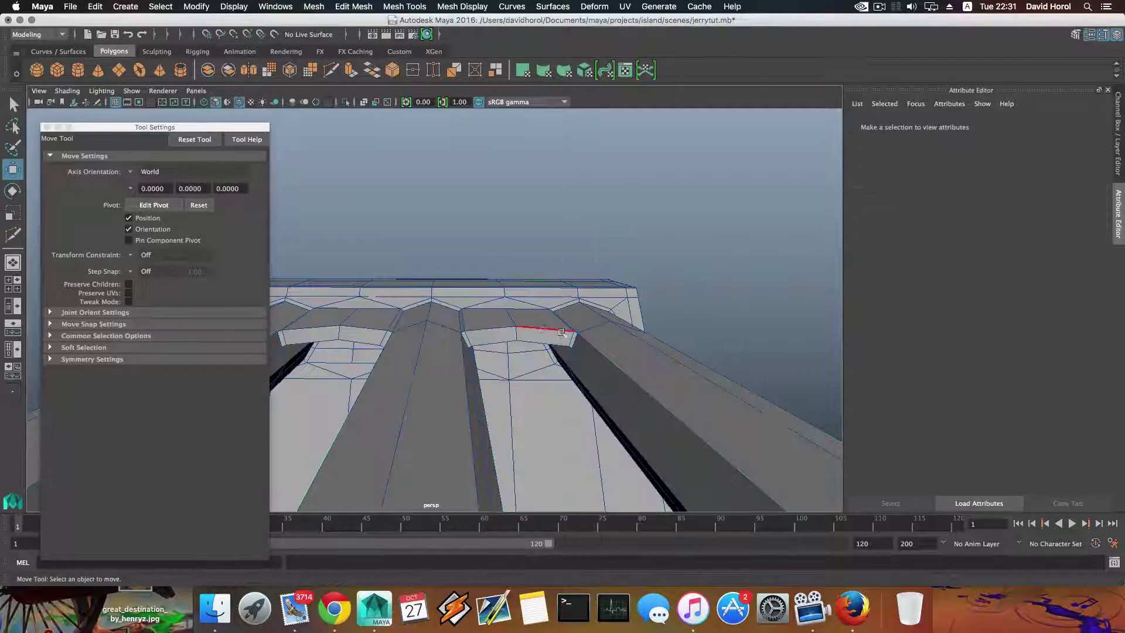
click(517, 331)
shift+right_drag(515, 332, 514, 374)
scroll(523, 334, up, 2)
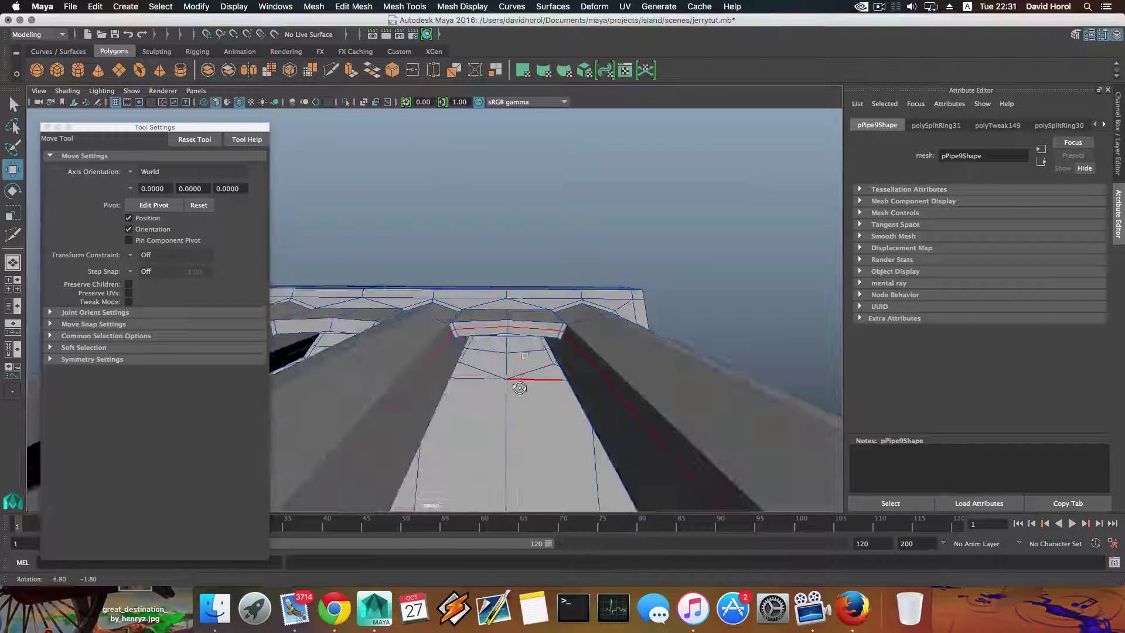
Step: Bevel the new edge loop inside the slot into two parallel loops with a fraction of 1.1
click(521, 326)
shift+right_drag(514, 326, 566, 330)
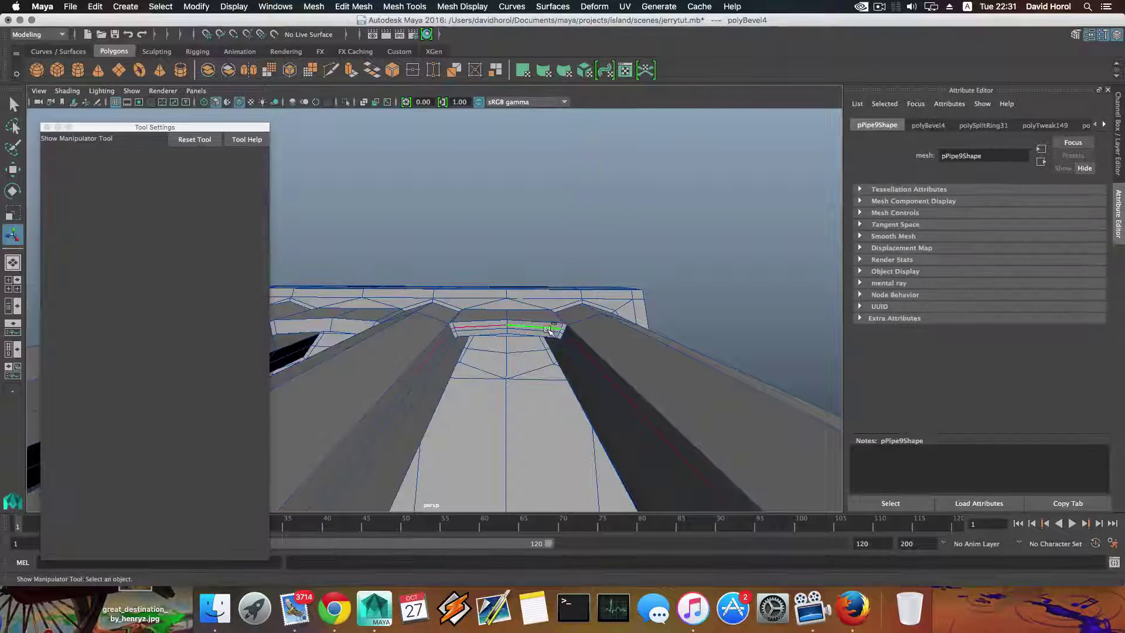
shift+click(547, 329)
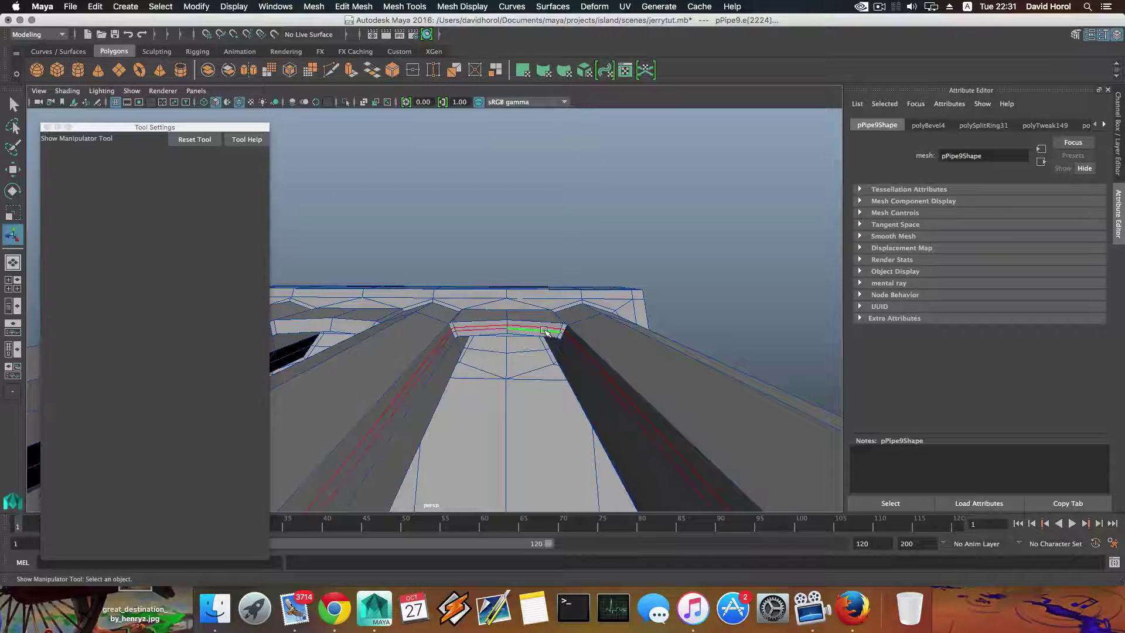
click(928, 124)
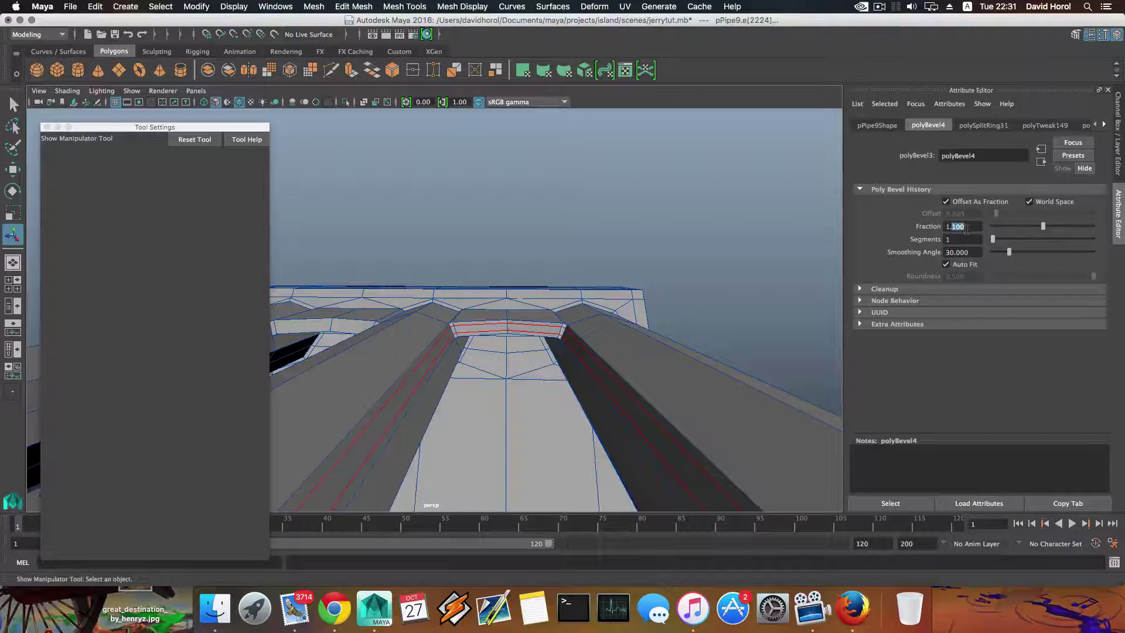
Step: Insert an edge loop around the inner wall of the other slot and bevel it
click(570, 292)
alt+drag(525, 303, 590, 309)
ctrl+right_drag(557, 303, 451, 334)
shift+right_drag(556, 304, 602, 305)
alt+drag(603, 305, 549, 311)
Step: Select the beveled loops inside the second slot and set their bevel fraction to 1.1
double_click(523, 314)
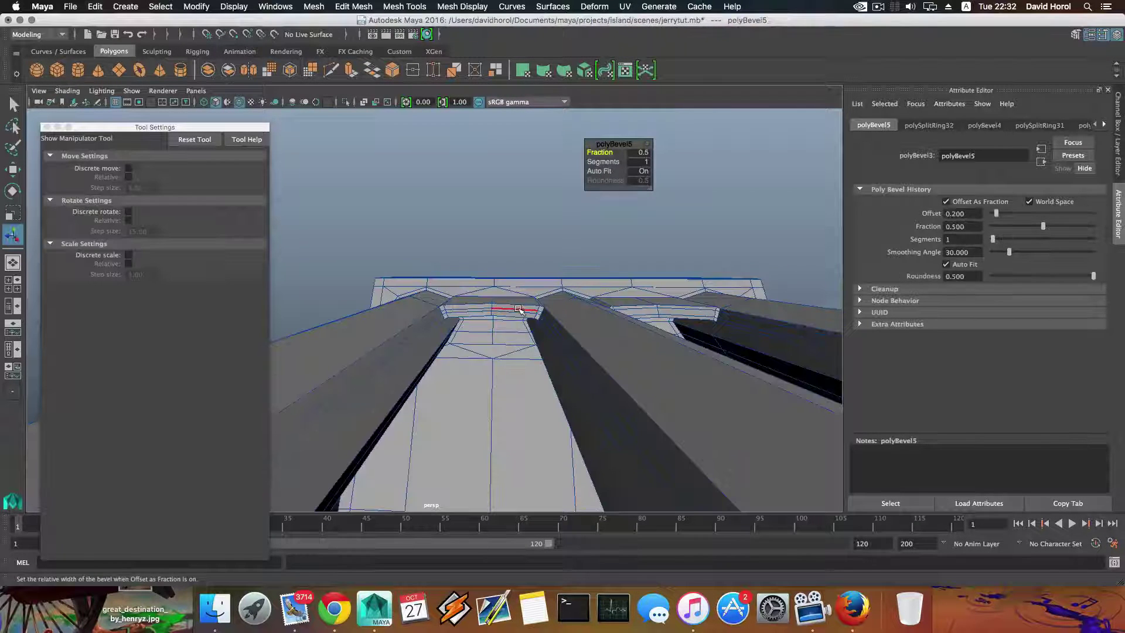
shift+double_click(523, 314)
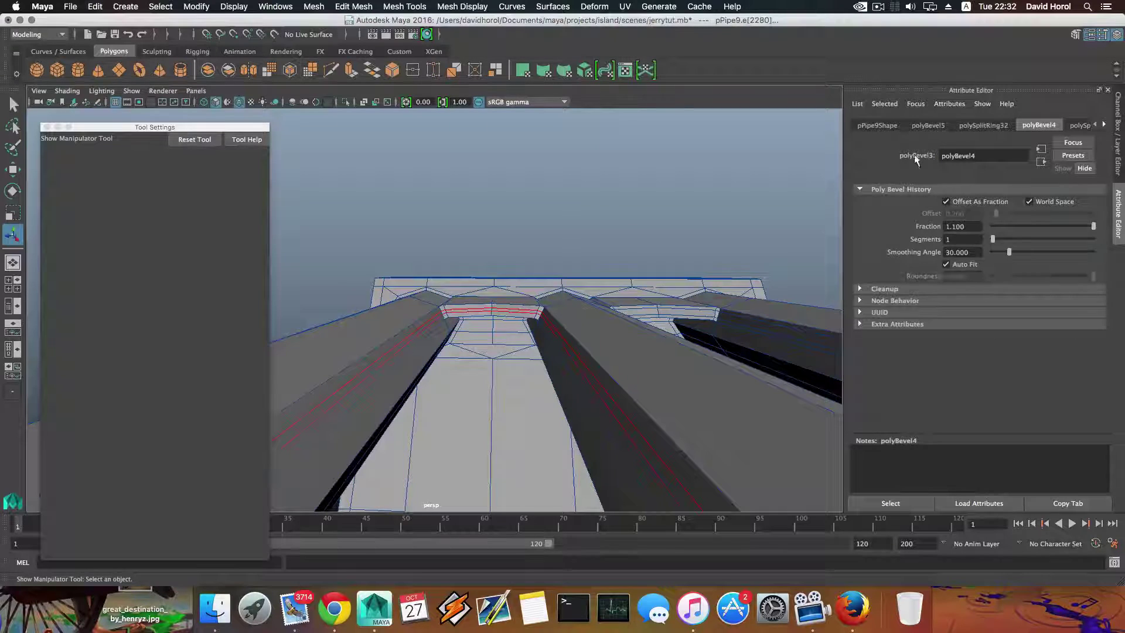
click(927, 125)
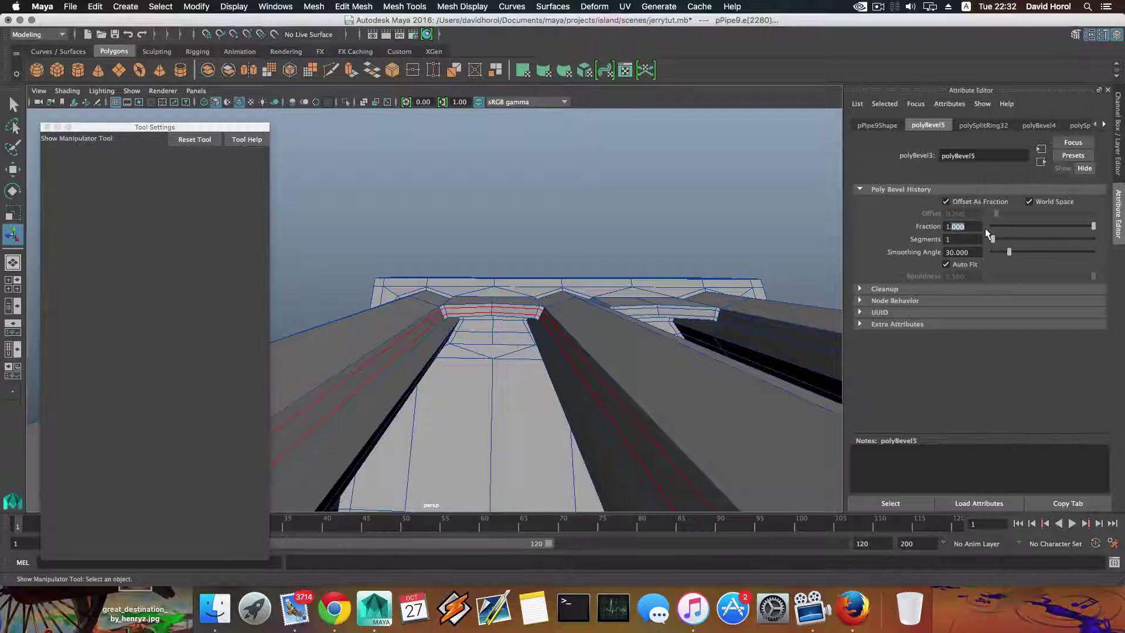
text(1)
key(Return)
Step: Preview the mesh smoothed in object mode and examine the slot ends beside the raised end block
alt+drag(582, 381, 633, 345)
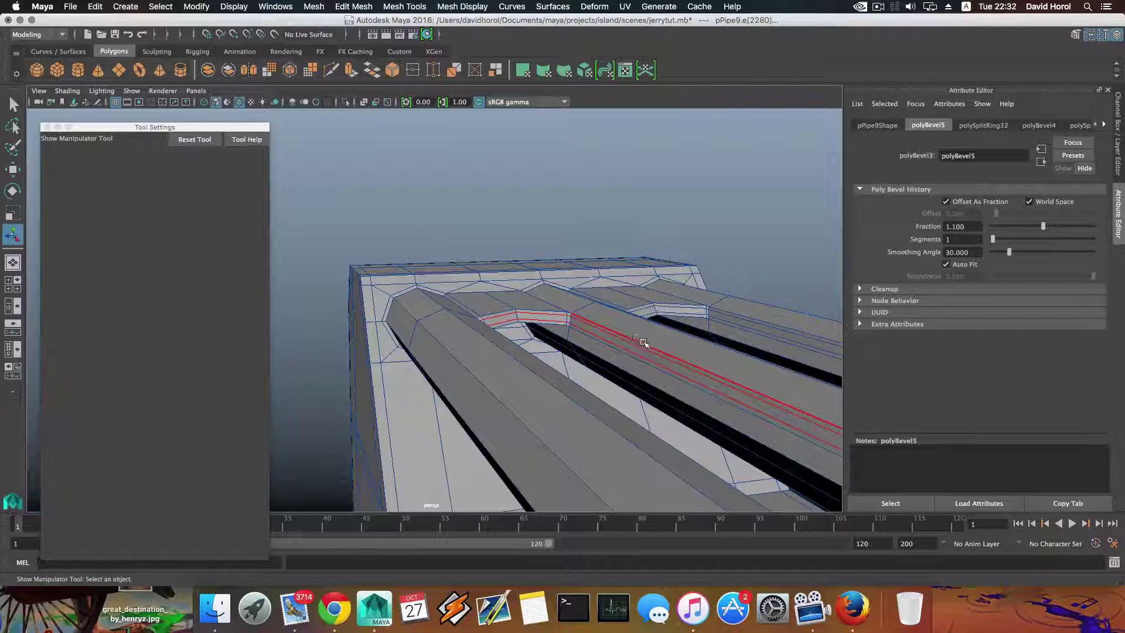
key(F8)
scroll(636, 360, down, 3)
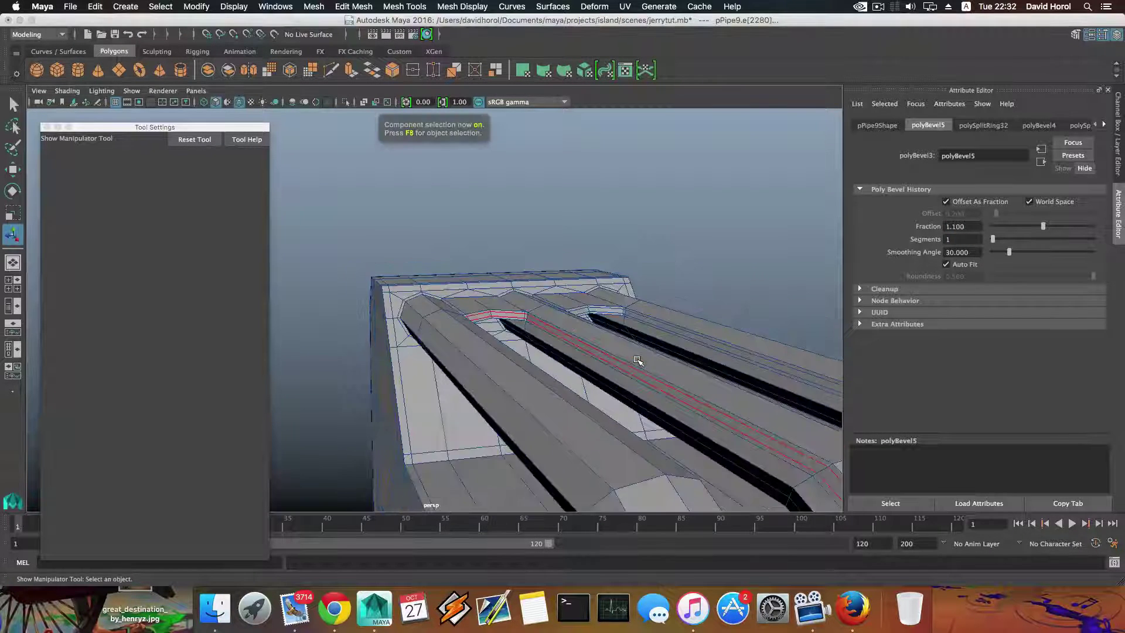
key(F8)
key(3)
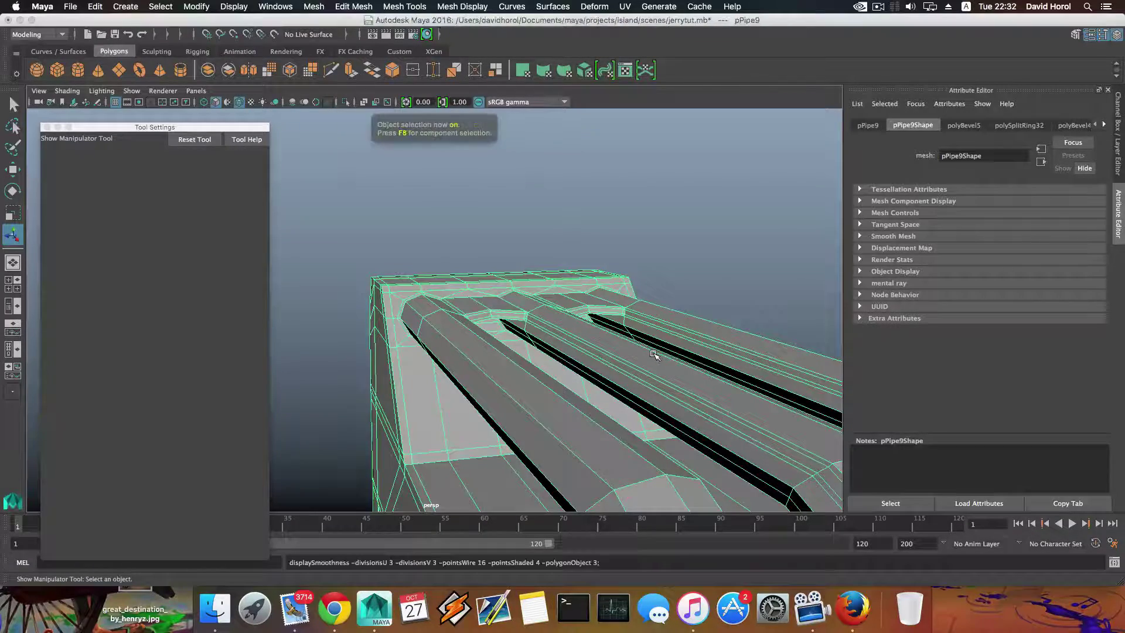
alt+drag(653, 354, 454, 371)
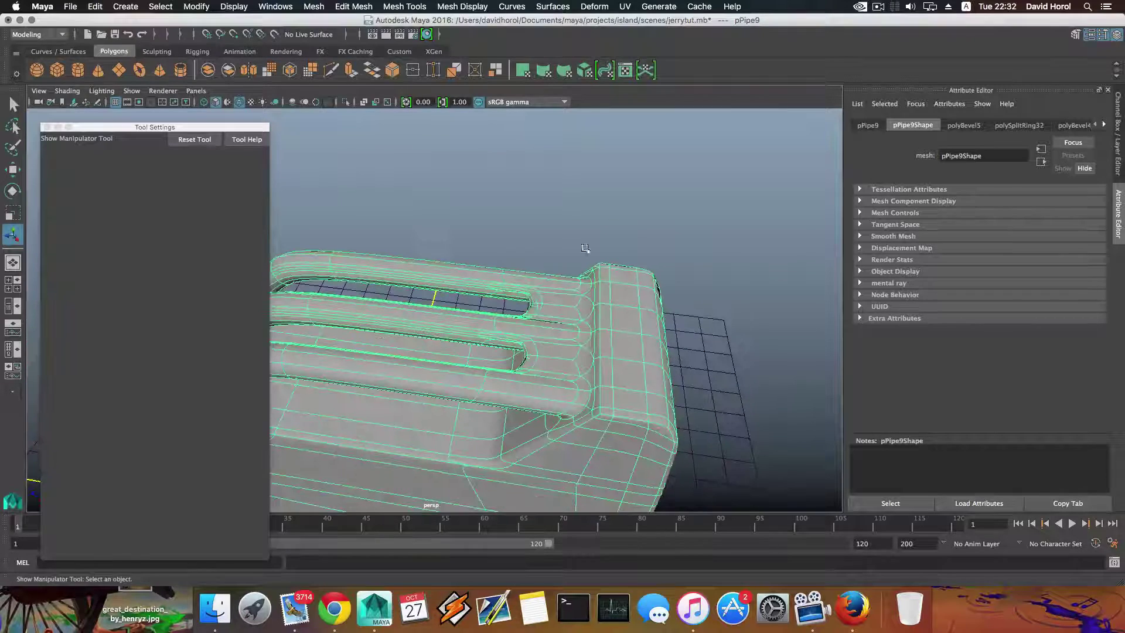
Step: Deselect the mesh and display it in plain smooth shading with Wireframe on Shaded and X-Ray turned off
click(549, 224)
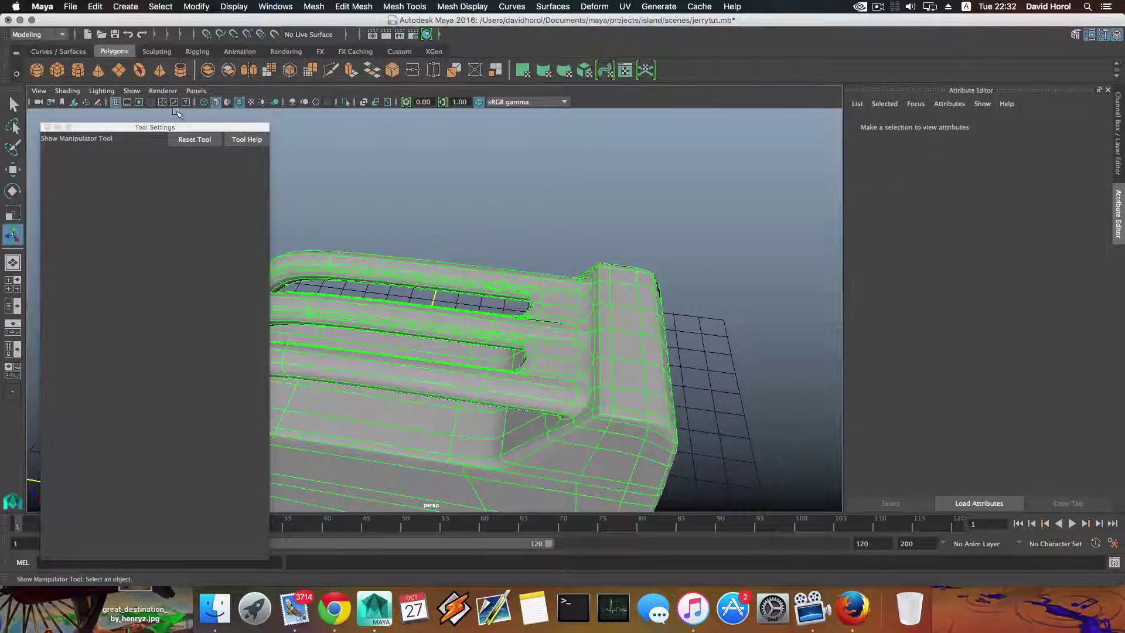
click(82, 92)
click(88, 215)
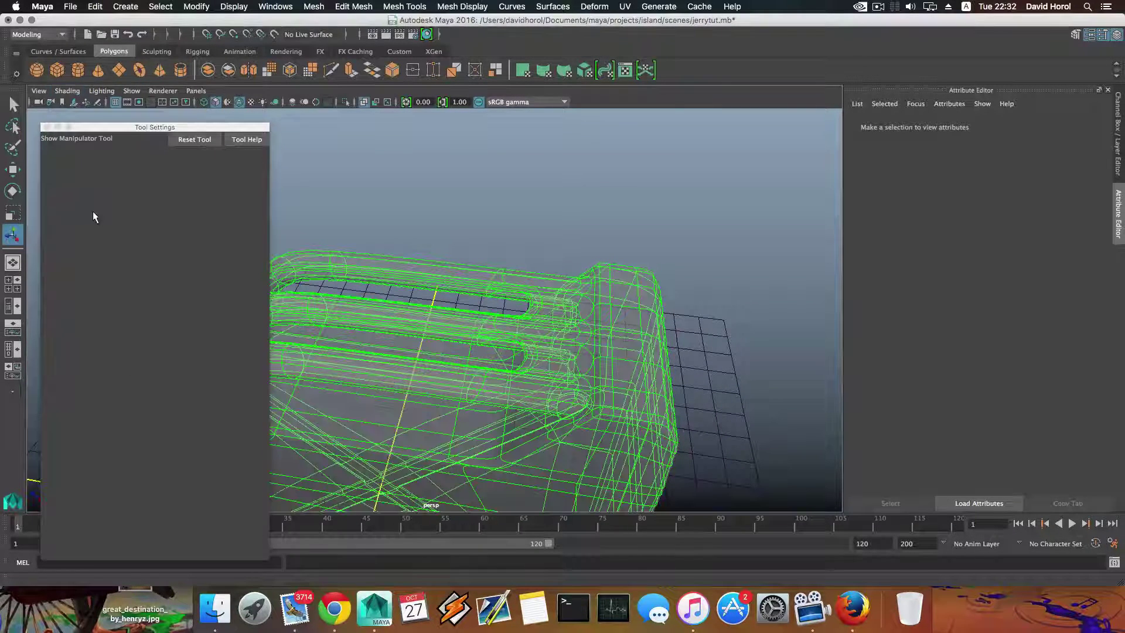
click(73, 92)
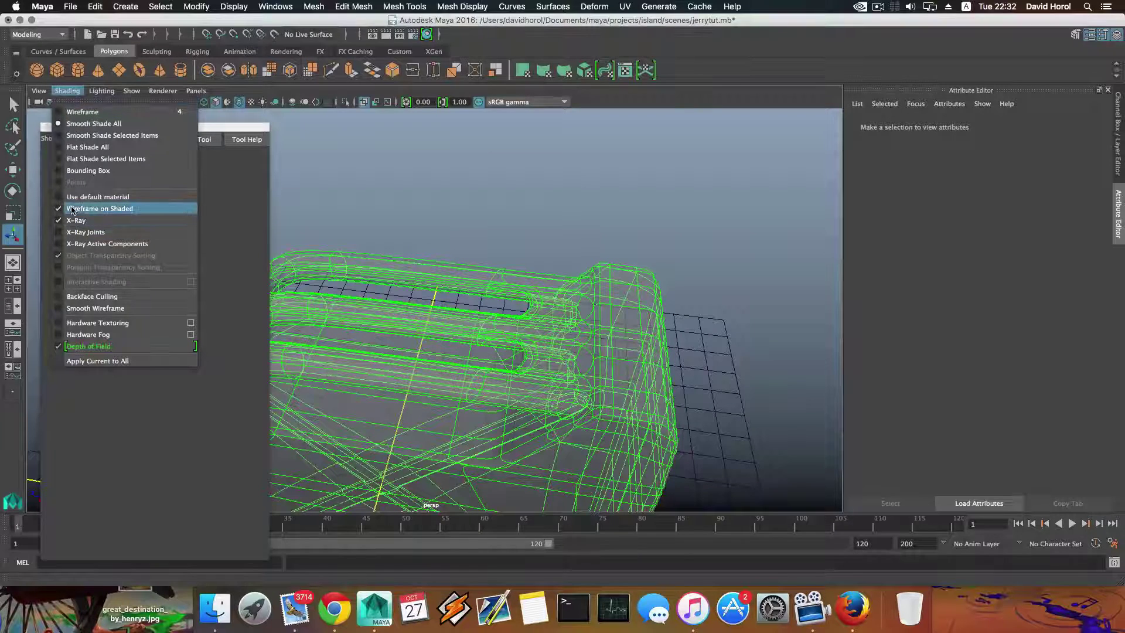
click(73, 205)
click(71, 92)
click(82, 217)
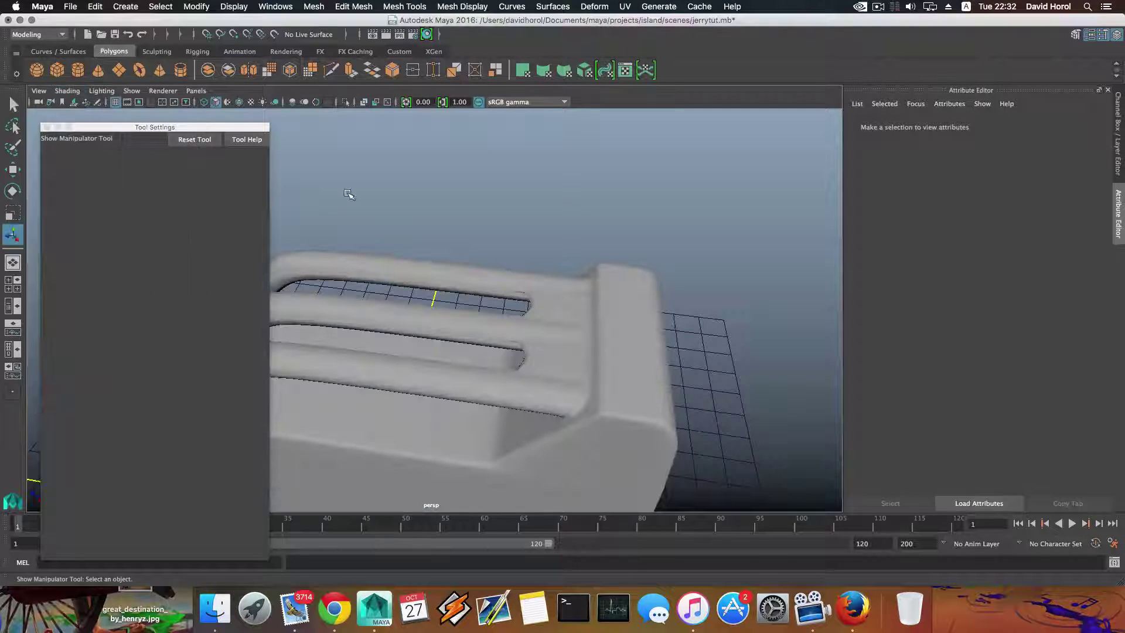
Step: Close the Tool Settings window and examine the smoothed jerrycan's handle, slots and body from several angles
mouse_move(367, 241)
alt+mouse_down()
mouse_move(500, 210)
mouse_move(477, 246)
mouse_move(498, 239)
mouse_move(221, 263)
mouse_move(246, 266)
mouse_move(281, 293)
mouse_move(440, 283)
mouse_move(360, 252)
alt+mouse_up()
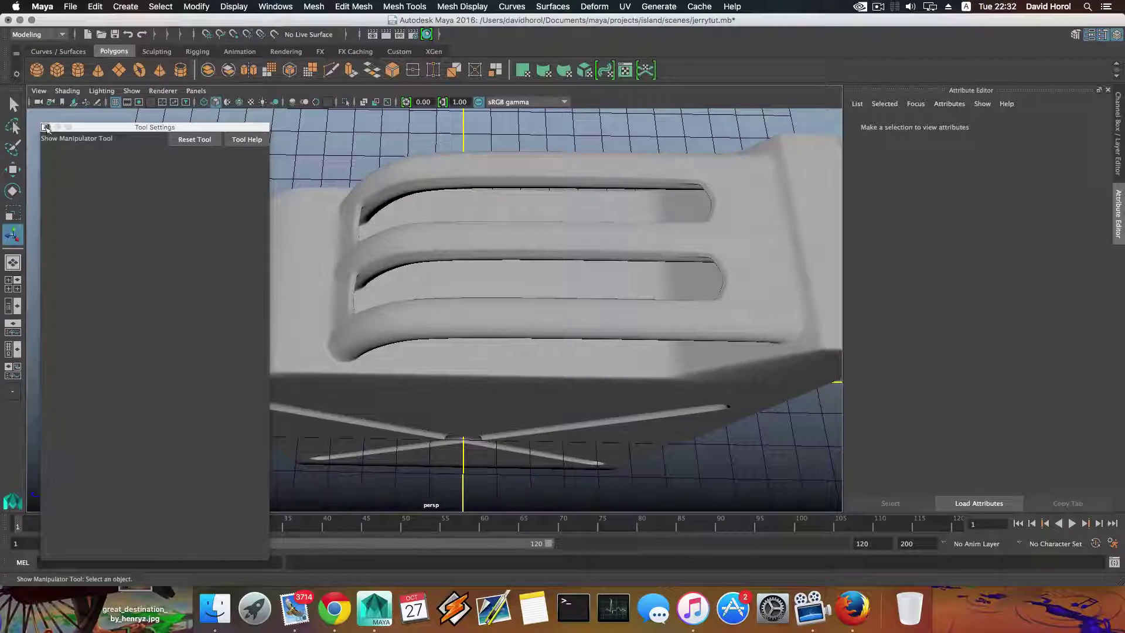
click(46, 127)
alt+drag(193, 246, 500, 276)
alt+drag(317, 239, 362, 321)
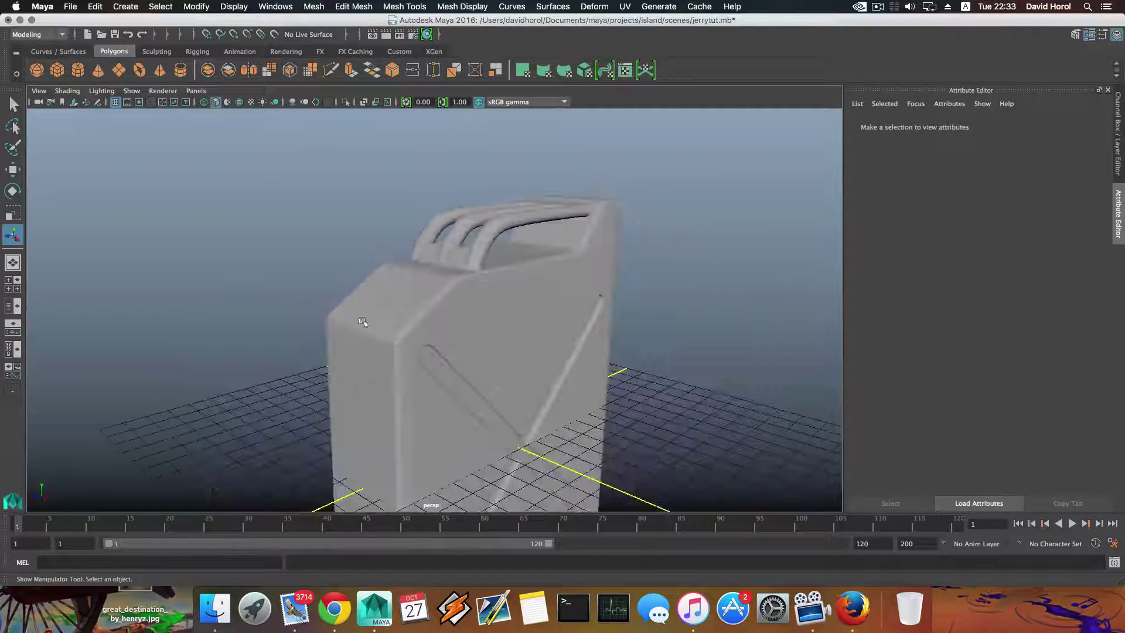
alt+drag(393, 279, 356, 314)
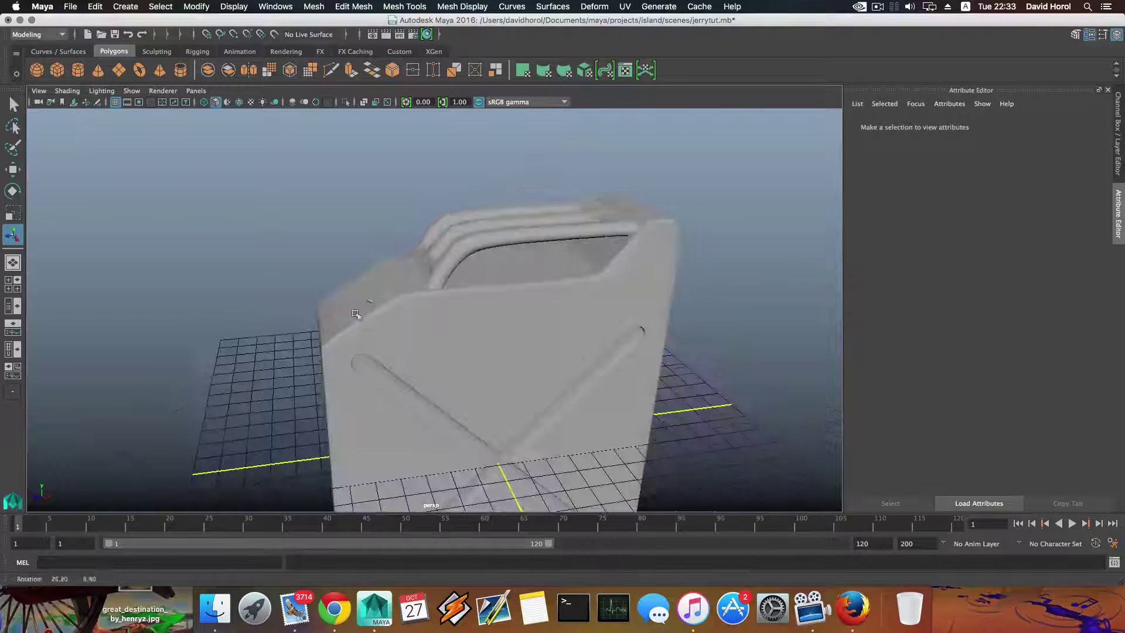